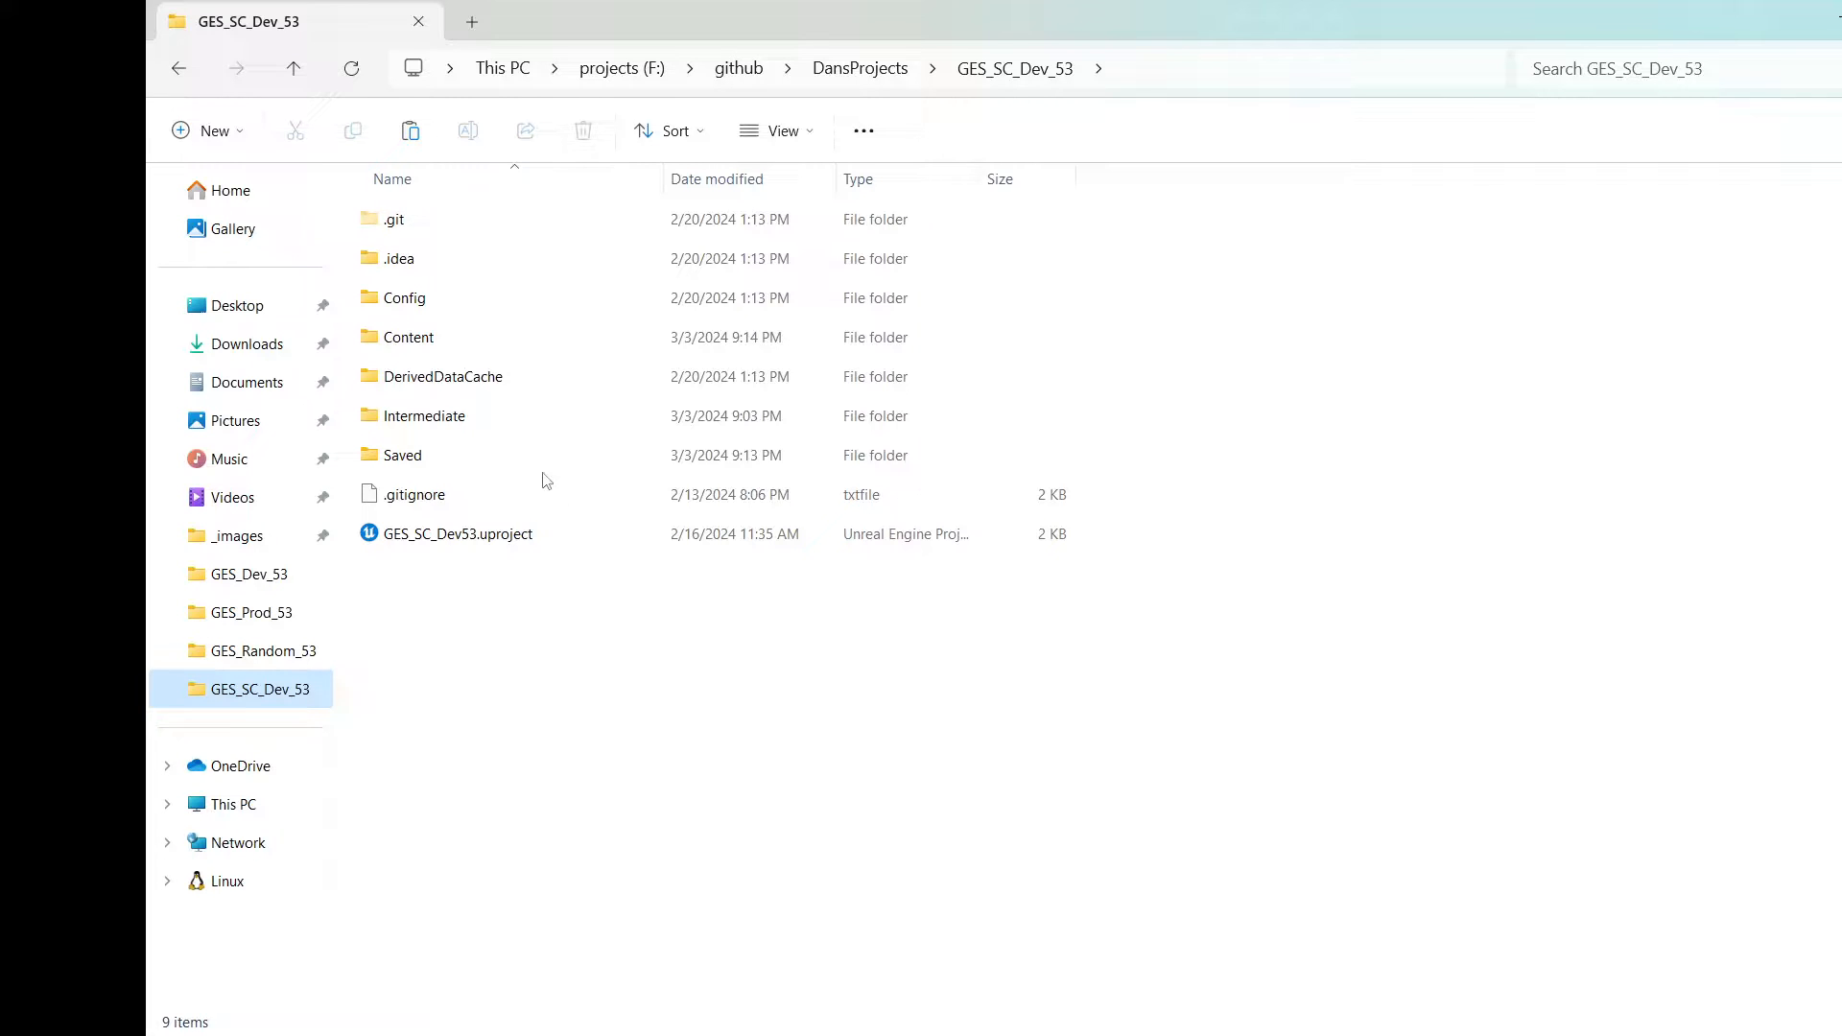
Open the GES_SC_Dev53.uproject project from the GES_SC_Dev_53 folder and dismiss the map check error notification.
double_click(408, 338)
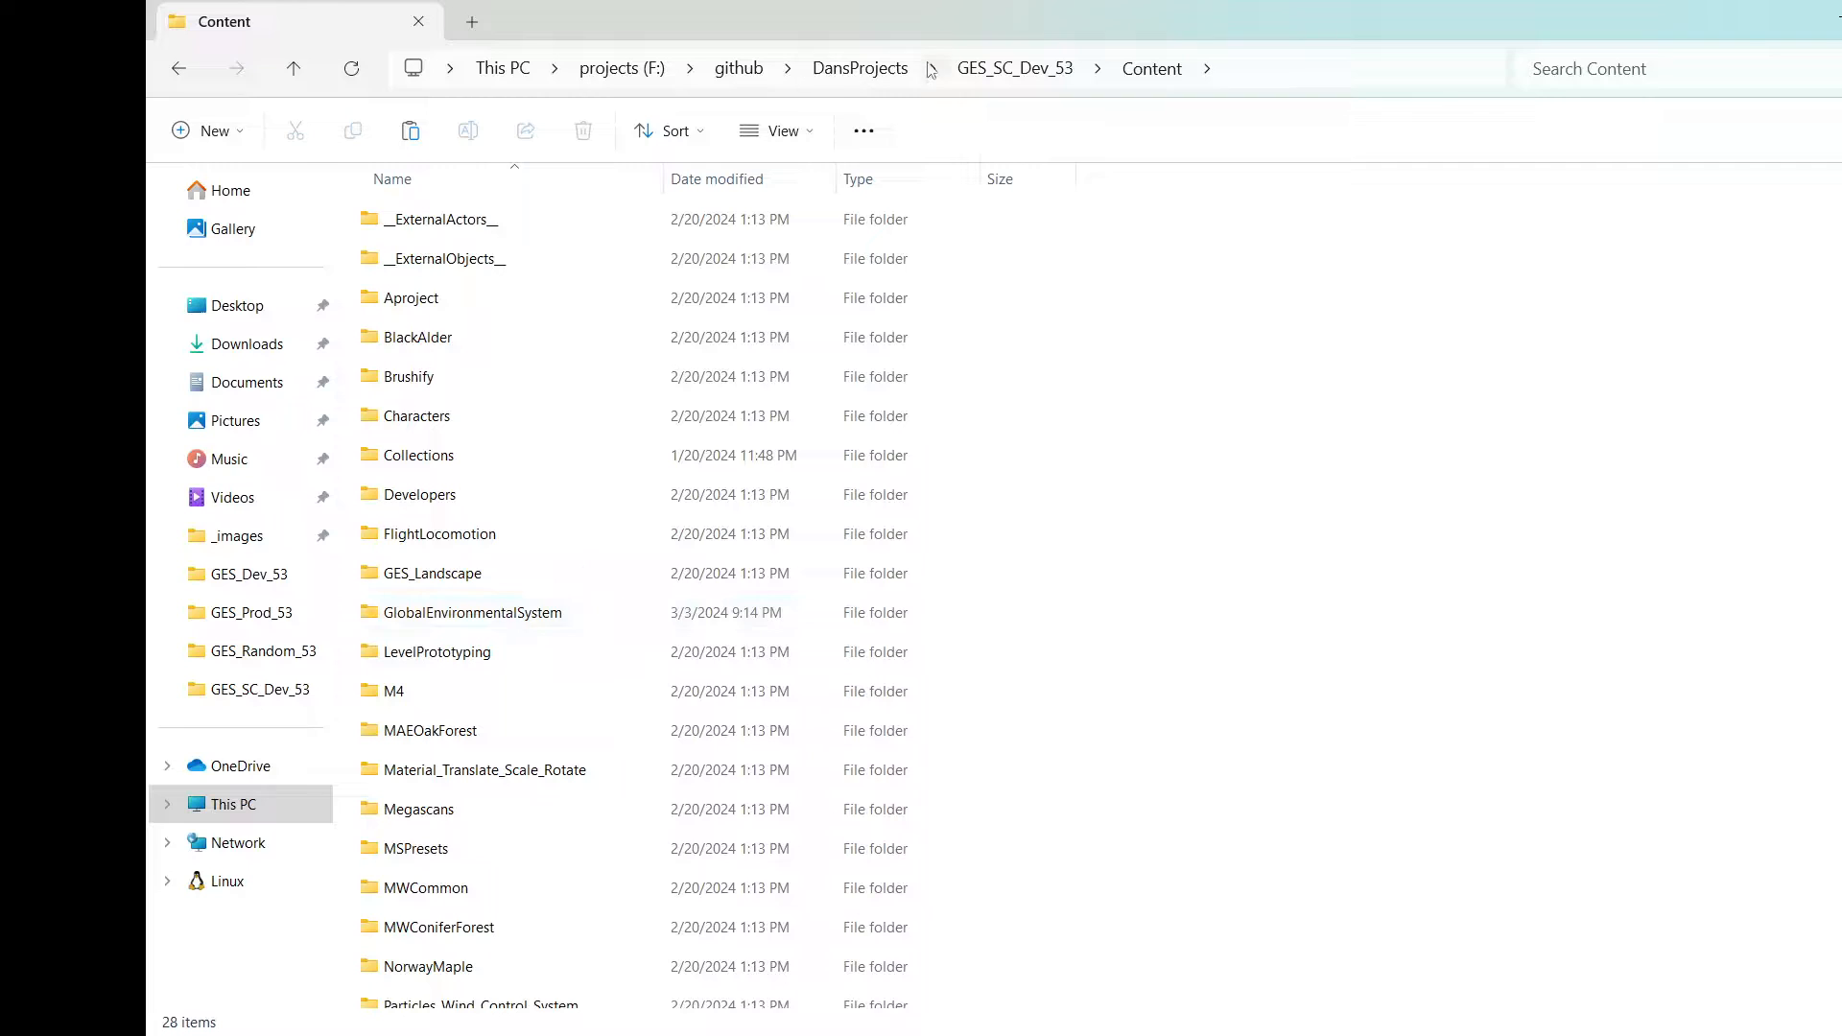
click(969, 69)
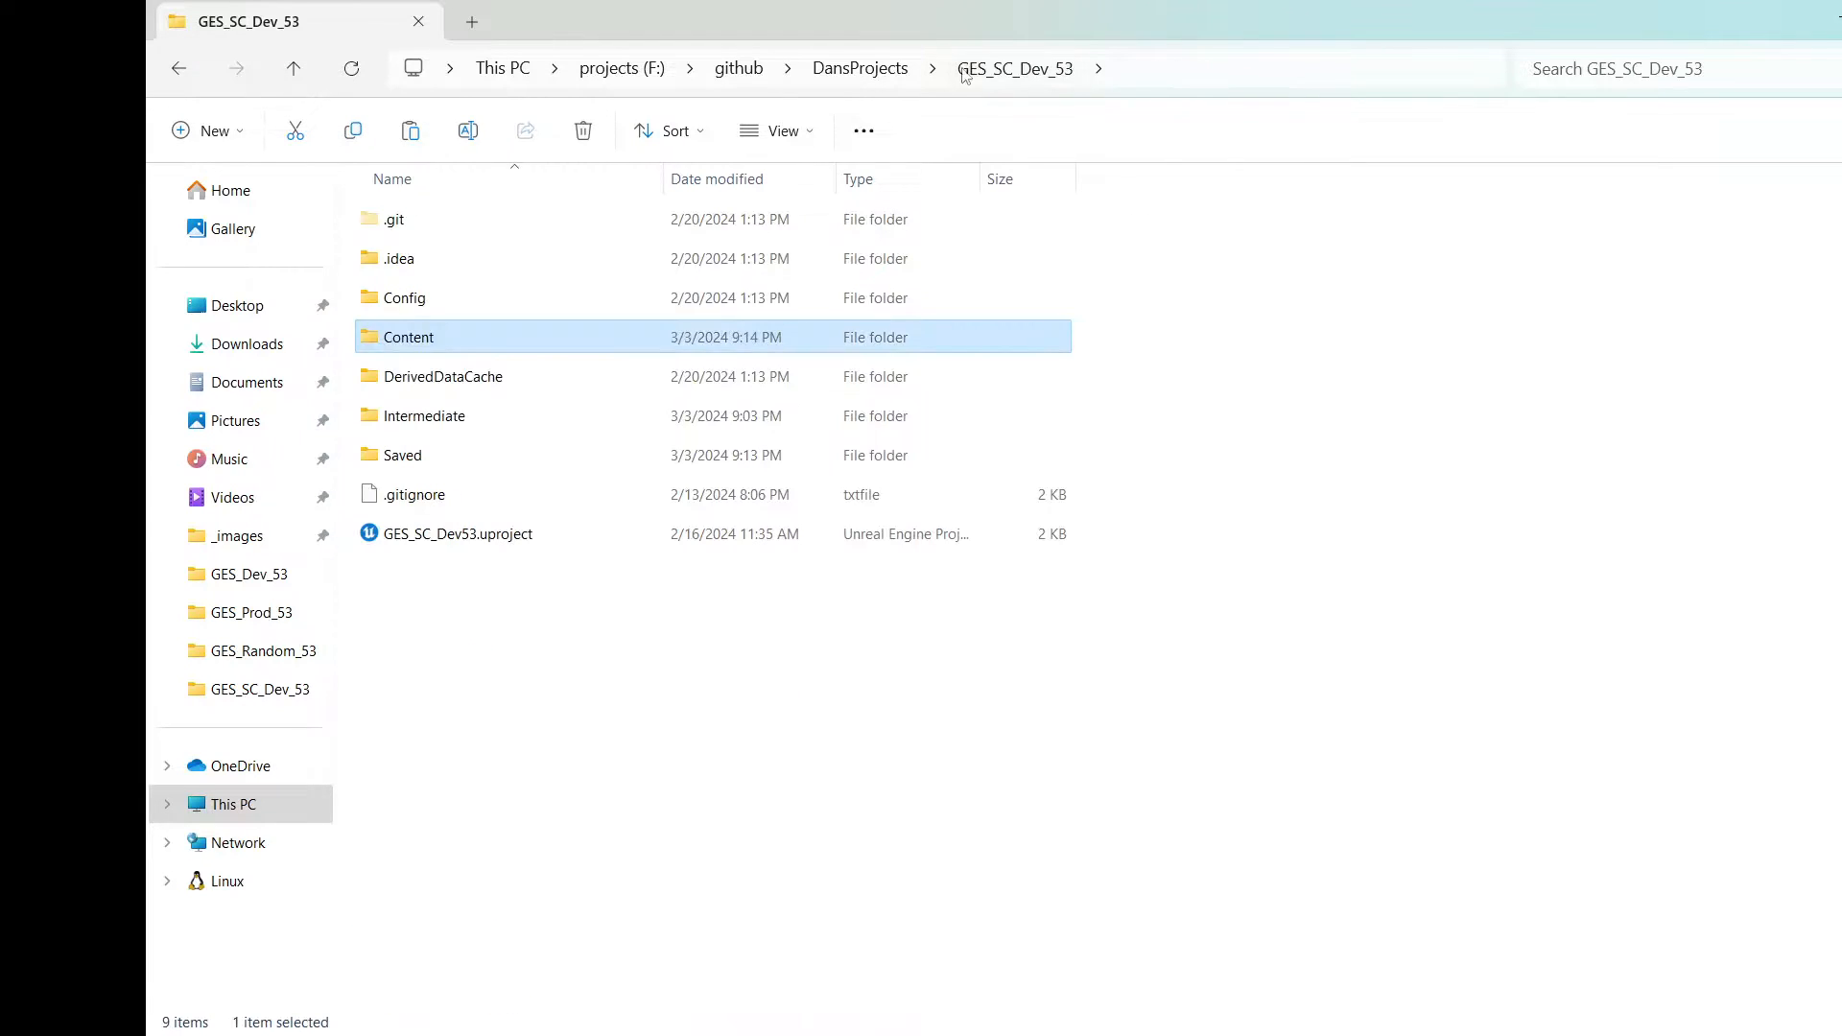
double_click(506, 535)
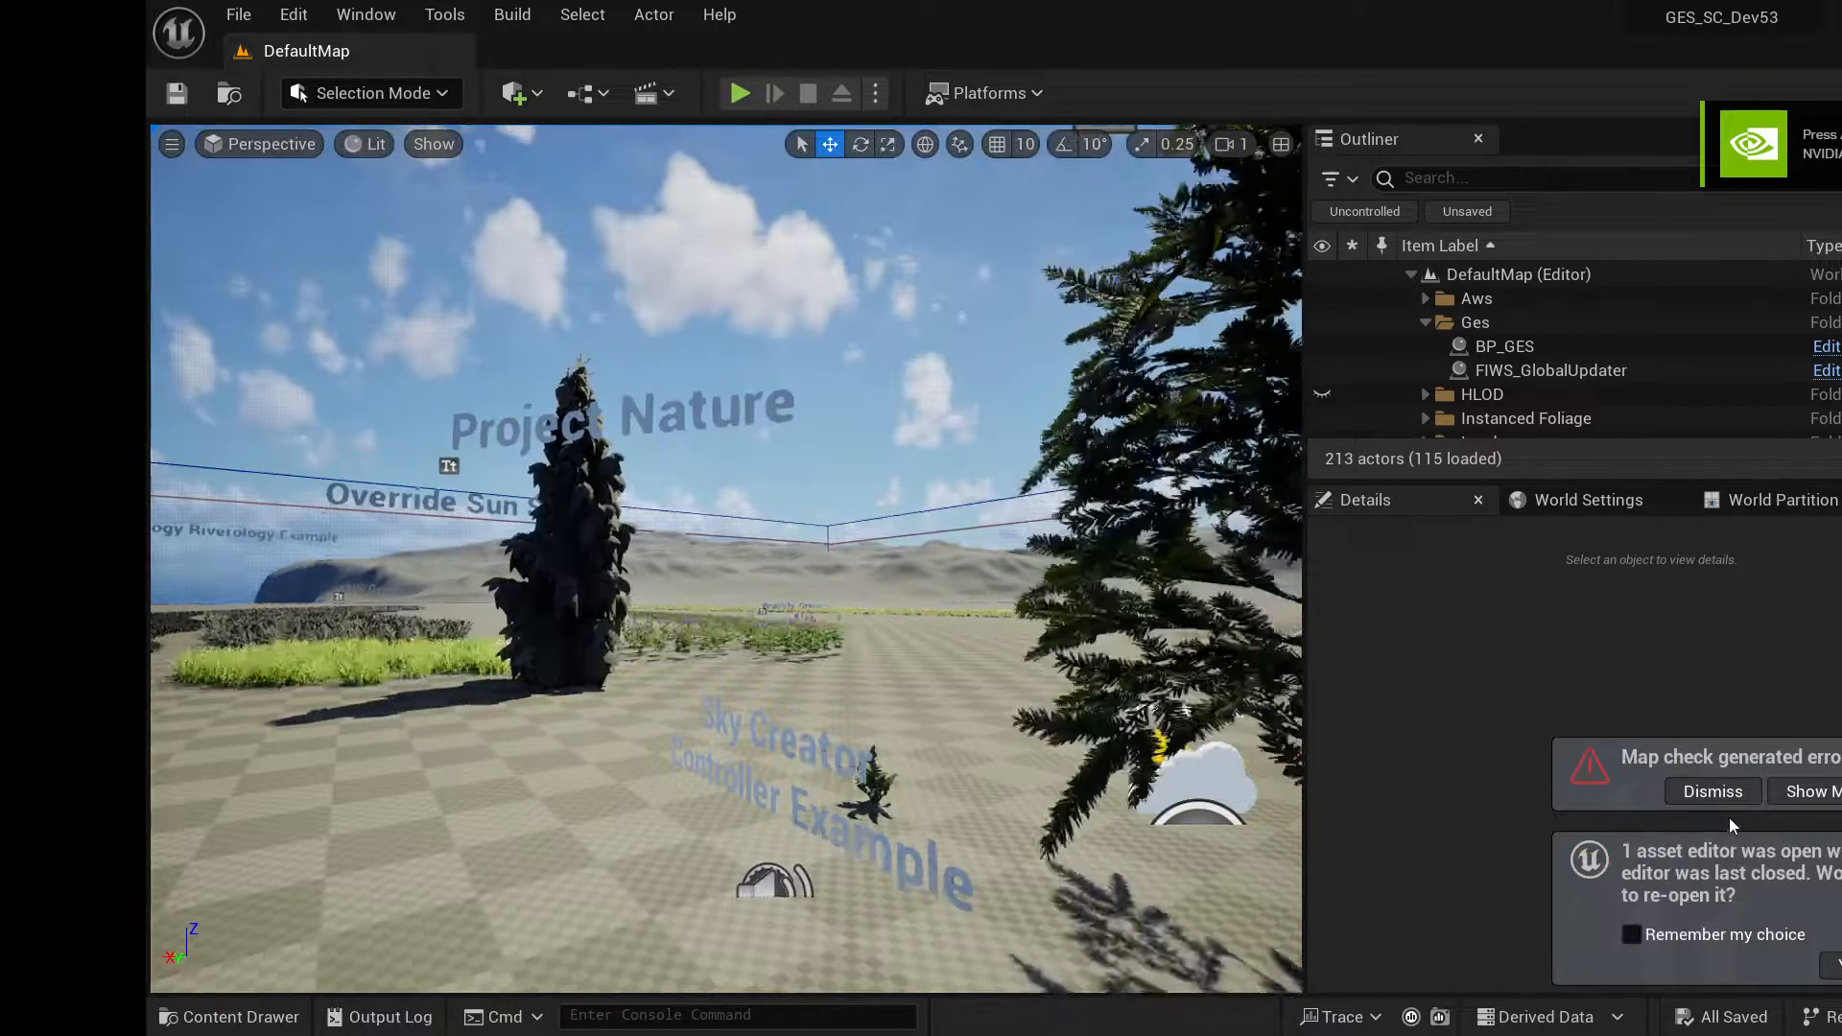
click(1712, 801)
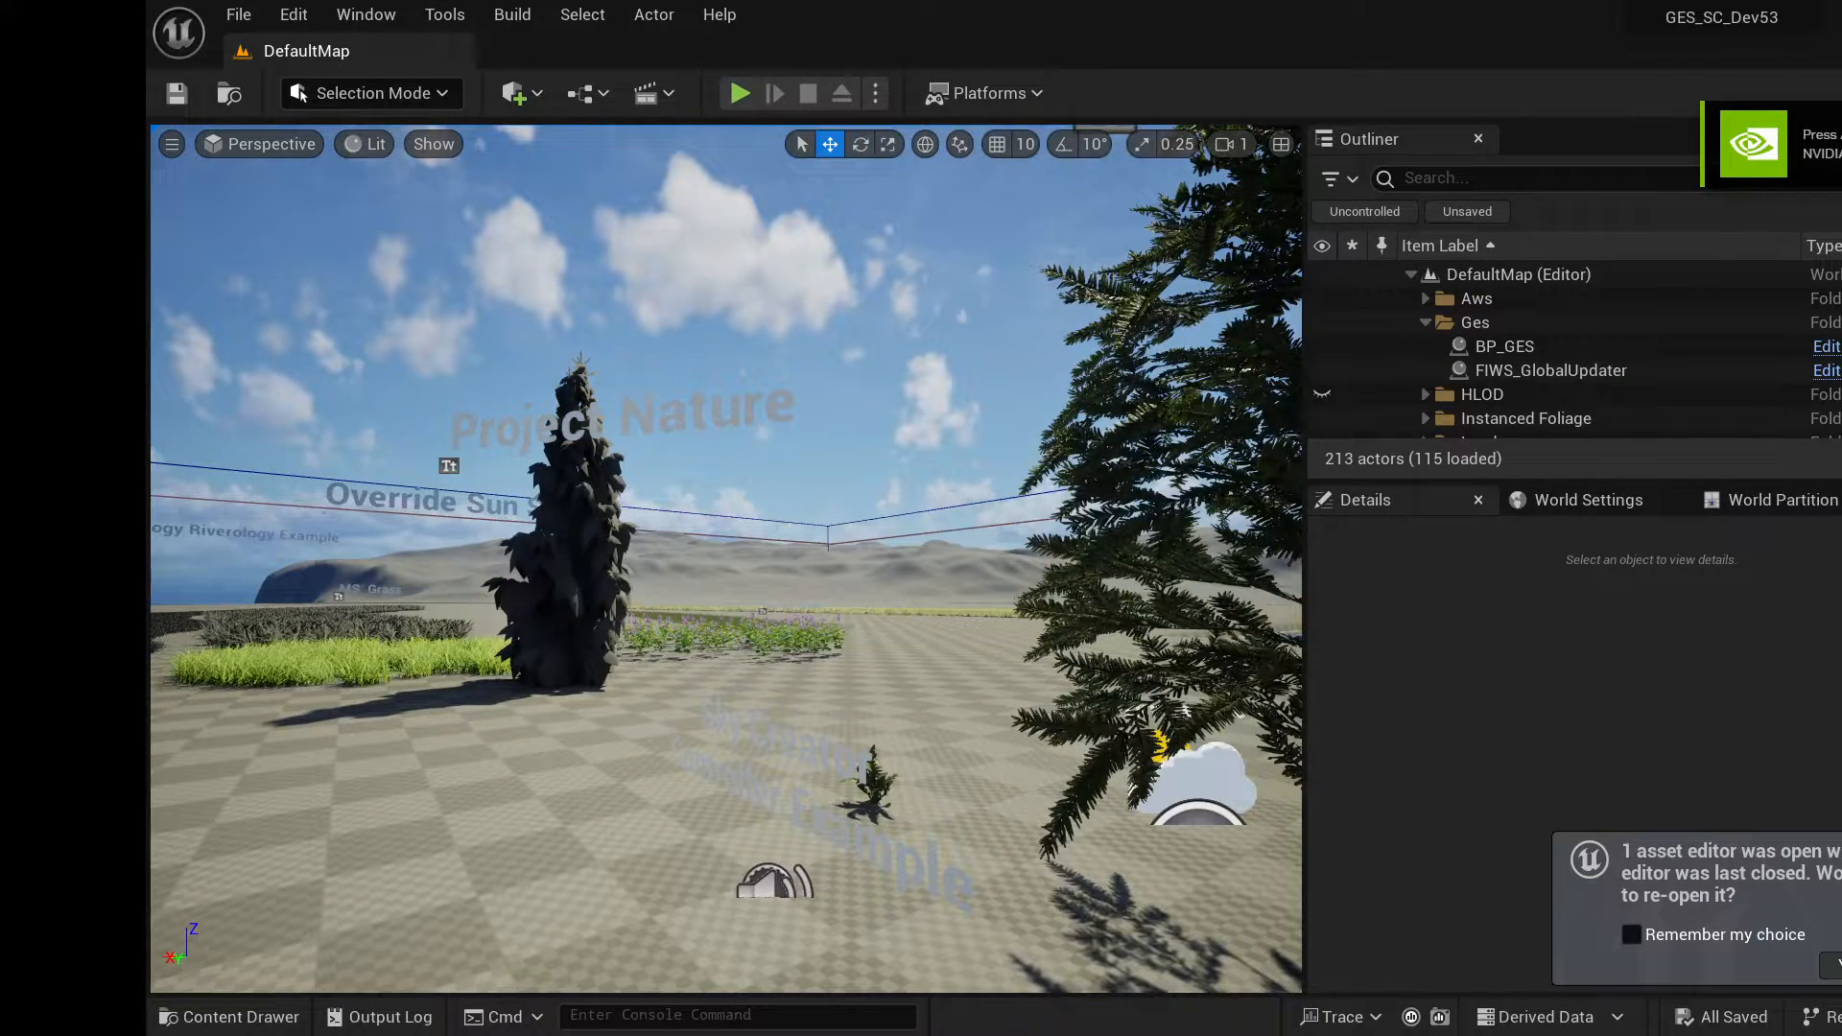
Delete the existing BP_GES actor from the Ges folder of DefaultMap and save the level.
click(1530, 351)
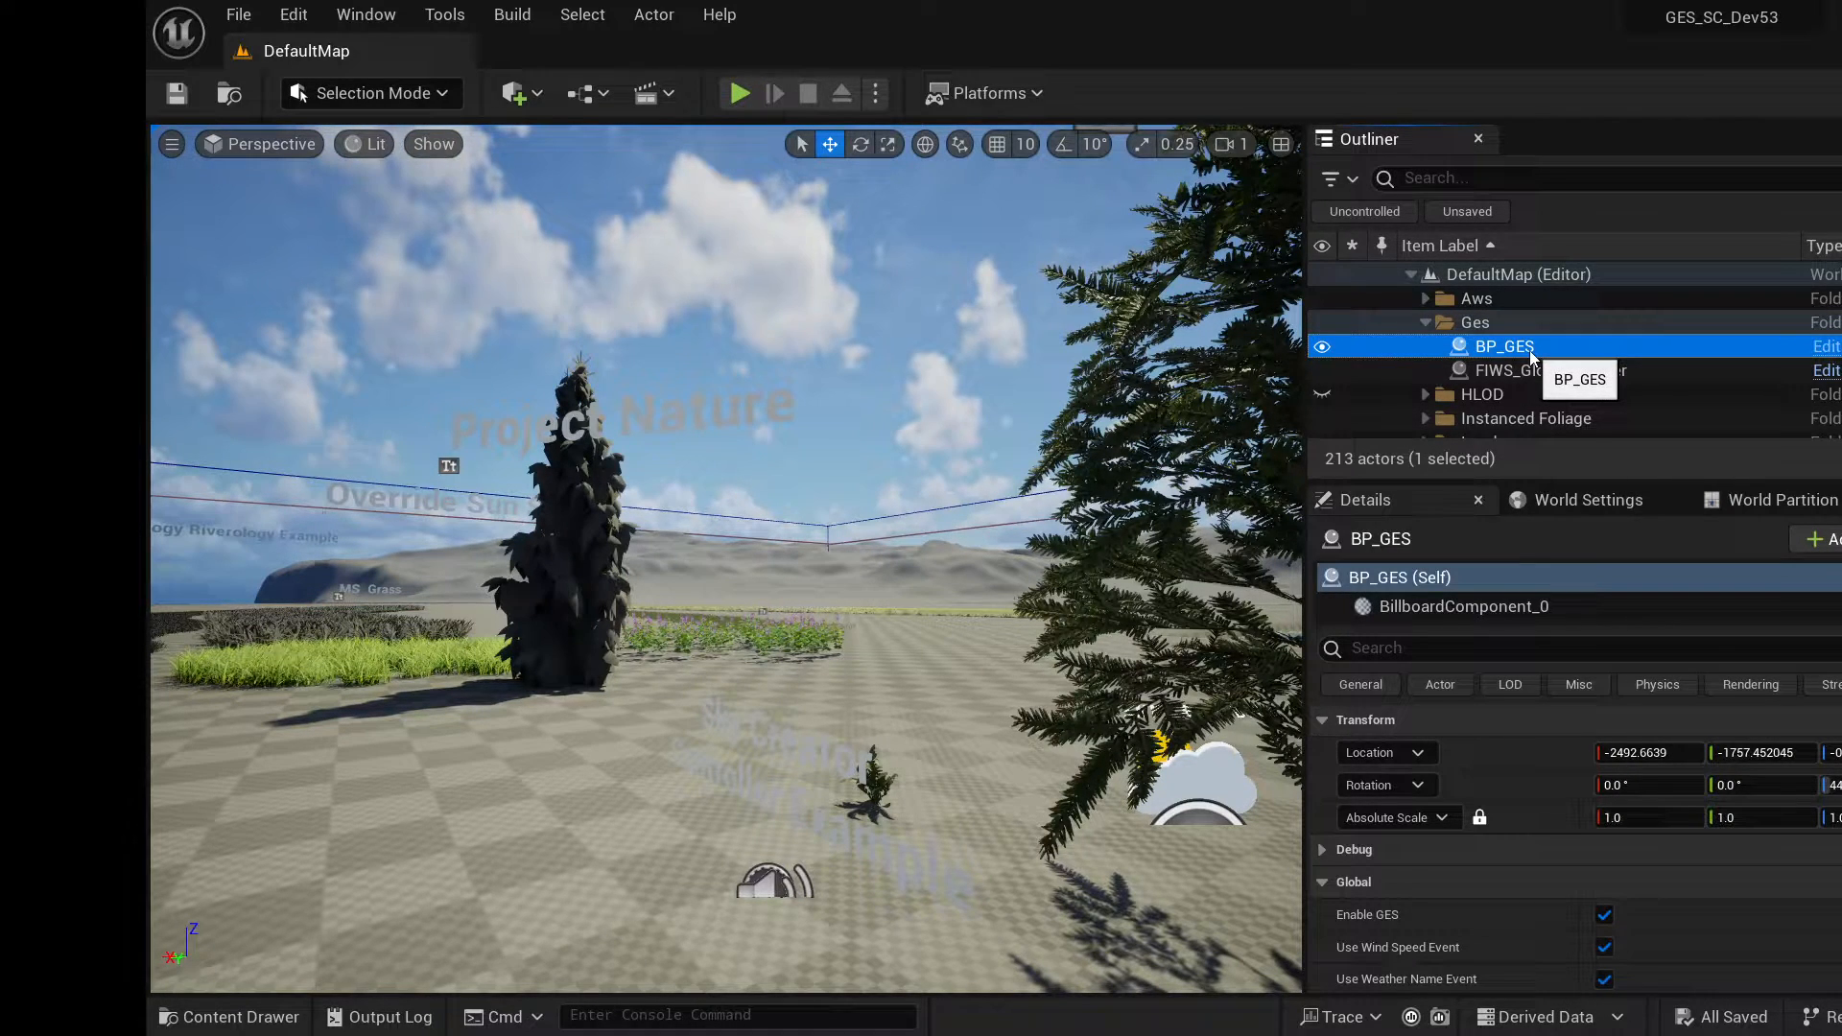
key(Delete)
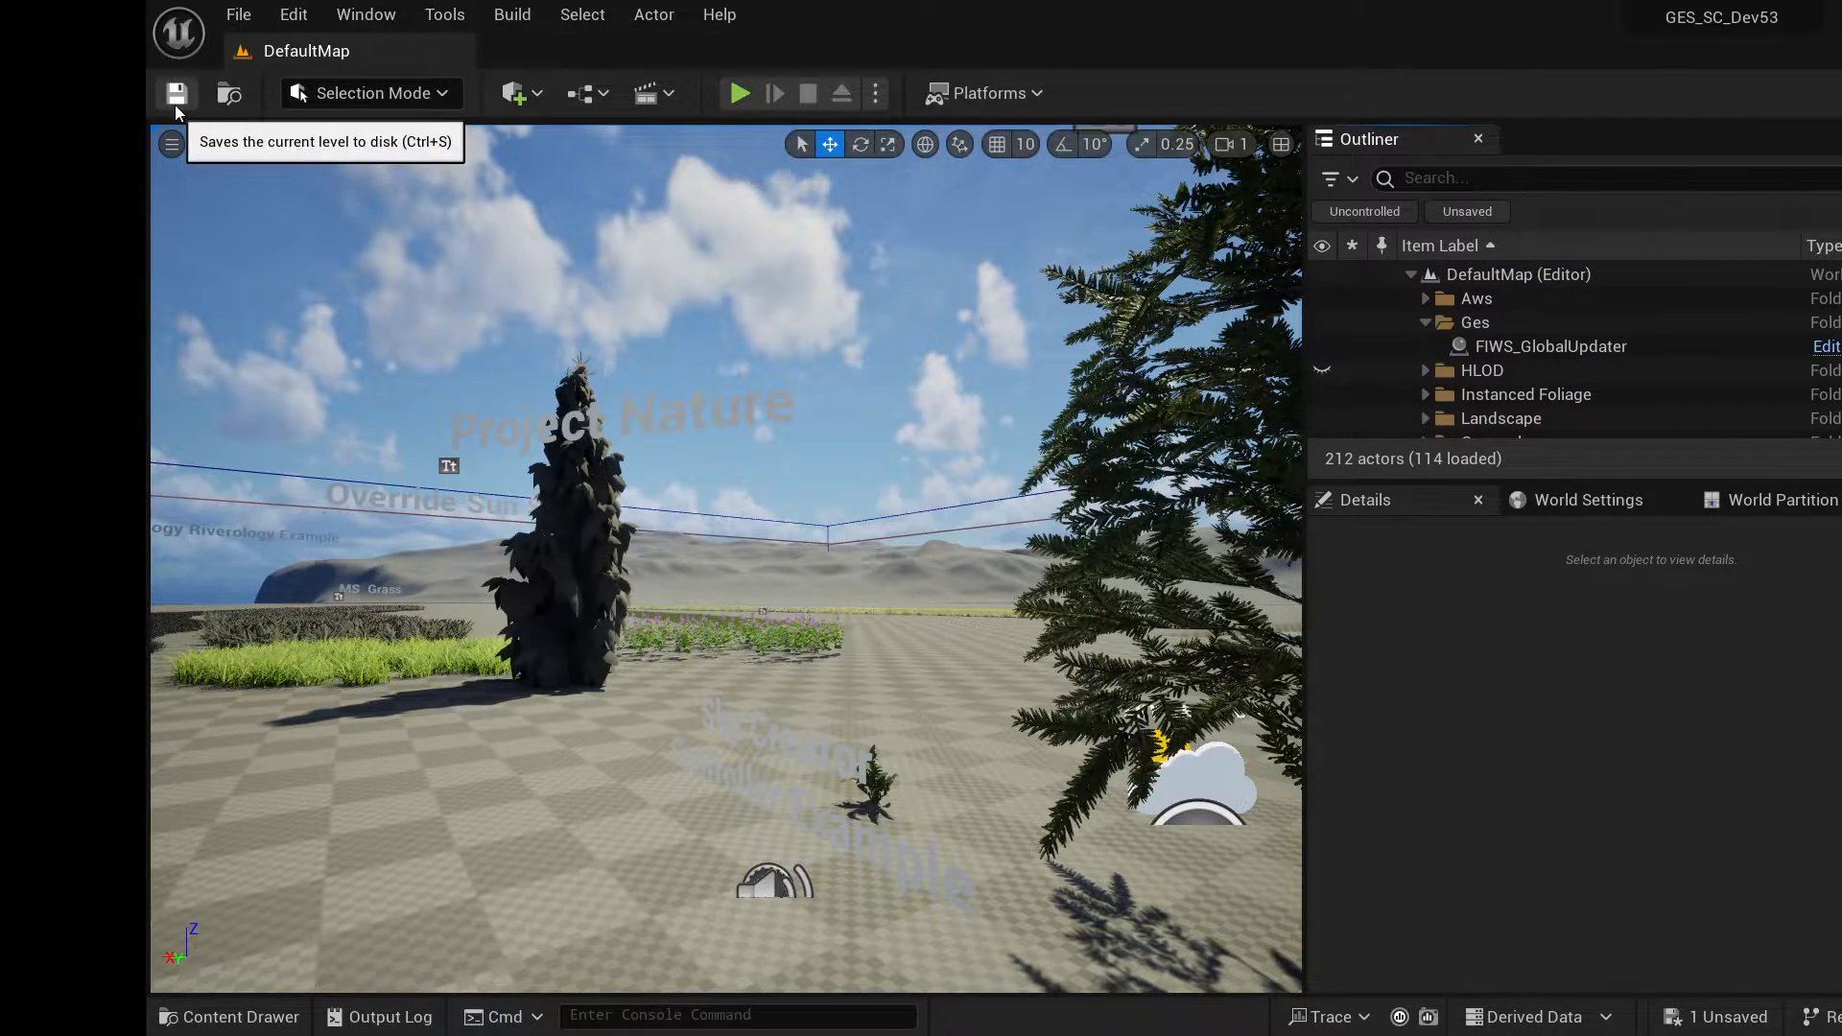
click(175, 100)
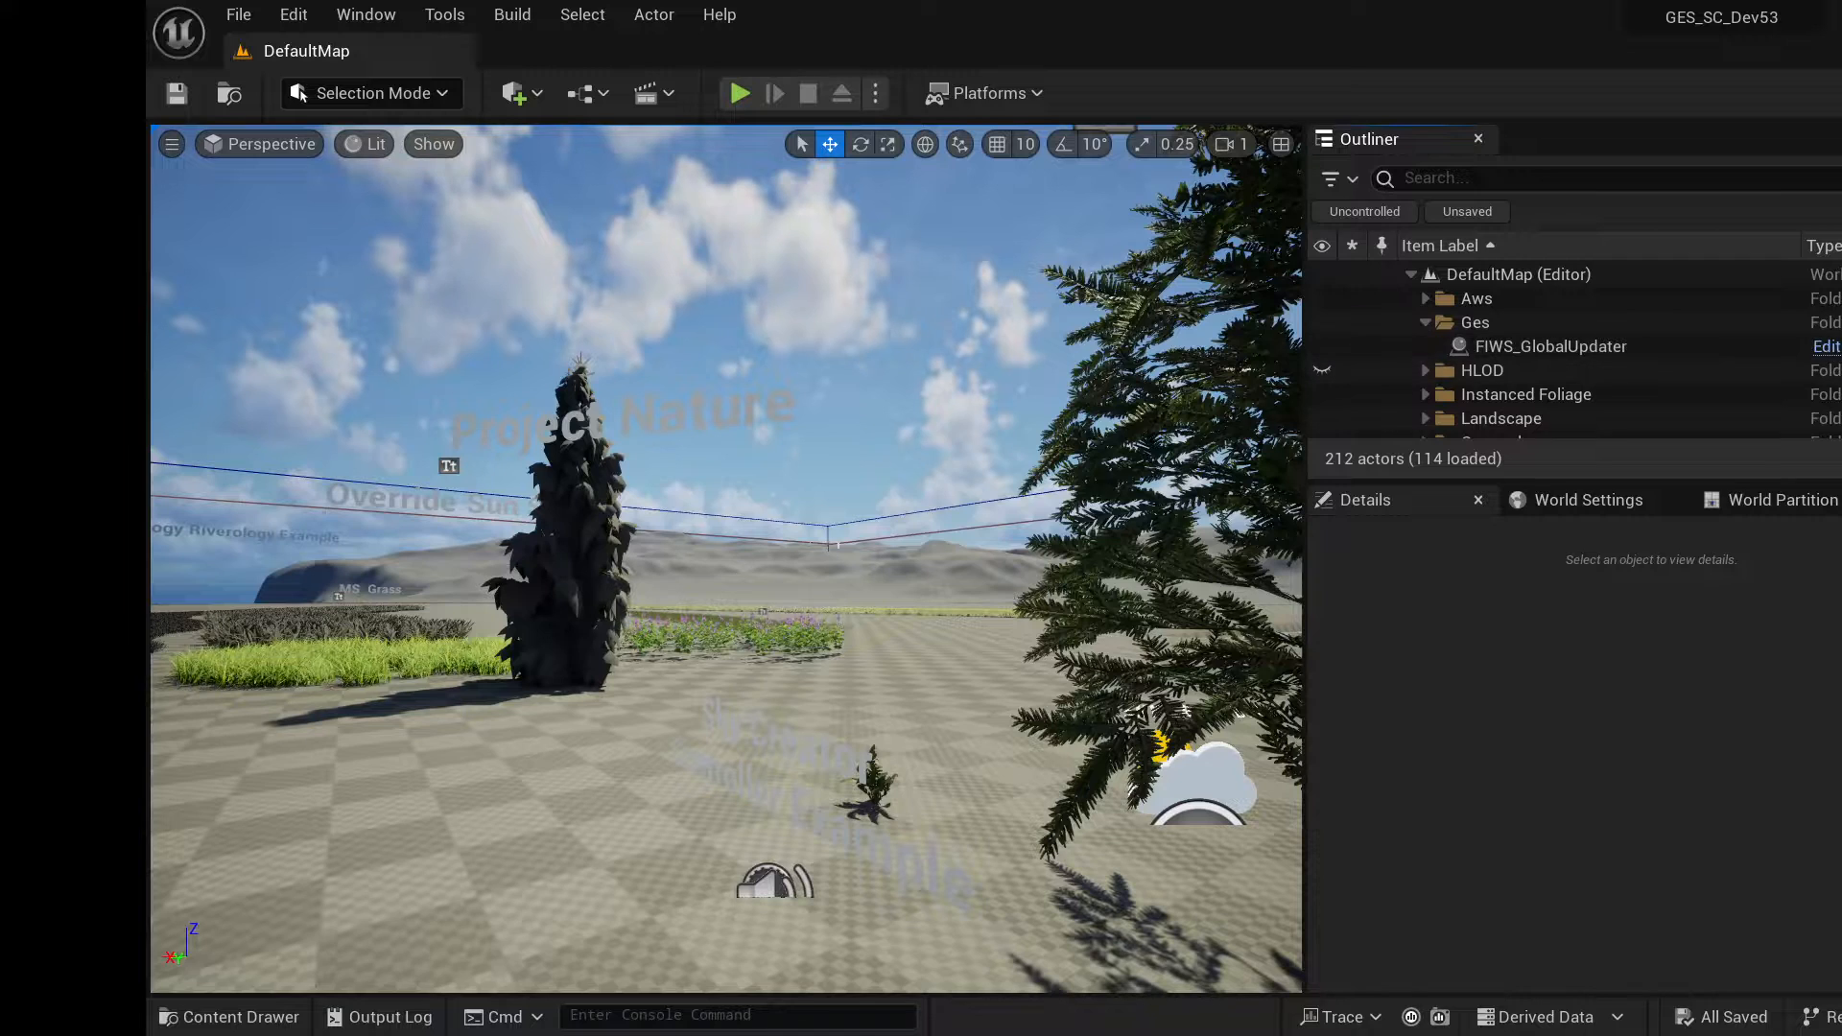
Place the BP_GES blueprint from GlobalEnvironmentalSystem/Blueprints on the ground in front of the large tree in the level.
right_drag(752, 635, 622, 641)
click(199, 1009)
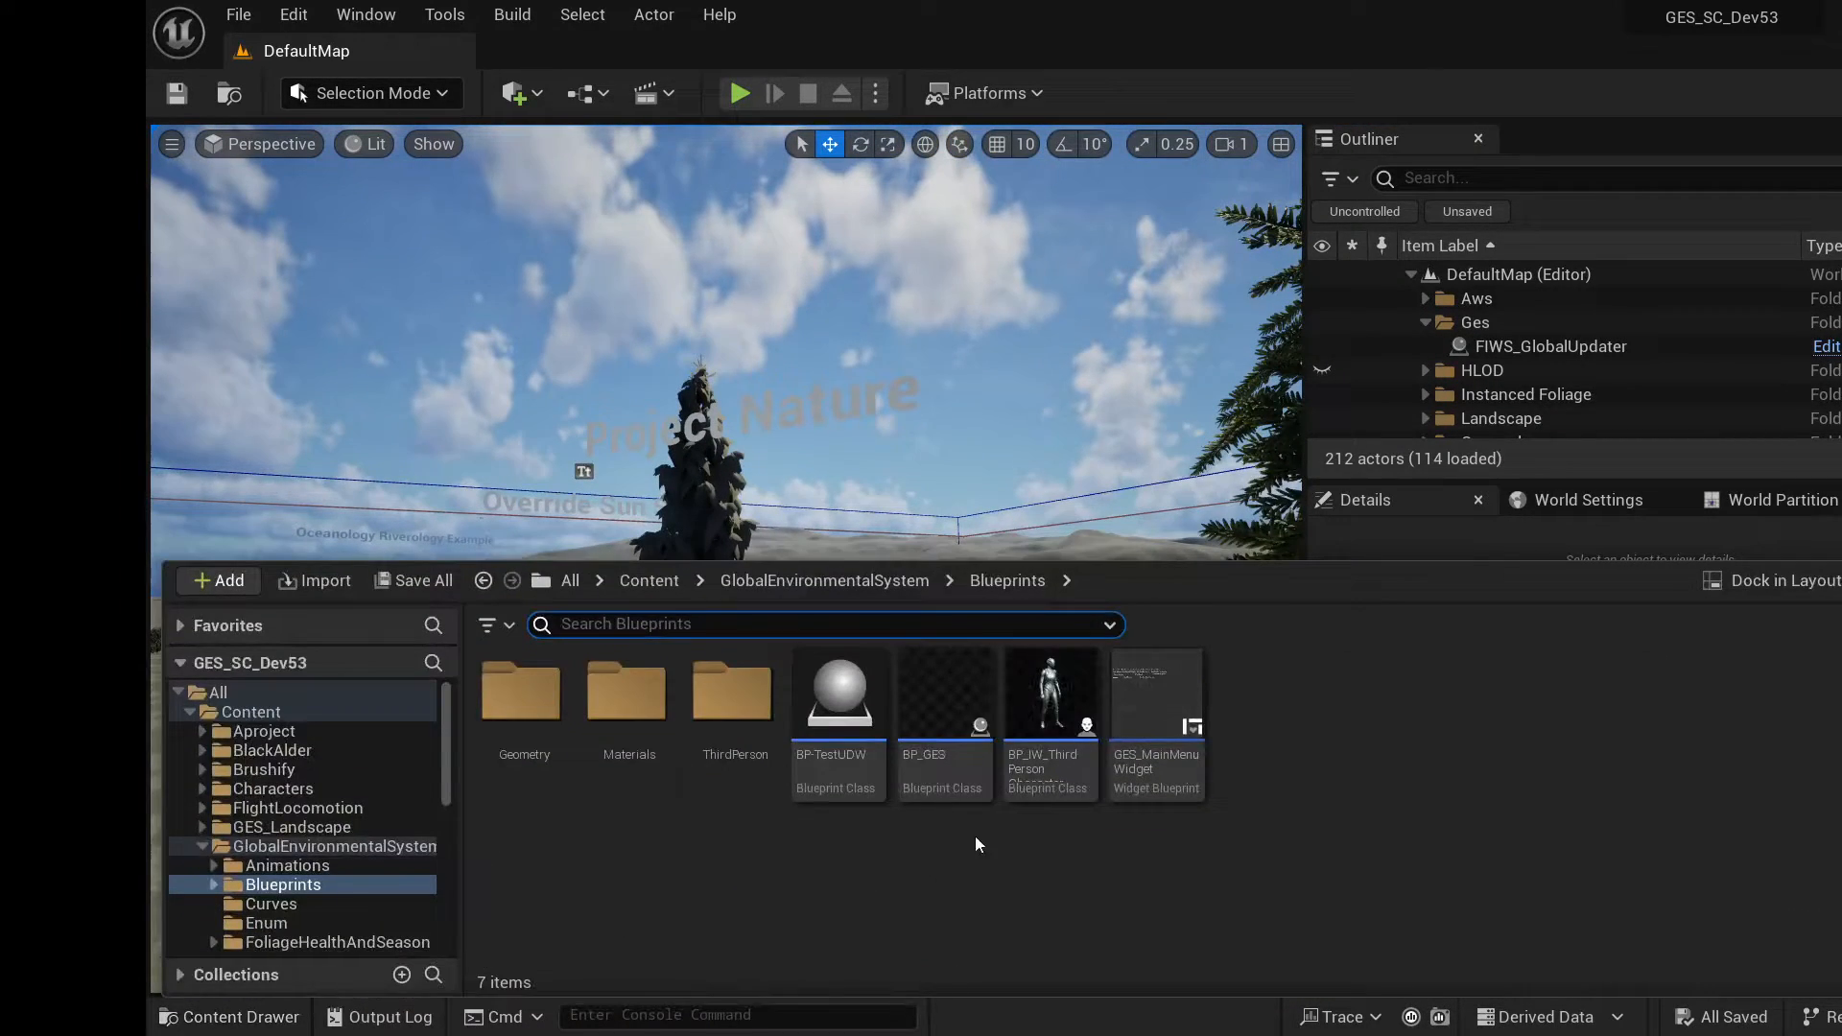
click(964, 743)
drag(964, 744, 654, 787)
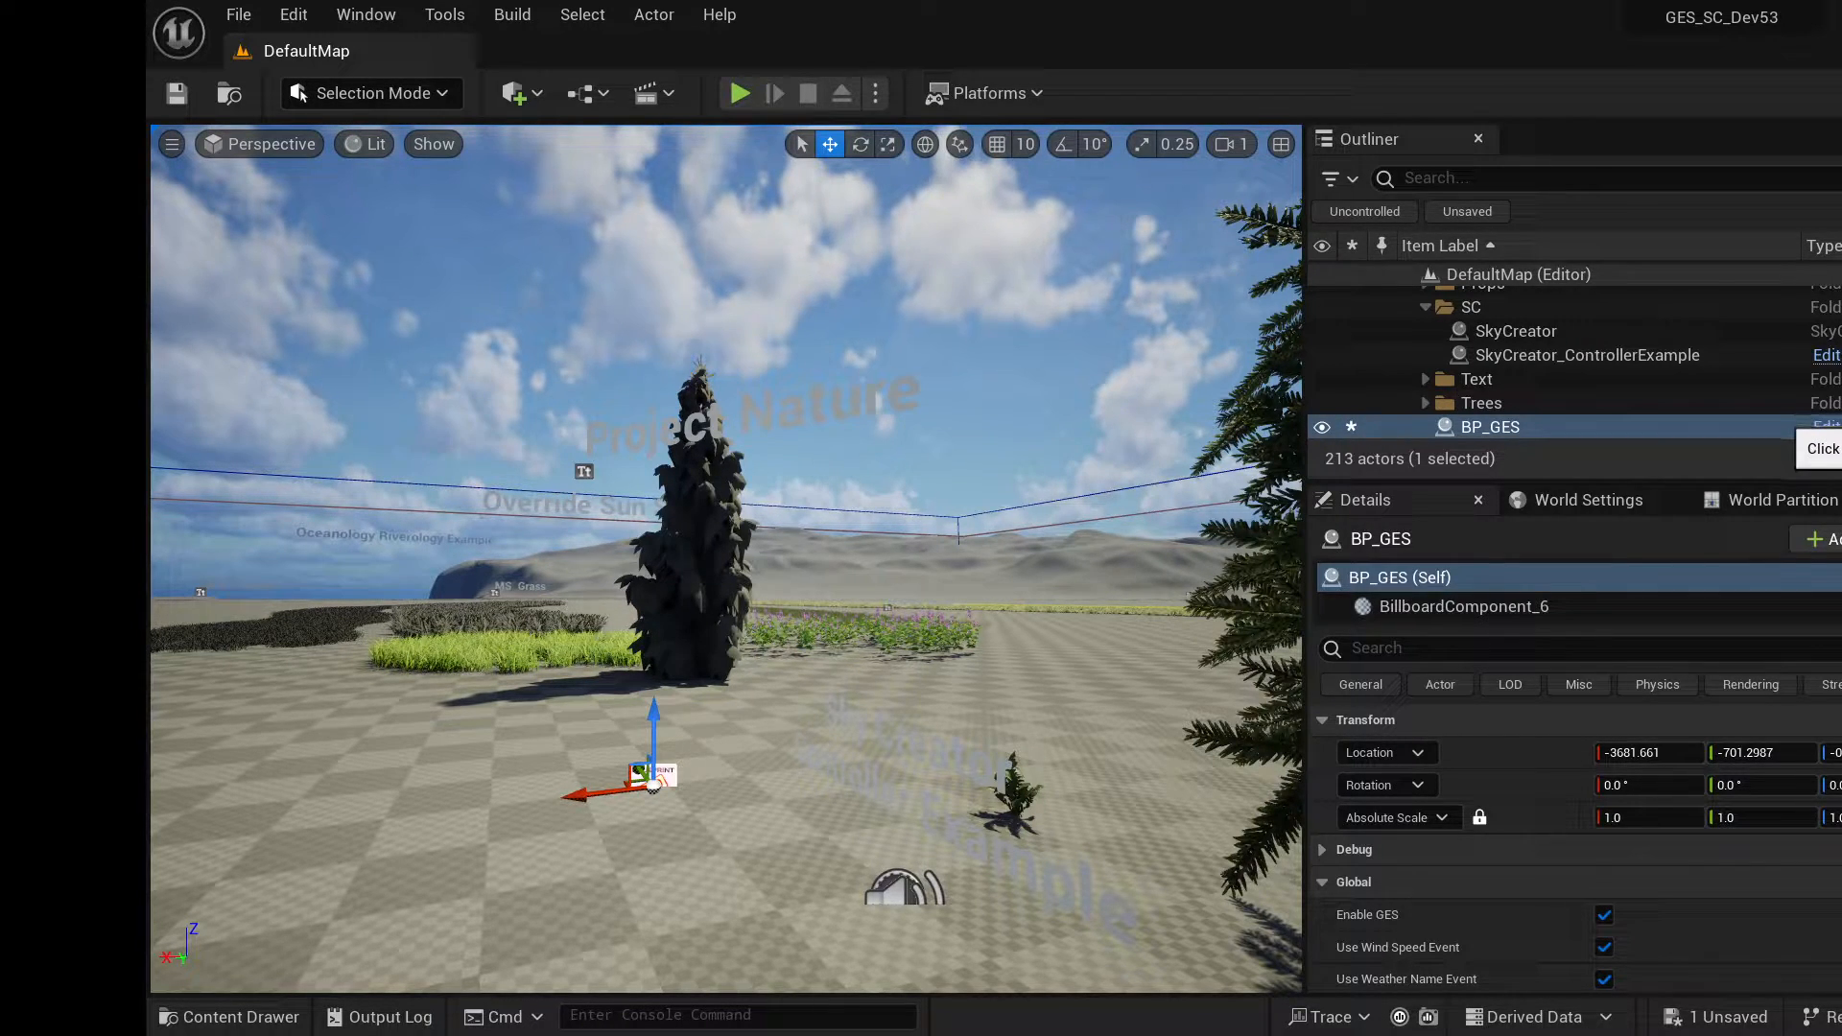
Open BP_GES for editing and delete the Setup comment block with all its nodes from the Construction Script, keeping the entry node.
click(1827, 427)
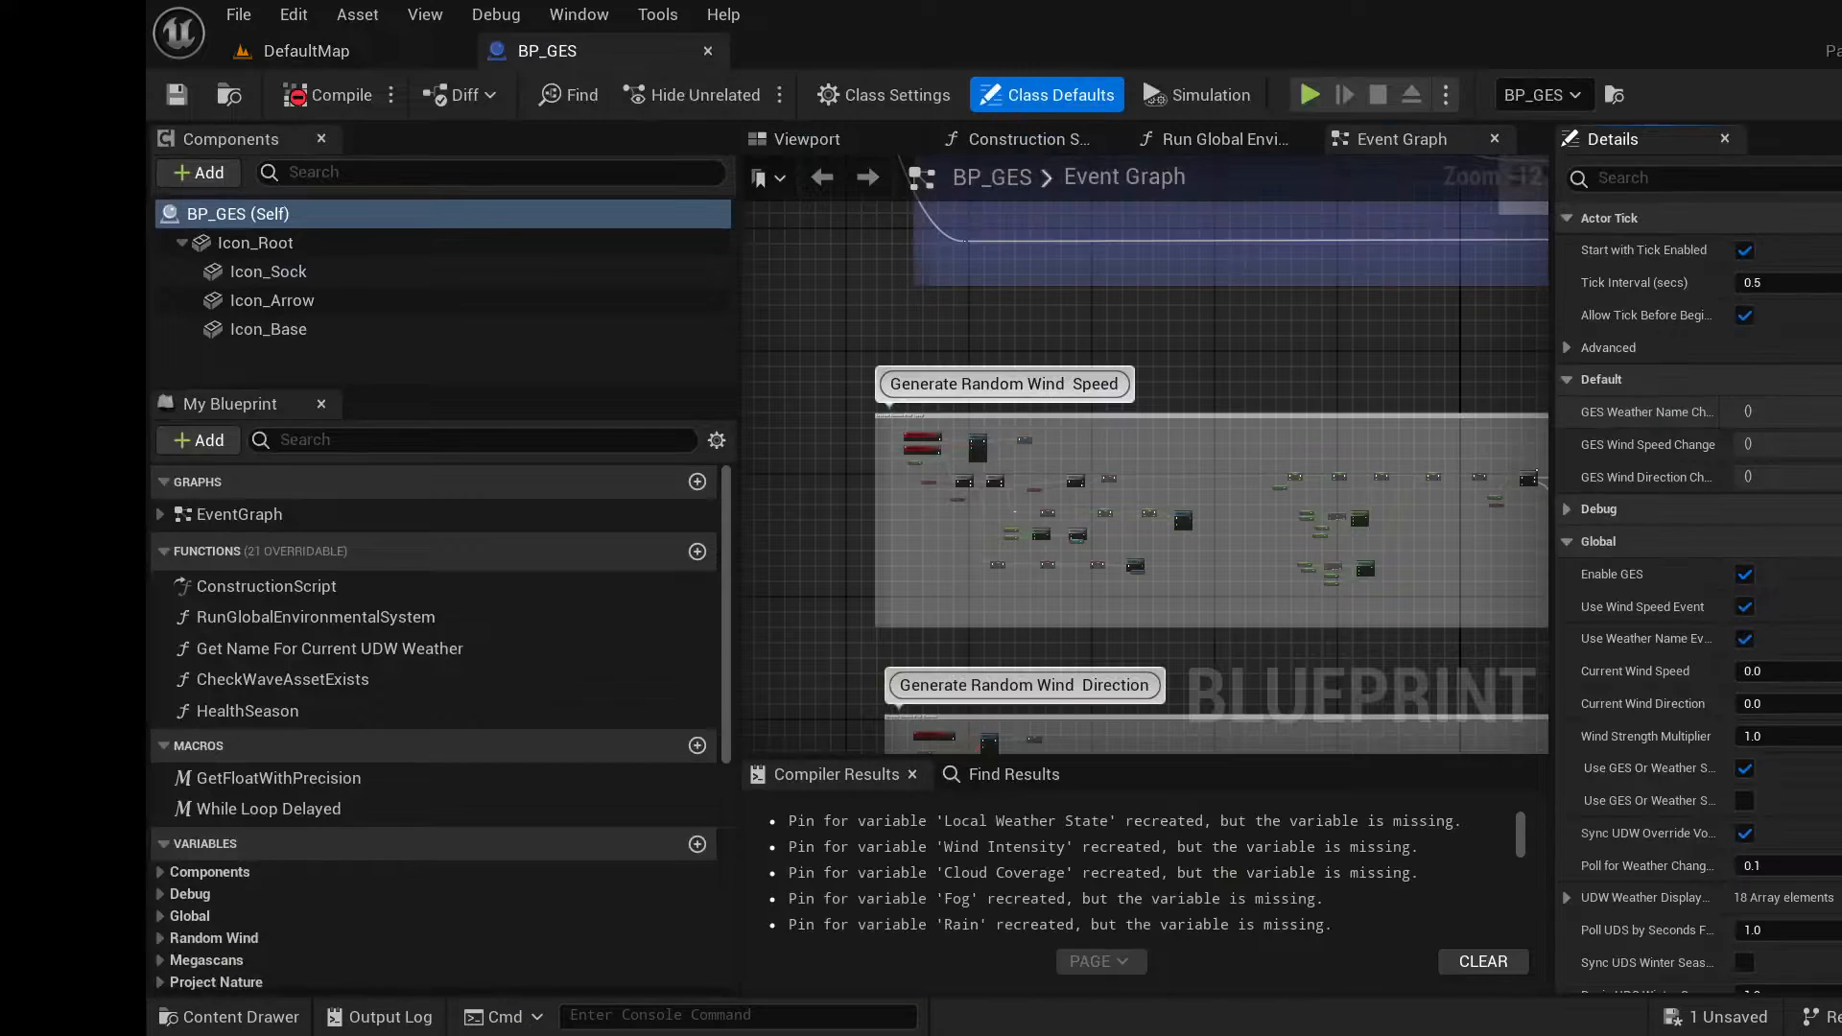
double_click(272, 585)
scroll(933, 486, down, 2)
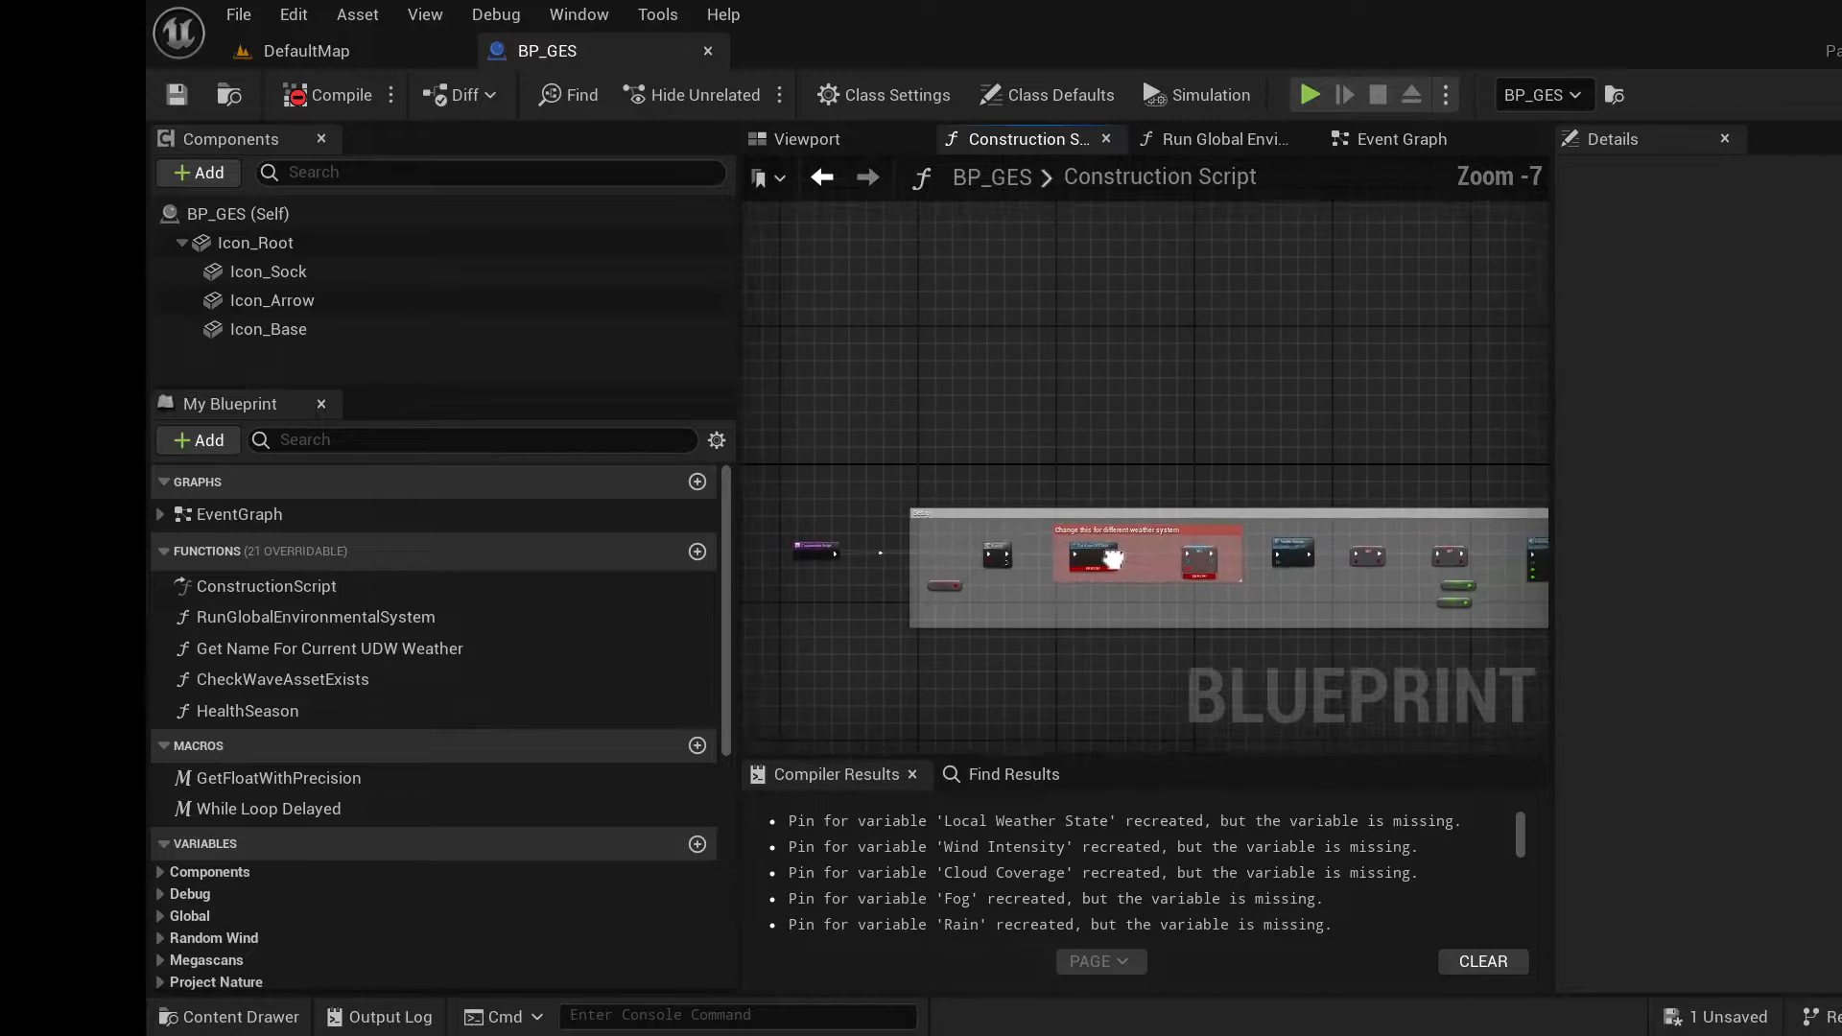
scroll(1055, 509, up, 4)
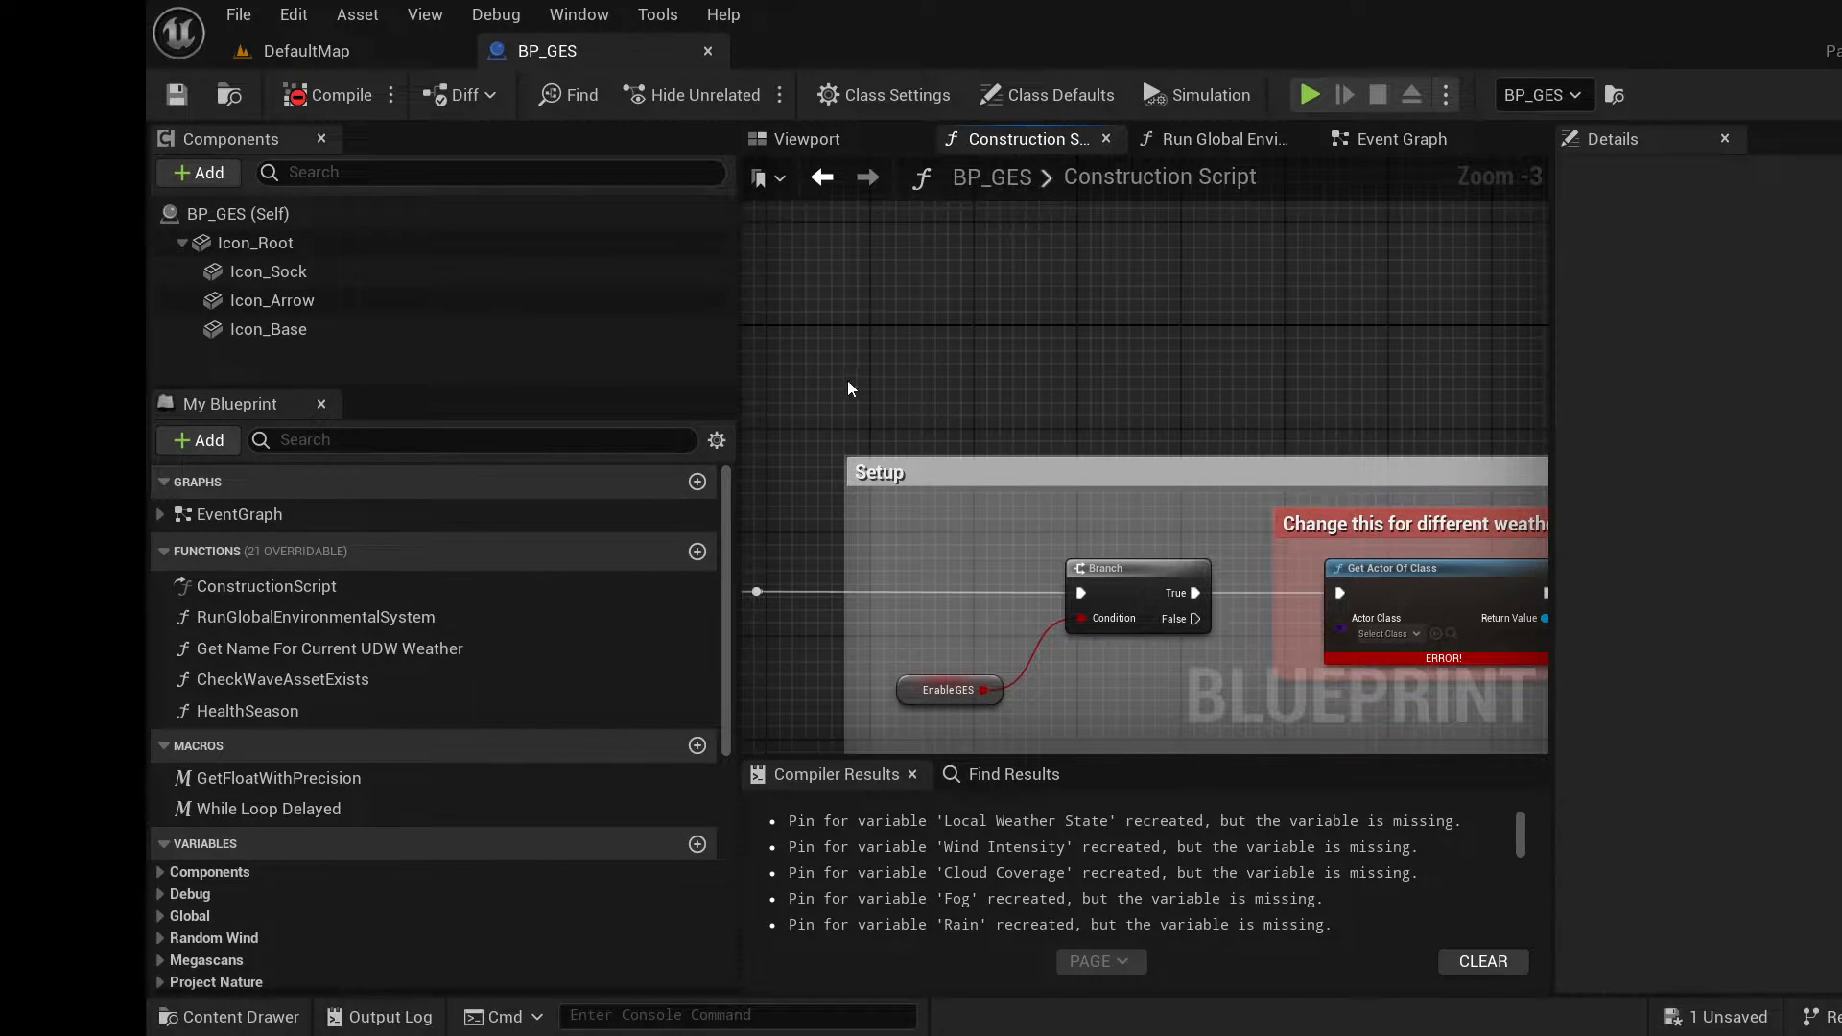
drag(834, 409, 1477, 556)
key(Delete)
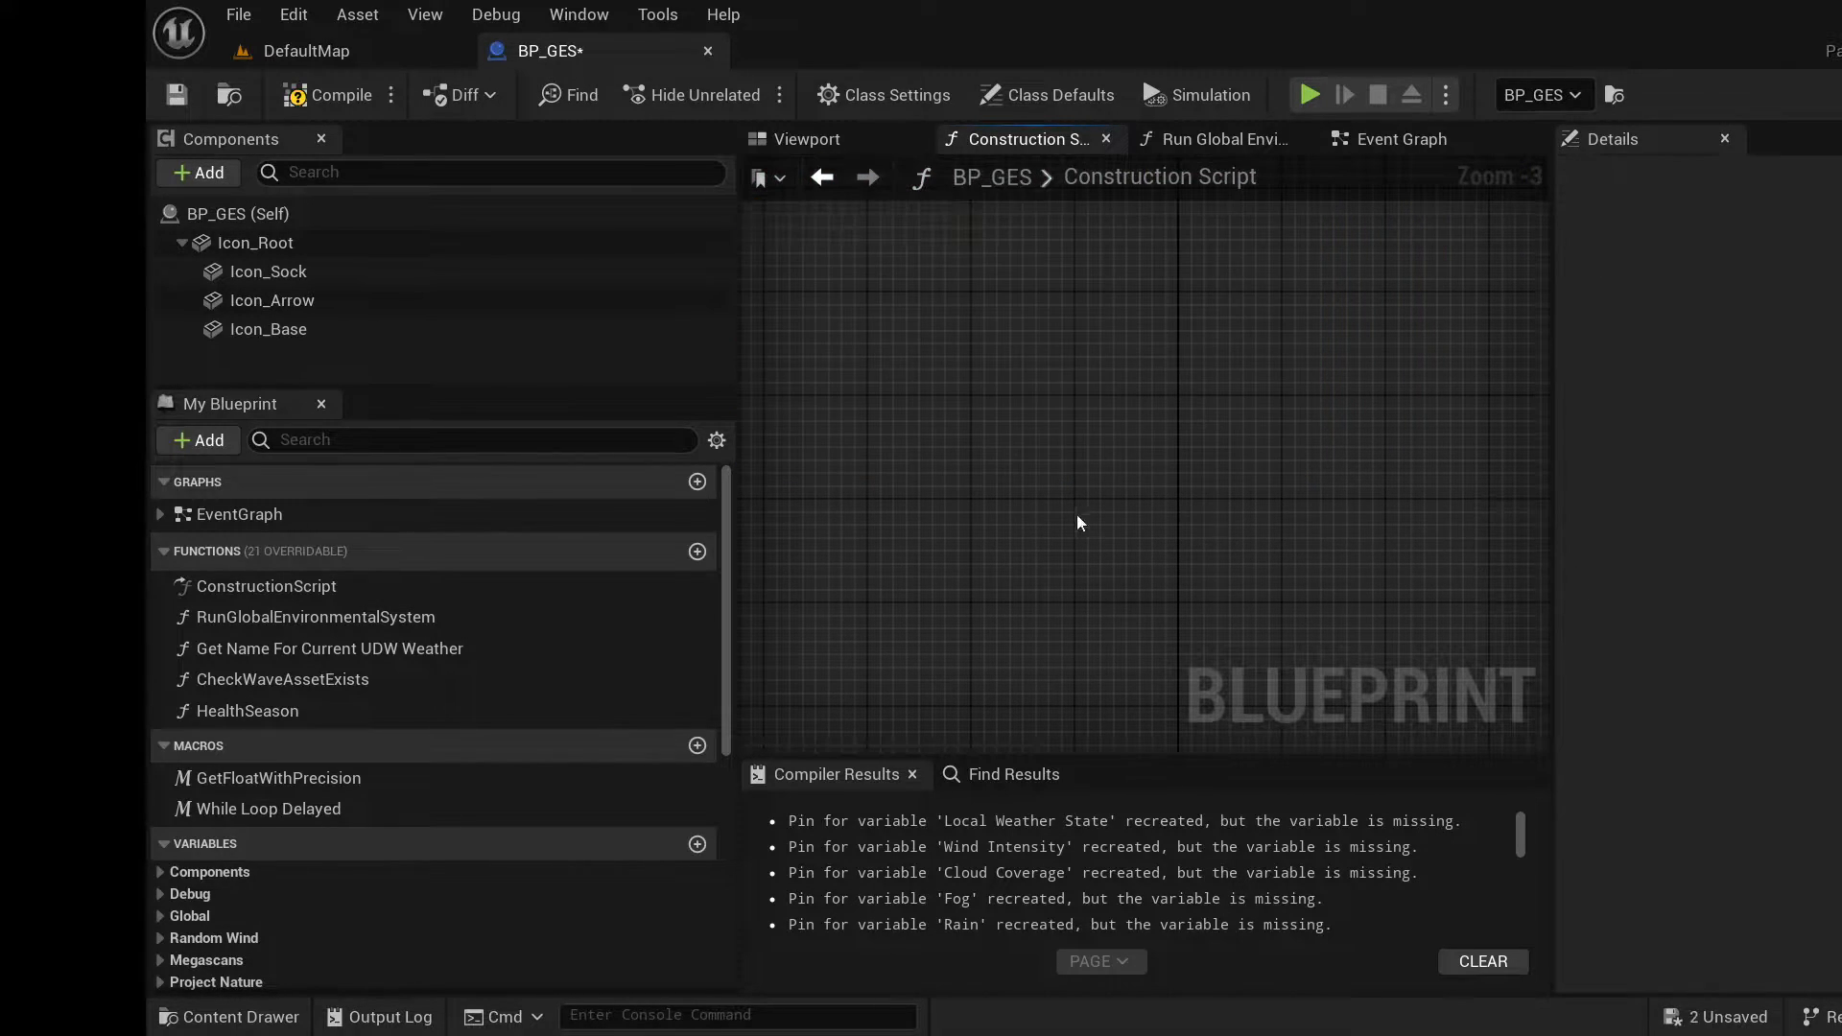
scroll(1322, 493, down, 4)
right_drag(1365, 613, 1443, 579)
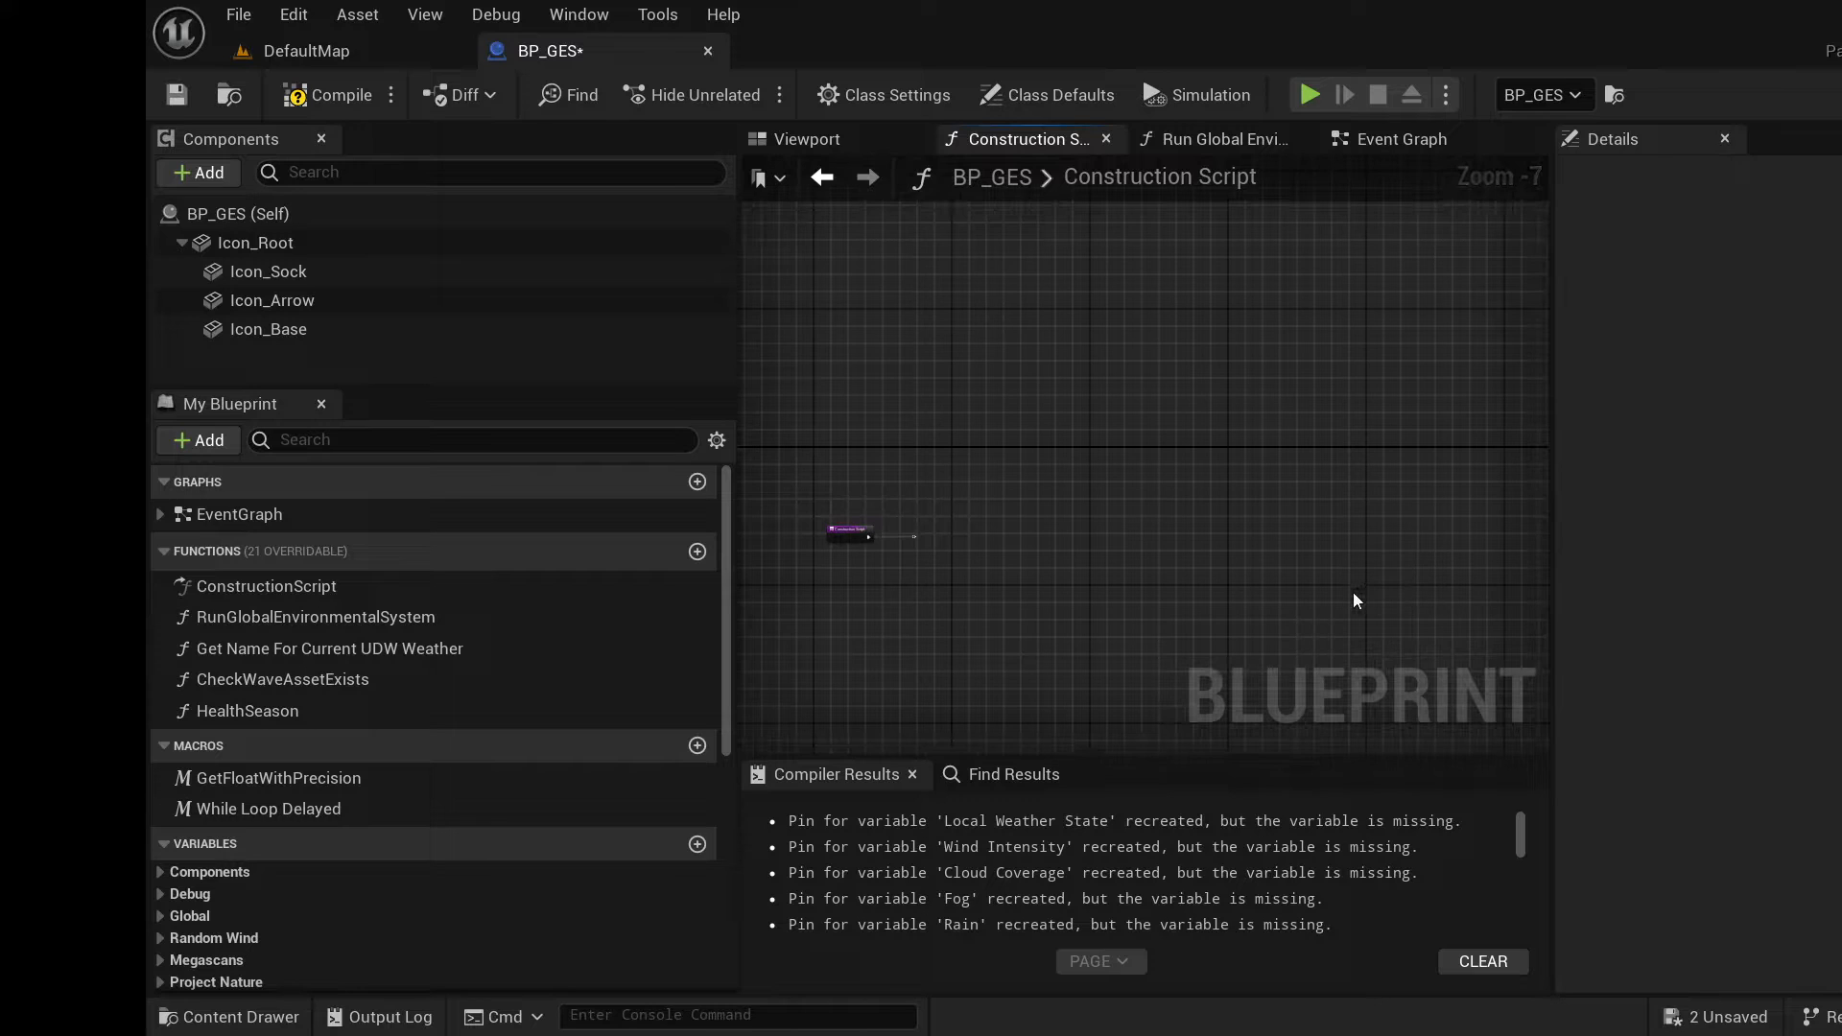
Switch to the browser, open the "GES Sky Creator construction script setp" blueprint on blueprintUE and copy its code.
key(alt+Tab)
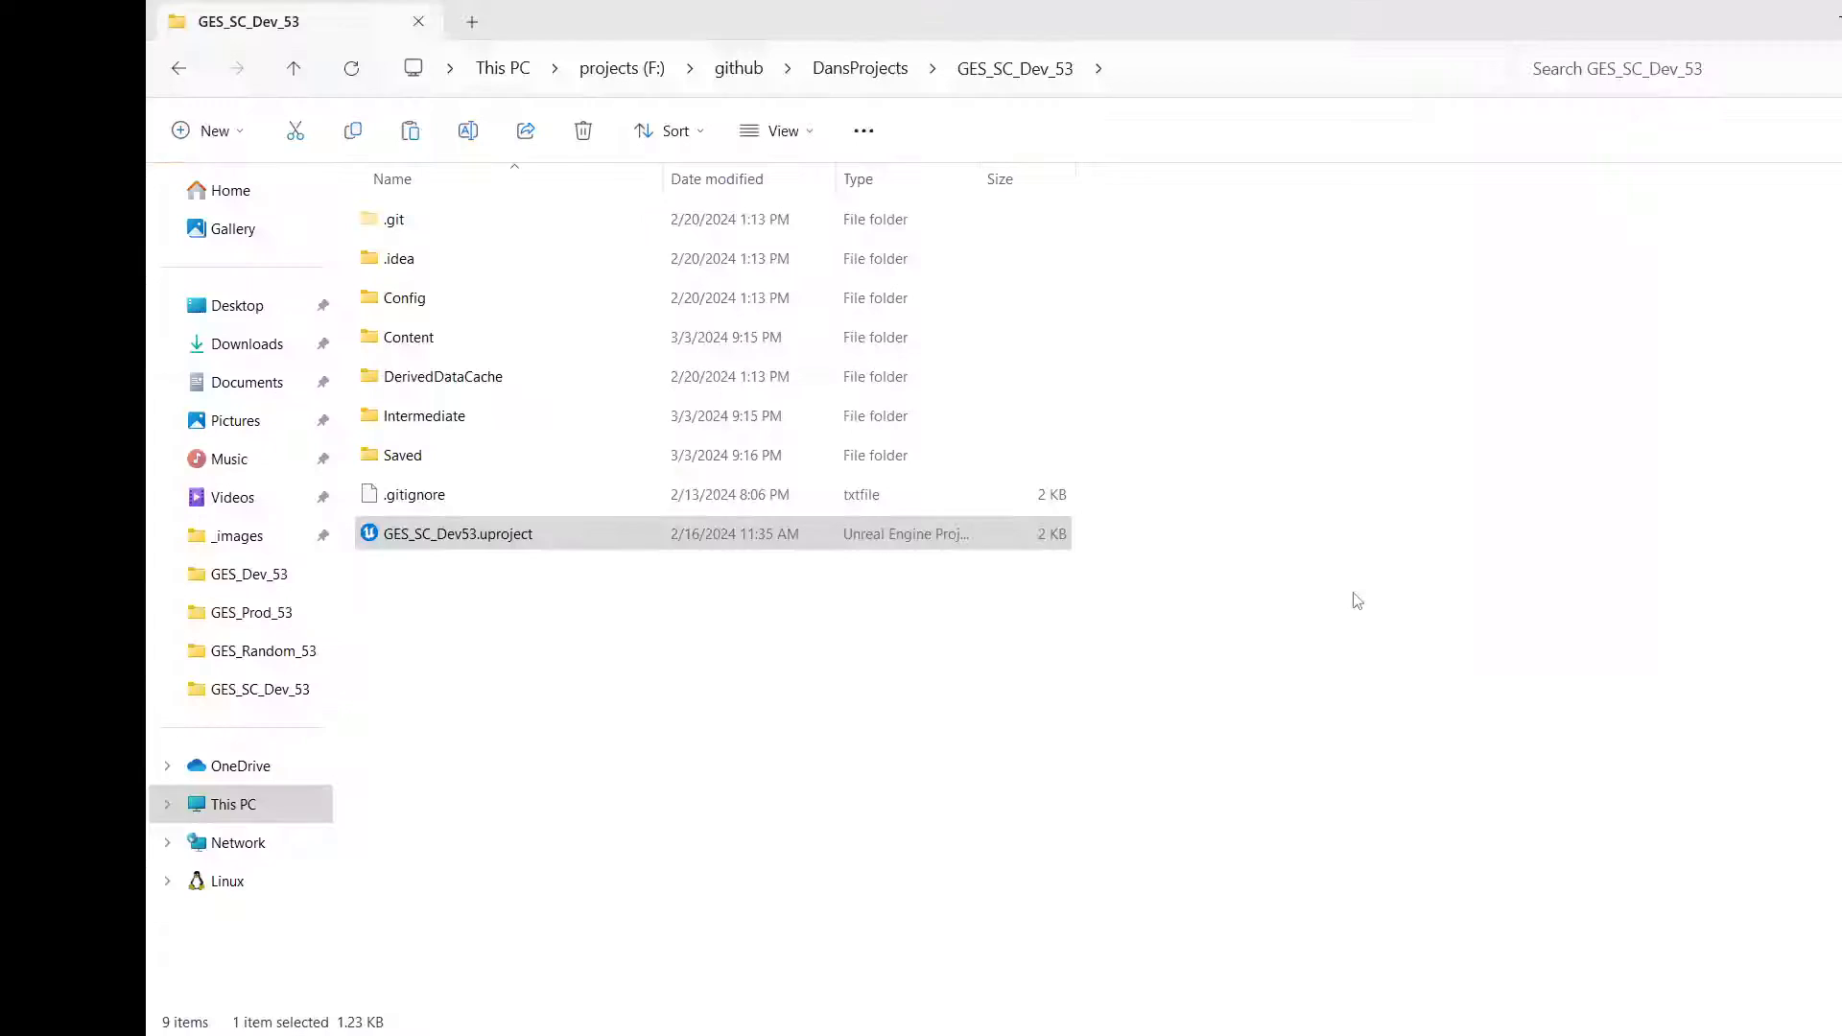
click(433, 1007)
scroll(1065, 537, down, 3)
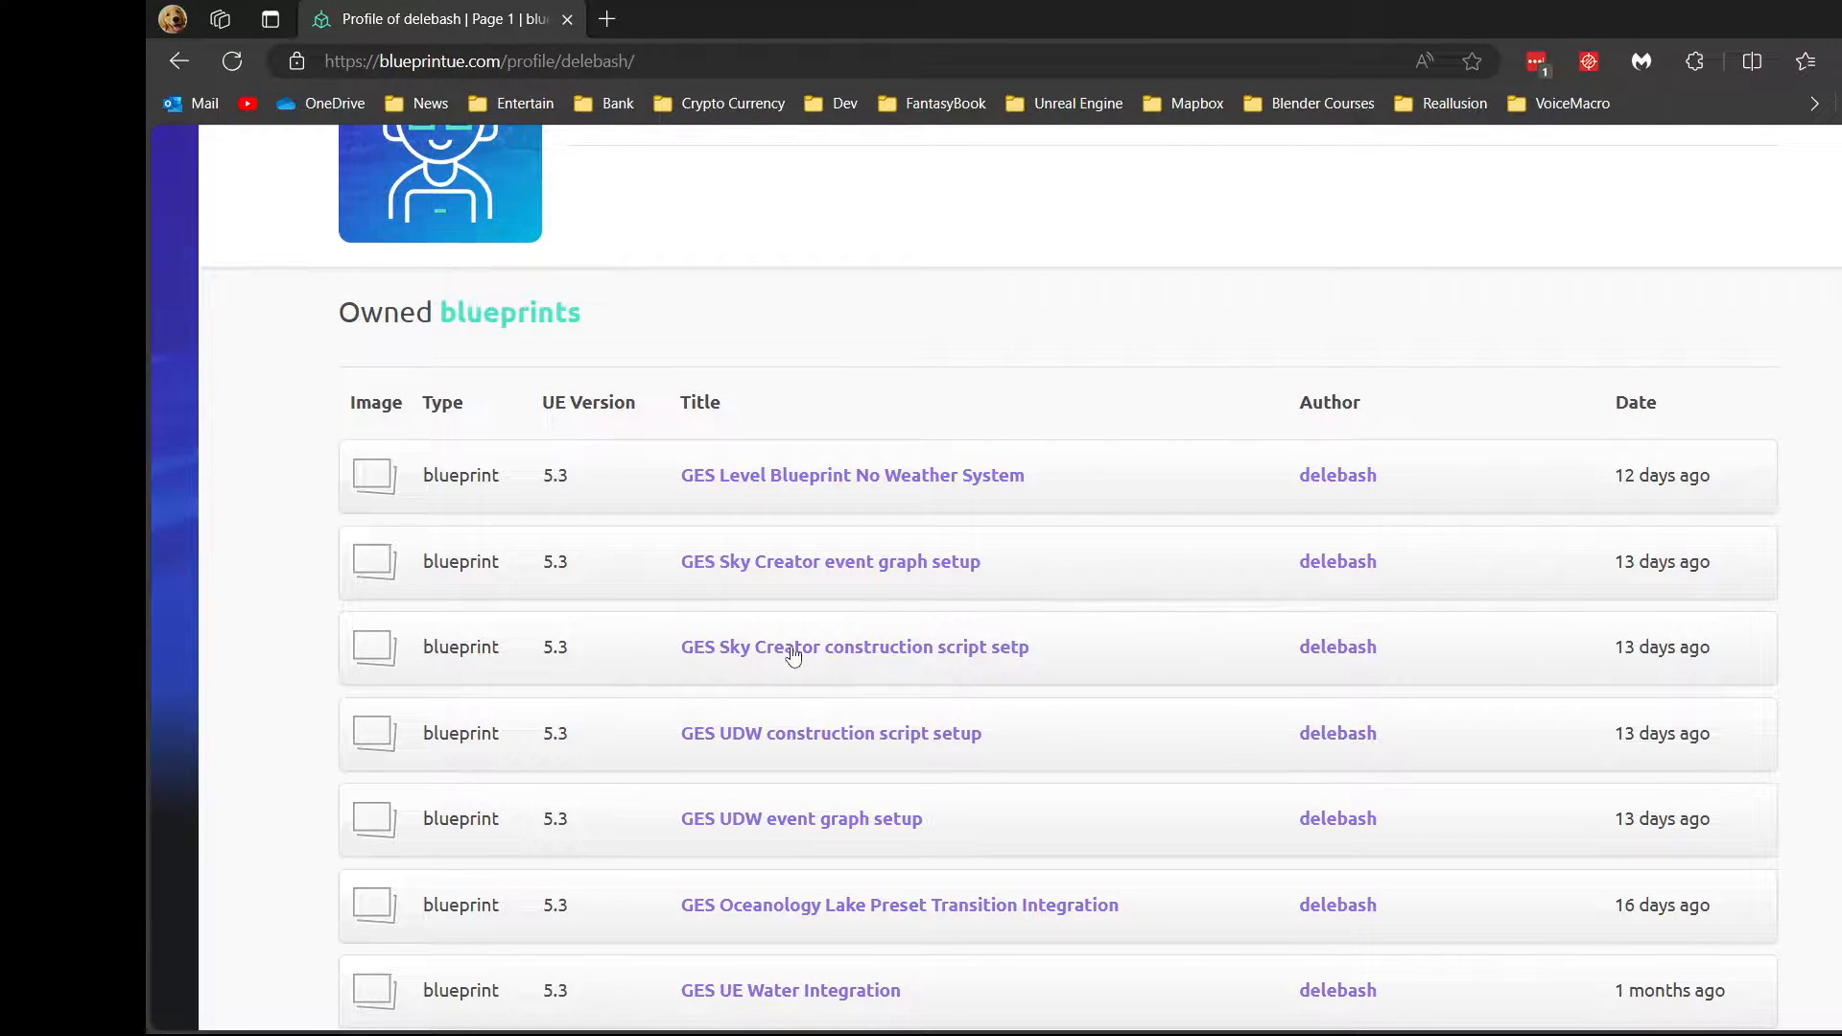
click(895, 658)
scroll(1471, 633, down, 6)
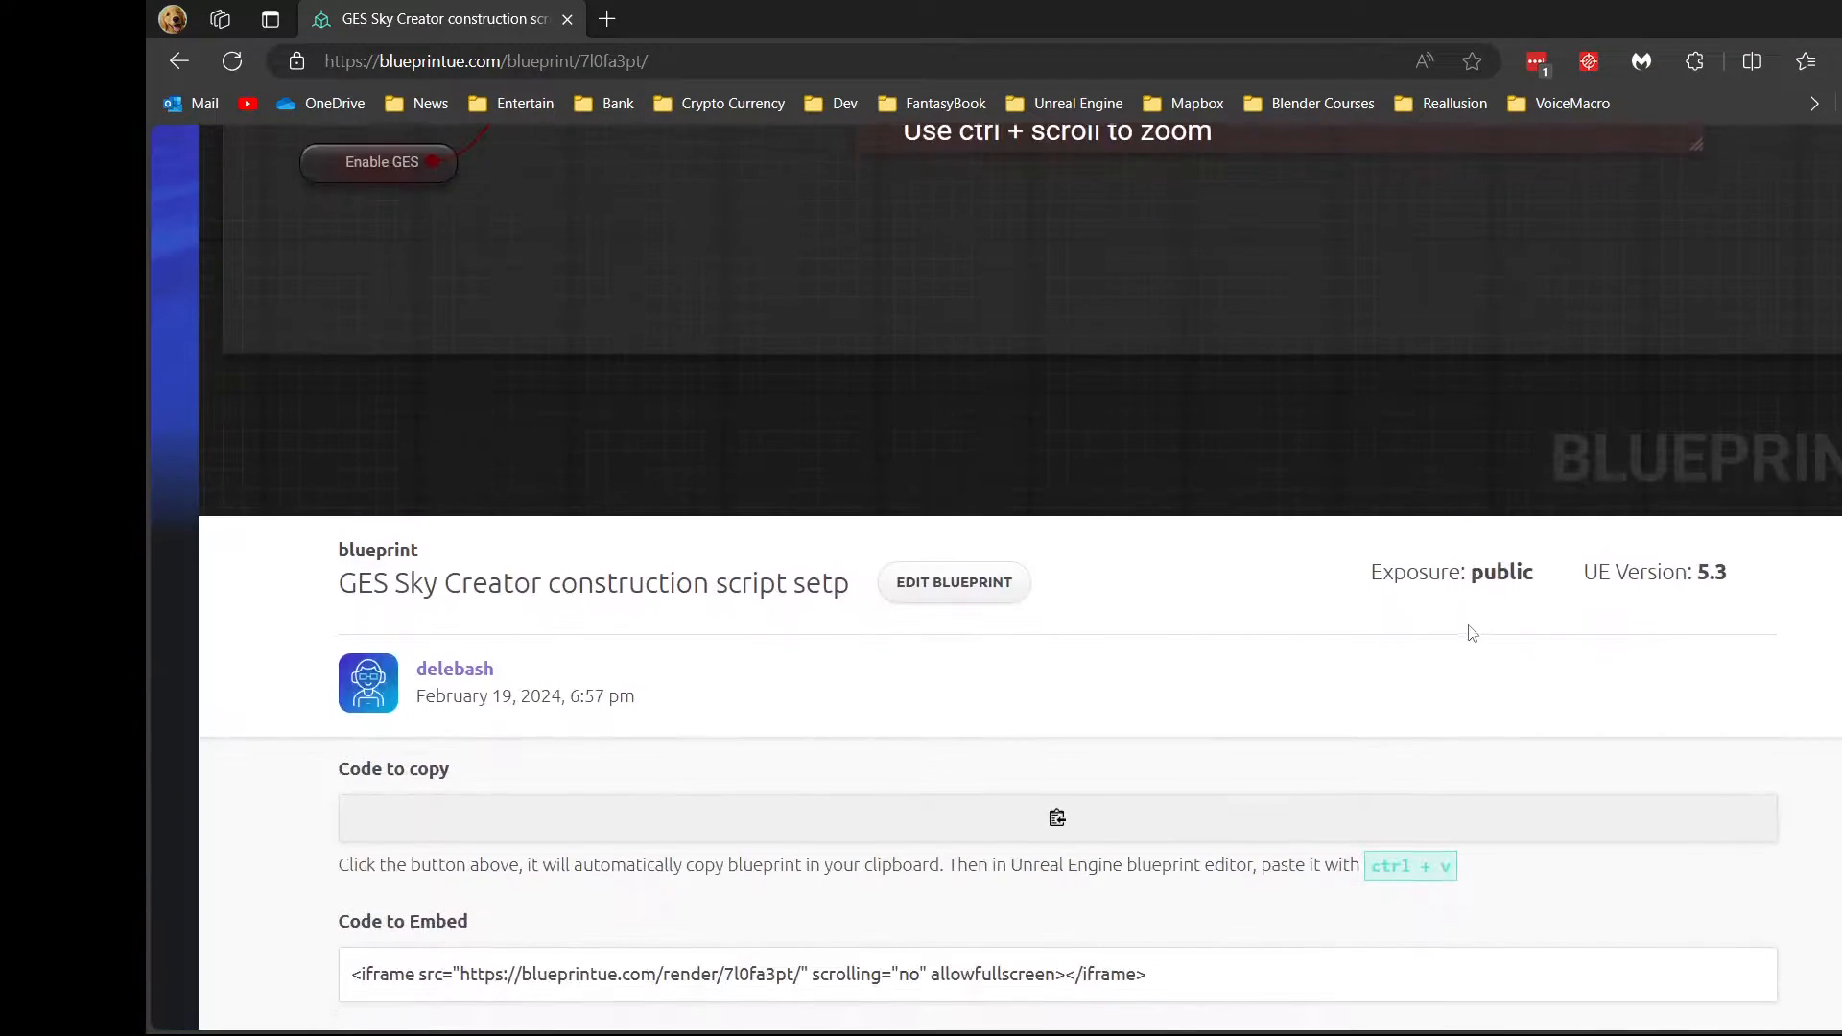
click(1058, 813)
Back in Unreal Editor, paste the copied nodes beside the Construction Script entry node and connect its execution line to the Branch node.
click(1593, 1000)
right_drag(1164, 600, 918, 562)
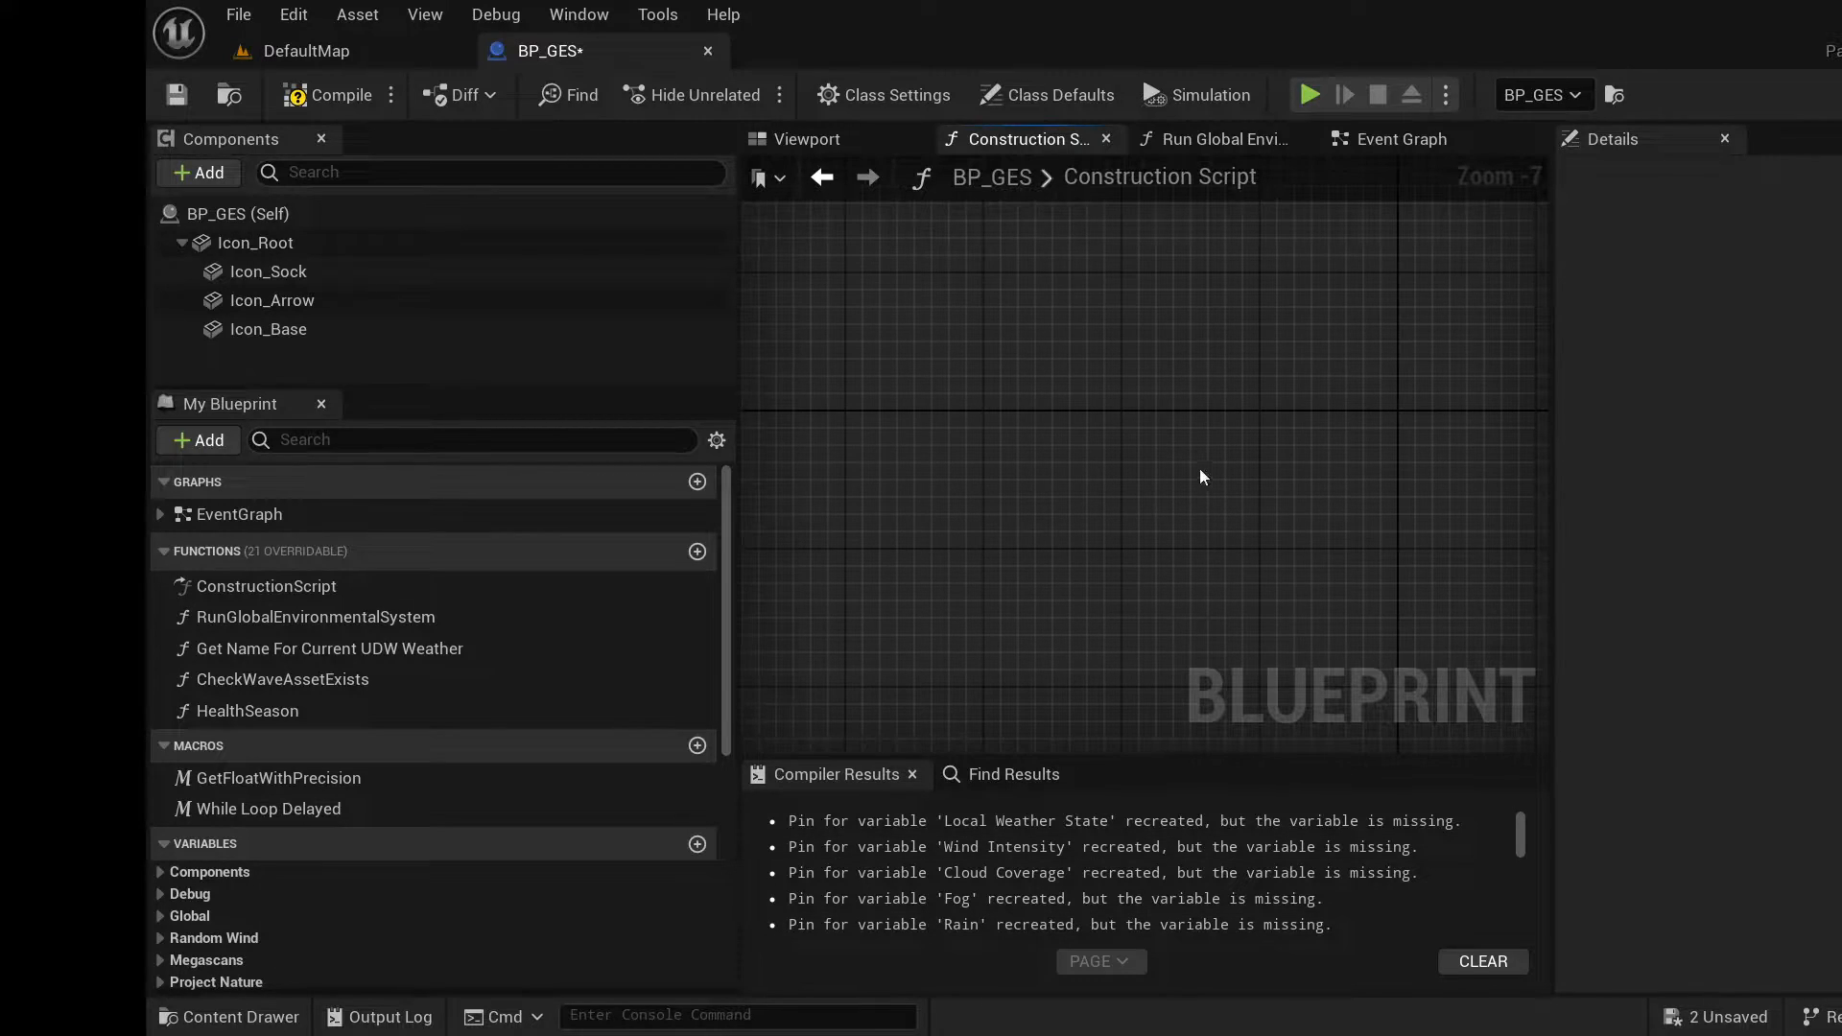
key(ctrl+v)
right_drag(1204, 477, 1434, 509)
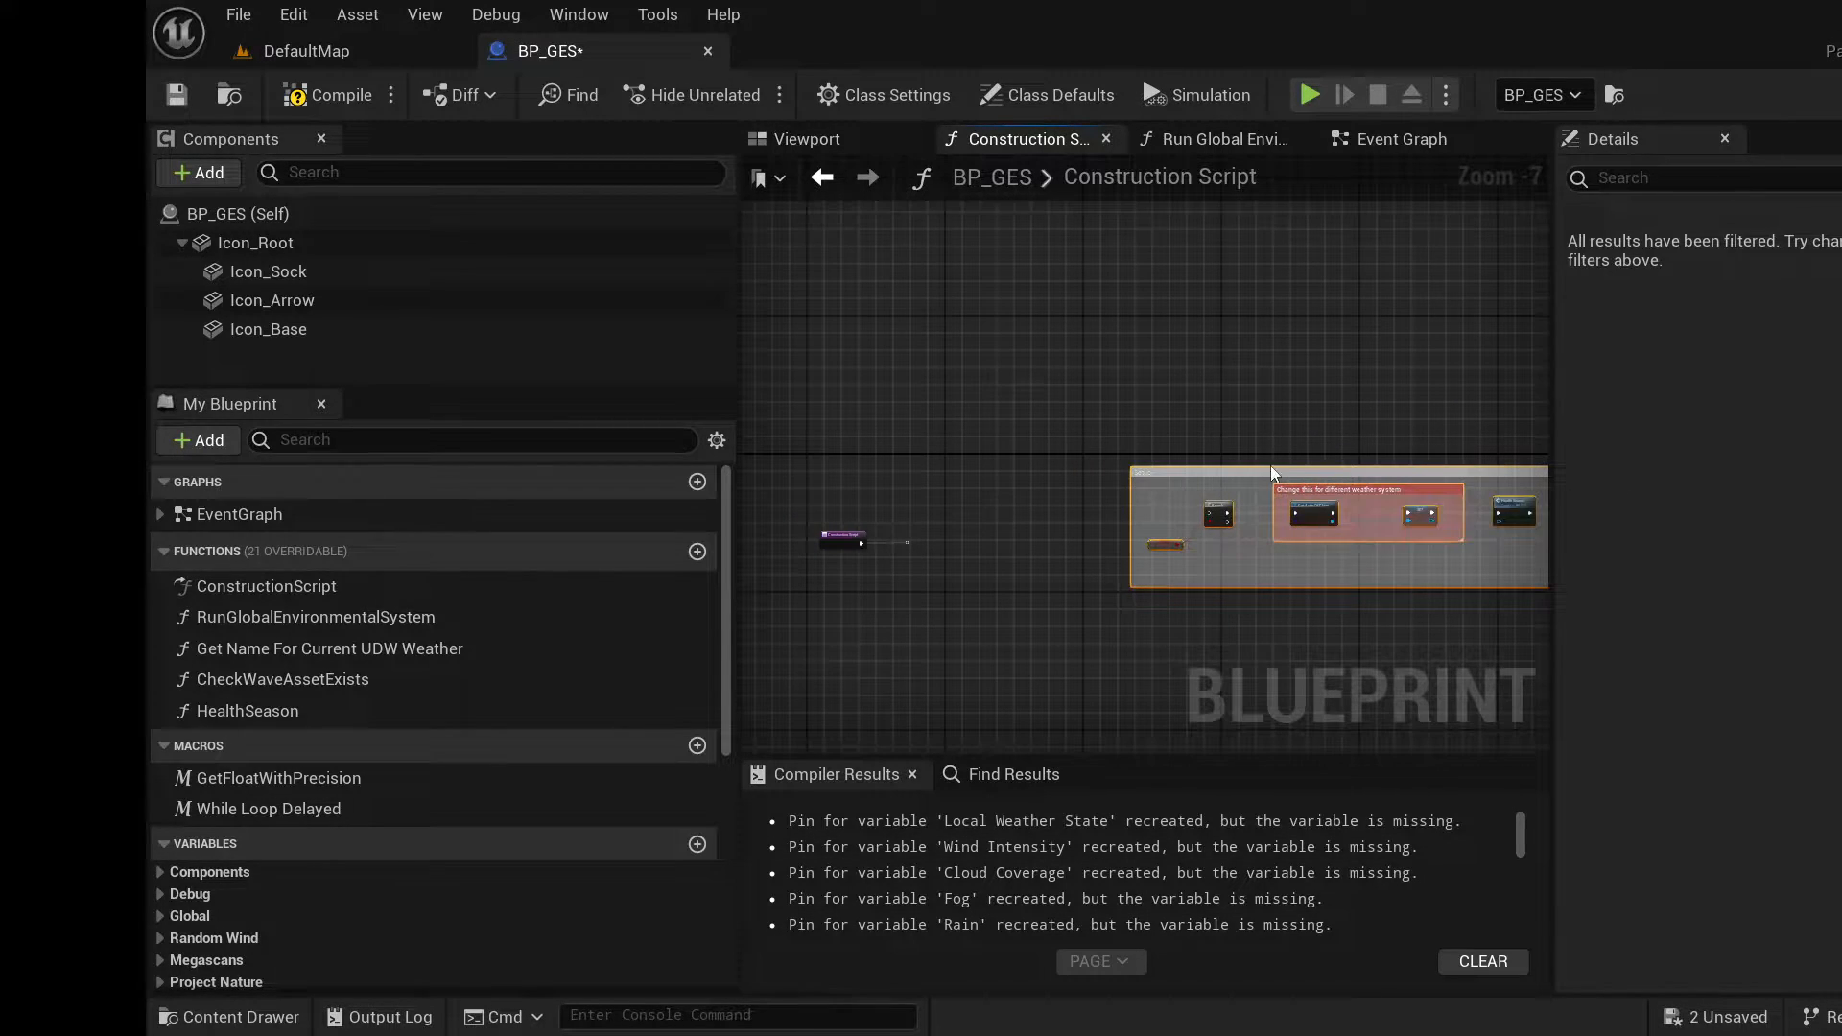
drag(1256, 476, 1054, 511)
scroll(935, 556, up, 6)
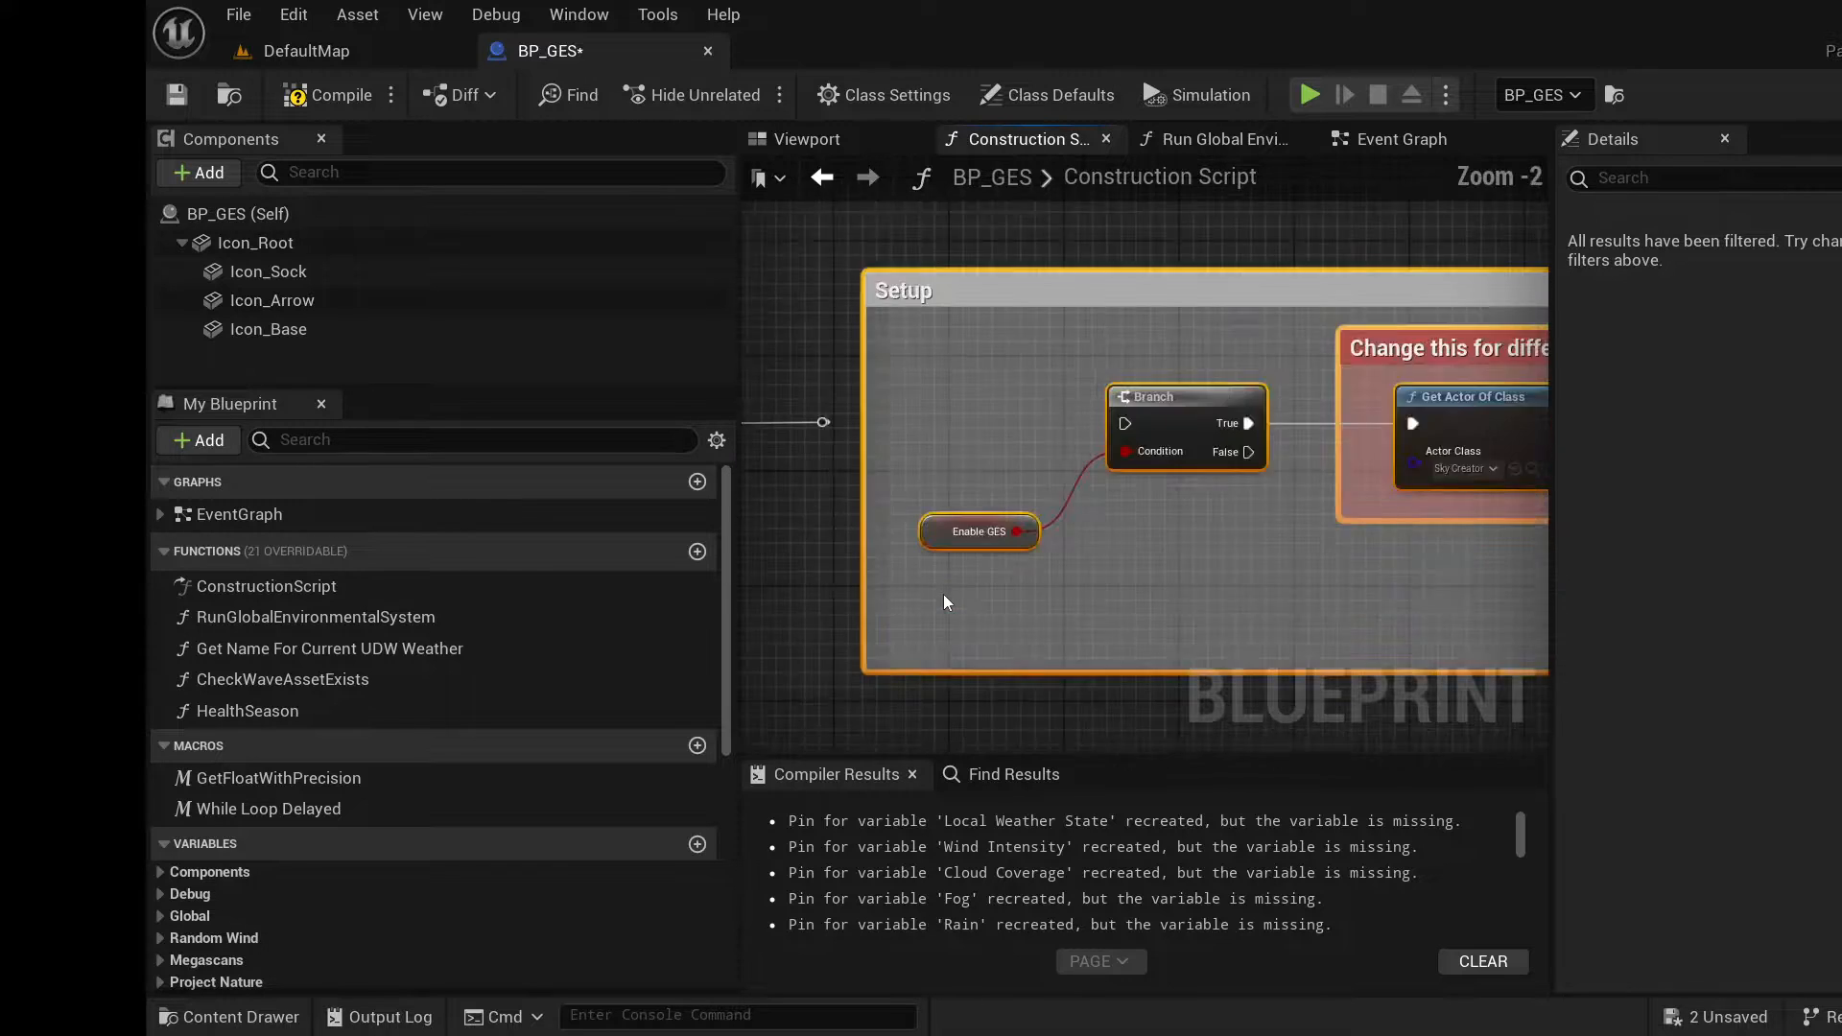
drag(869, 513, 1220, 514)
Set the Actor Class of the pasted Get Actor Of Class node to SkyCreator.
right_drag(1220, 515, 927, 456)
right_drag(1148, 505, 950, 488)
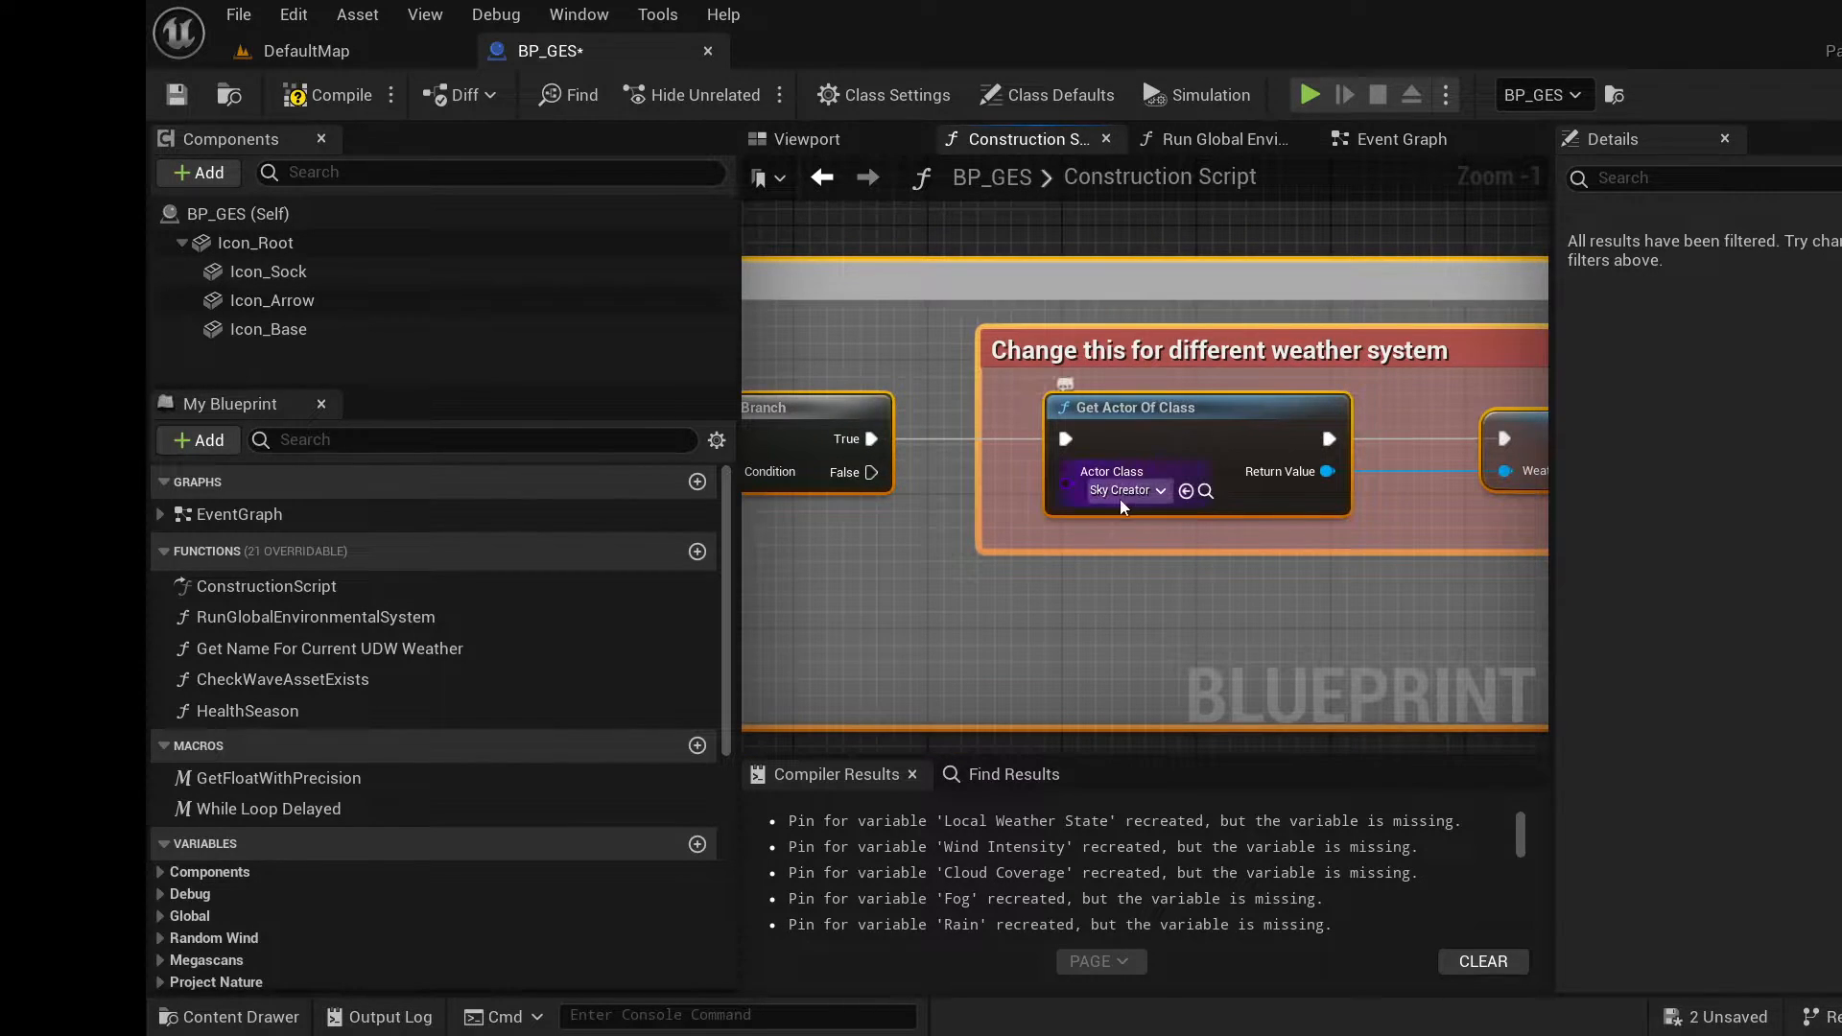
click(1123, 500)
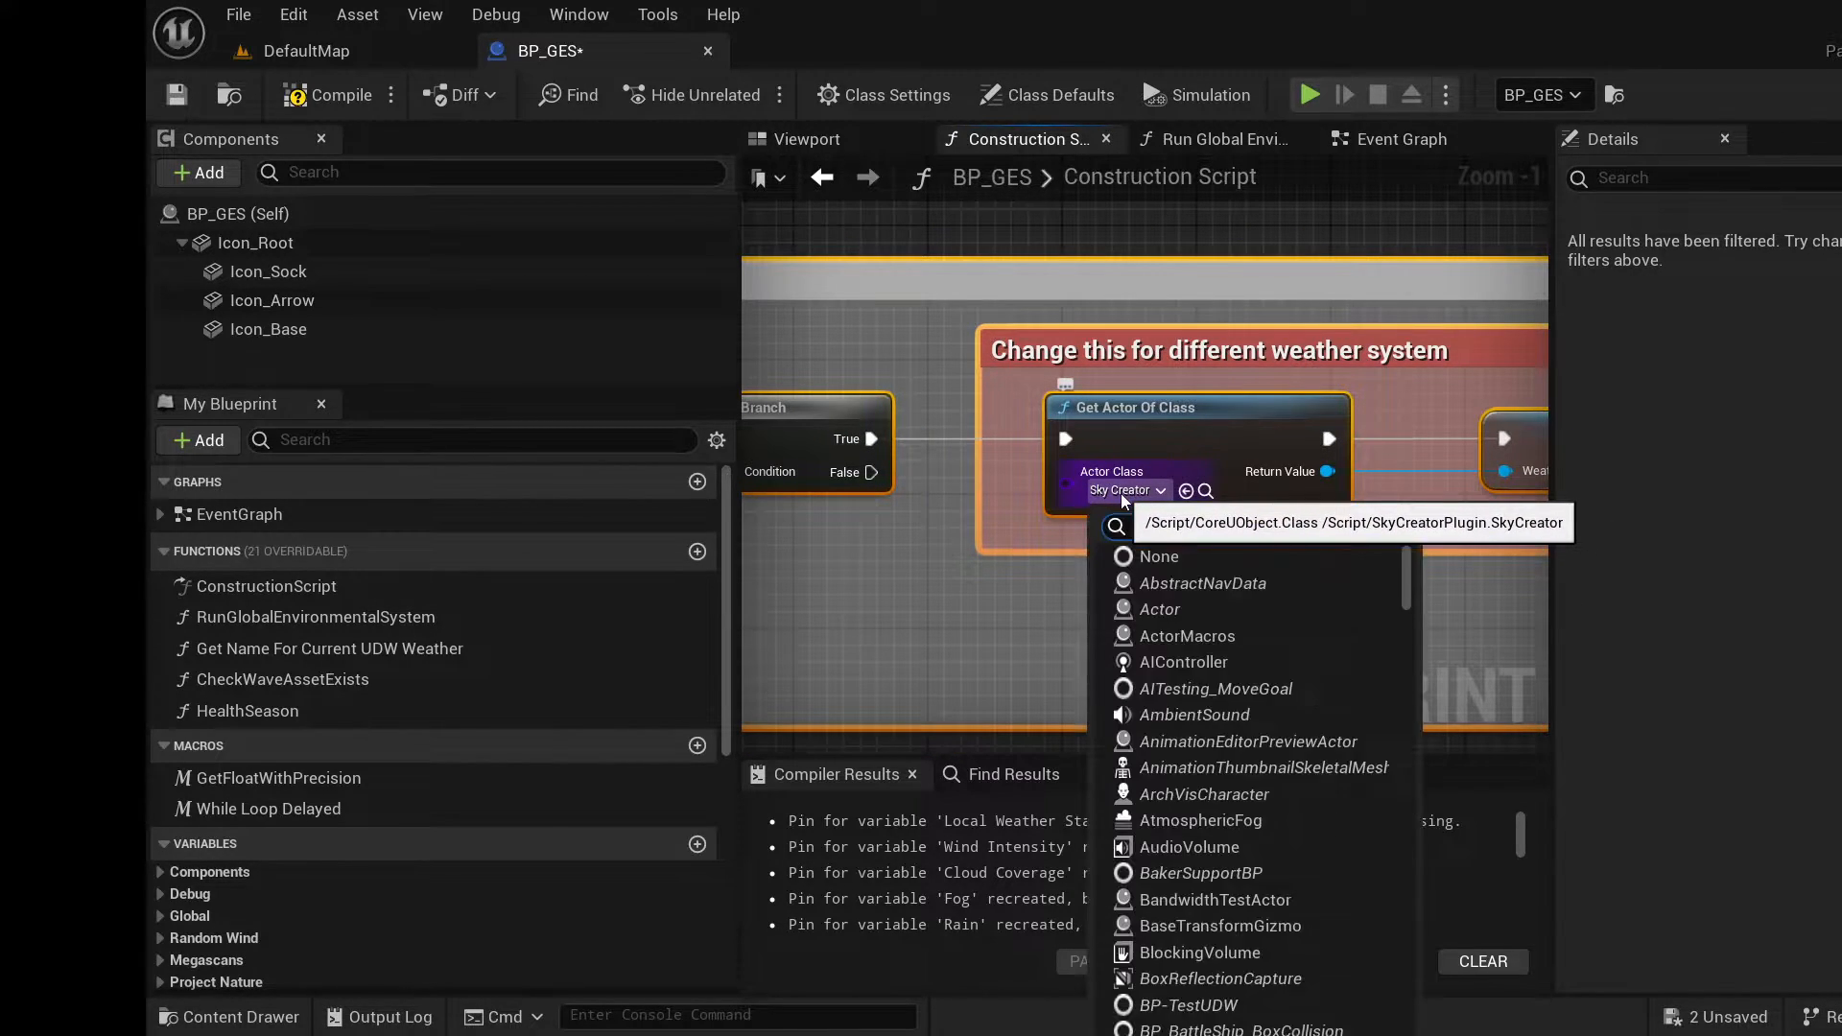
text(sky)
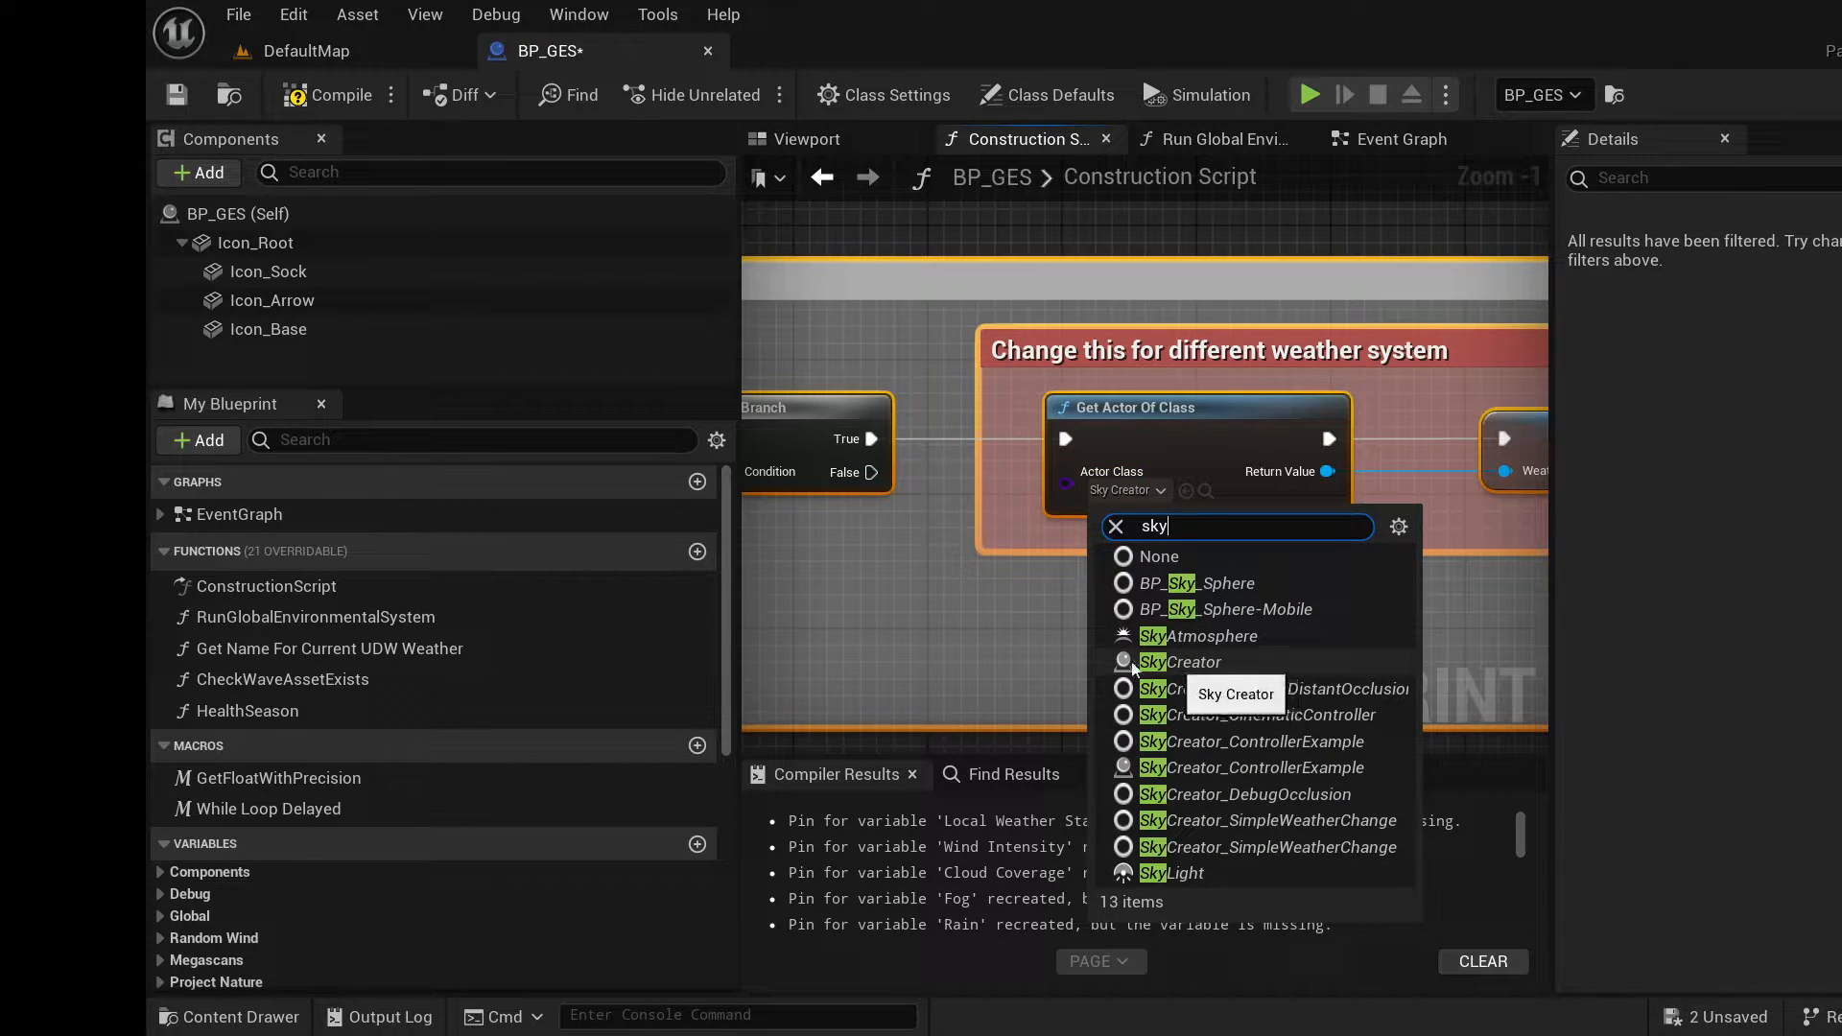
click(1156, 662)
Change the Weather System variable's type to Sky Creator, confirm the type change and close the resulting search window.
right_drag(1164, 597, 889, 593)
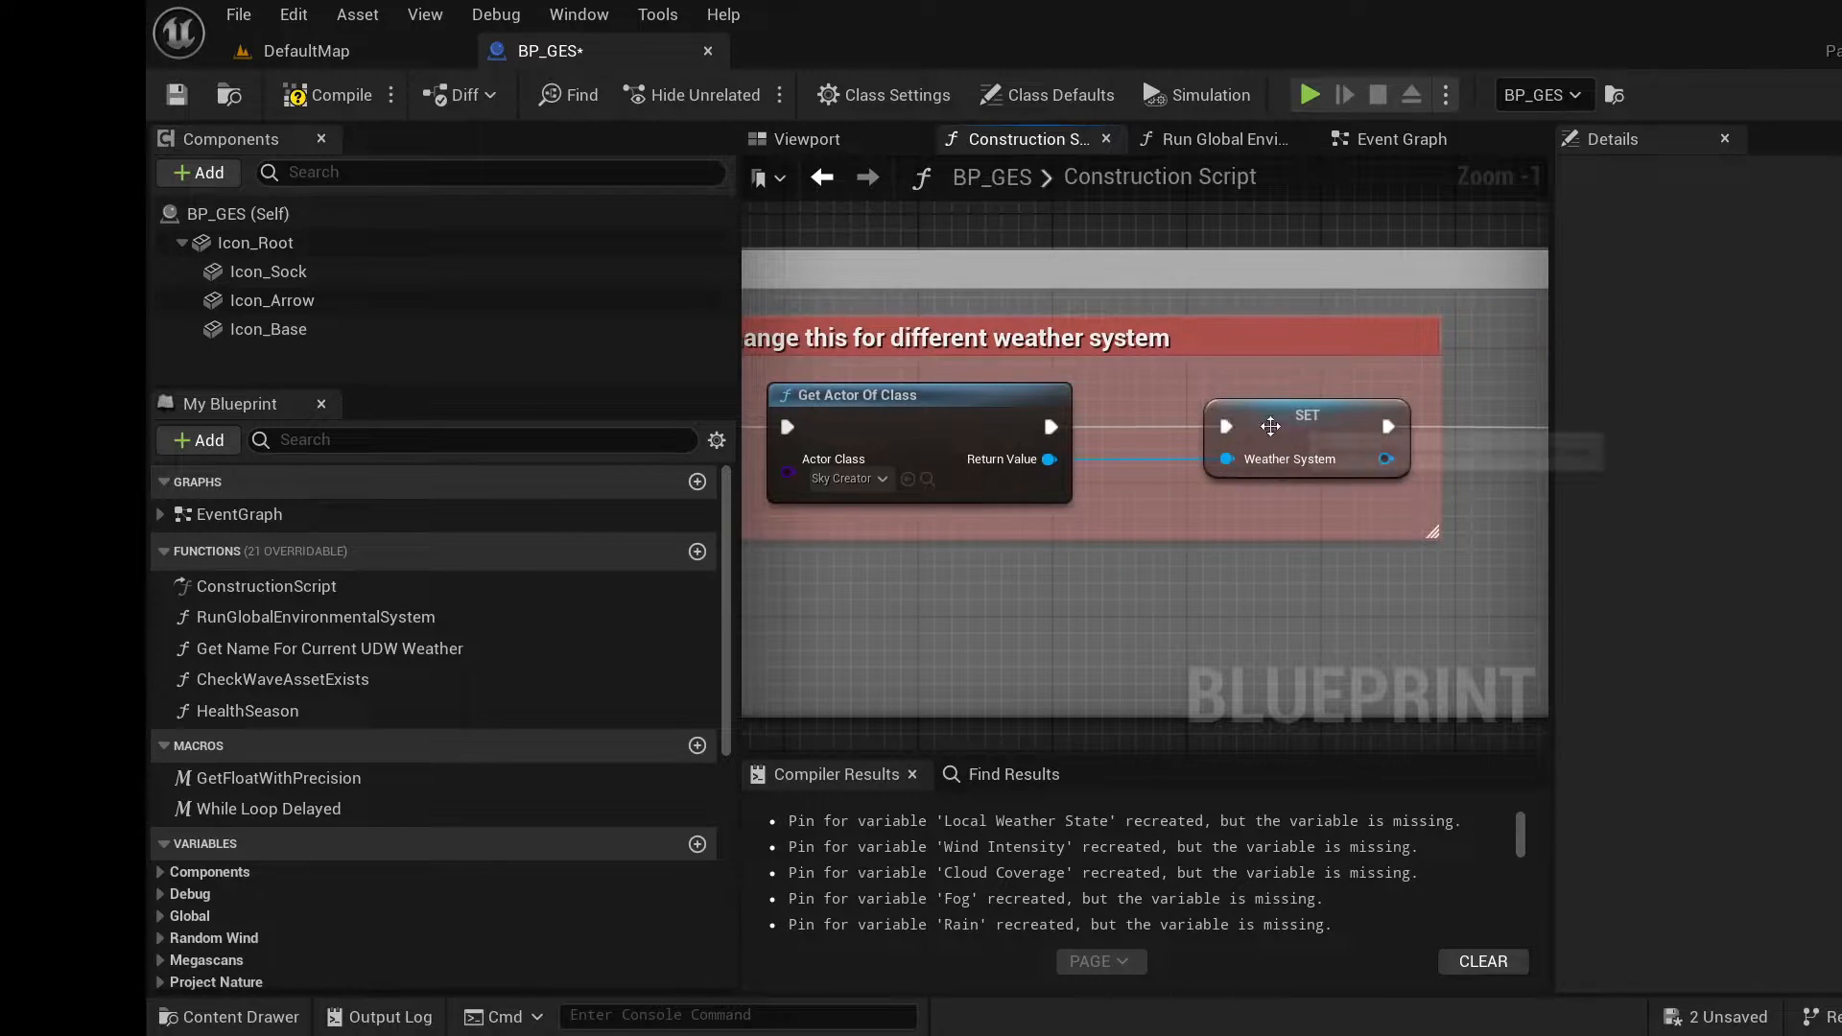
click(1256, 422)
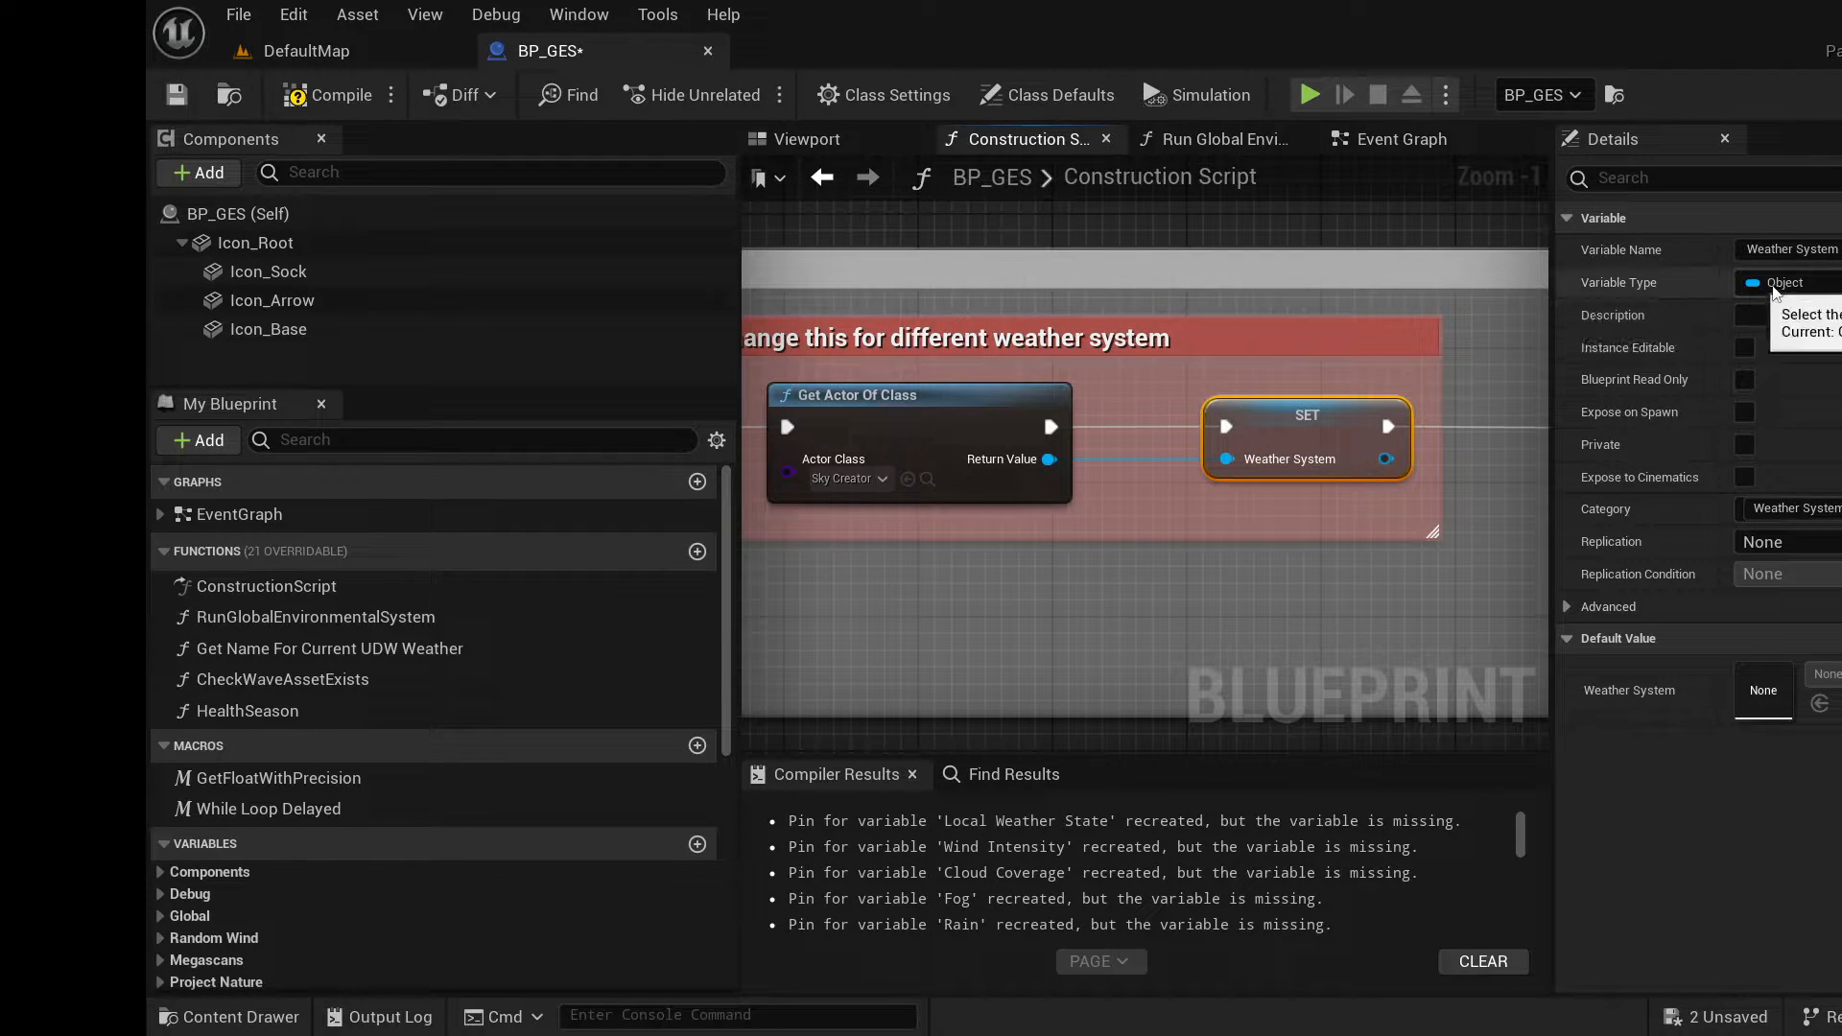
click(1782, 288)
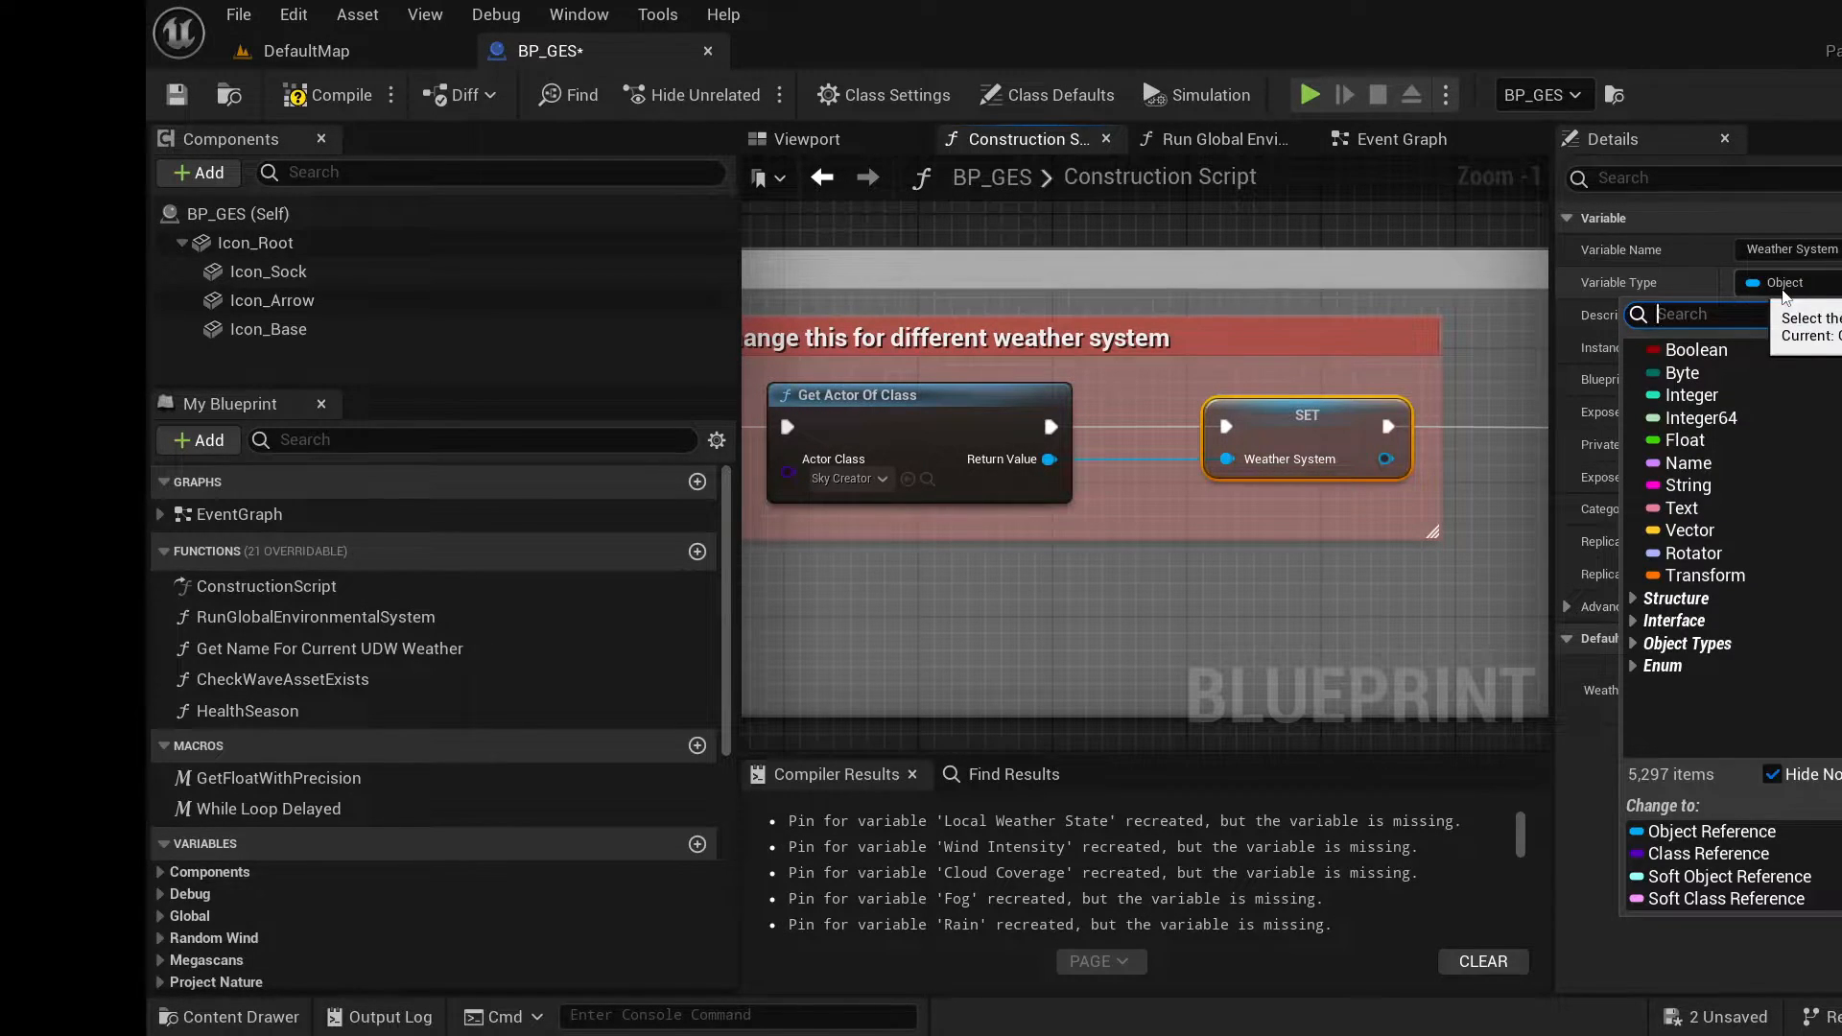
text(sky cr)
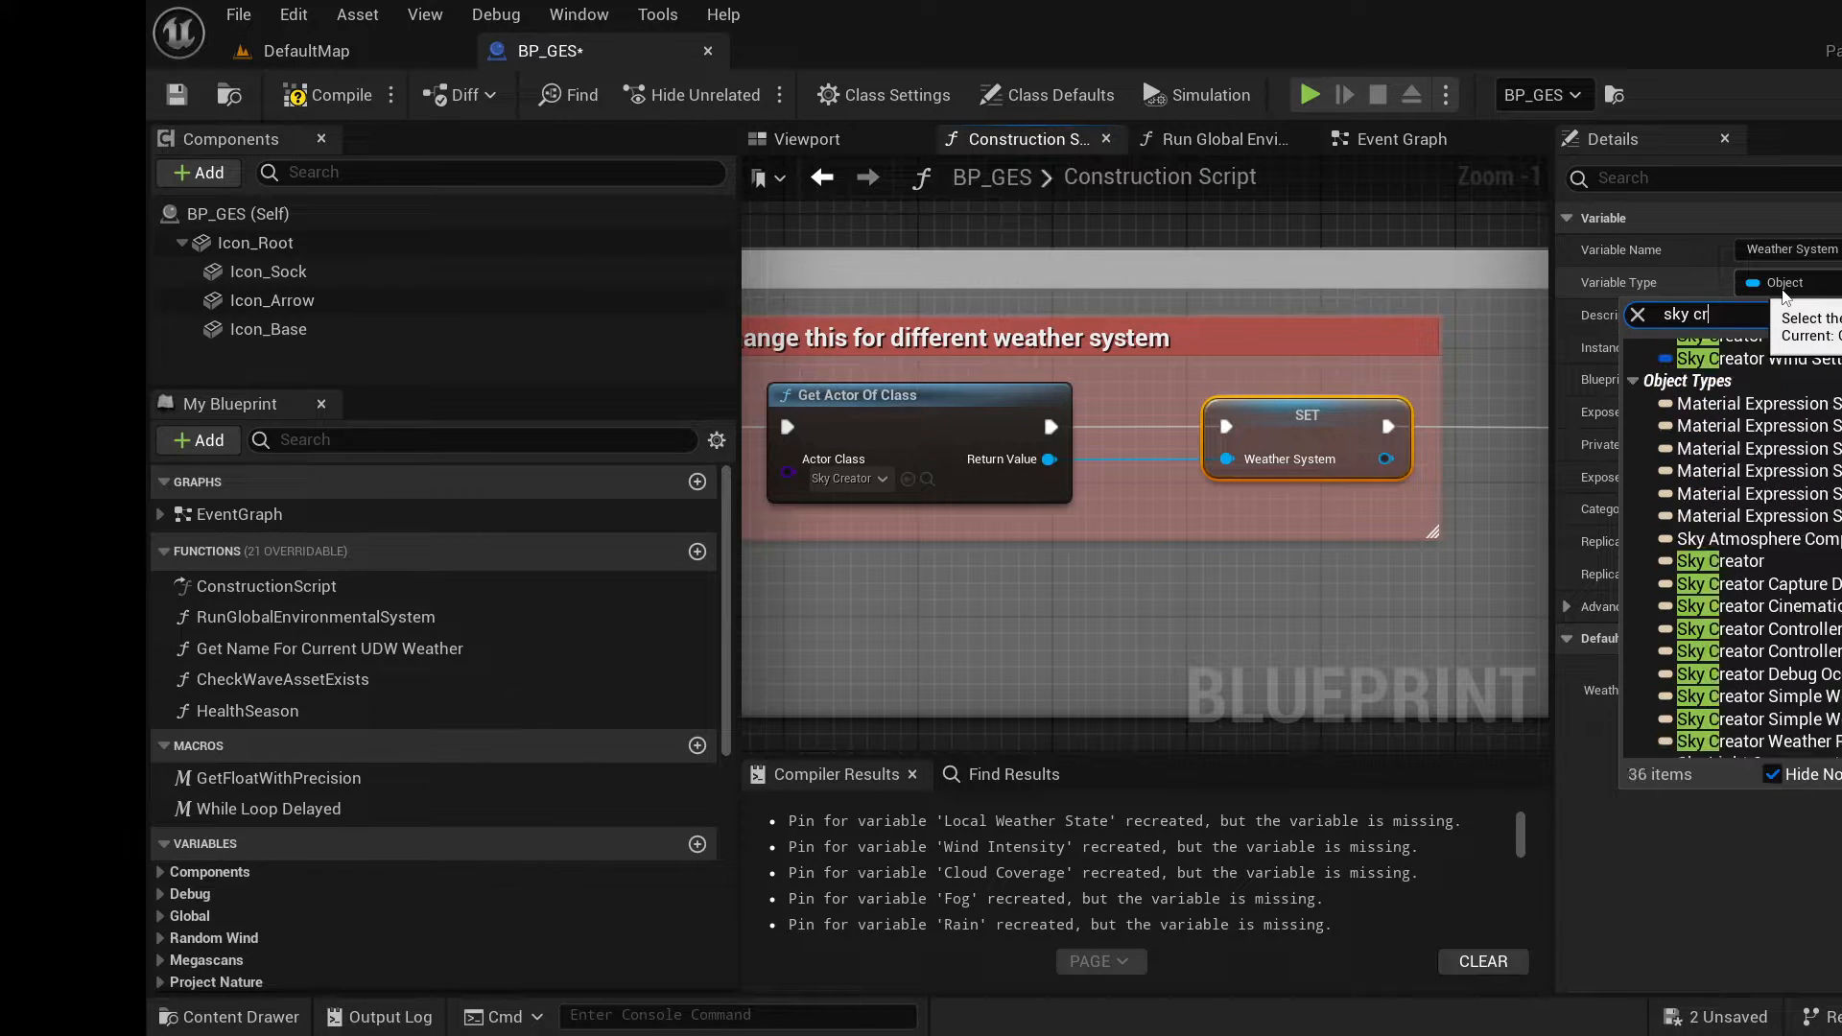
text(e)
mouse_move(1741, 436)
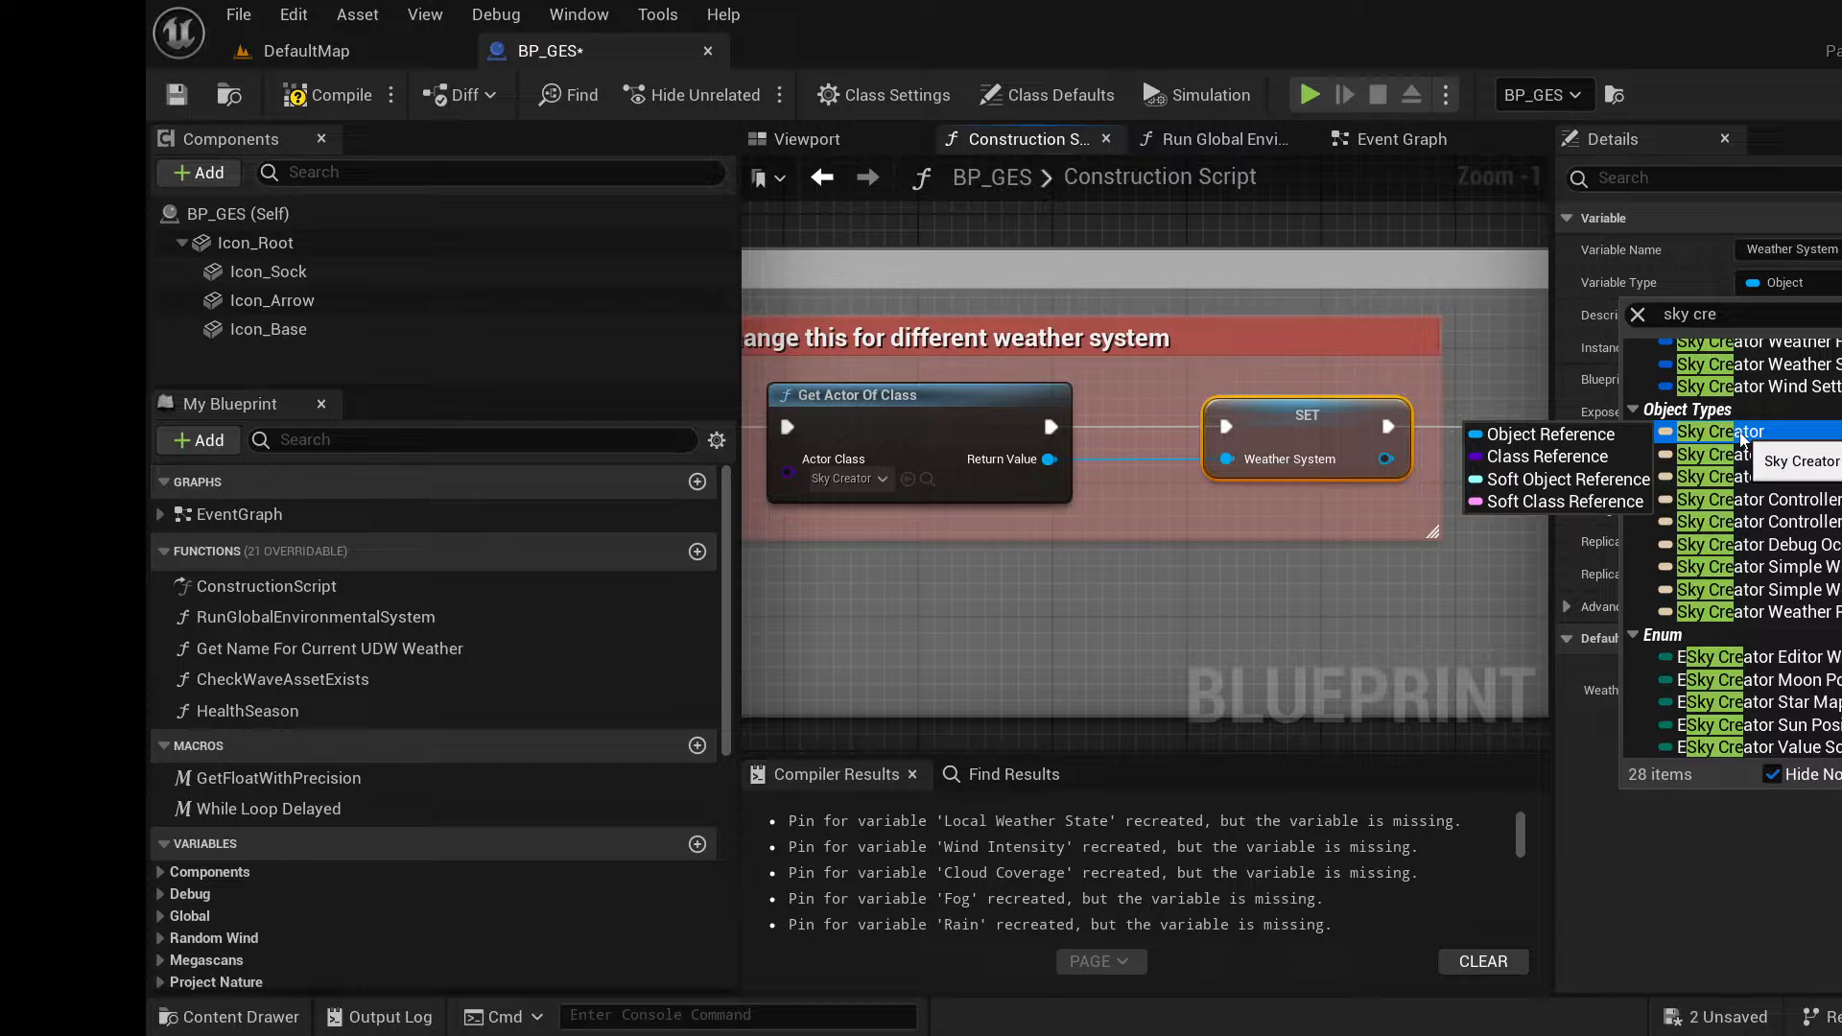
click(1741, 433)
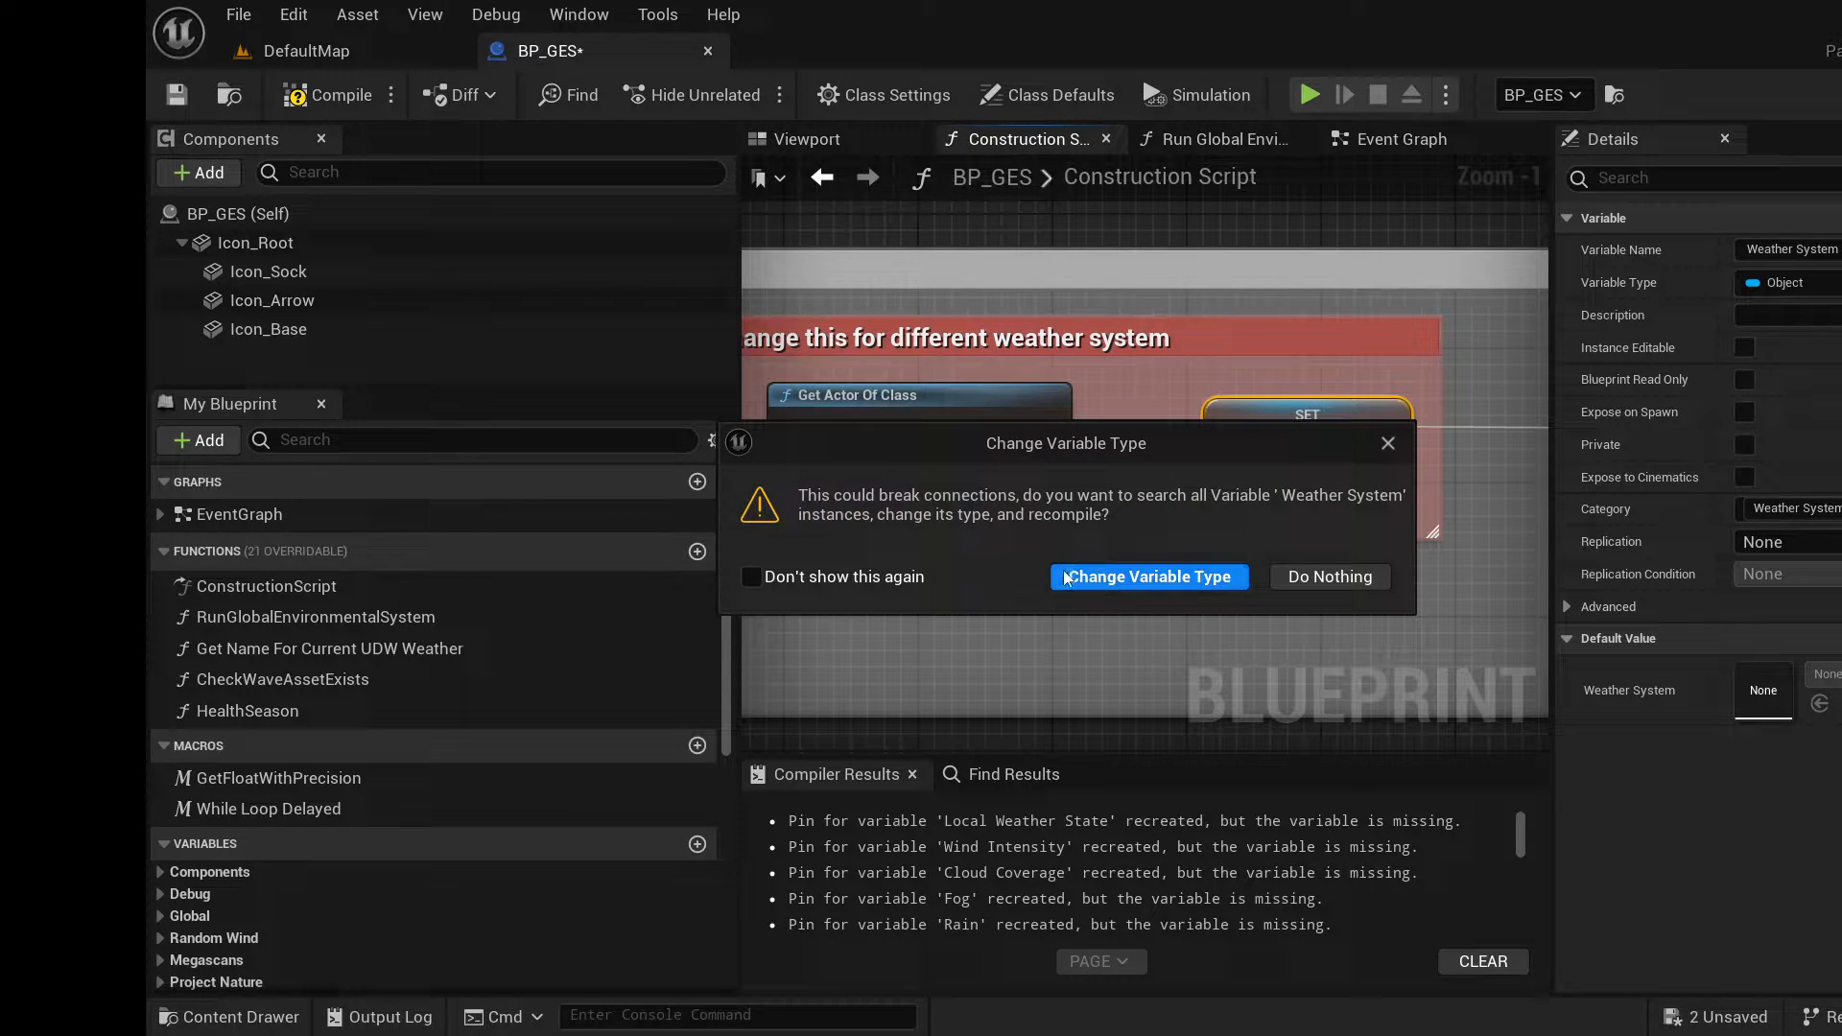
click(1187, 579)
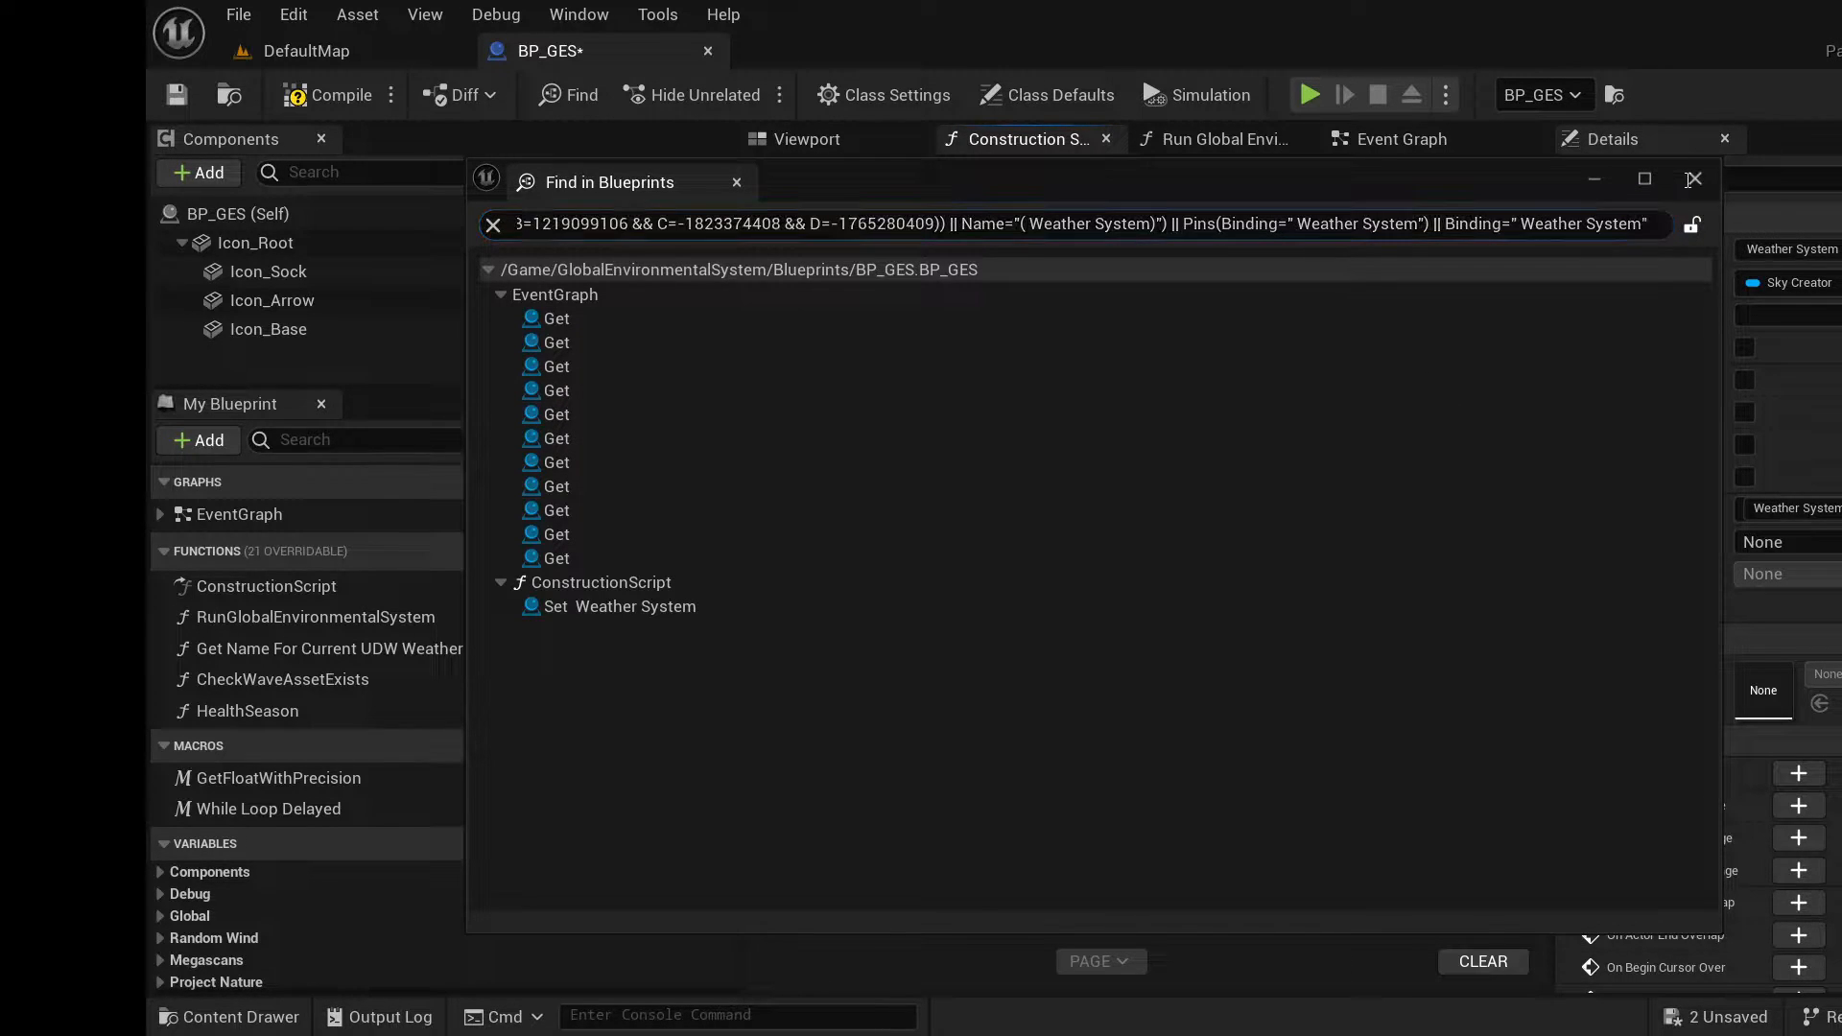
click(1692, 181)
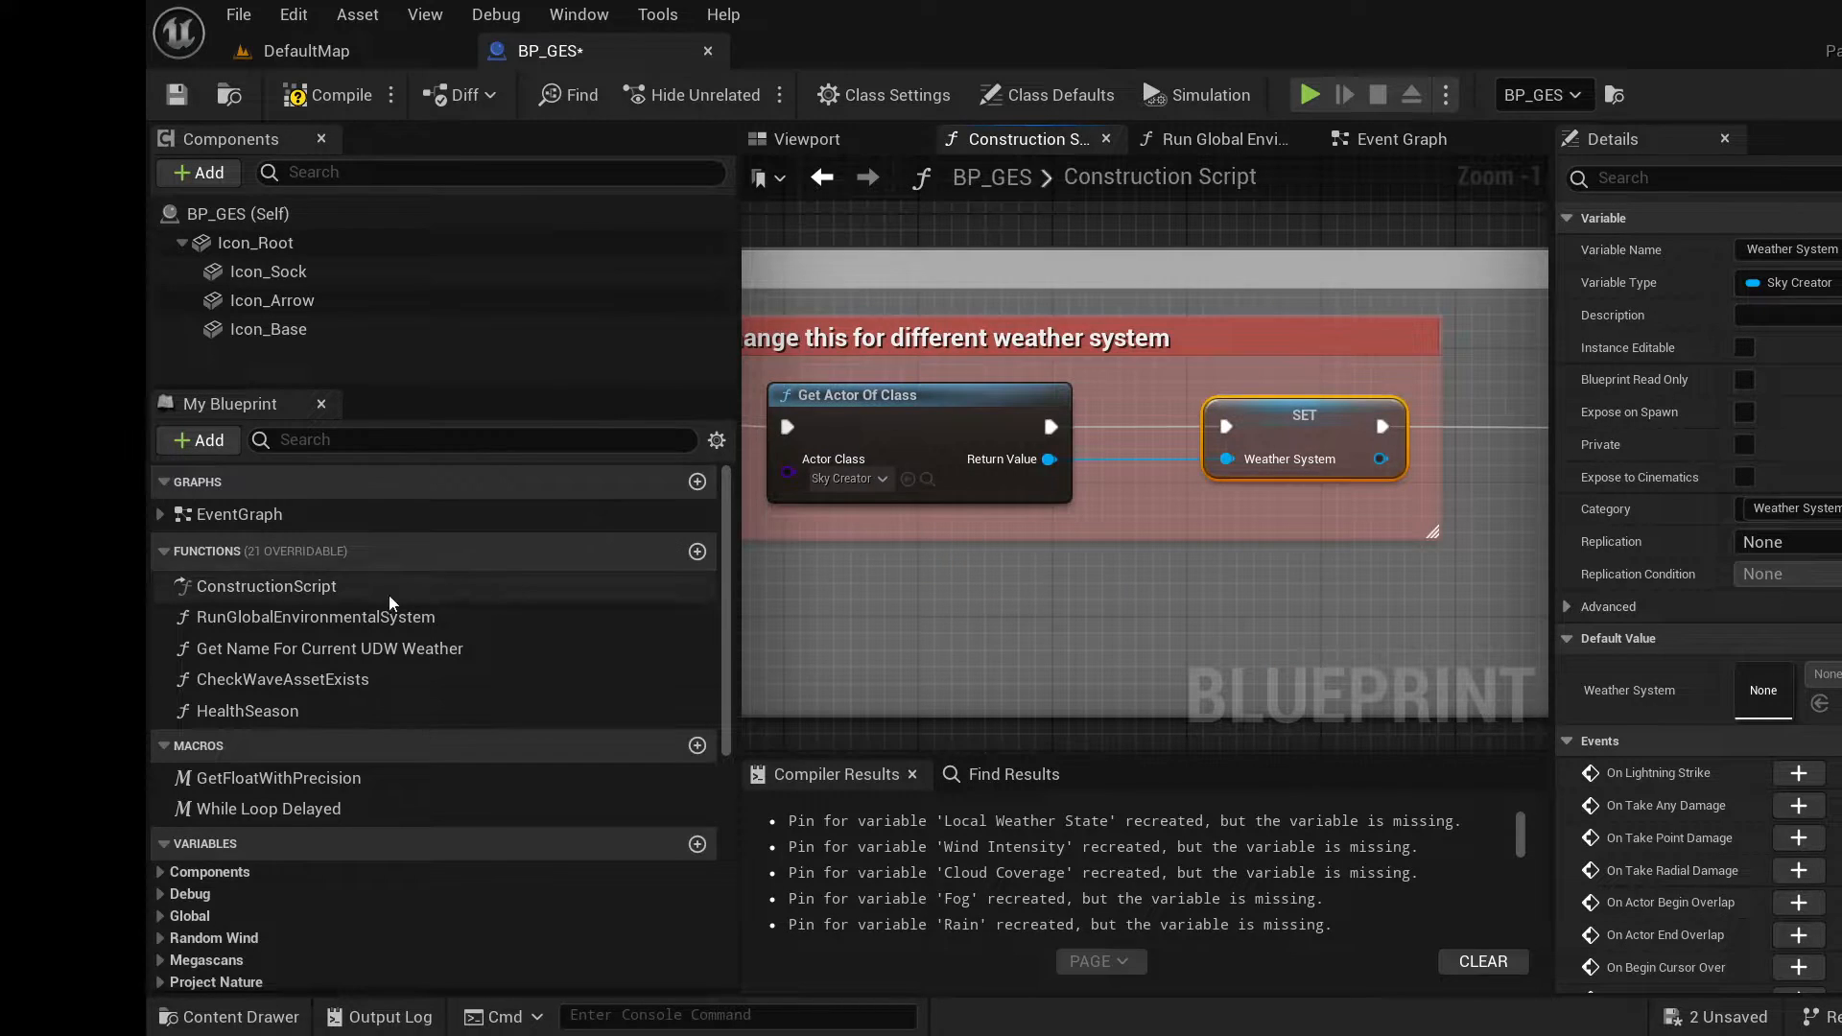
Delete the whole UDW event graph setup section with its nodes from the Event Graph, inside the Weather Change event graph setup block.
double_click(223, 514)
right_drag(1047, 470, 1016, 660)
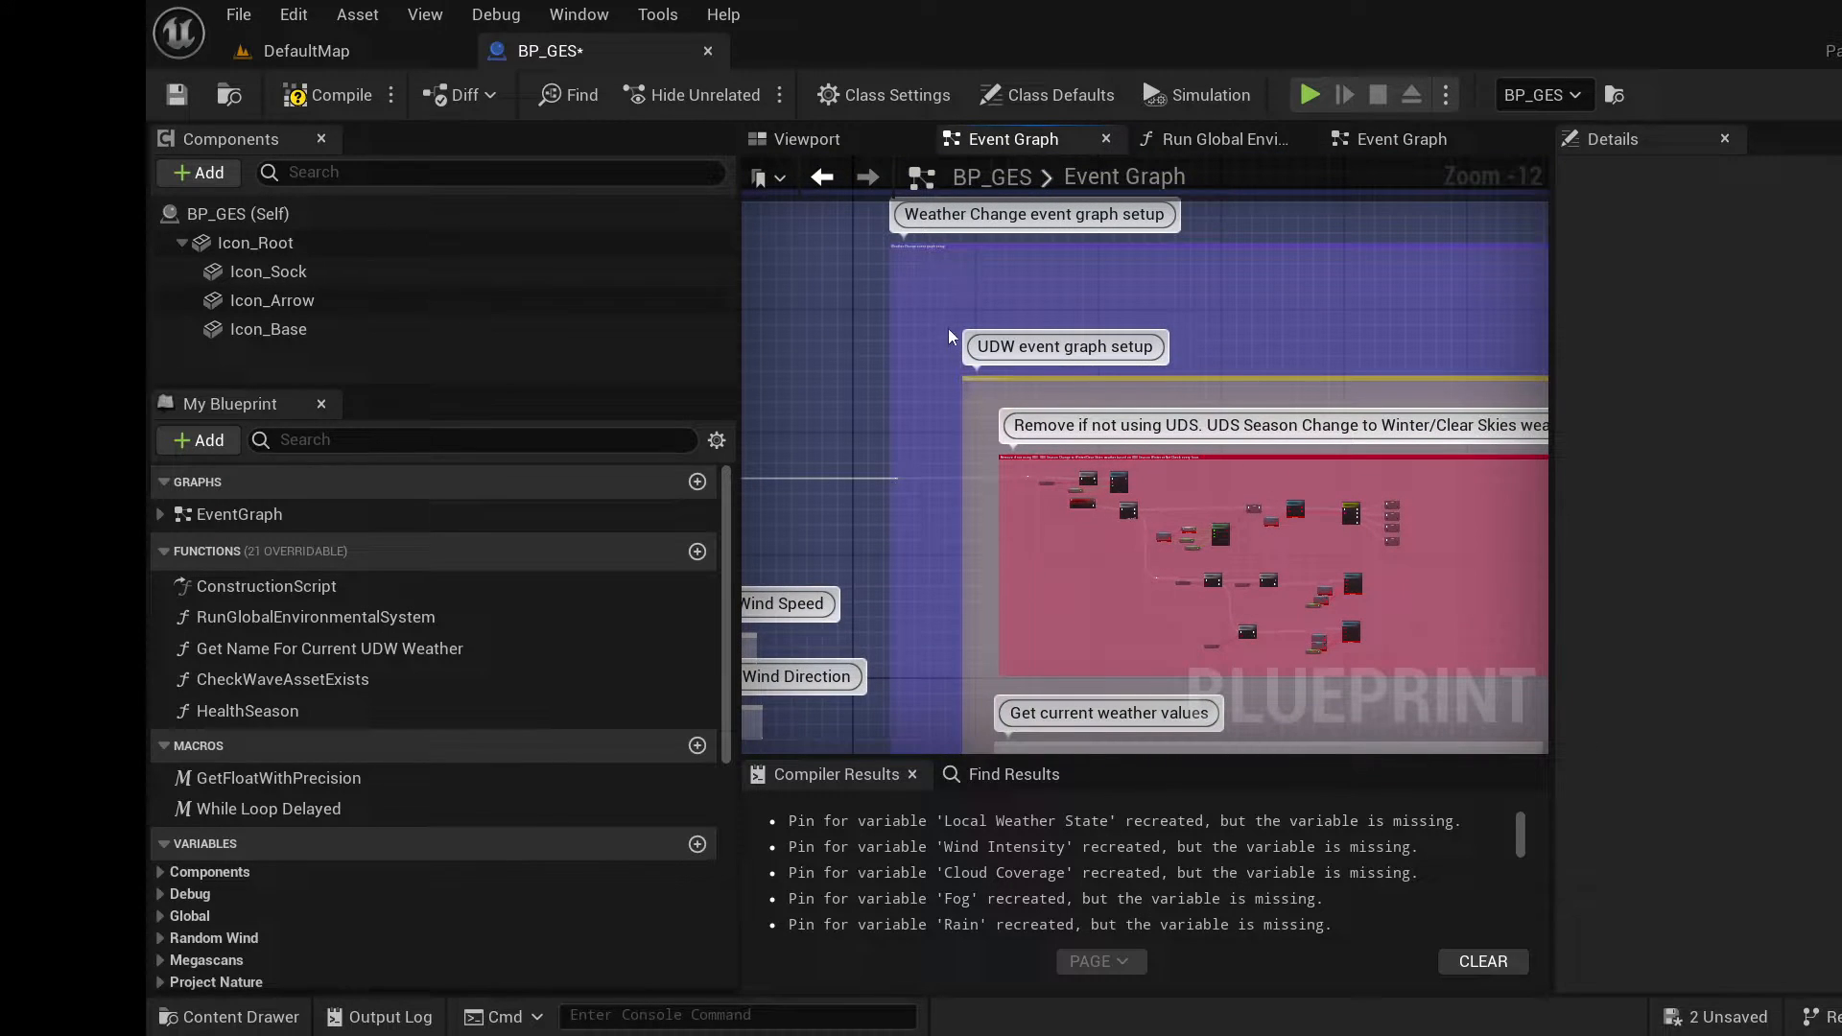
click(966, 383)
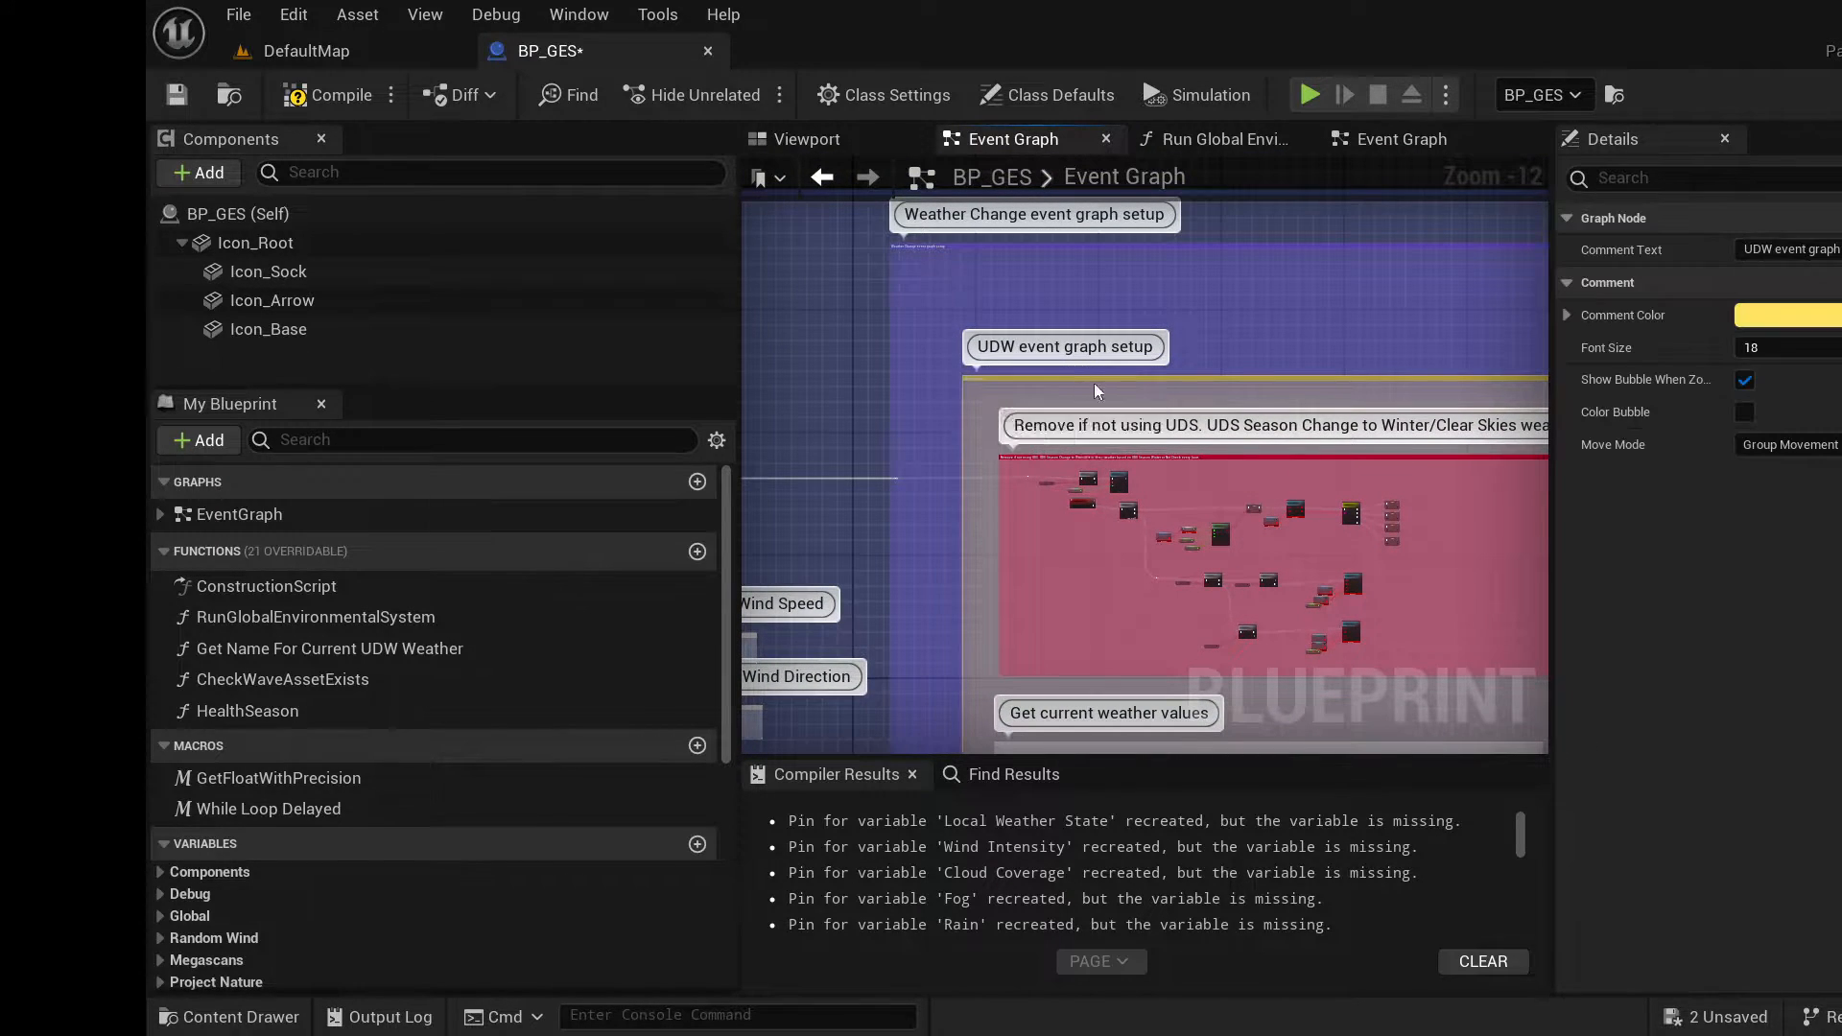
drag(957, 376, 1424, 589)
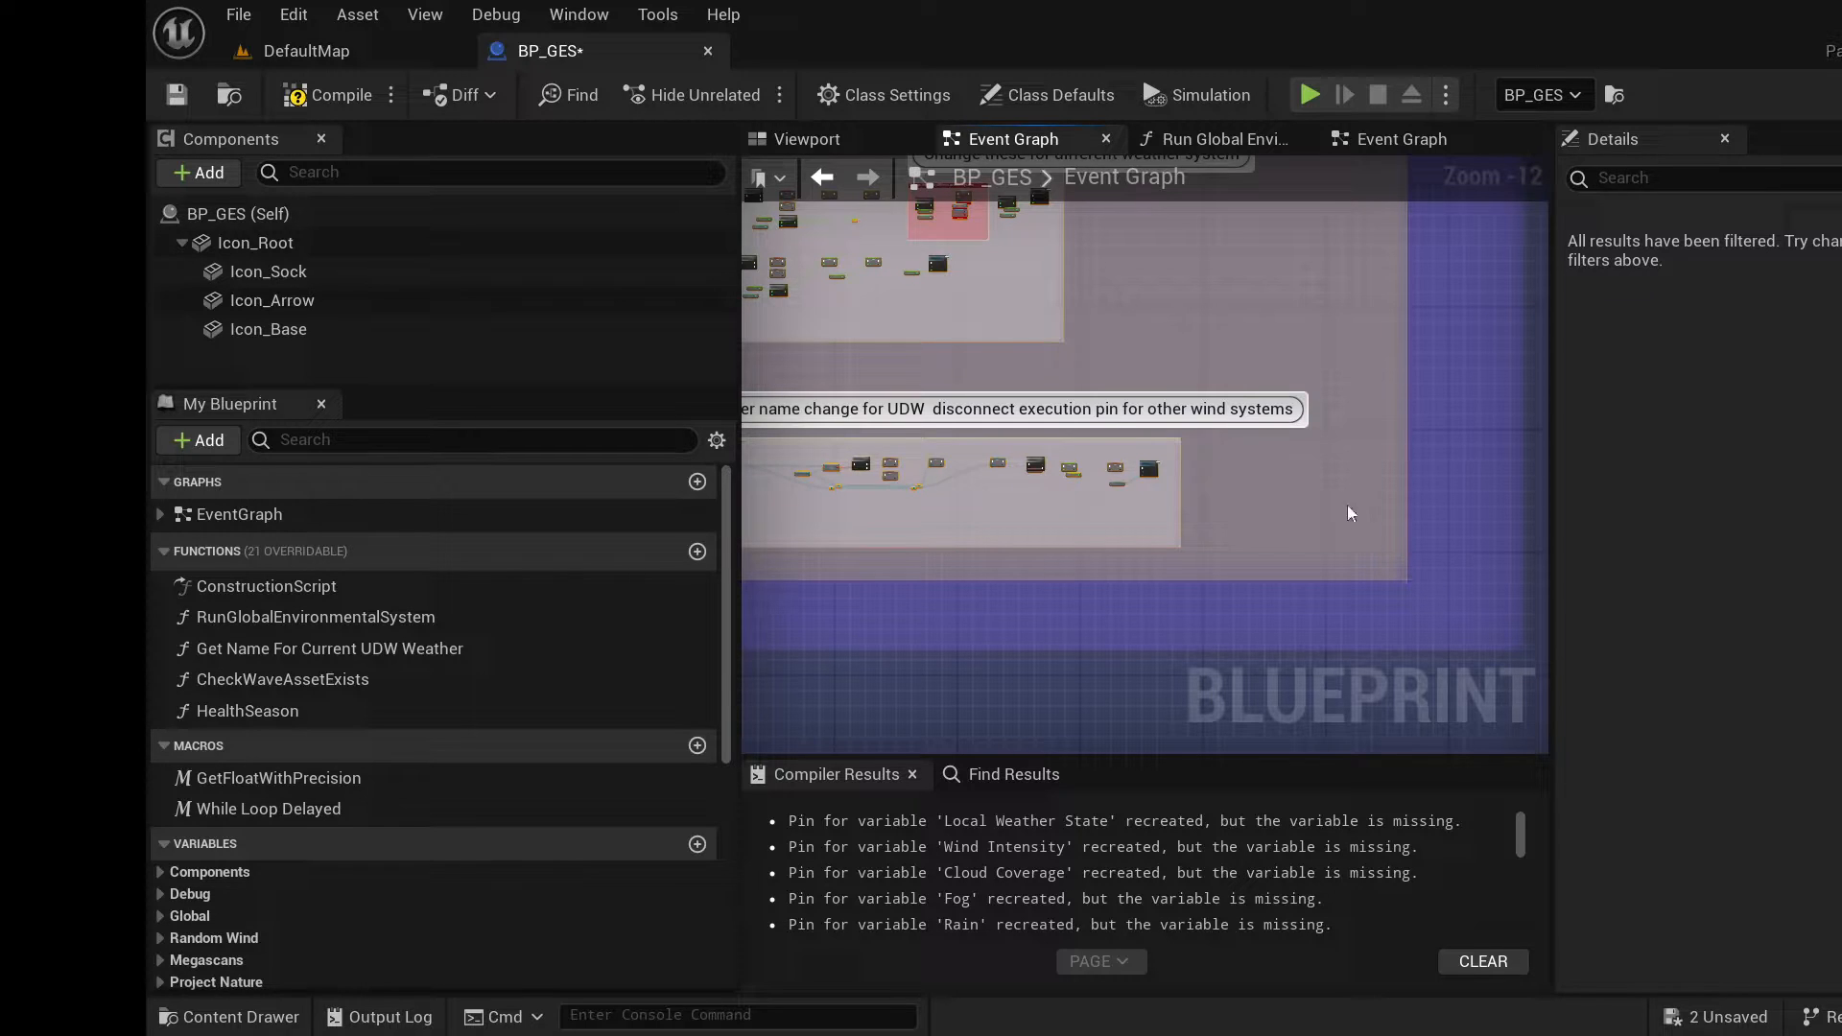
key(Delete)
Switch to the browser, open the GES Sky Creator event graph setup blueprint from the author's profile and copy its code.
key(alt+Tab)
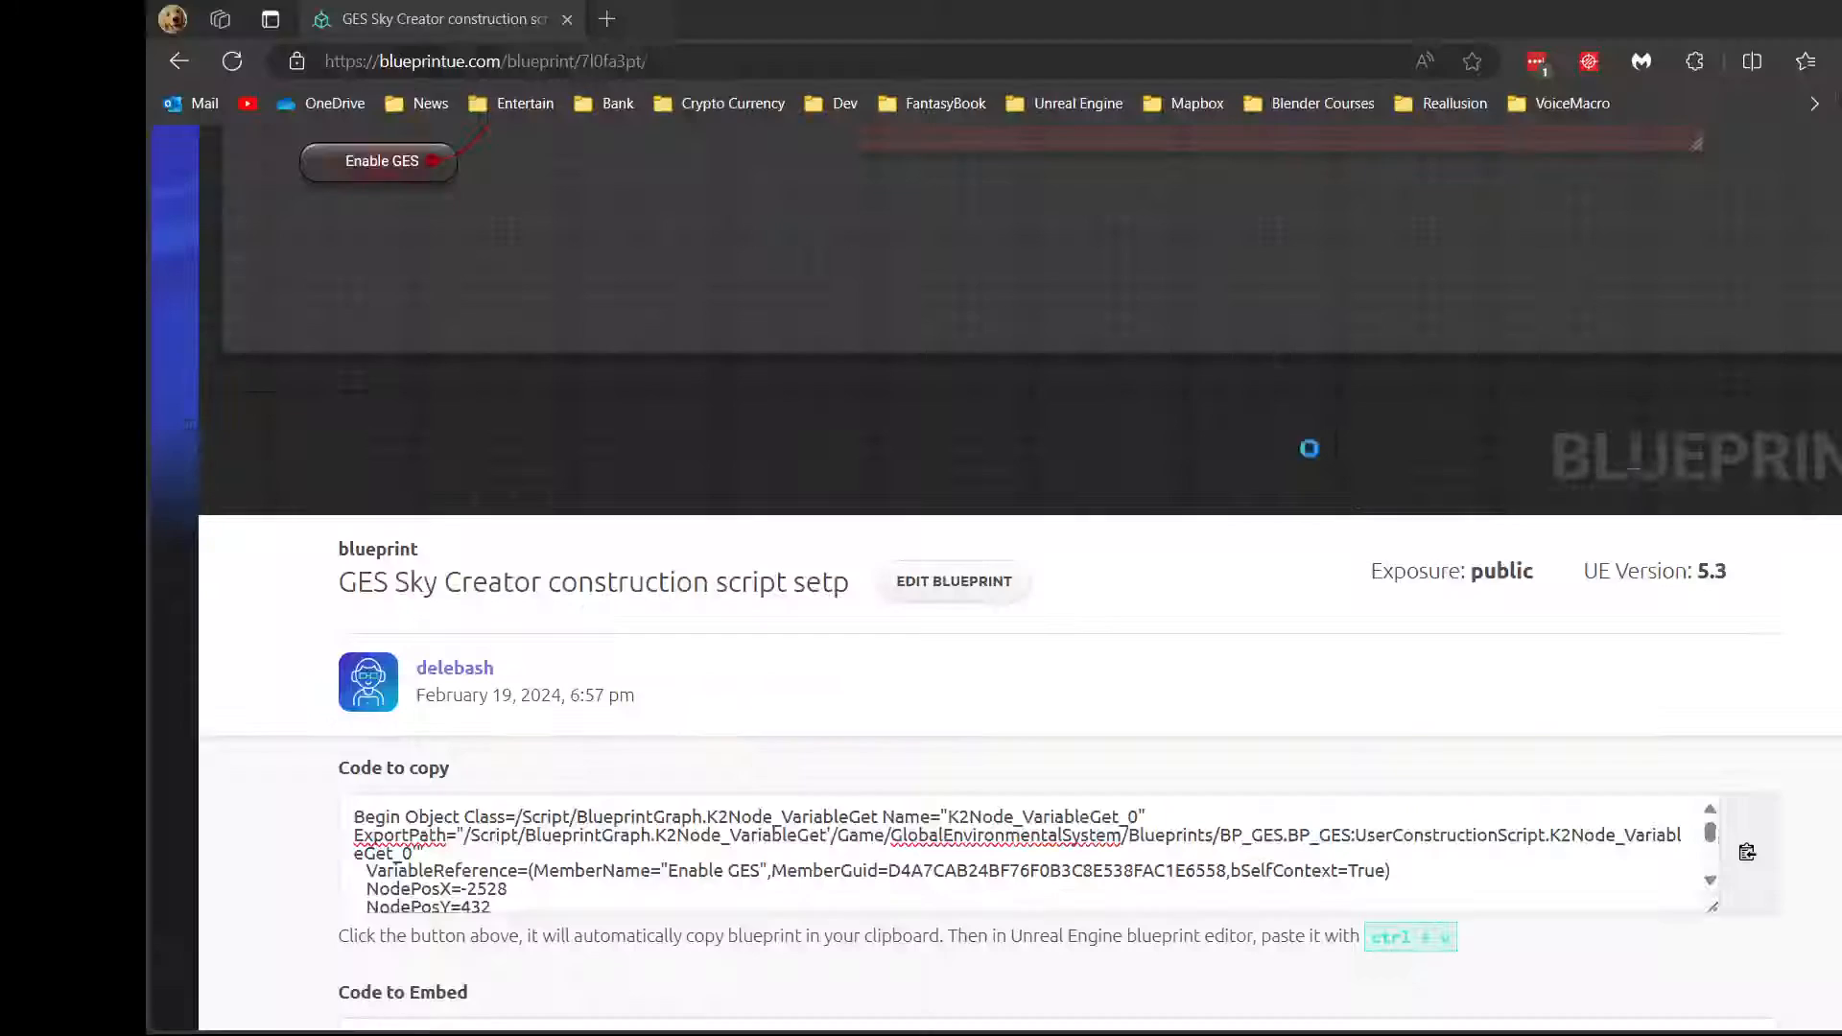
scroll(1595, 199, up, 5)
click(1596, 196)
scroll(944, 558, down, 4)
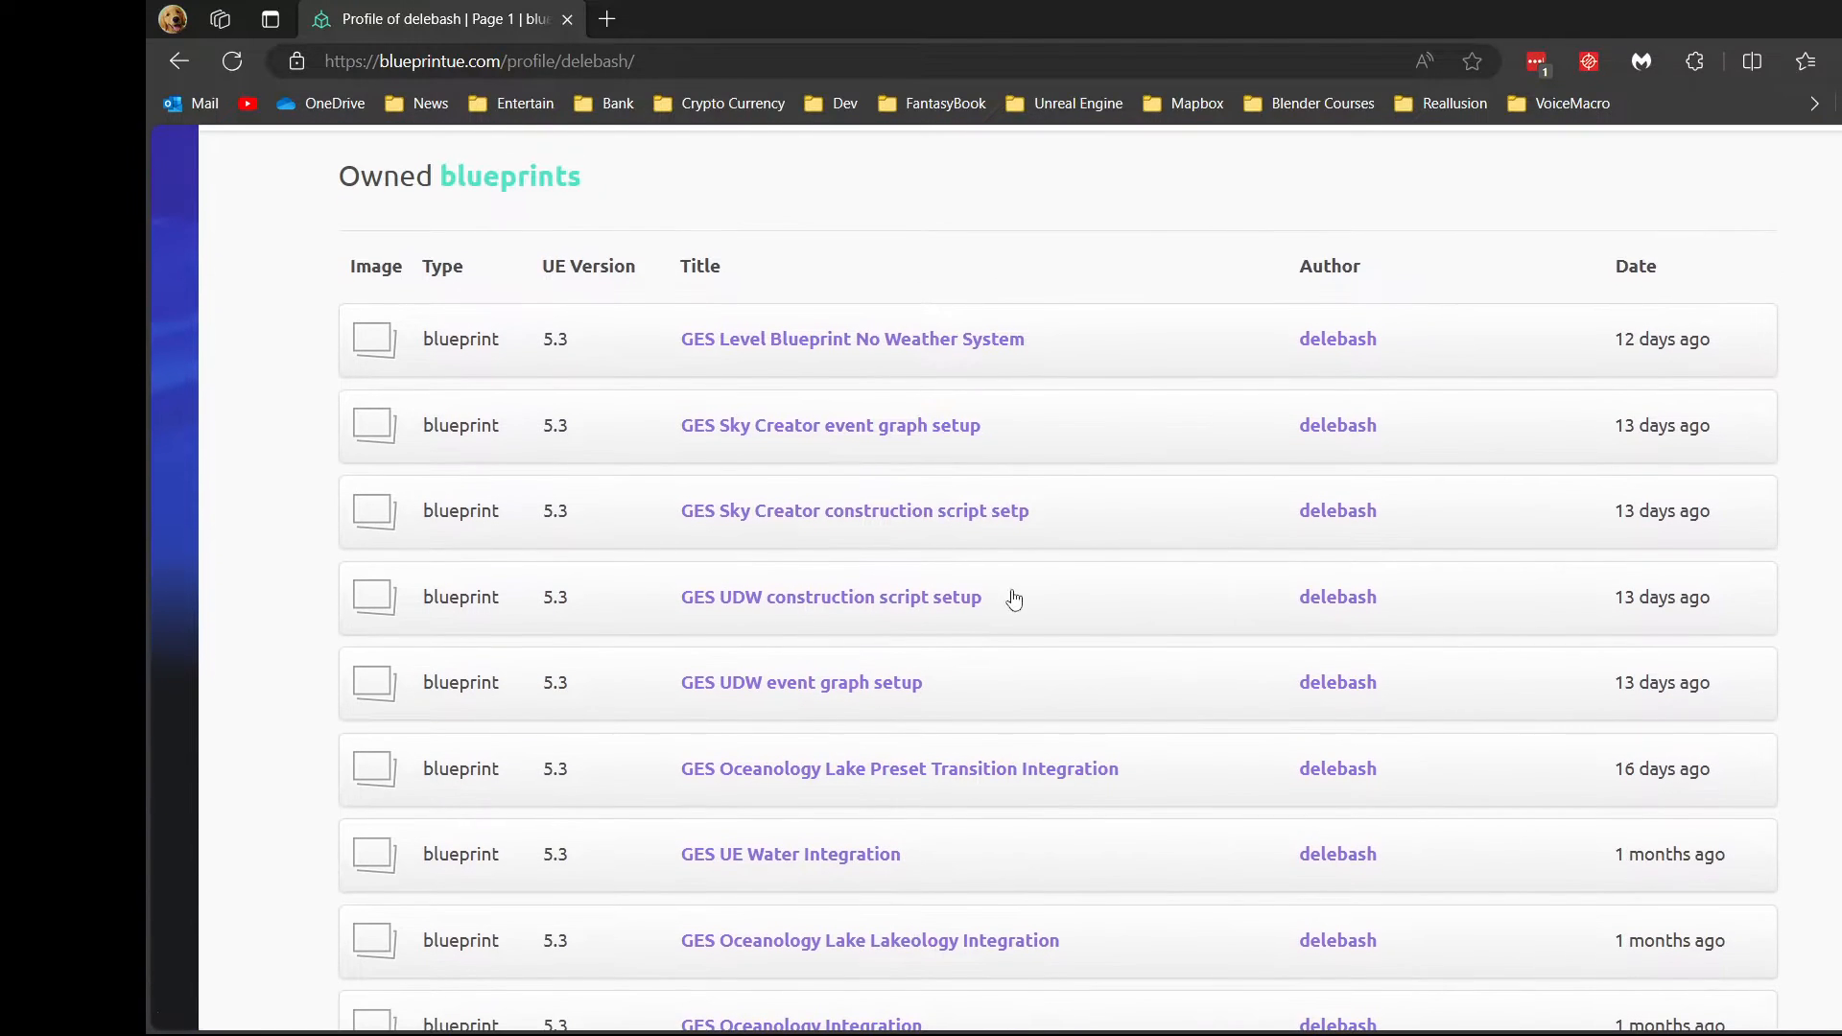
click(855, 435)
scroll(1554, 605, down, 6)
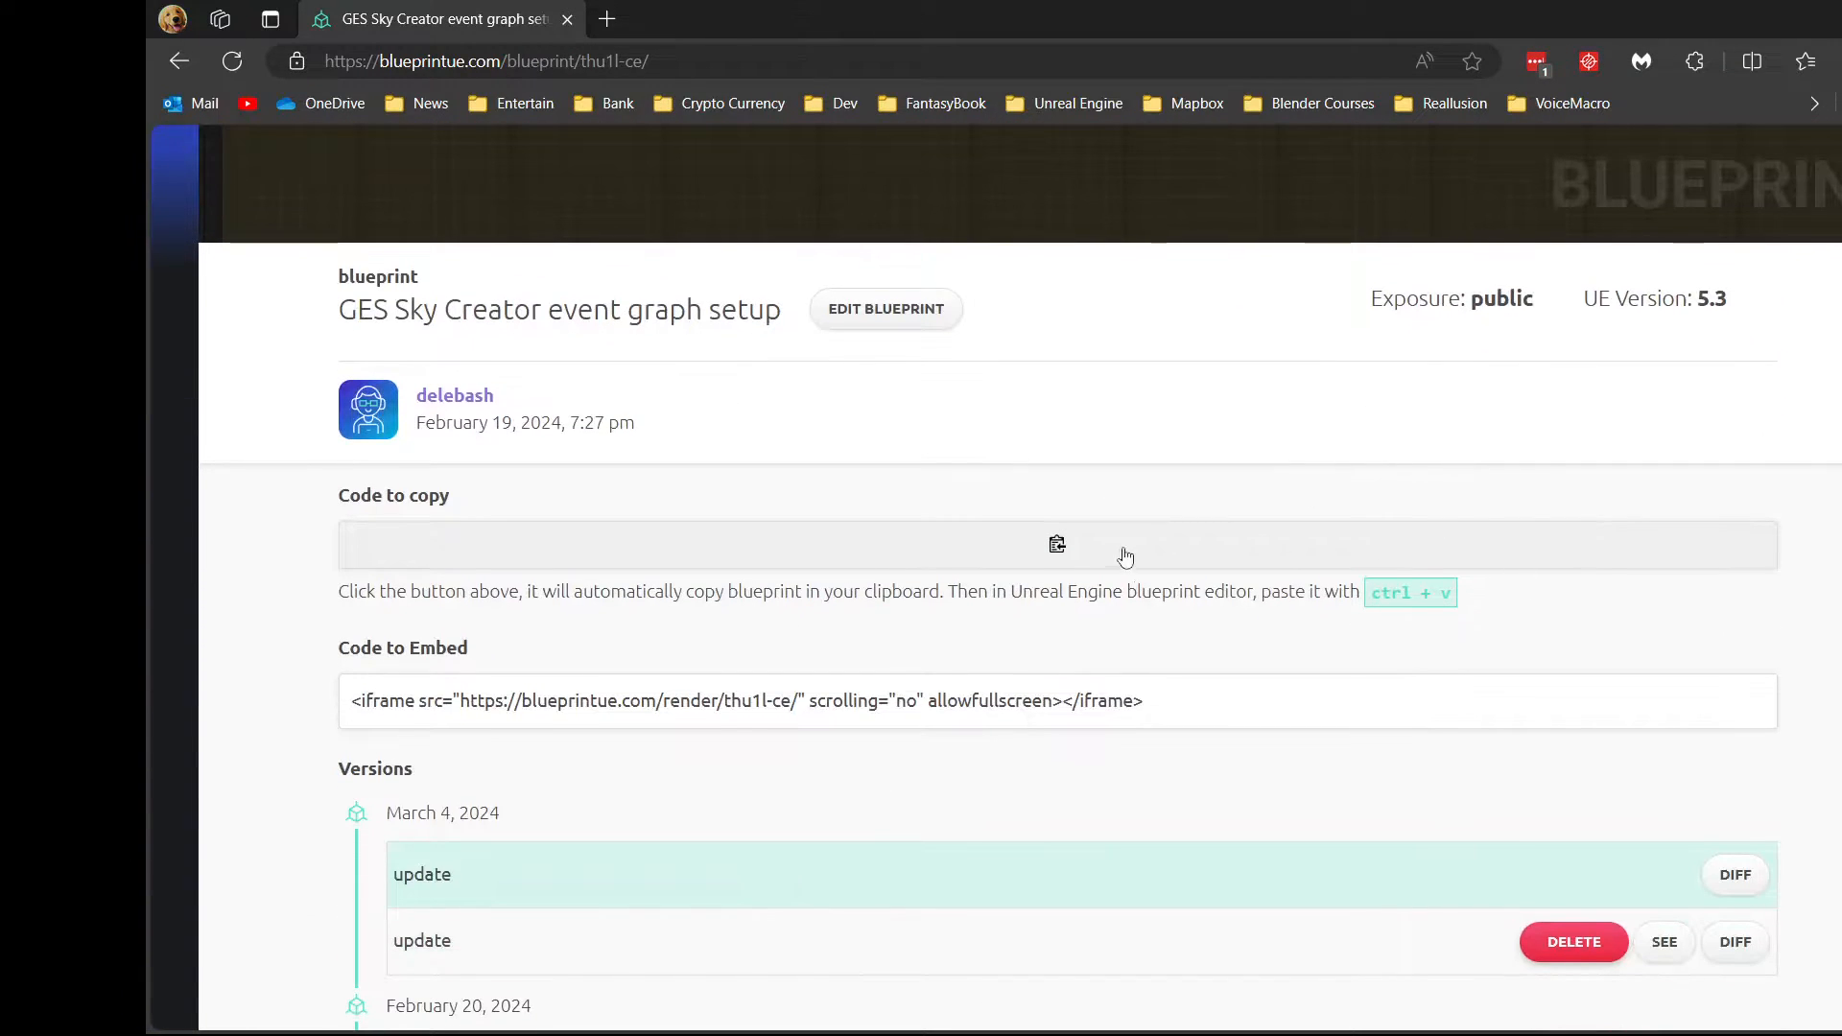
click(1056, 545)
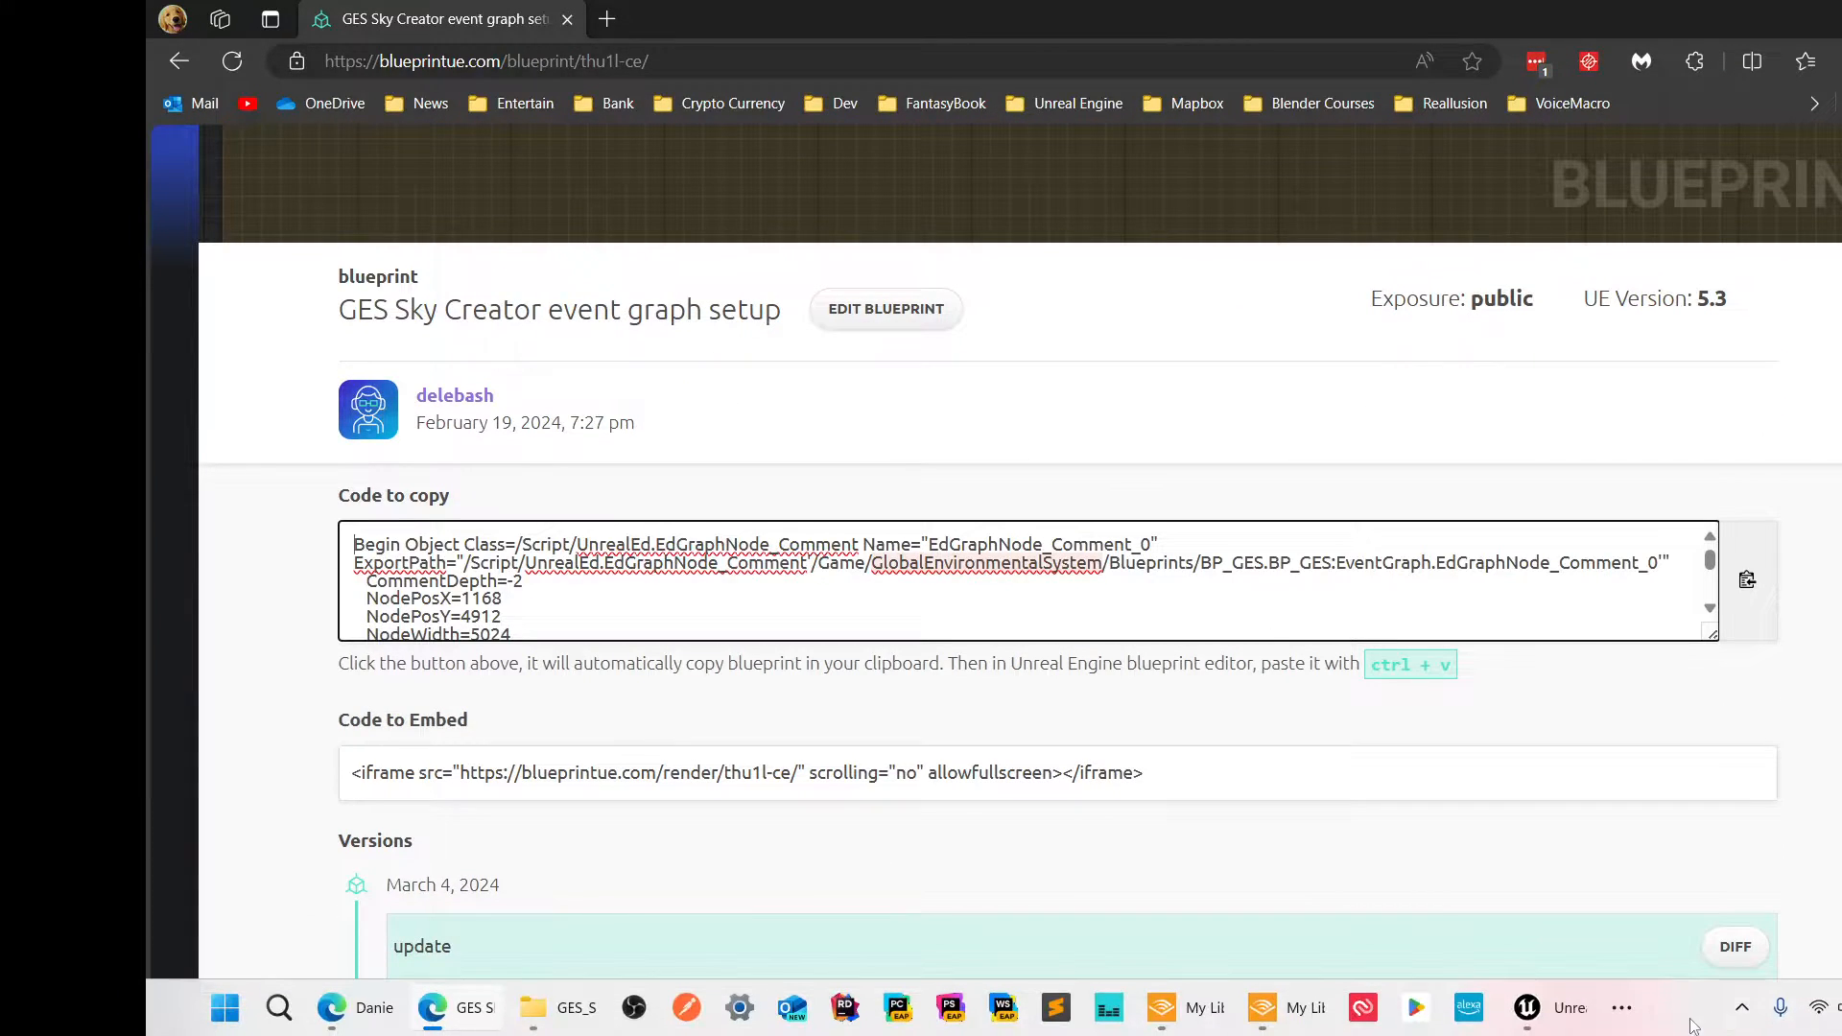
Back in Unreal Editor, paste the copied nodes into the emptied Weather Change event graph setup block of the Event Graph.
click(1564, 1025)
right_drag(1264, 448, 1302, 708)
scroll(1300, 693, down, 1)
right_drag(1269, 563, 1184, 757)
right_drag(1351, 652, 1181, 759)
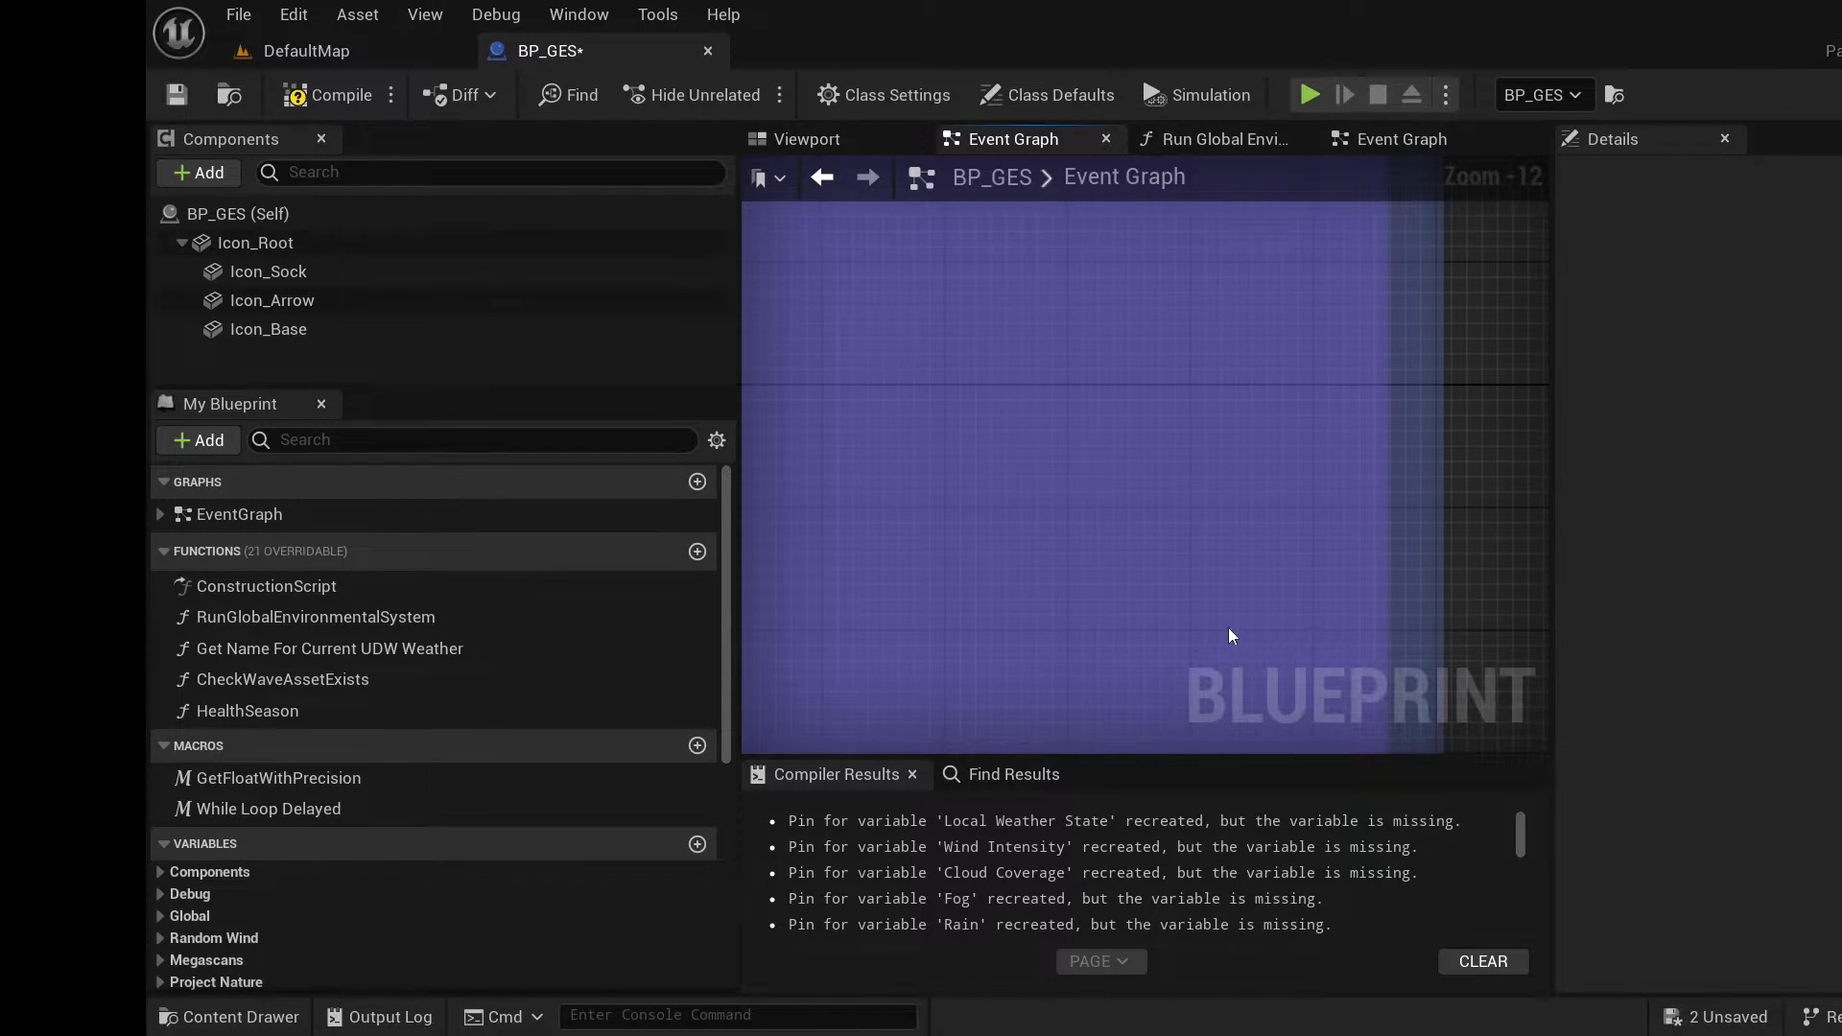
key(ctrl+v)
Position the pasted Sky Creator event graph setup section near the upper-left corner inside the Weather Change event graph setup block.
right_drag(1393, 455, 1472, 754)
right_drag(1405, 563, 1332, 492)
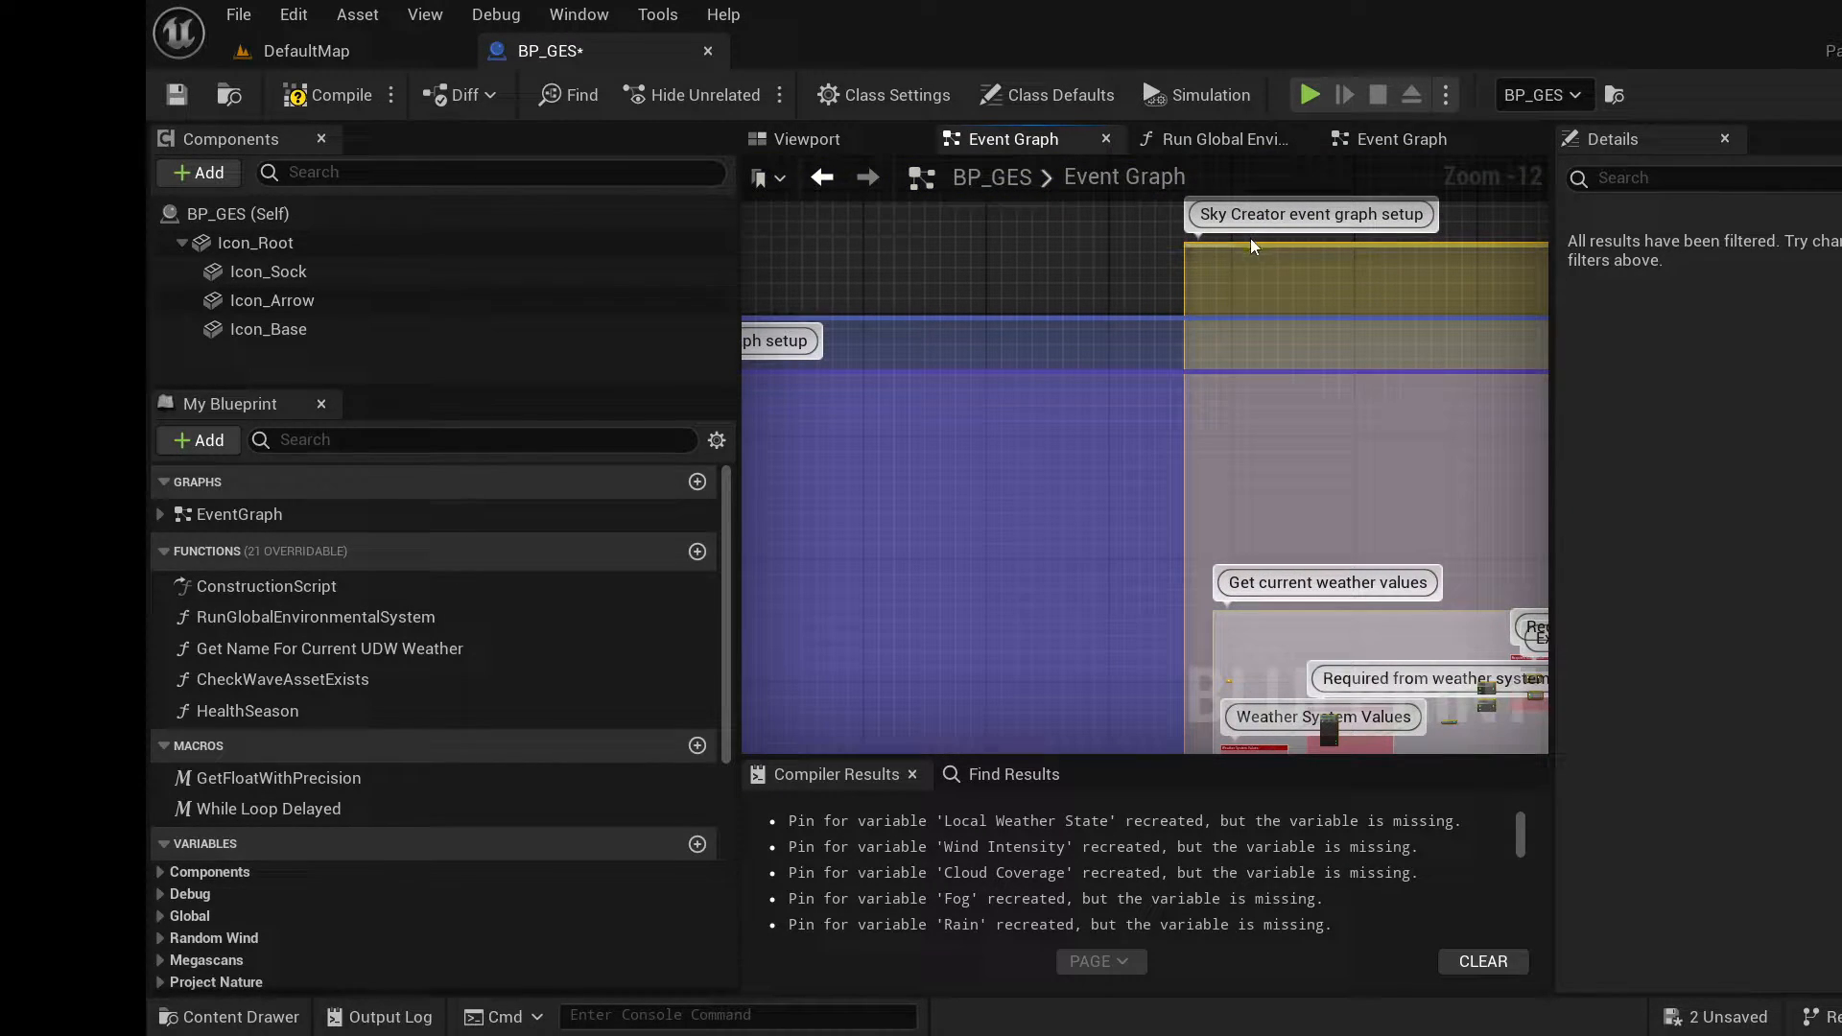
drag(1250, 243, 922, 440)
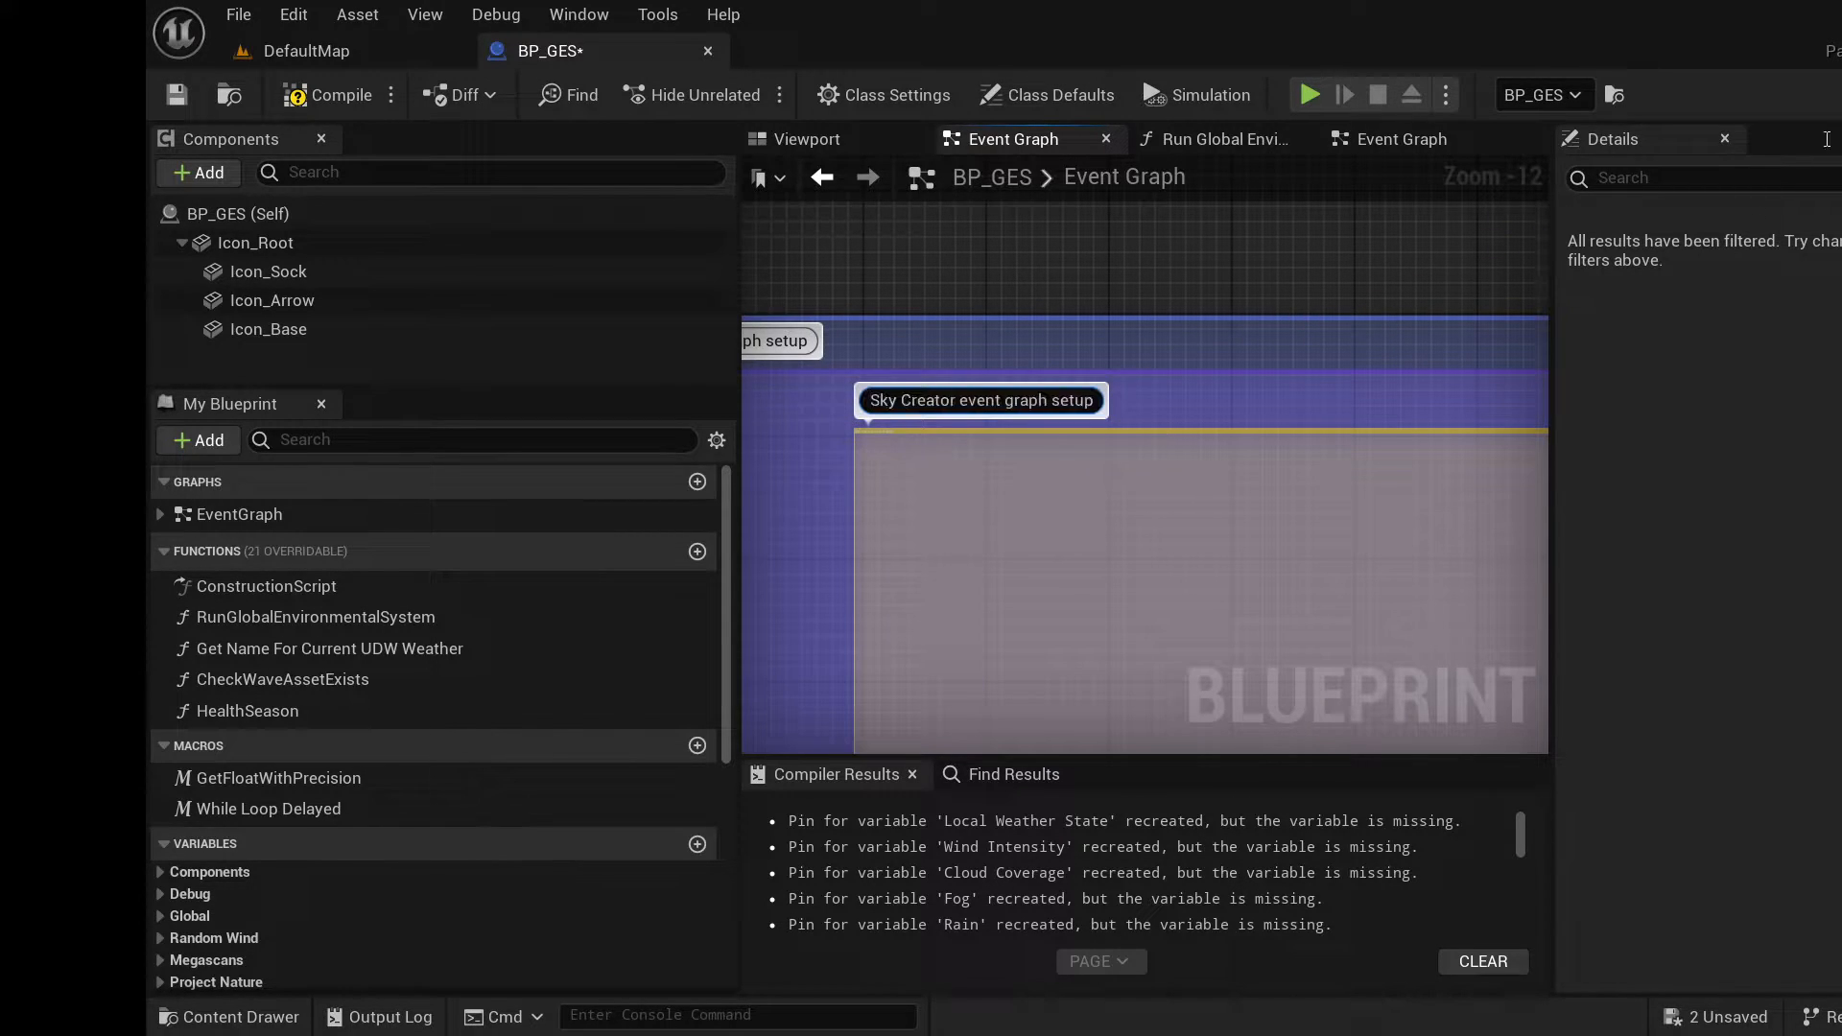
right_drag(1213, 352, 1549, 249)
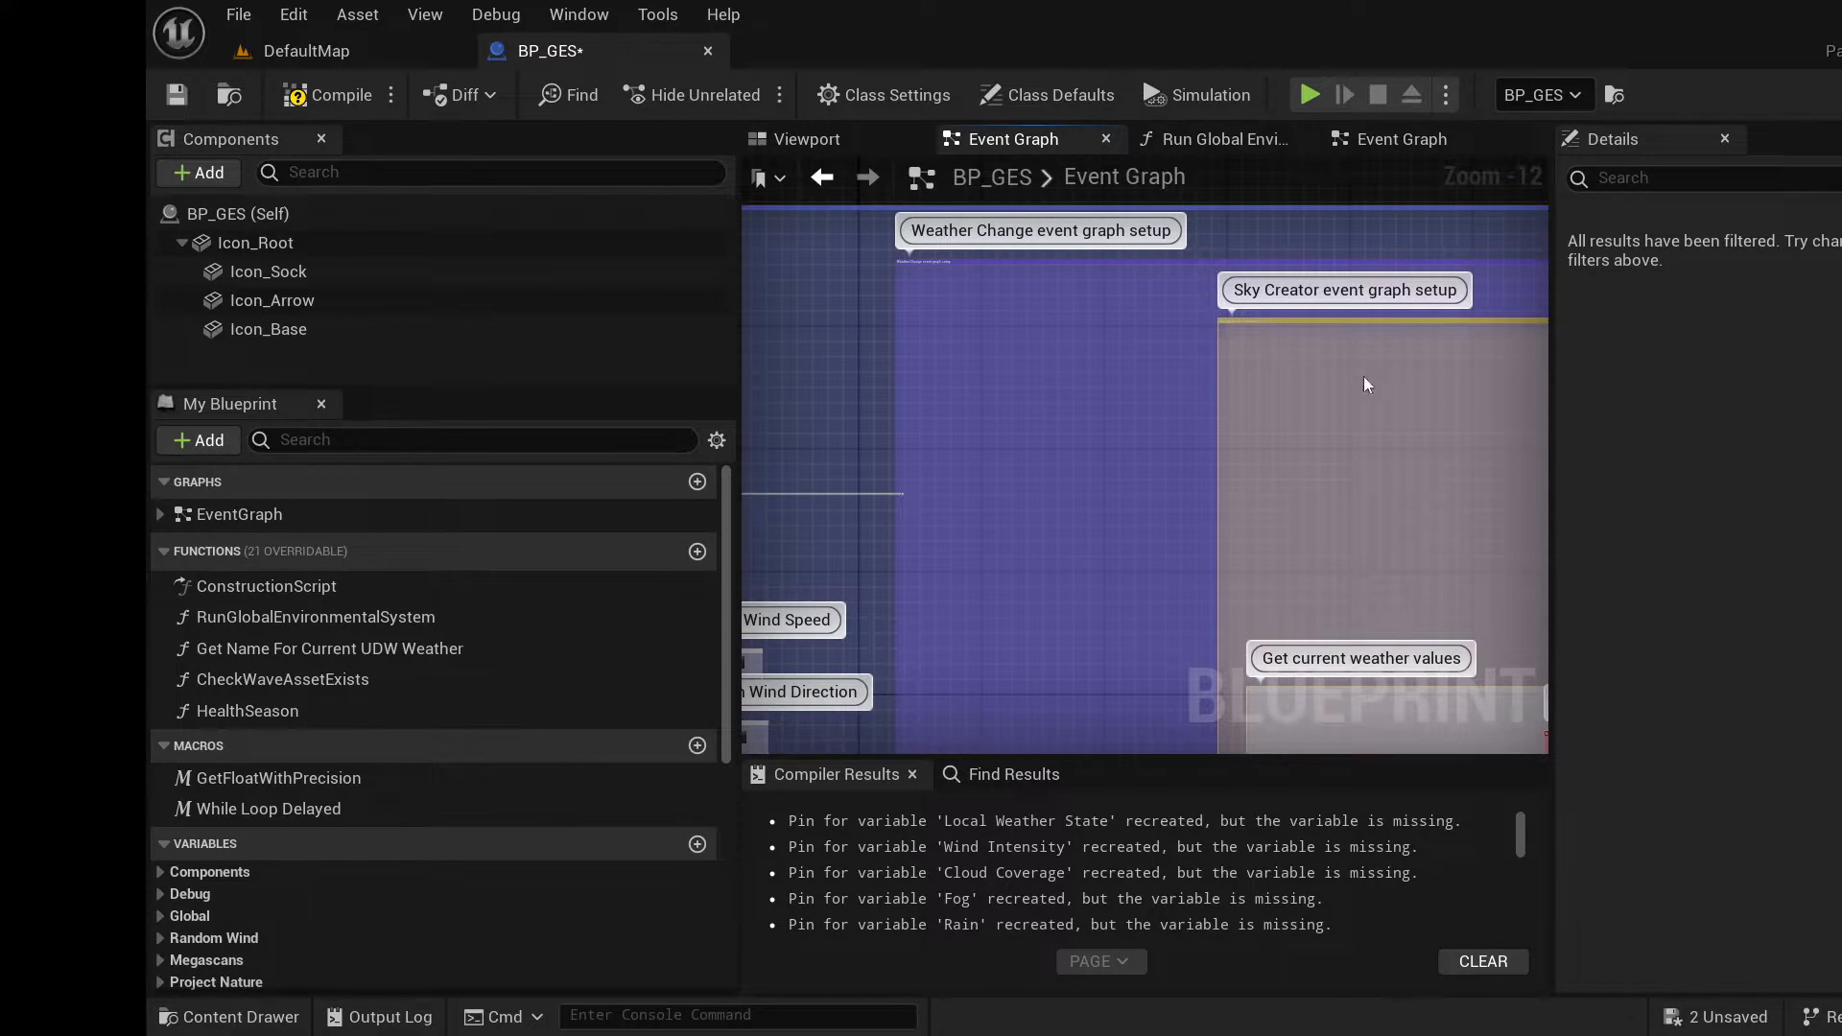
right_drag(1372, 380, 1245, 329)
drag(1198, 278, 982, 268)
right_drag(1059, 416, 1321, 158)
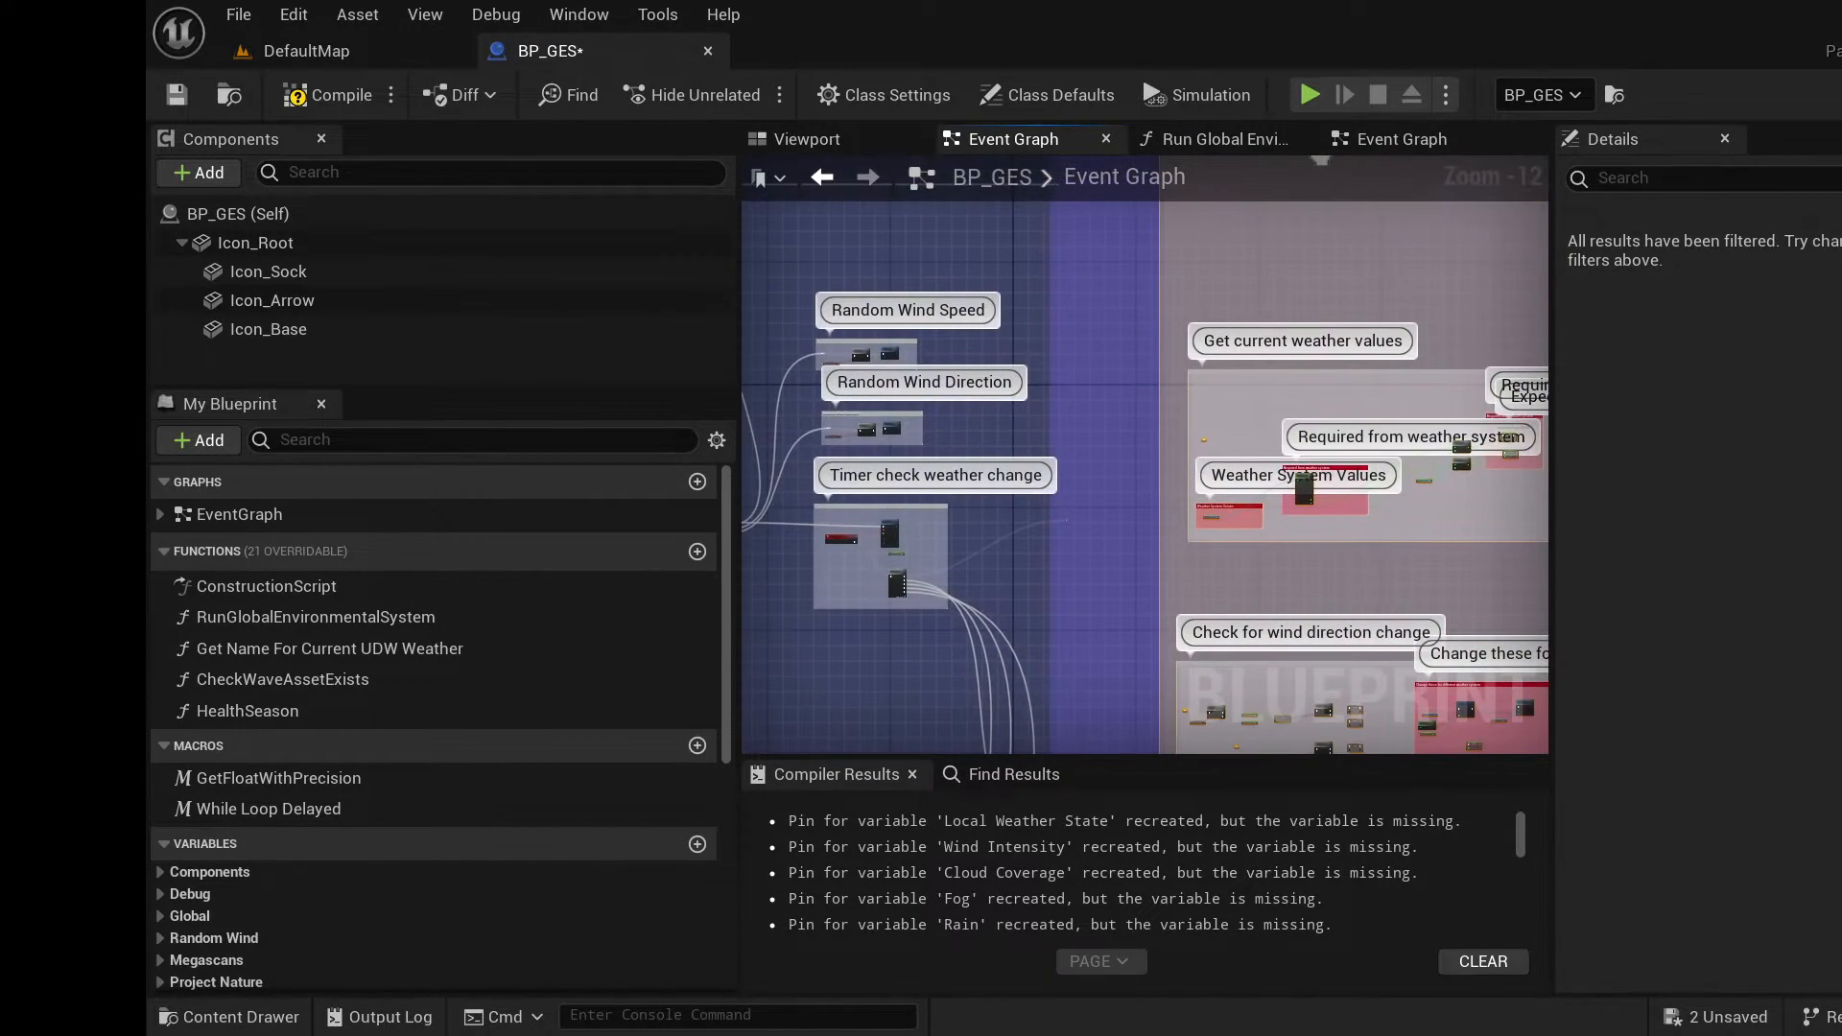
right_click(1225, 299)
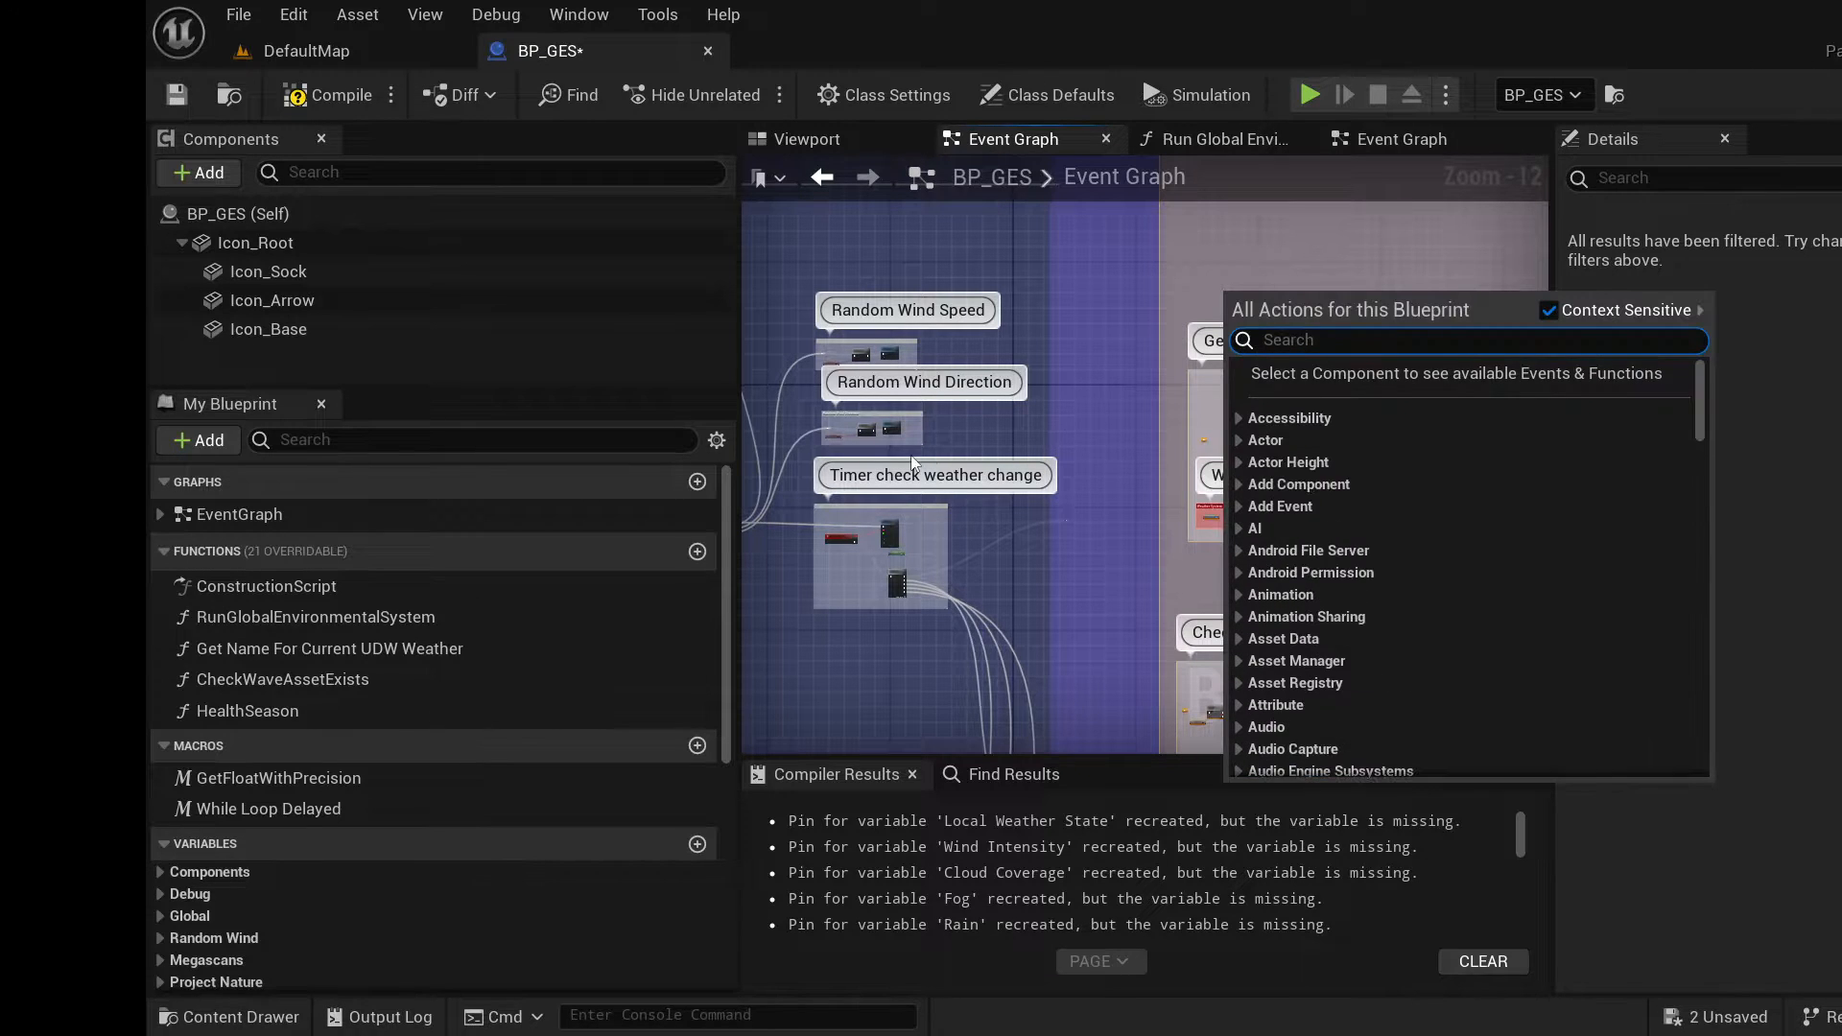
right_drag(1150, 372, 1121, 442)
right_drag(1134, 293, 1118, 497)
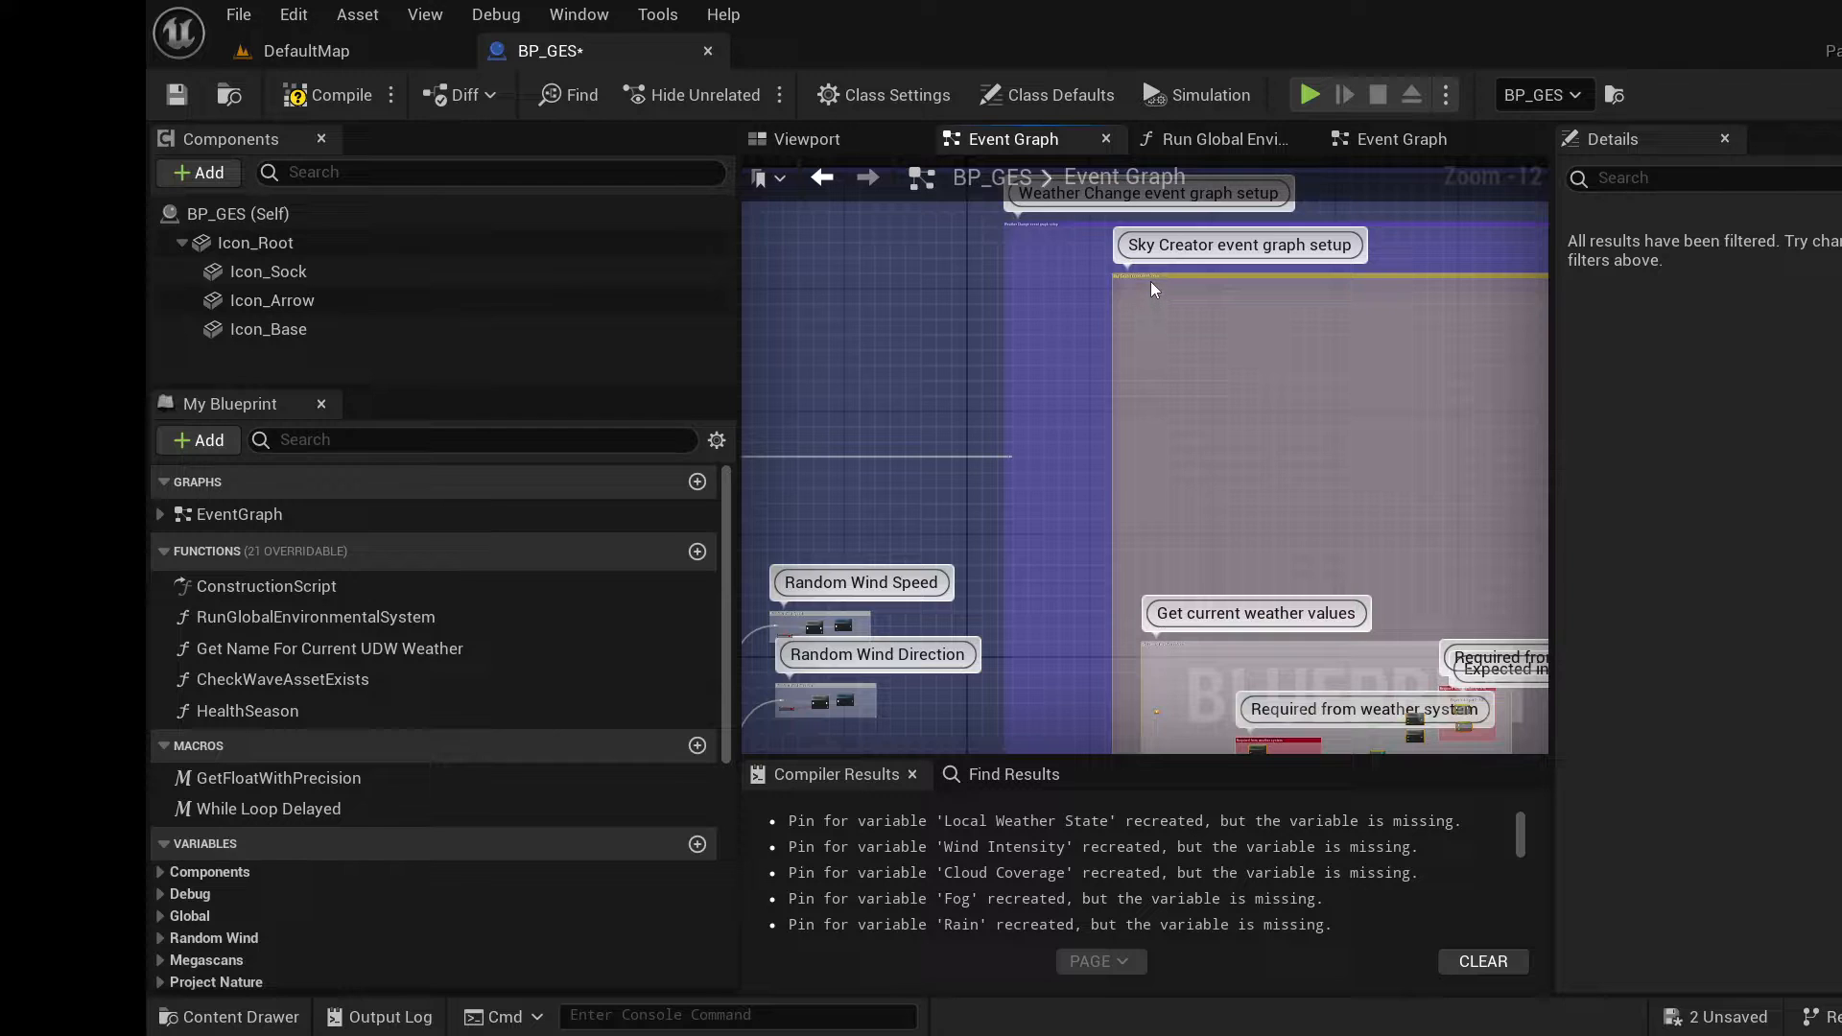
drag(1149, 276, 1126, 354)
Connect the first loose execution reroute node from the weather timer to the reroute node in the Get current weather values section.
scroll(1178, 522, up, 2)
right_drag(1179, 525, 1295, 78)
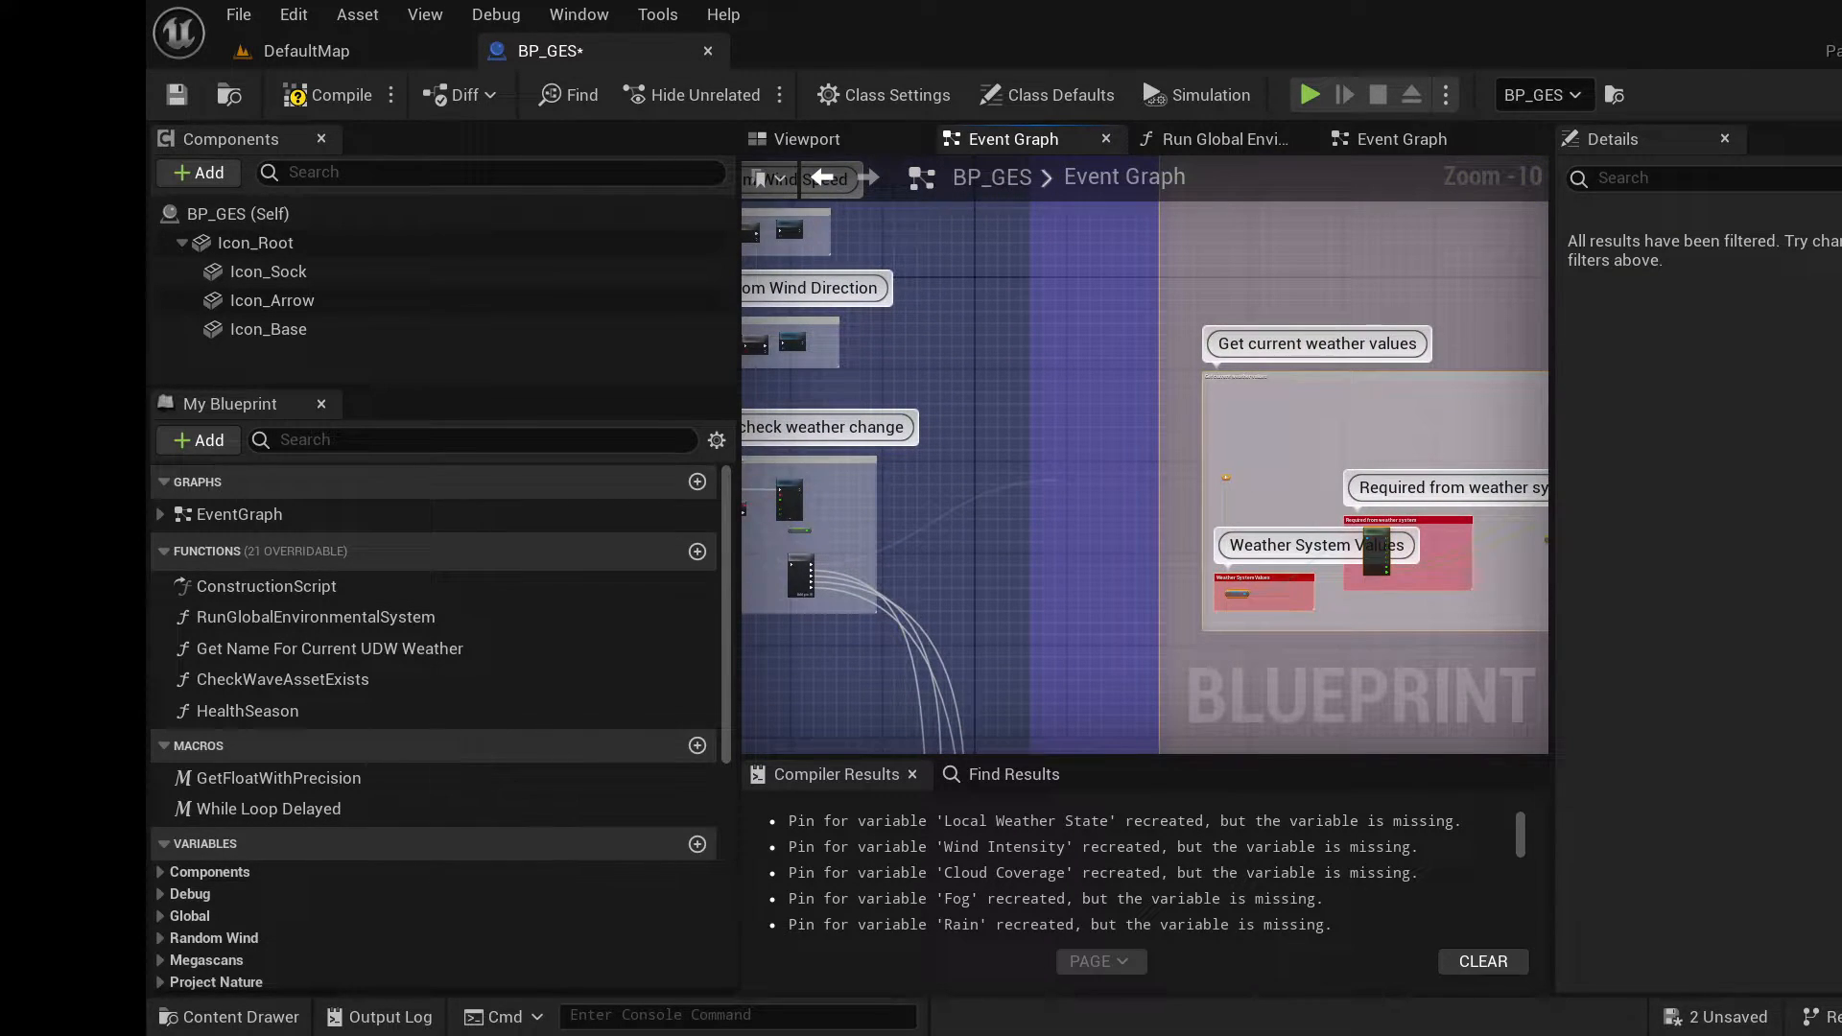
scroll(1132, 504, up, 4)
right_click(1133, 501)
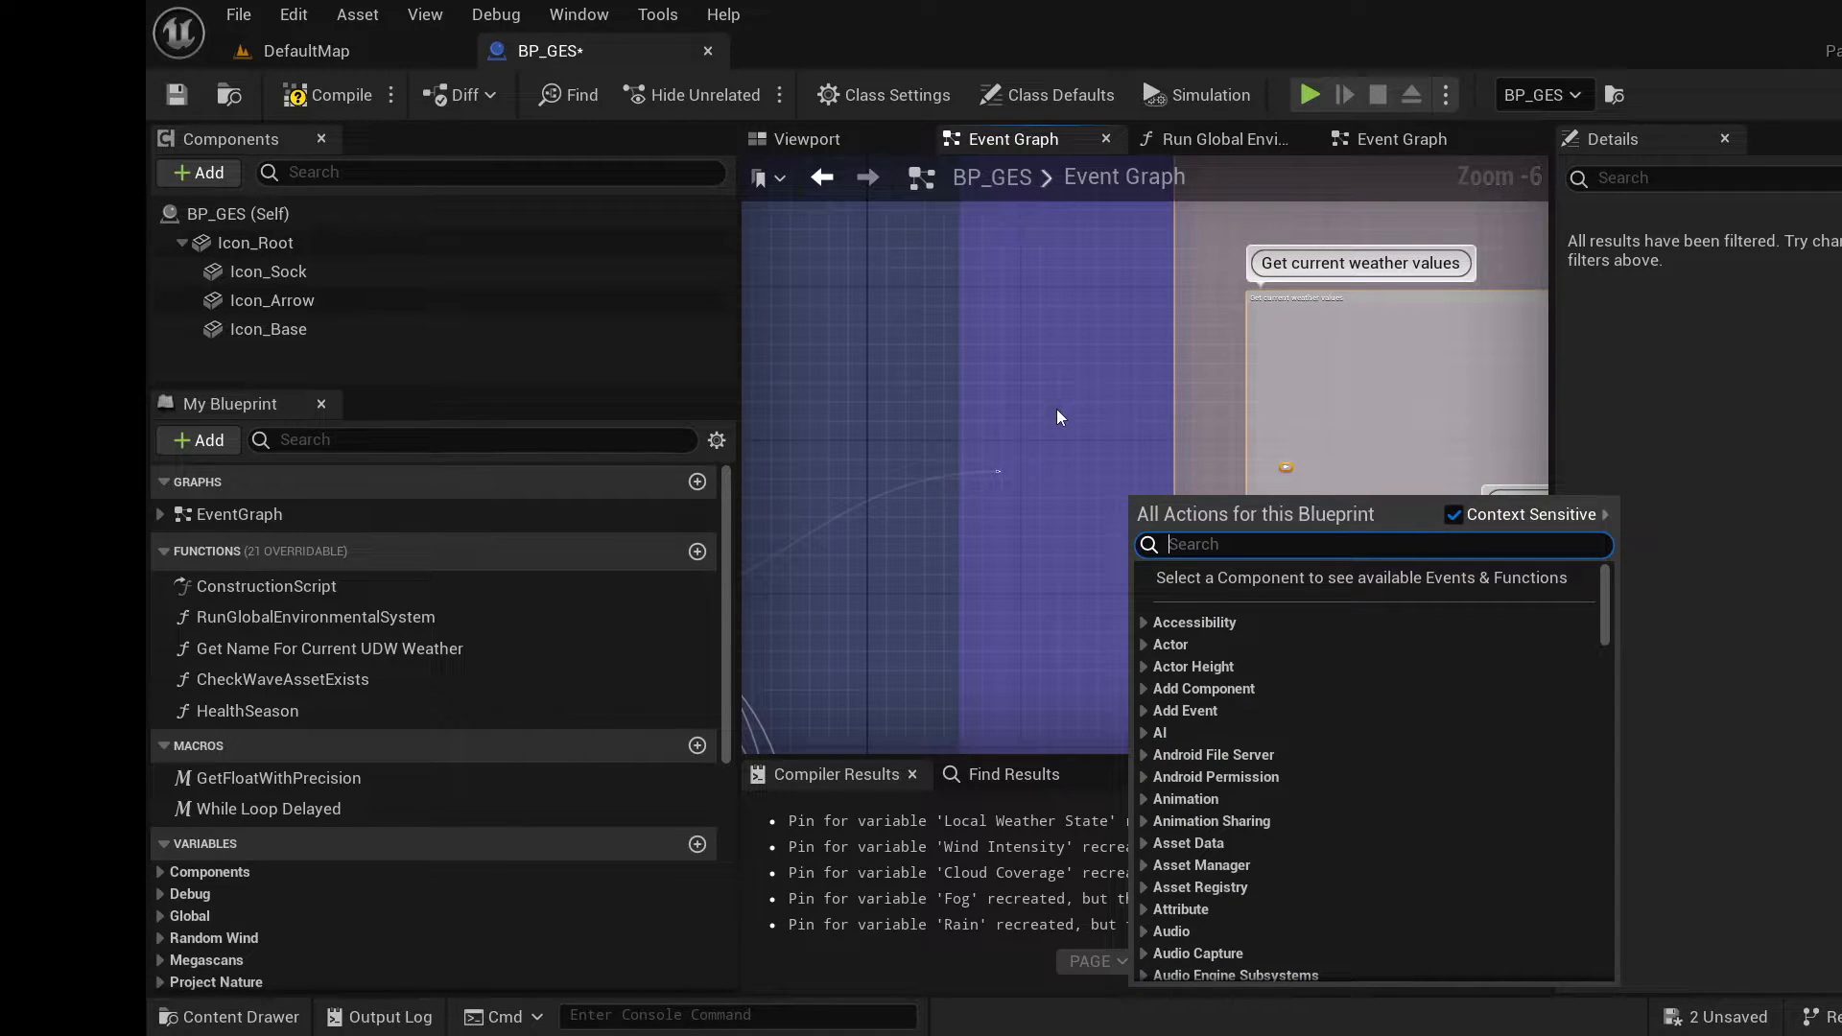
click(1060, 417)
scroll(1007, 471, up, 3)
drag(984, 472, 1435, 450)
scroll(904, 428, down, 1)
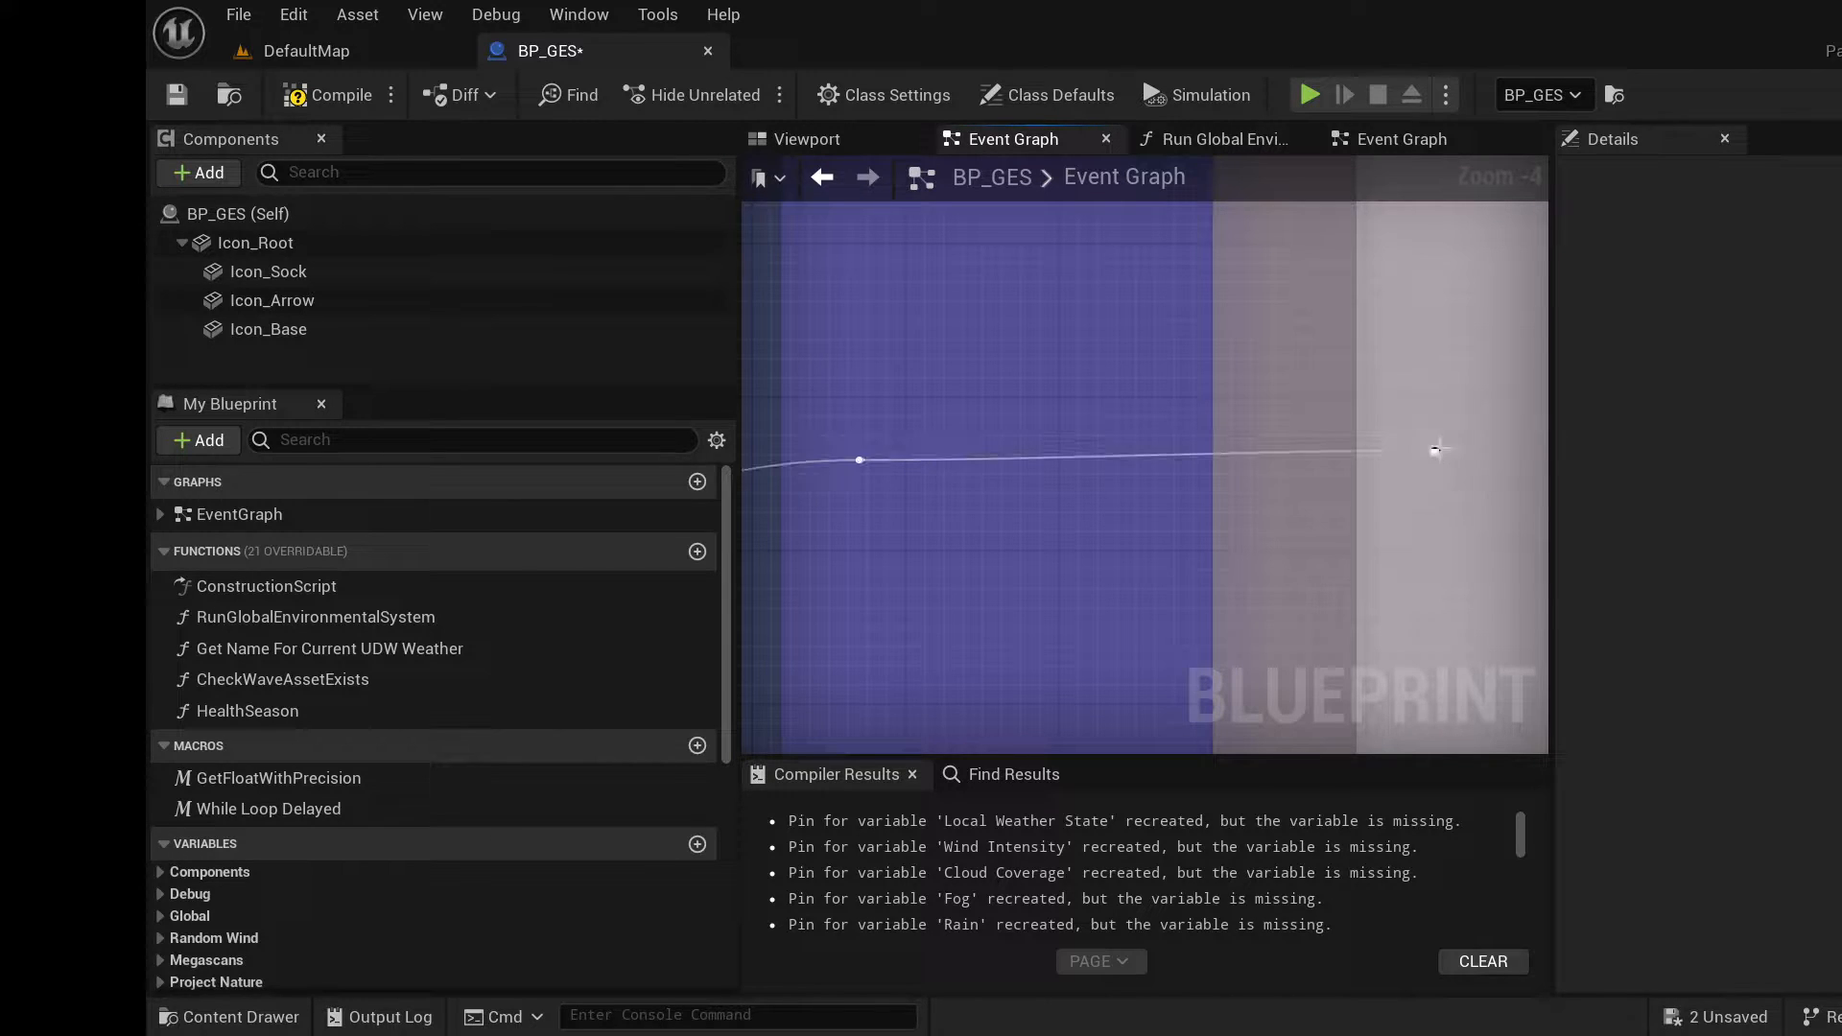
Move the second loose execution reroute node up, beside the Check for wind direction change section.
right_drag(1269, 354, 1063, 297)
scroll(1295, 370, down, 2)
right_drag(1316, 374, 1063, 329)
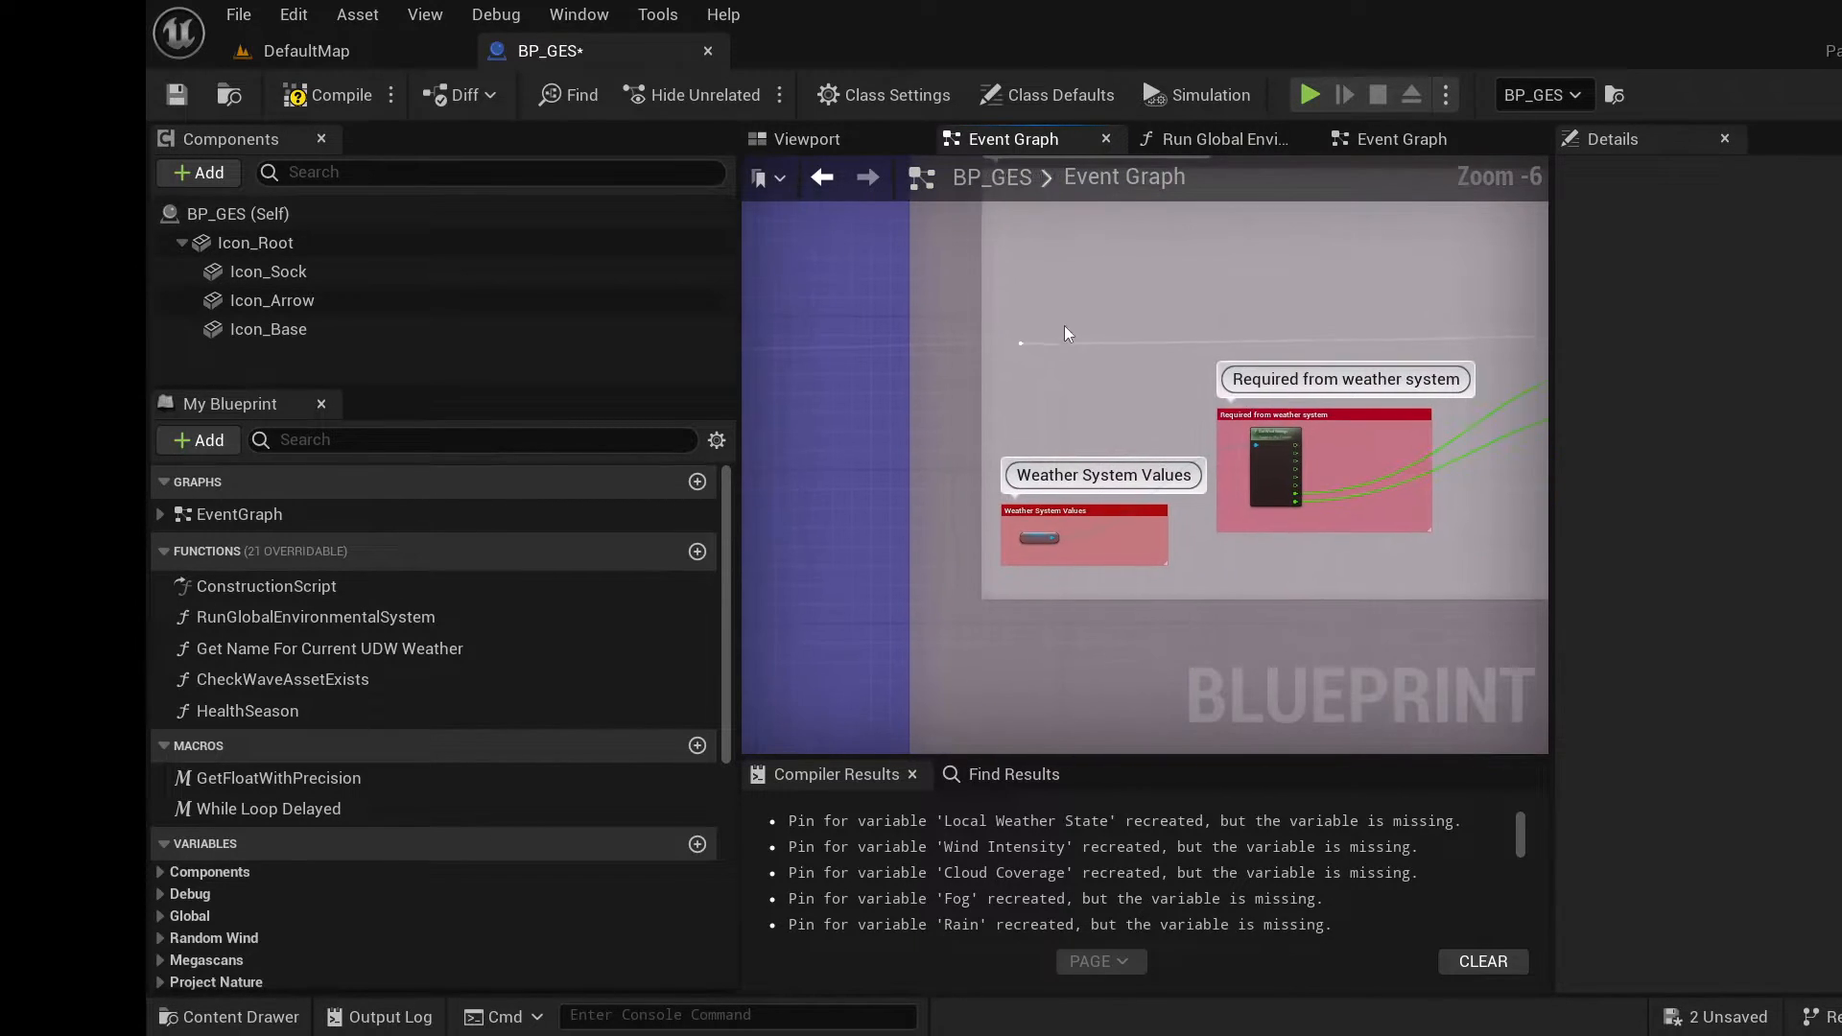
scroll(1104, 431, down, 4)
right_drag(1127, 499, 1351, 156)
scroll(1257, 436, up, 4)
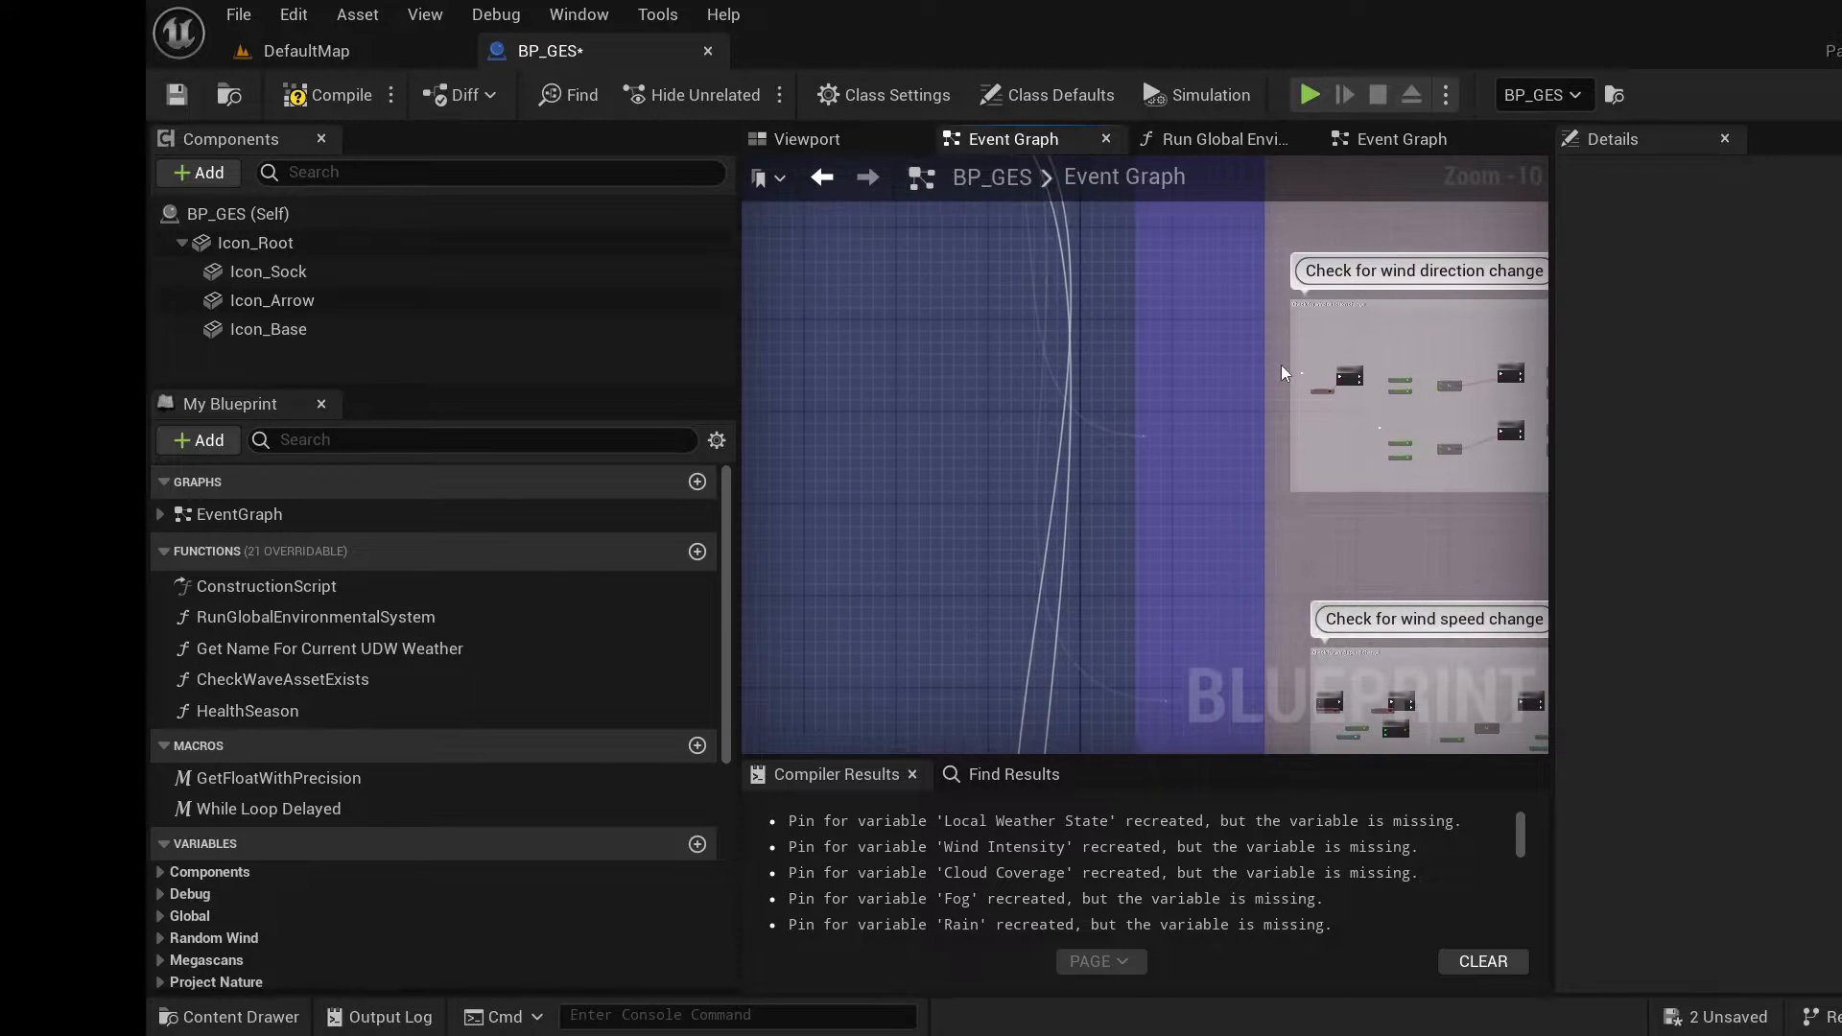
right_drag(1177, 457, 1154, 526)
drag(1089, 478, 1118, 551)
scroll(1118, 551, up, 4)
right_drag(1117, 550, 1008, 752)
scroll(1095, 617, down, 2)
right_drag(1095, 618, 988, 646)
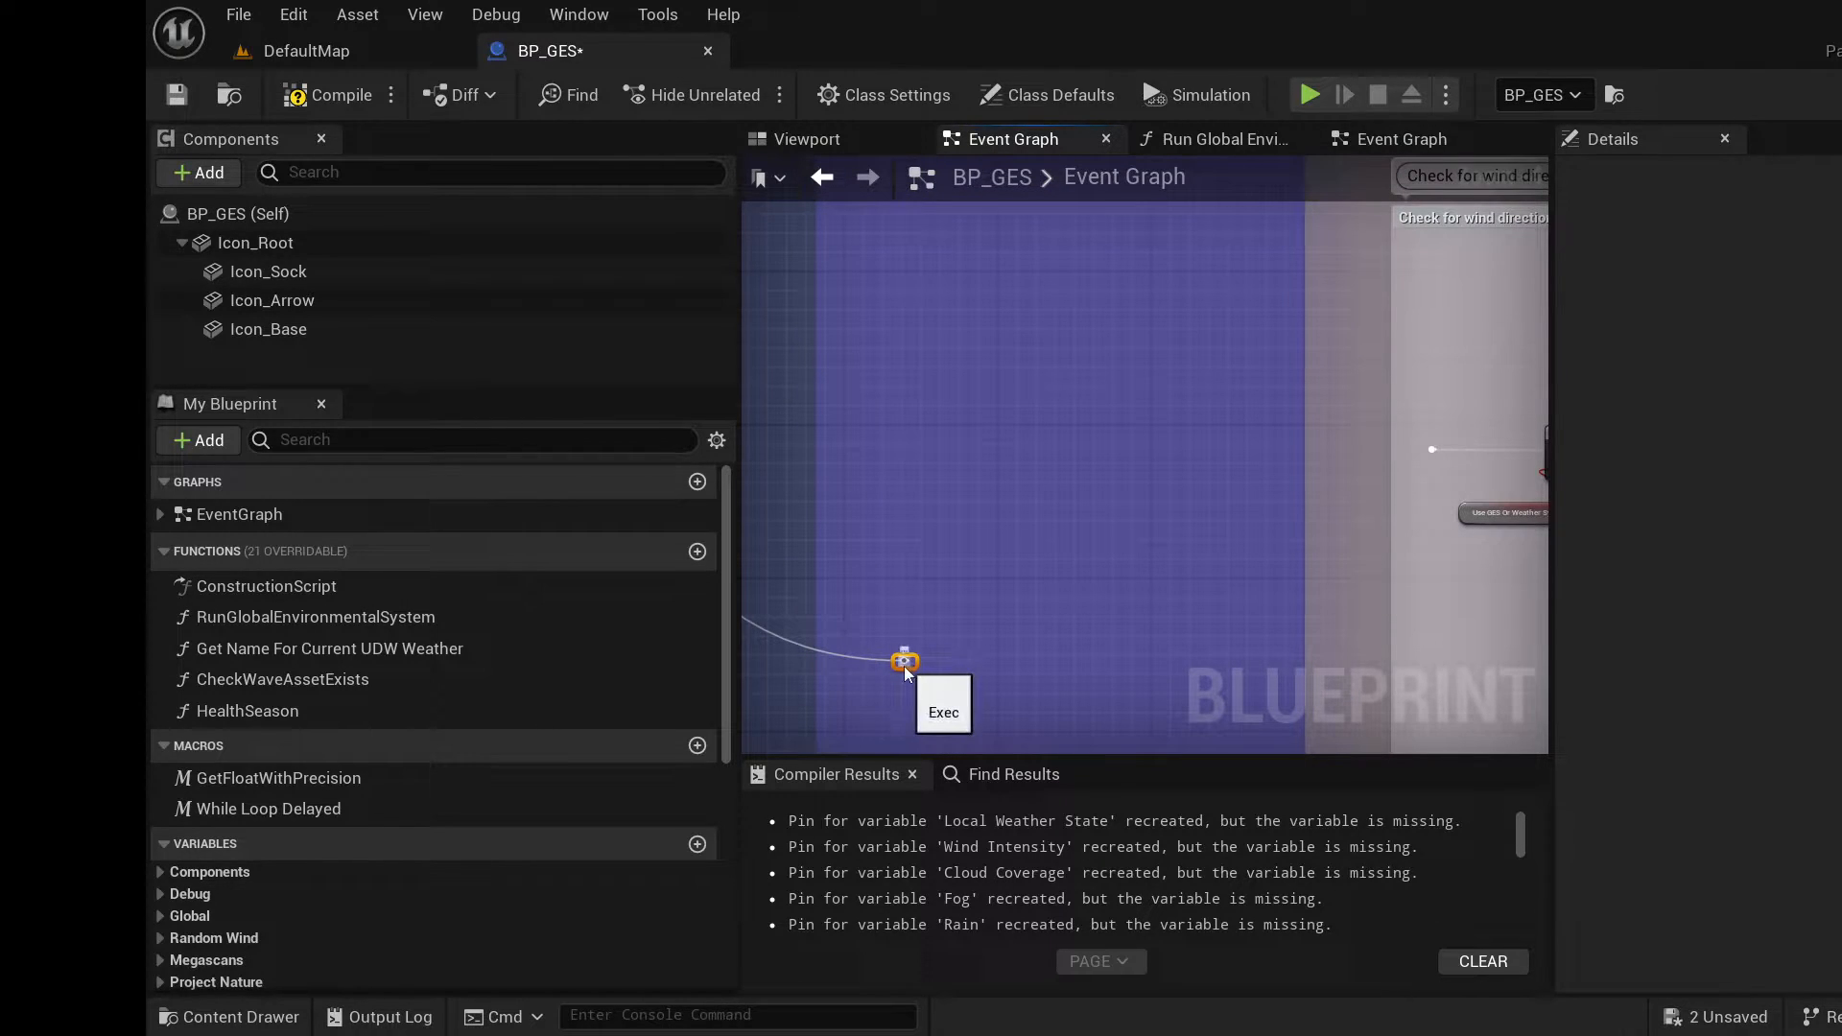
drag(911, 669, 1143, 471)
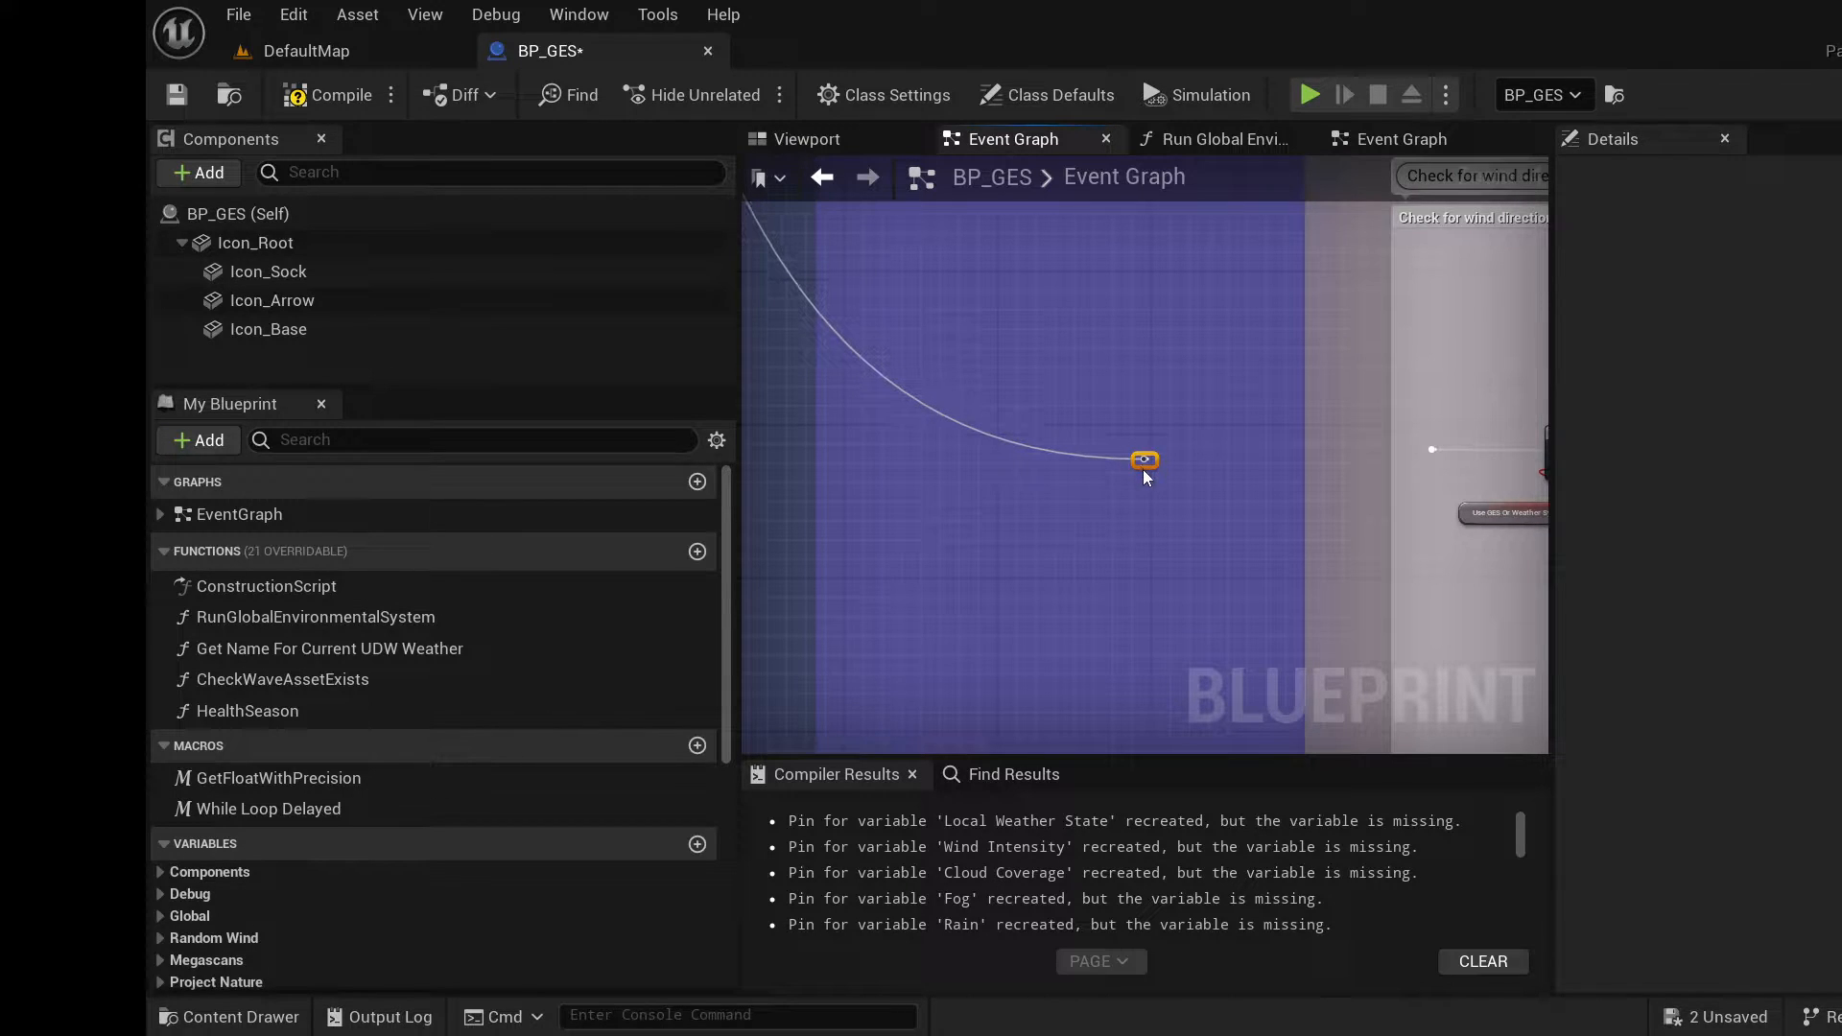
Connect that reroute node to the entry reroute of the Check for wind direction change section and level the line between them.
scroll(1161, 483, up, 2)
click(1086, 542)
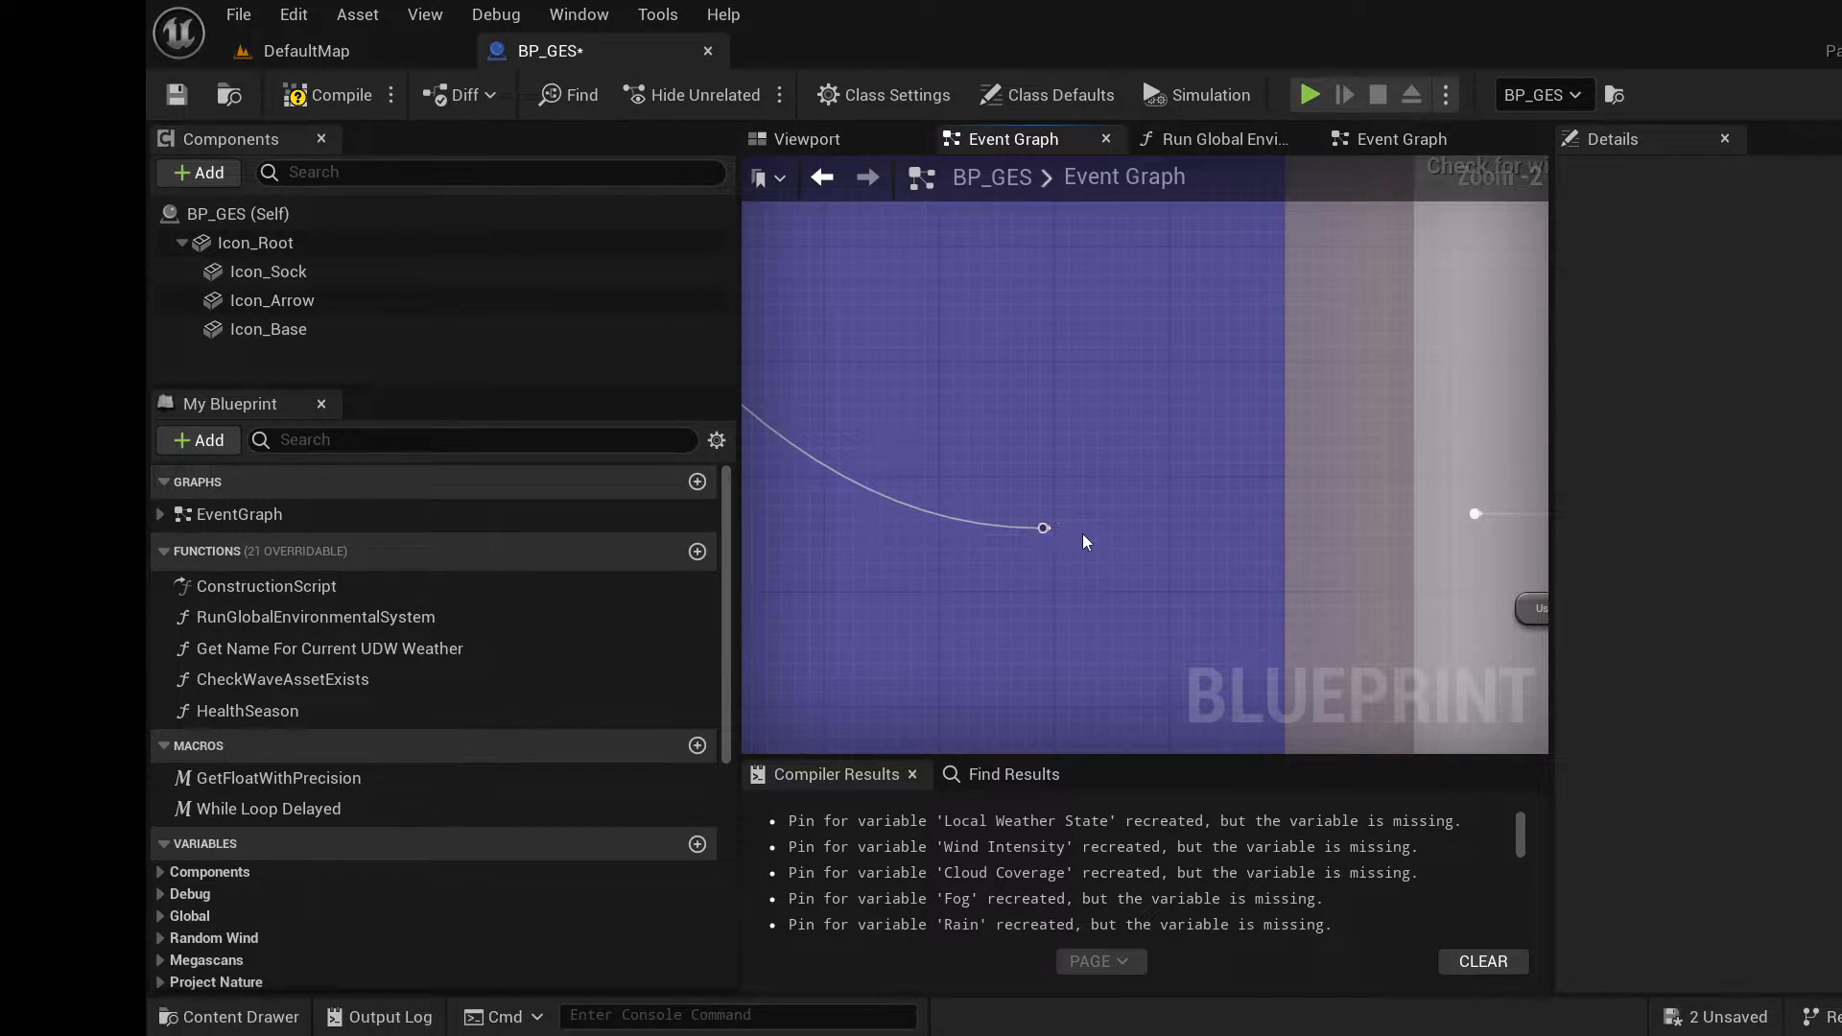
drag(1046, 534, 1476, 514)
scroll(1231, 393, down, 3)
right_drag(1229, 392, 1143, 466)
drag(1017, 512, 1057, 536)
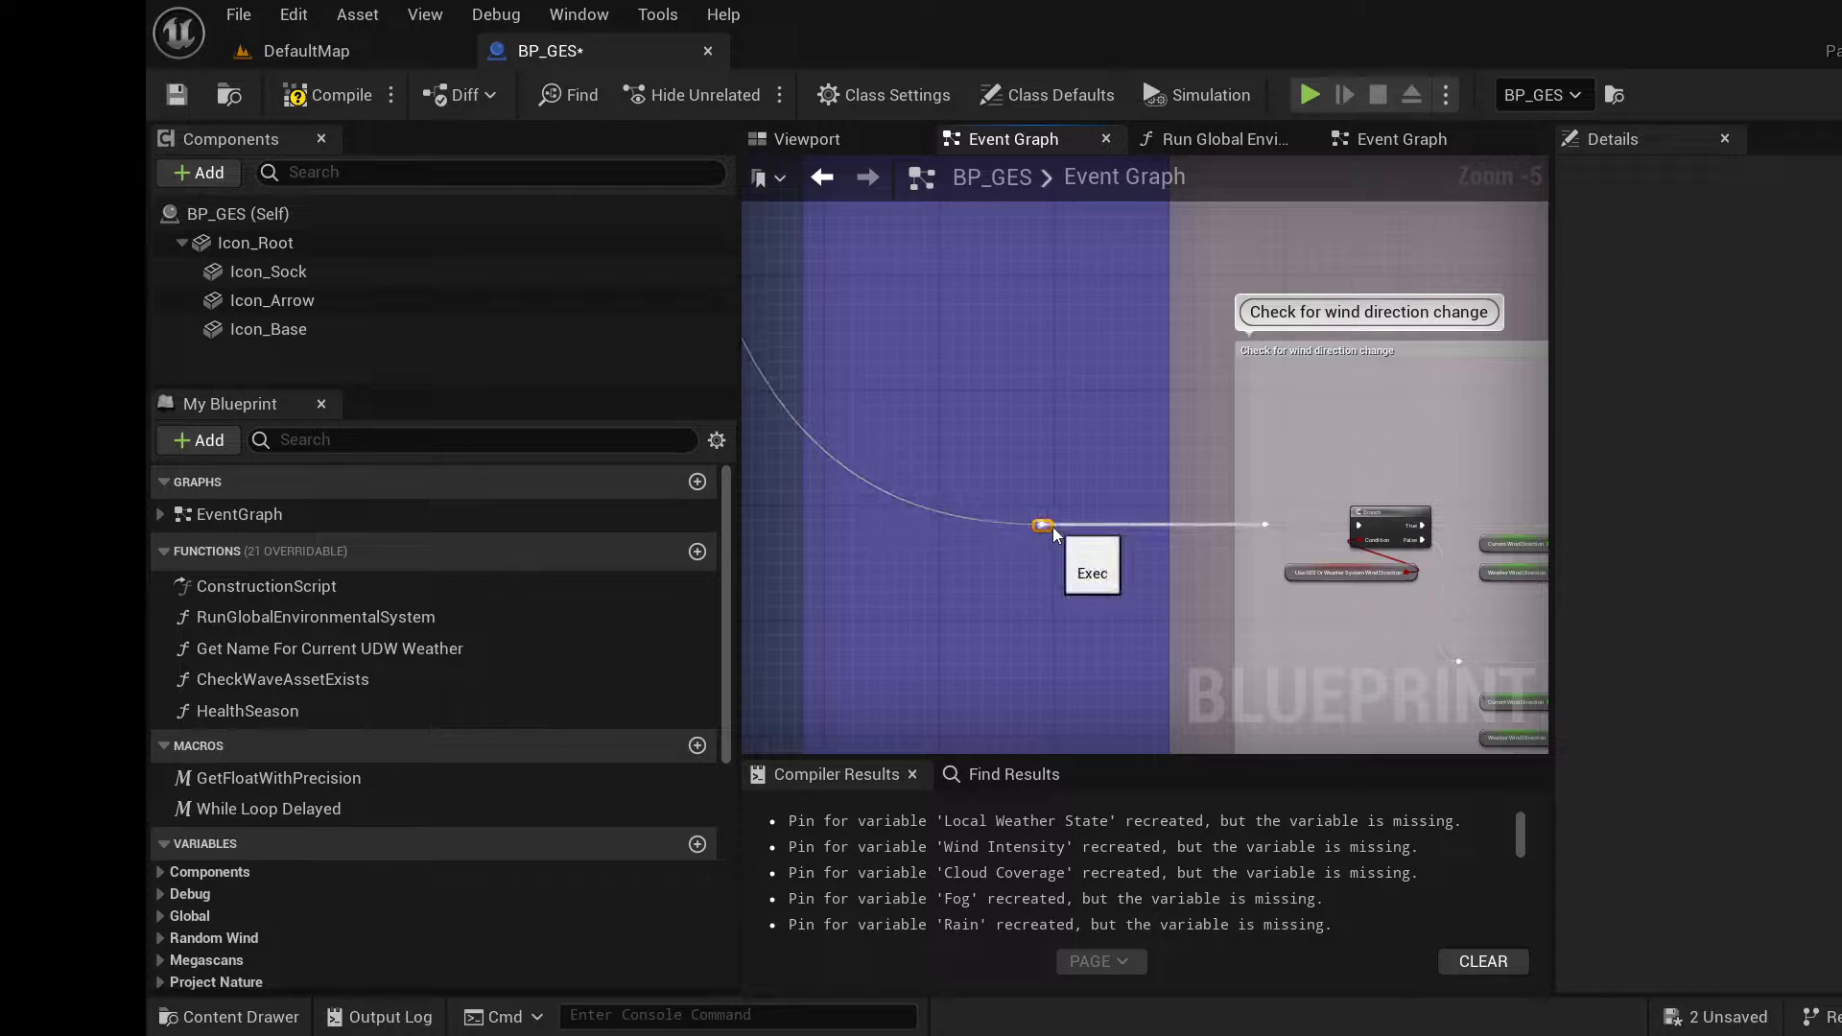
Examine the execution lines running from the Timer check weather change section to the weather values and wind direction sections.
scroll(1089, 394, down, 5)
right_drag(1077, 445, 1093, 717)
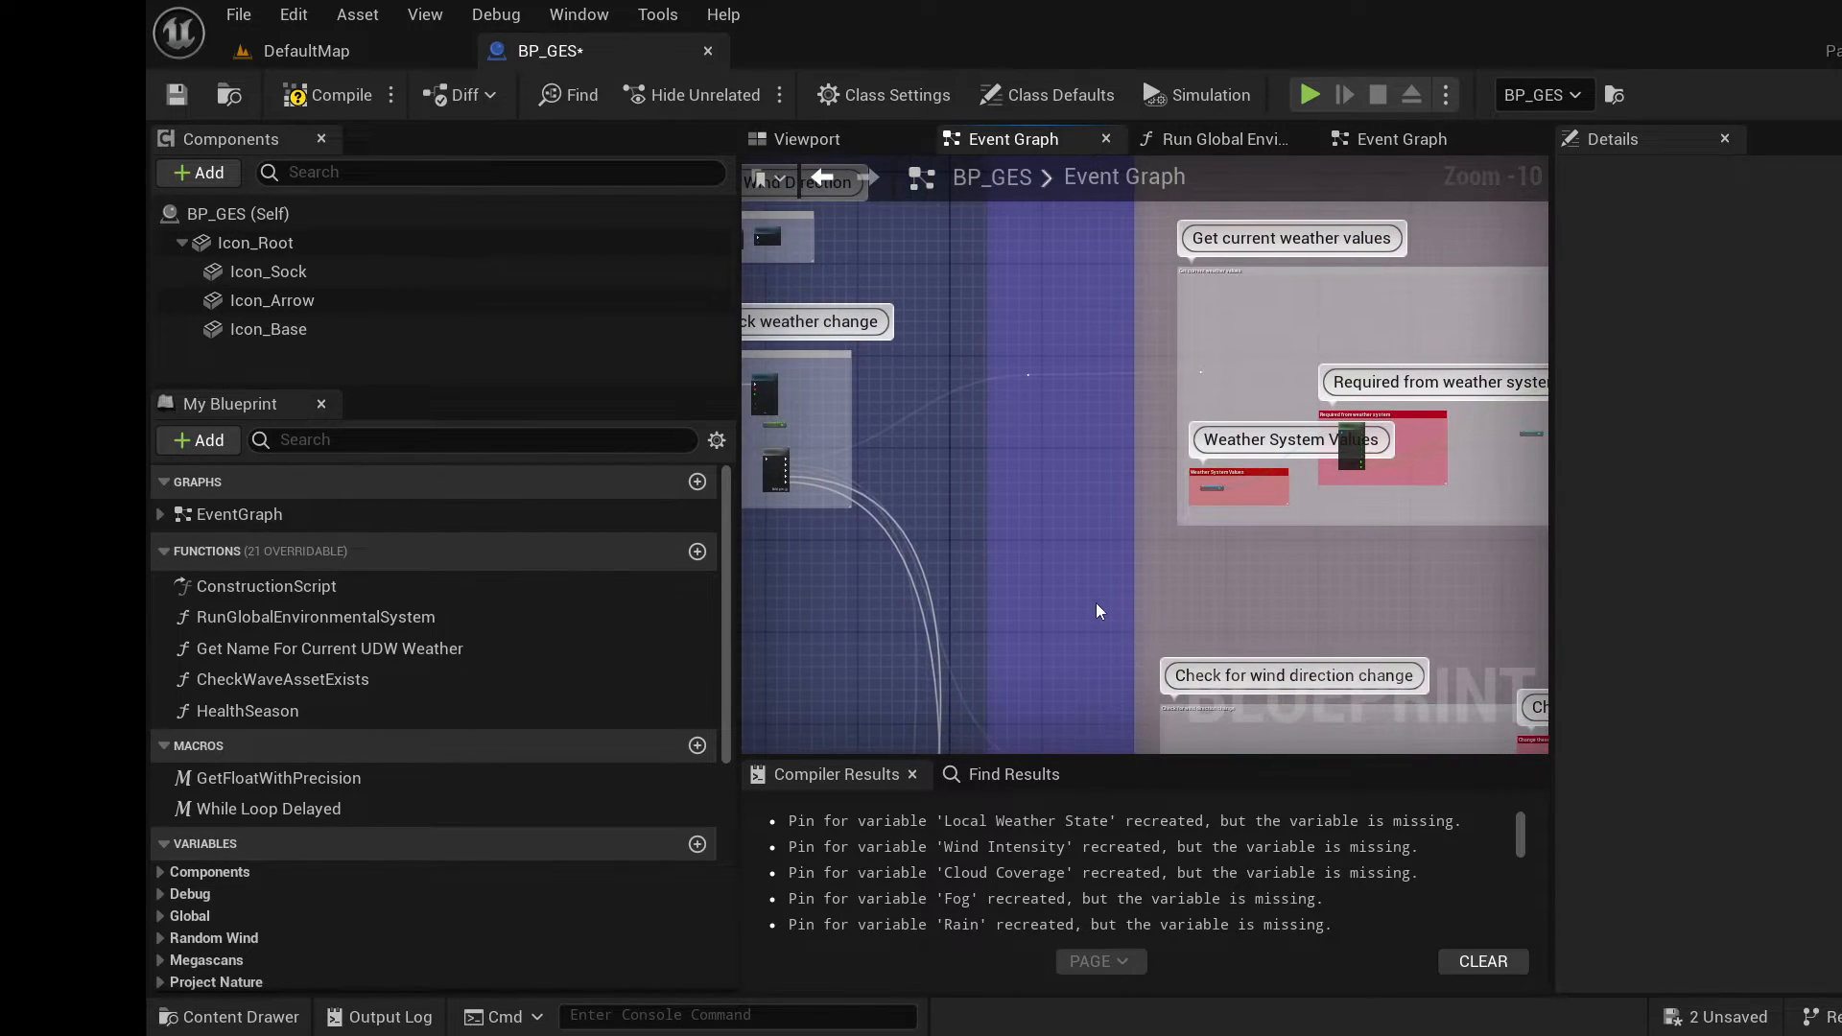
right_drag(1096, 602, 1240, 589)
right_drag(1154, 360, 1113, 751)
scroll(1114, 743, down, 1)
right_drag(1114, 473, 1126, 222)
right_drag(1183, 458, 1175, 174)
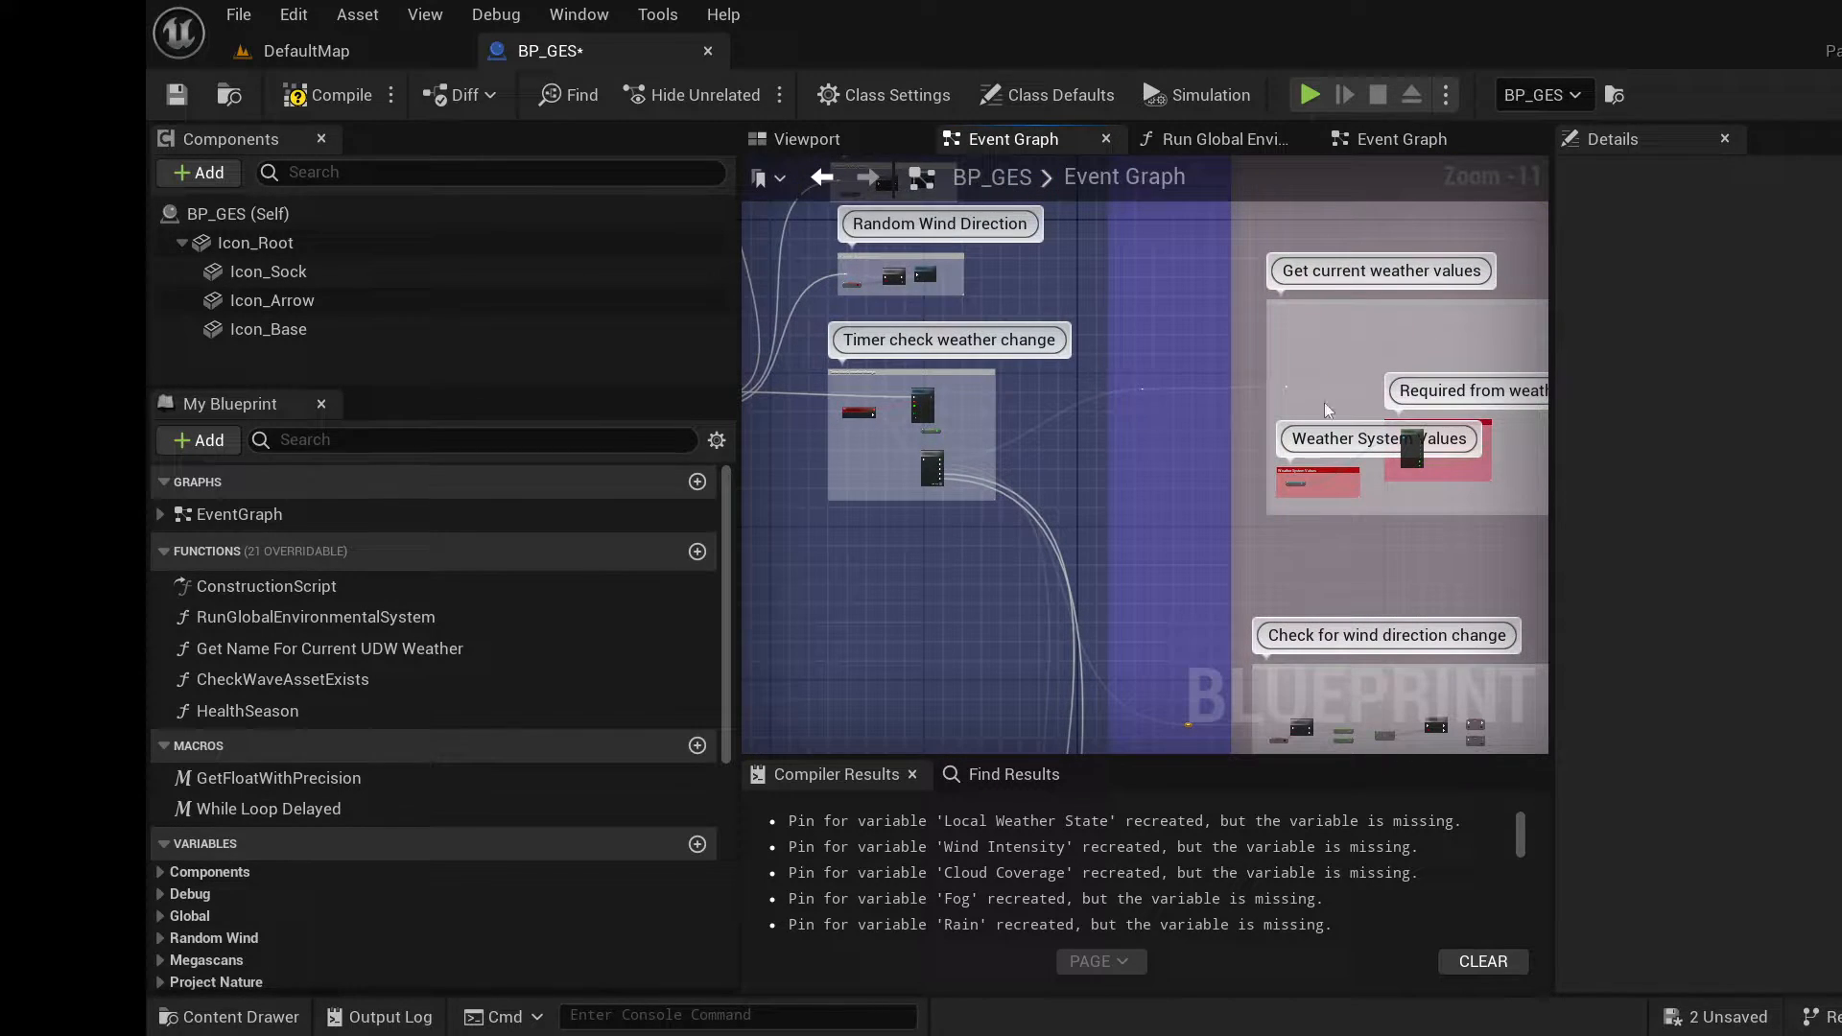
right_drag(1152, 442, 1182, 348)
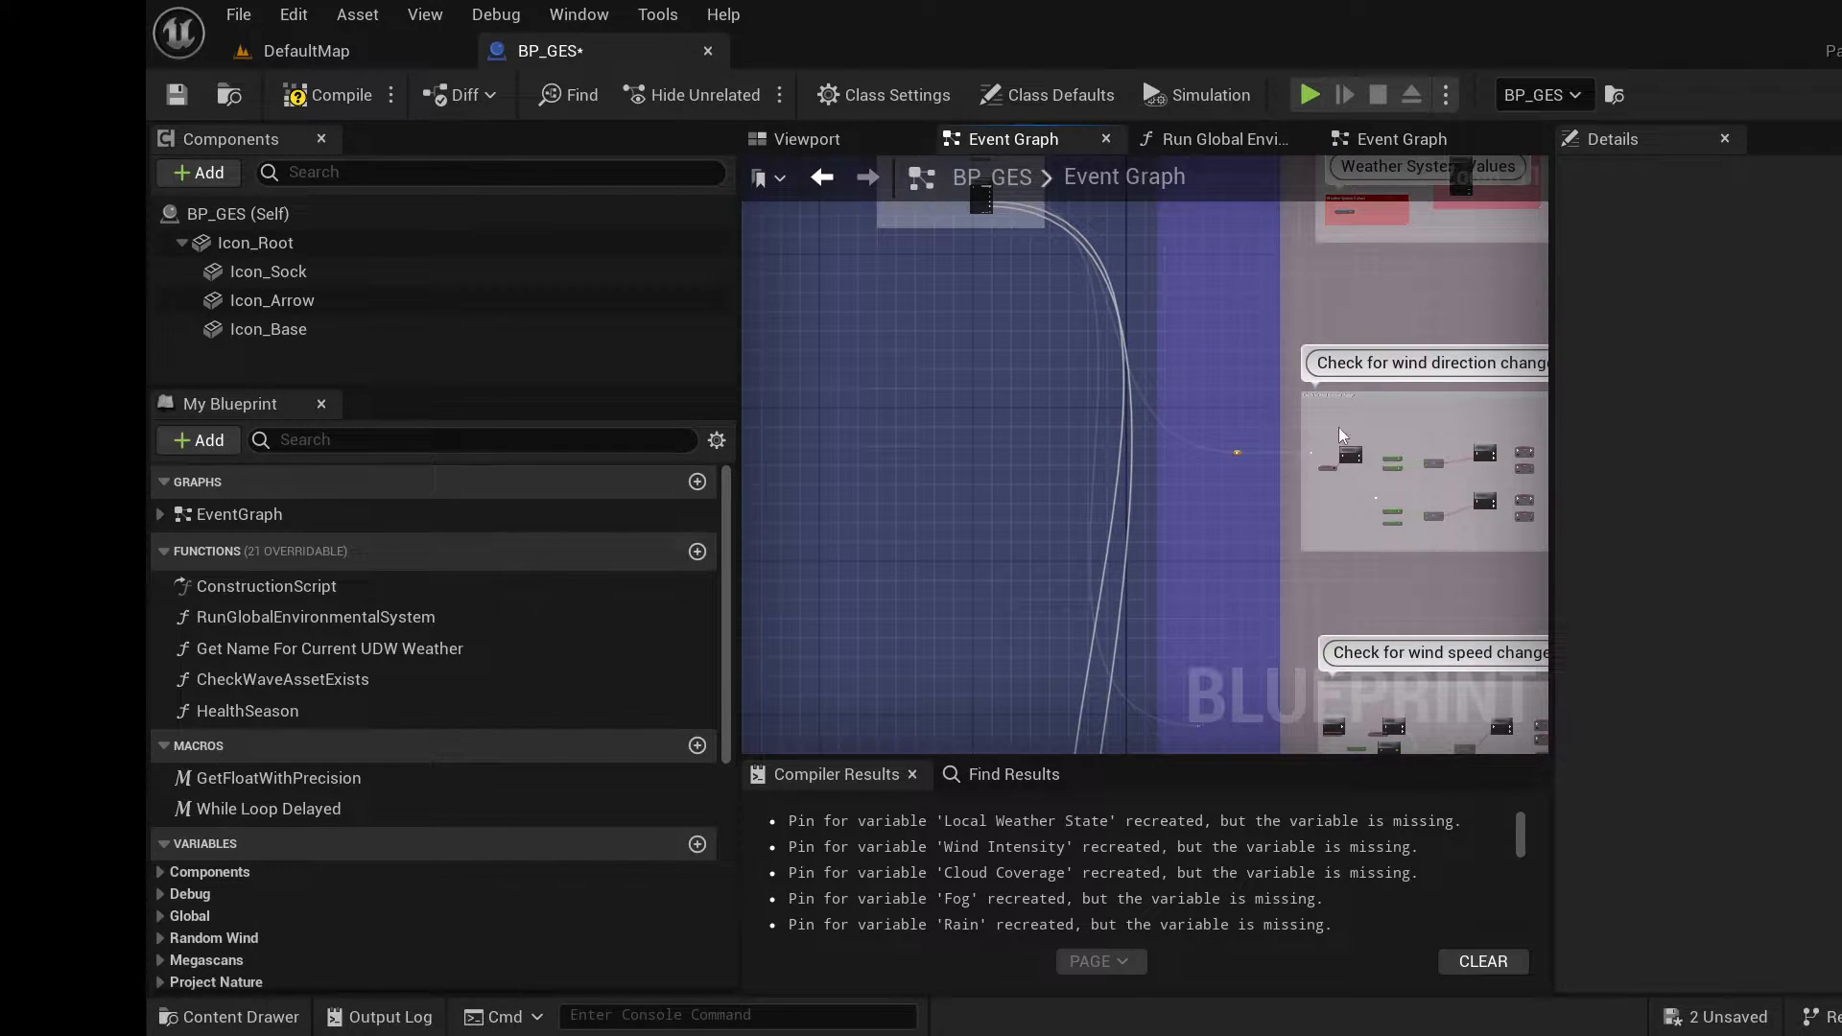
Connect the third execution reroute node to the first Branch node of the Check for wind speed change section and level its line.
right_drag(1301, 497, 1237, 179)
scroll(1247, 381, up, 4)
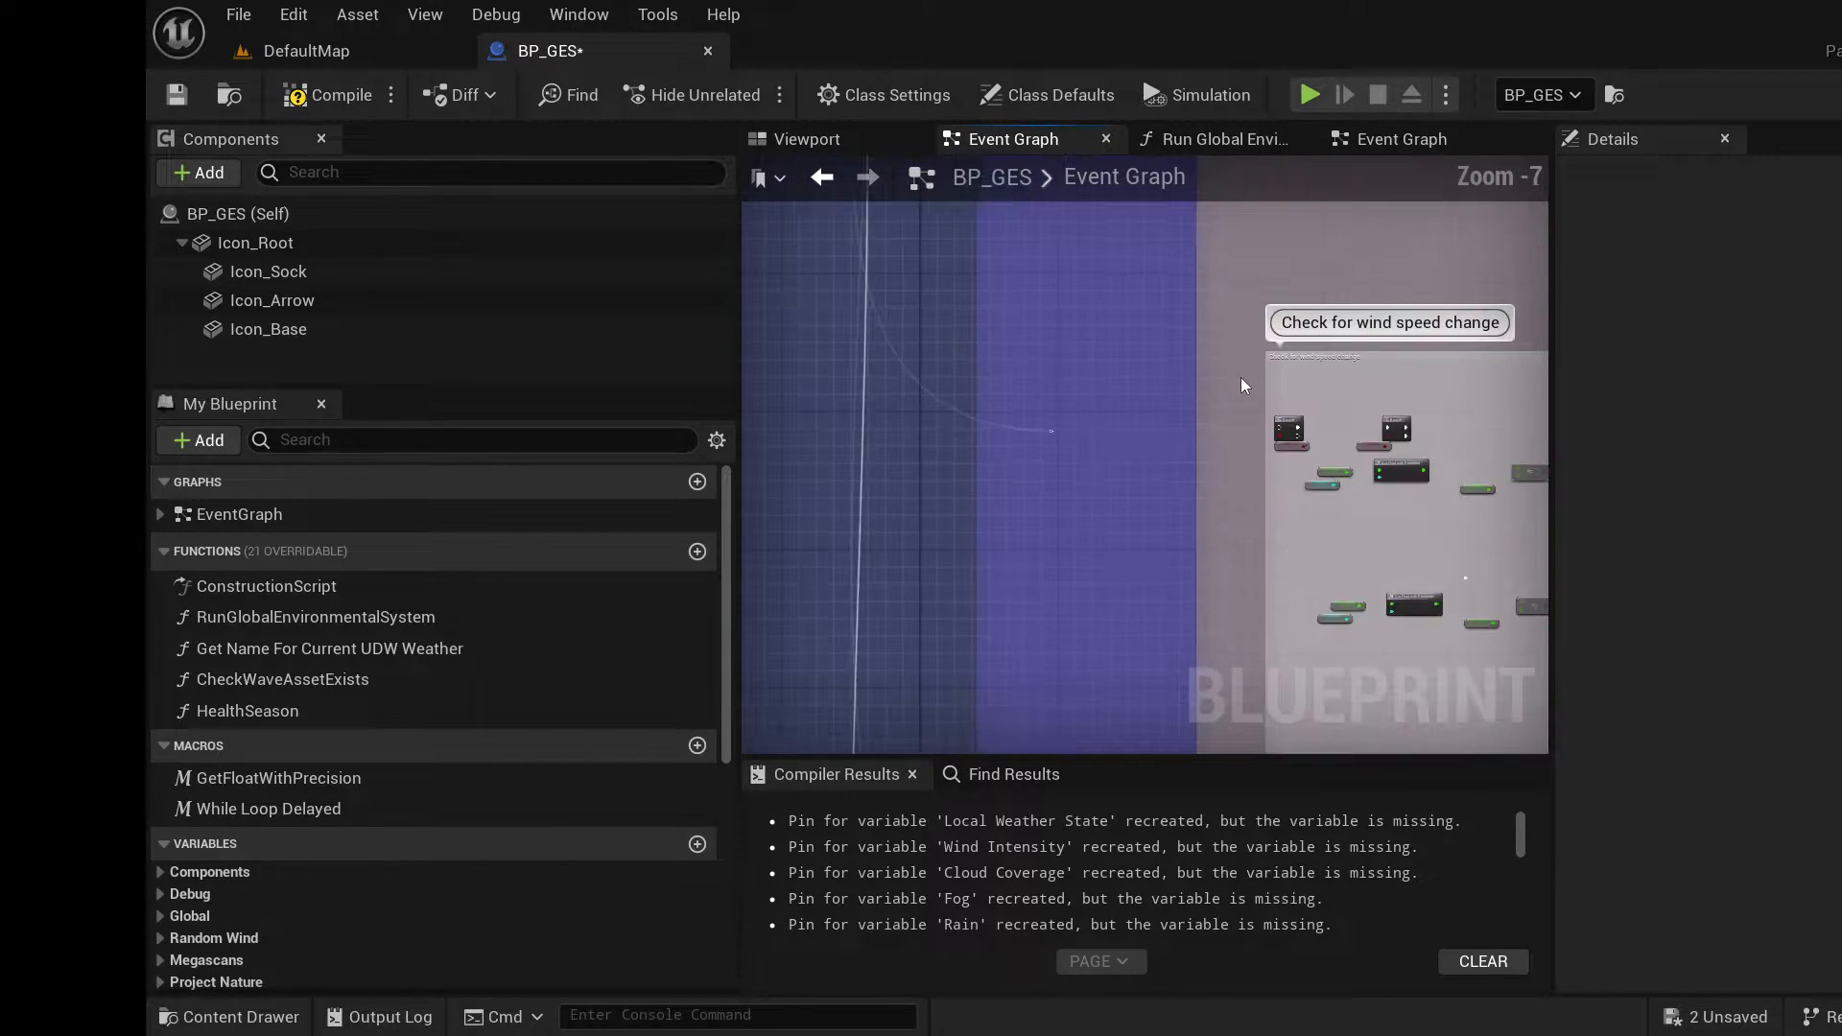
right_drag(1242, 382, 1315, 361)
scroll(1155, 440, up, 3)
drag(1175, 428, 871, 482)
right_click(868, 477)
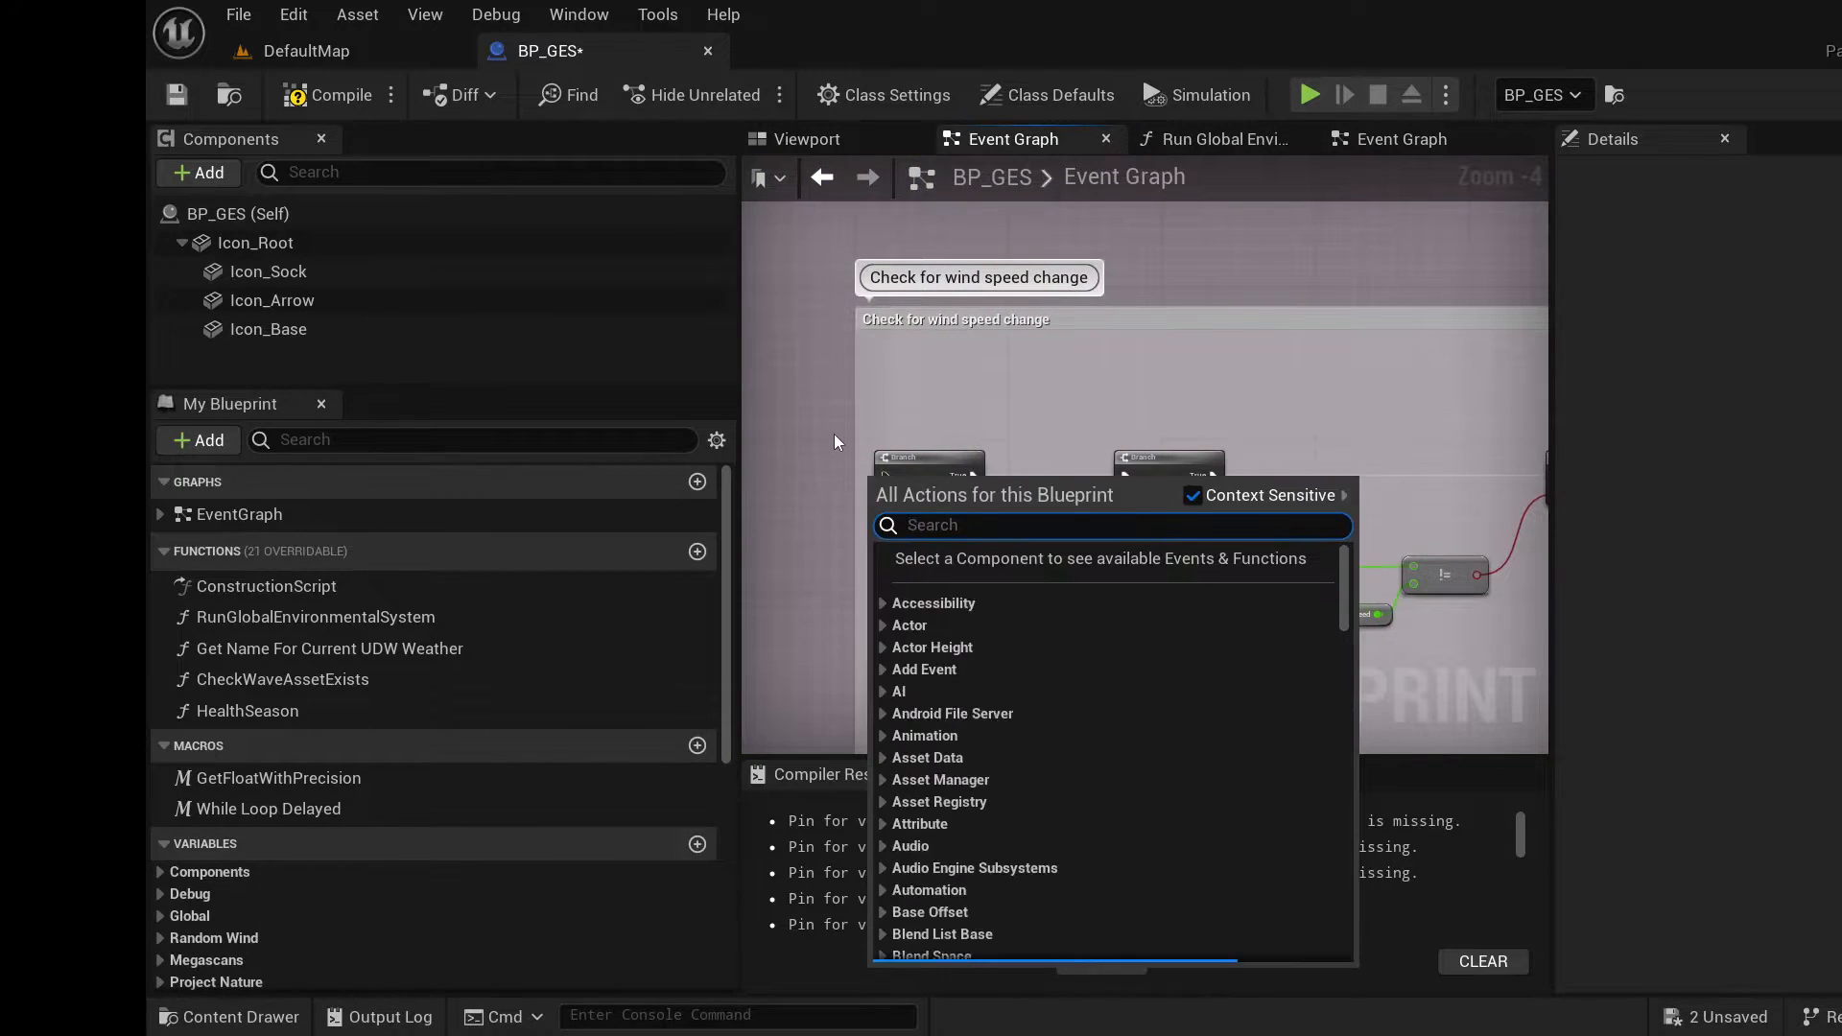
scroll(835, 441, down, 1)
right_drag(827, 444, 1245, 417)
drag(942, 458, 1303, 441)
right_drag(1119, 453, 1162, 496)
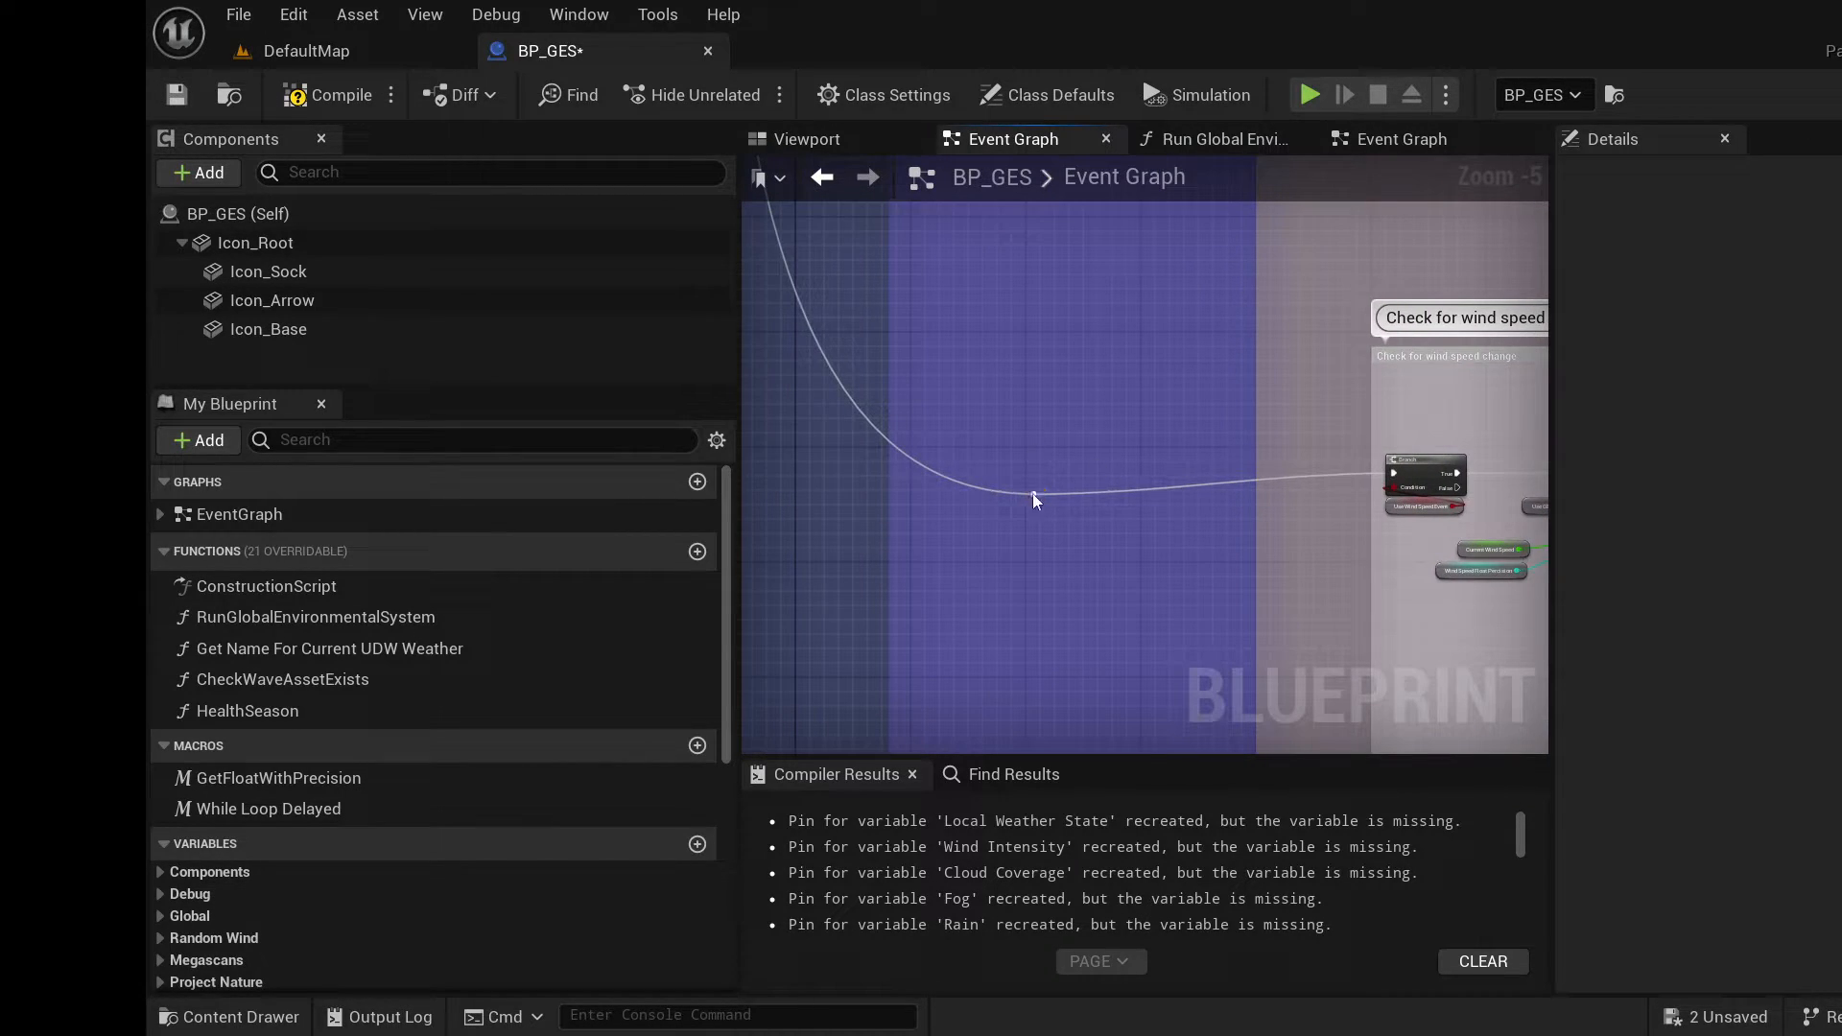
scroll(1033, 496, up, 5)
drag(1044, 461, 1071, 414)
Compile the BP_GES blueprint and save it.
scroll(838, 440, down, 9)
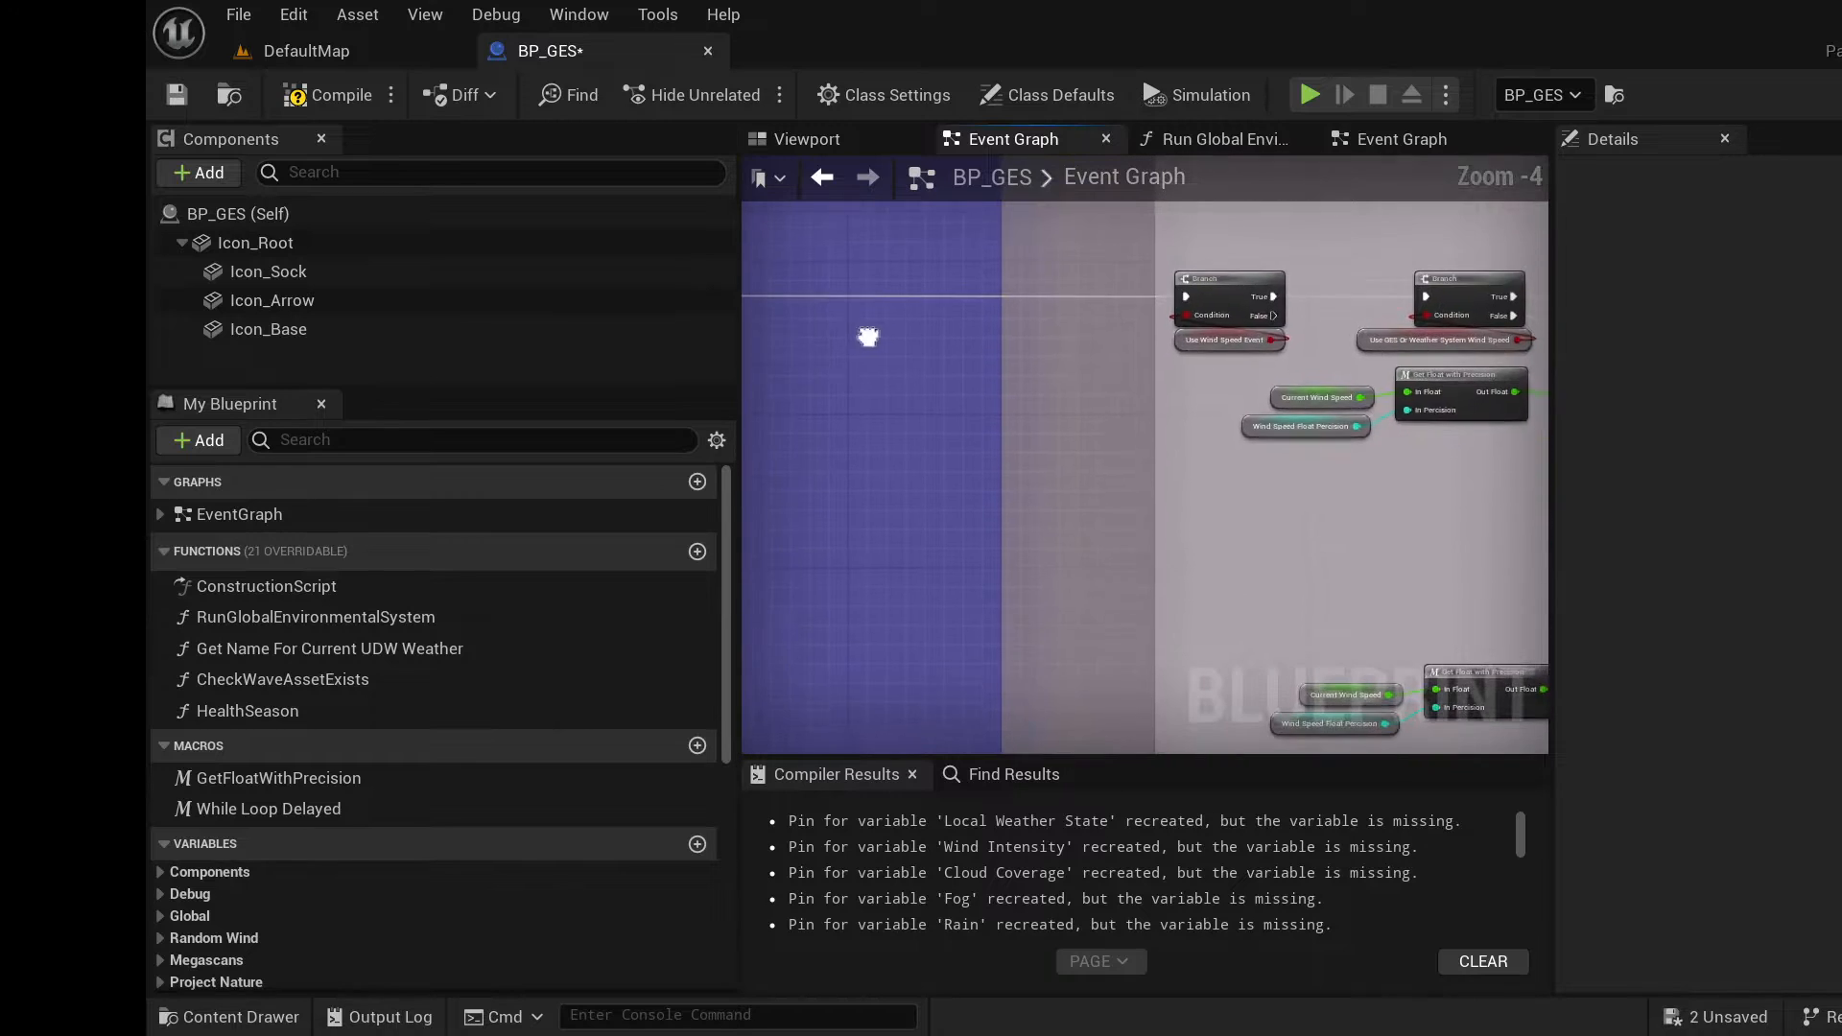
right_drag(928, 178, 935, 178)
right_drag(1058, 311, 1319, 156)
right_drag(1146, 438, 1103, 392)
scroll(1057, 342, down, 4)
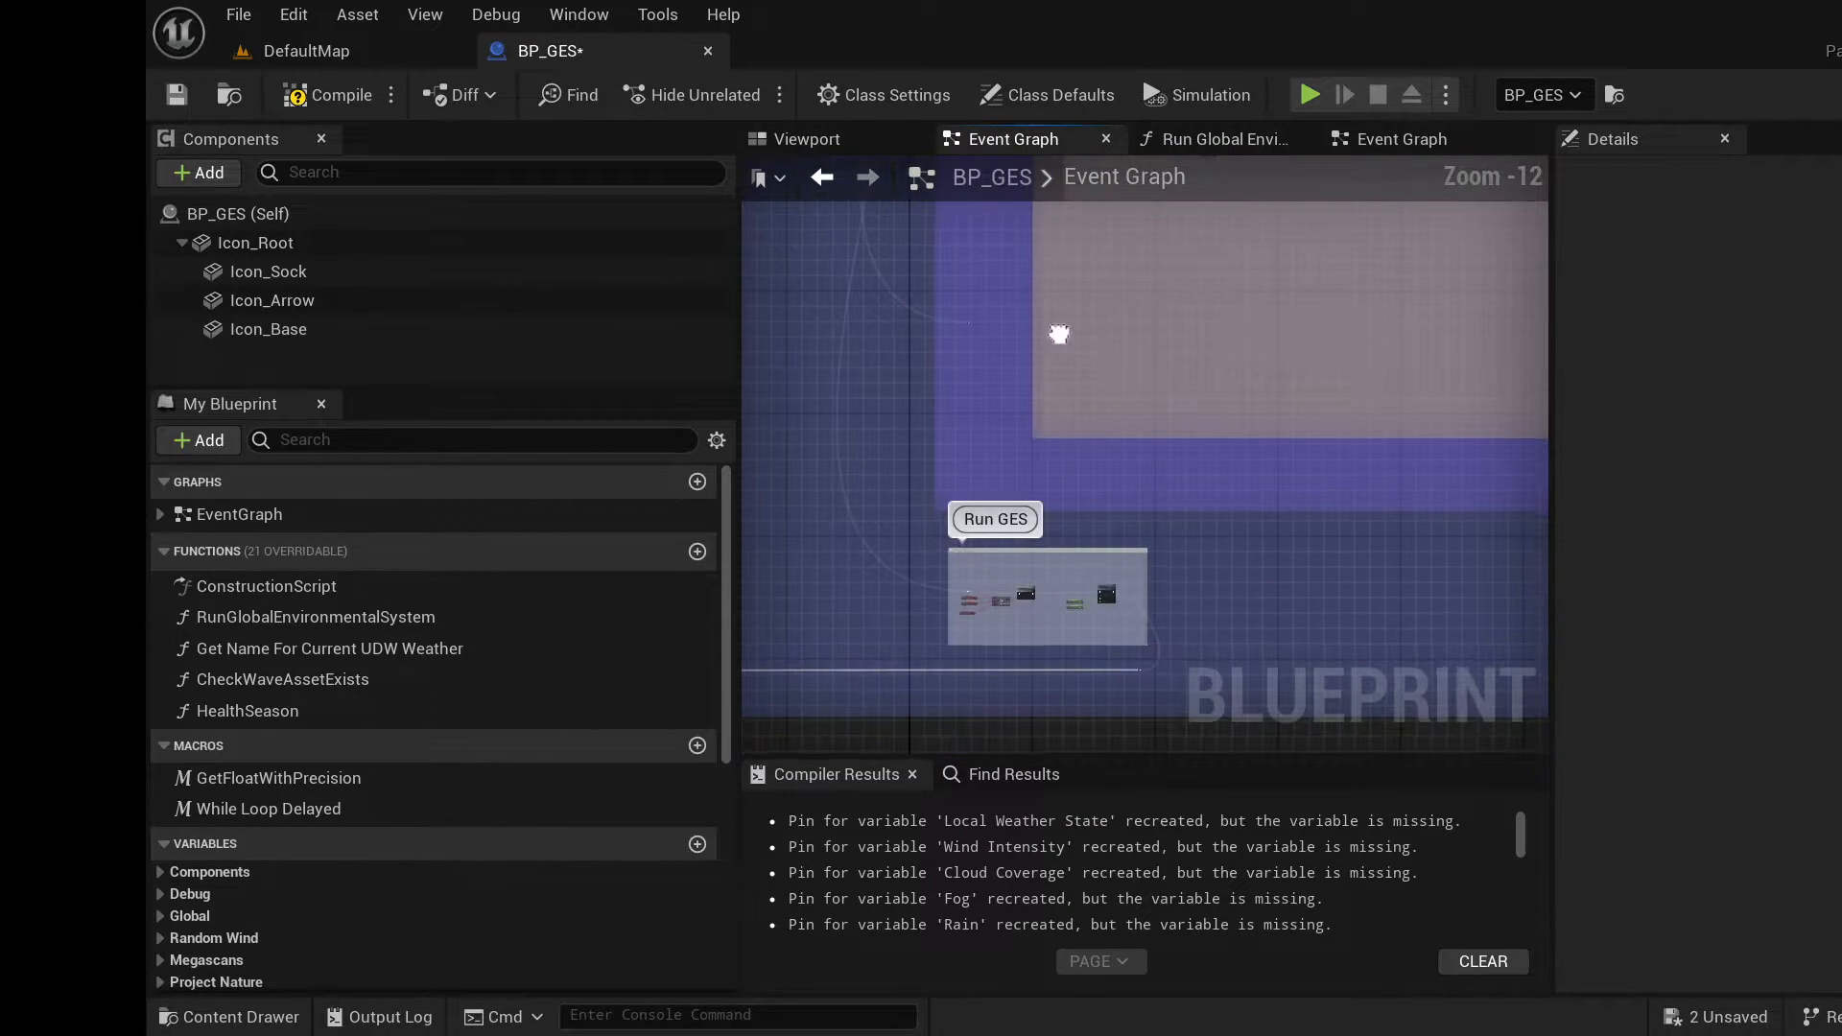
right_click(1058, 335)
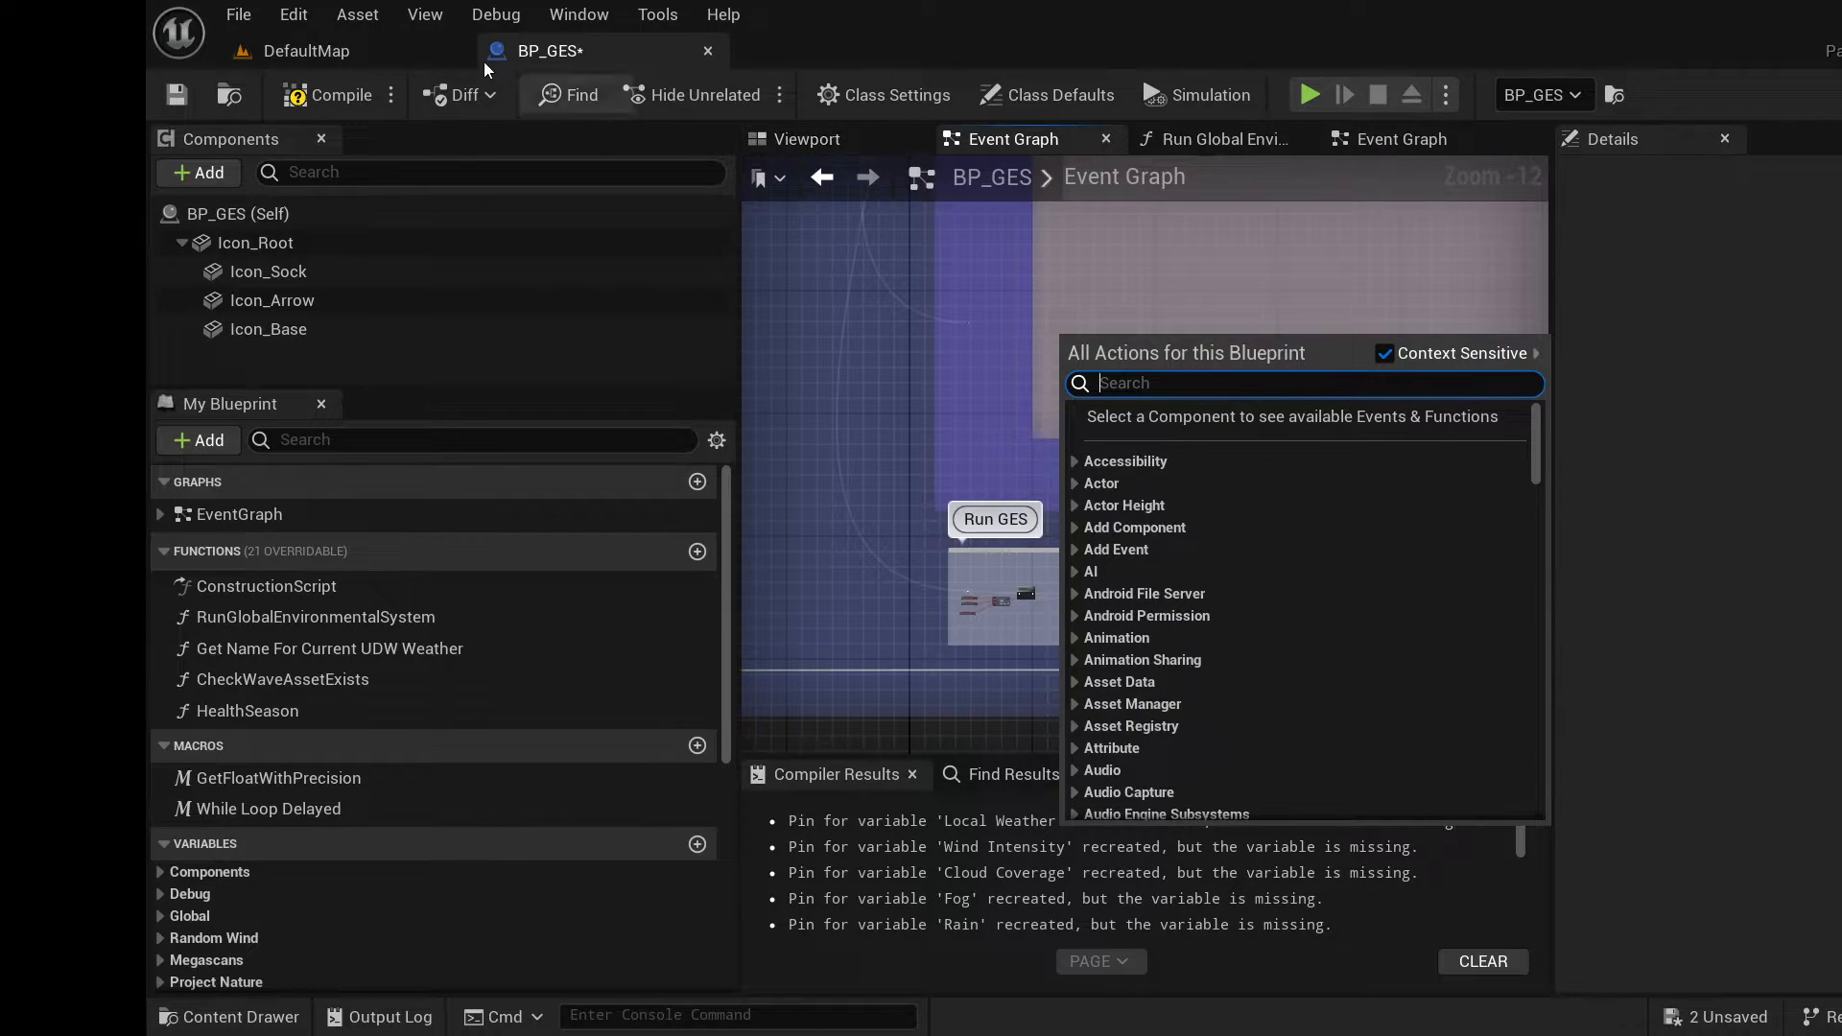
click(907, 357)
click(176, 95)
click(316, 95)
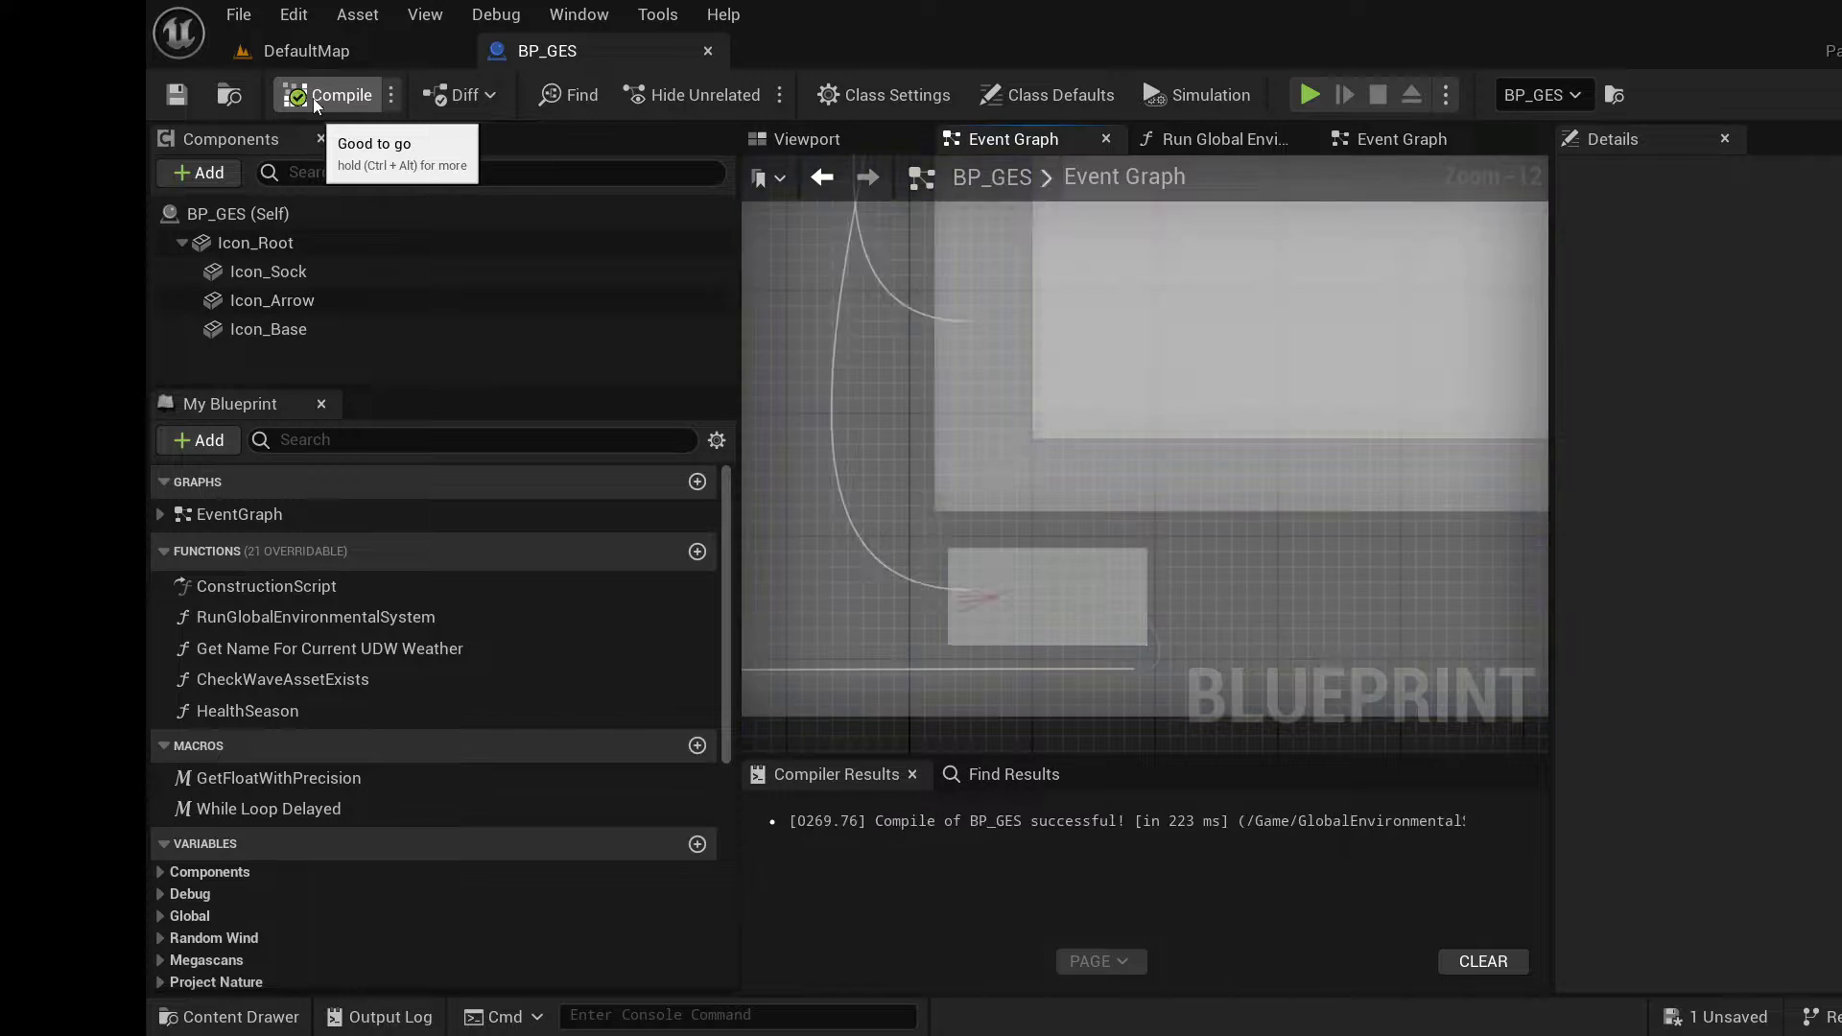
click(165, 102)
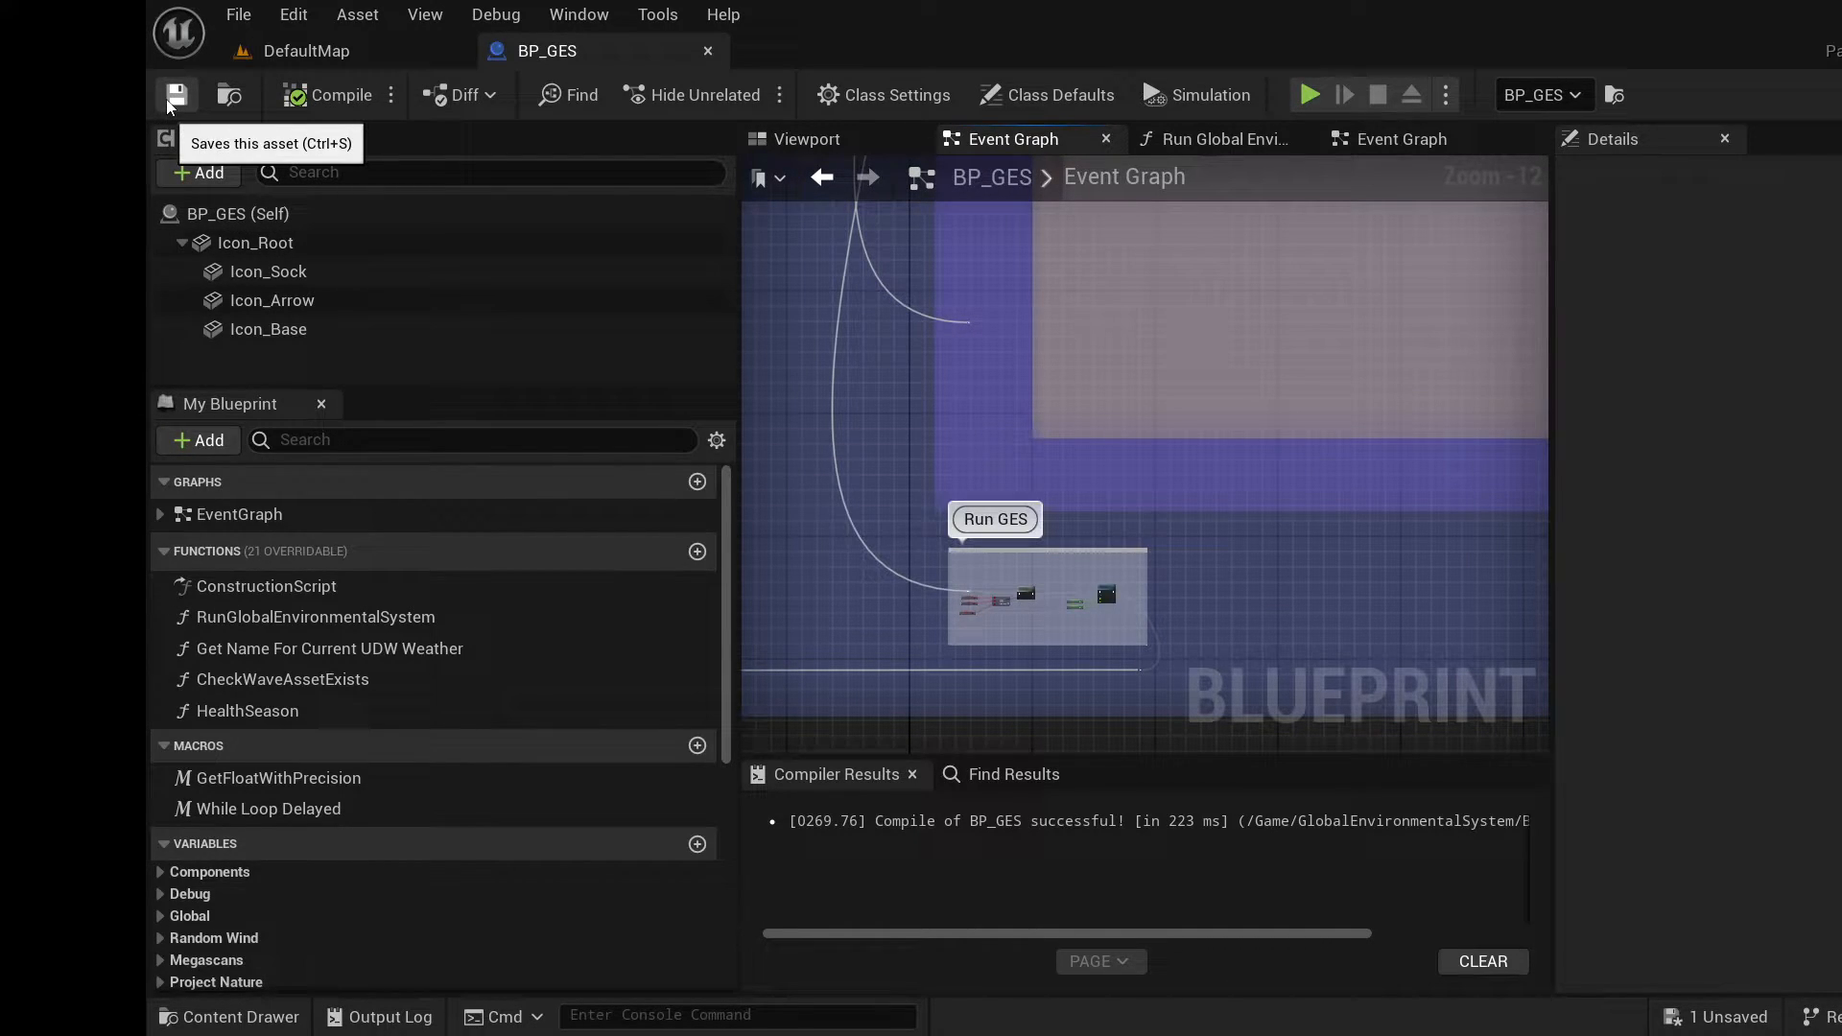
Switch to DefaultMap, select SkyCreator_ControllerExample and examine its settings, including the Weather options.
click(305, 53)
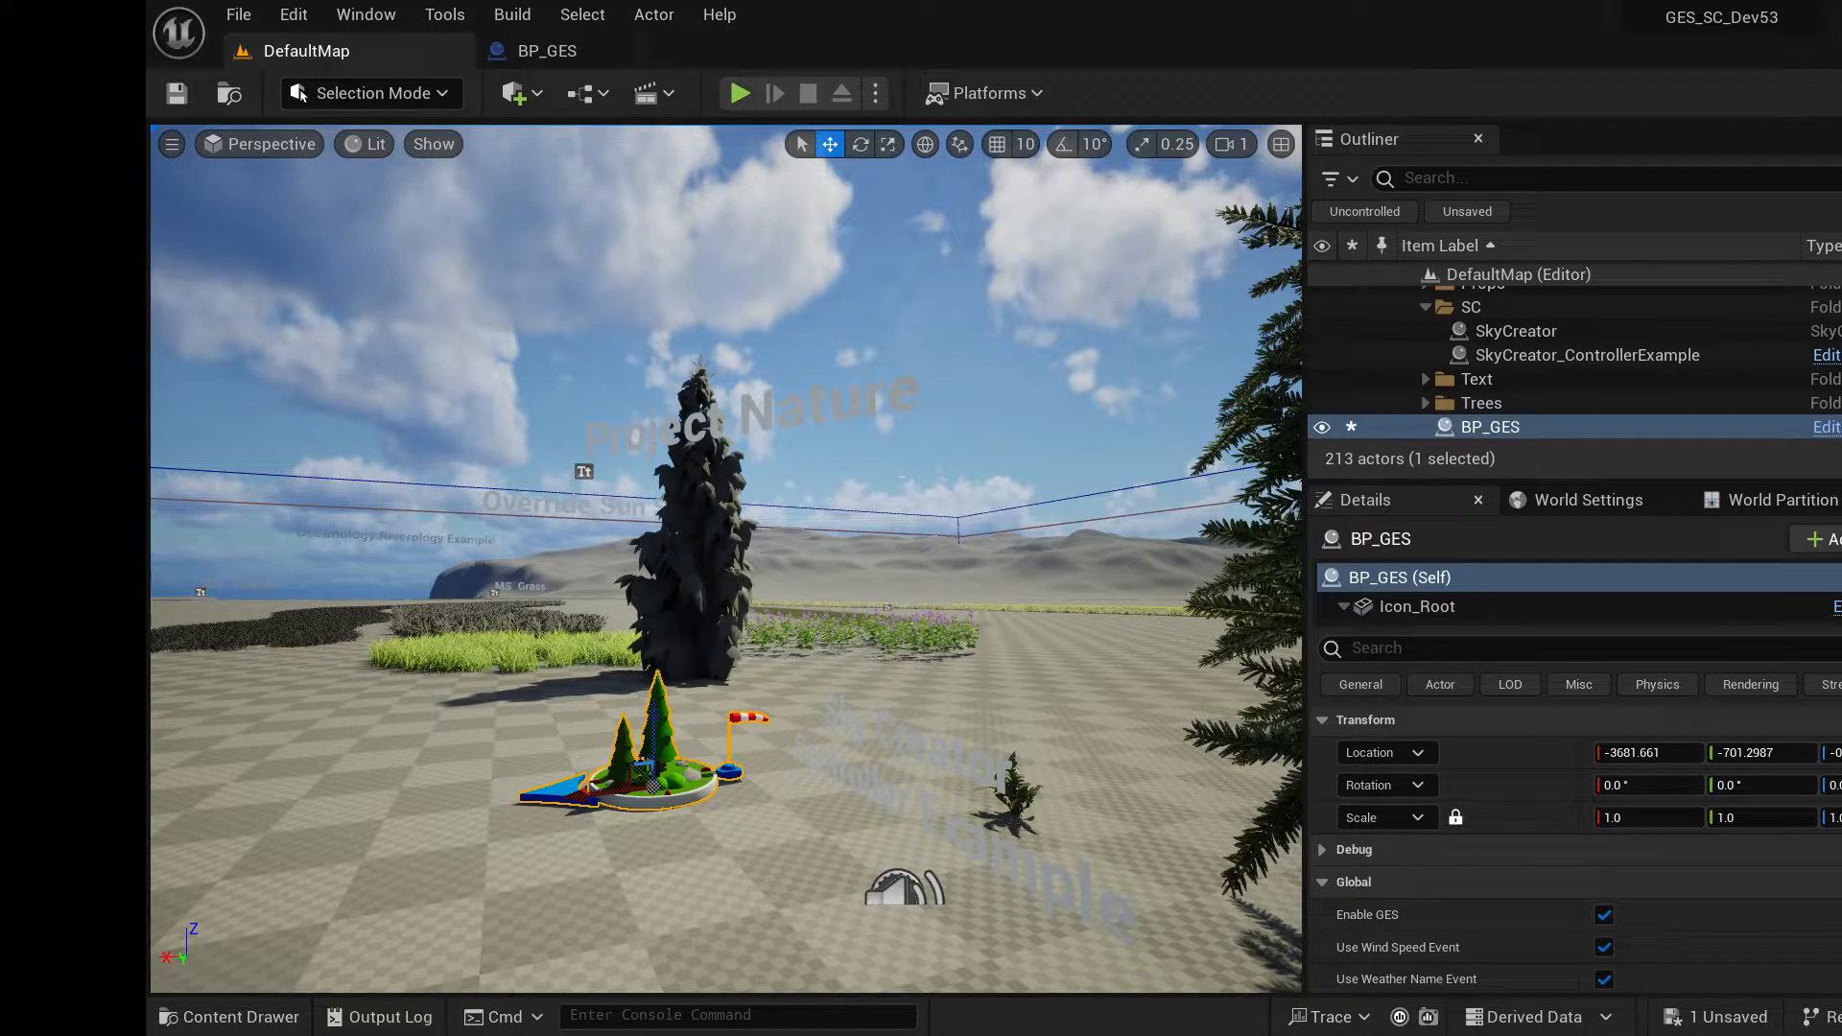
click(1556, 355)
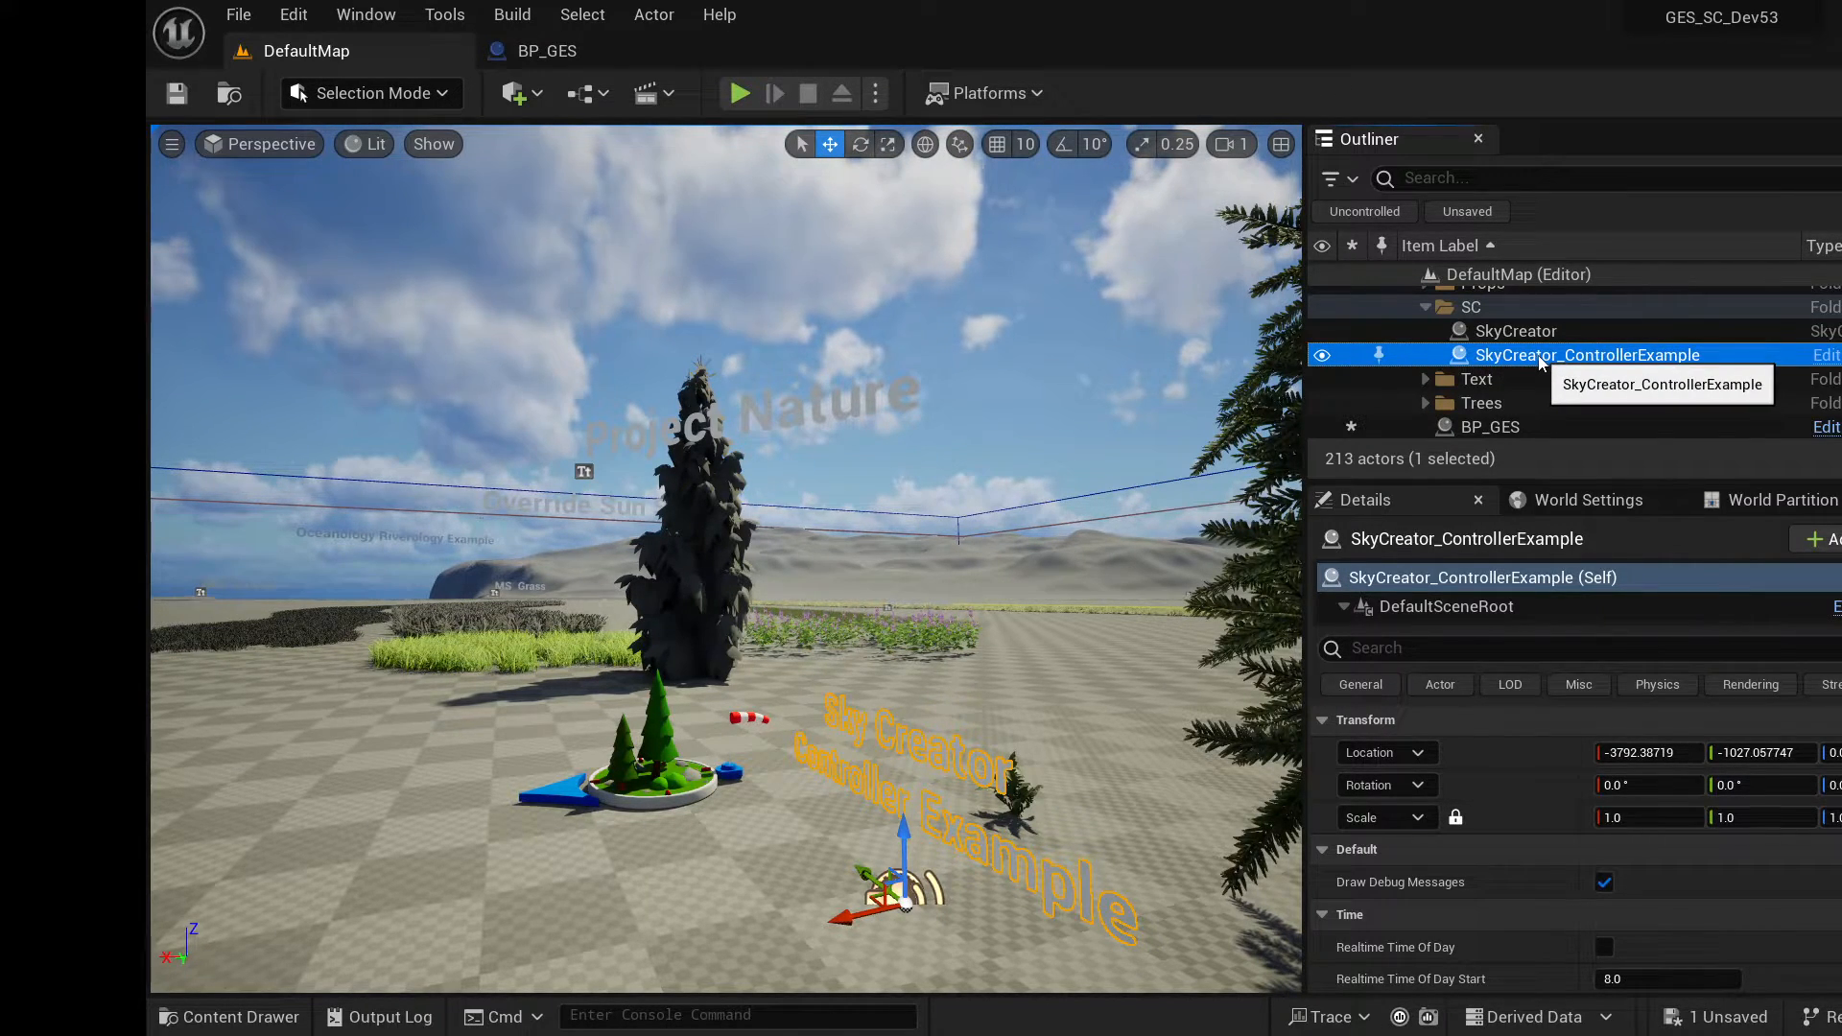
scroll(1794, 805, down, 10)
scroll(1793, 808, down, 8)
scroll(1793, 809, up, 6)
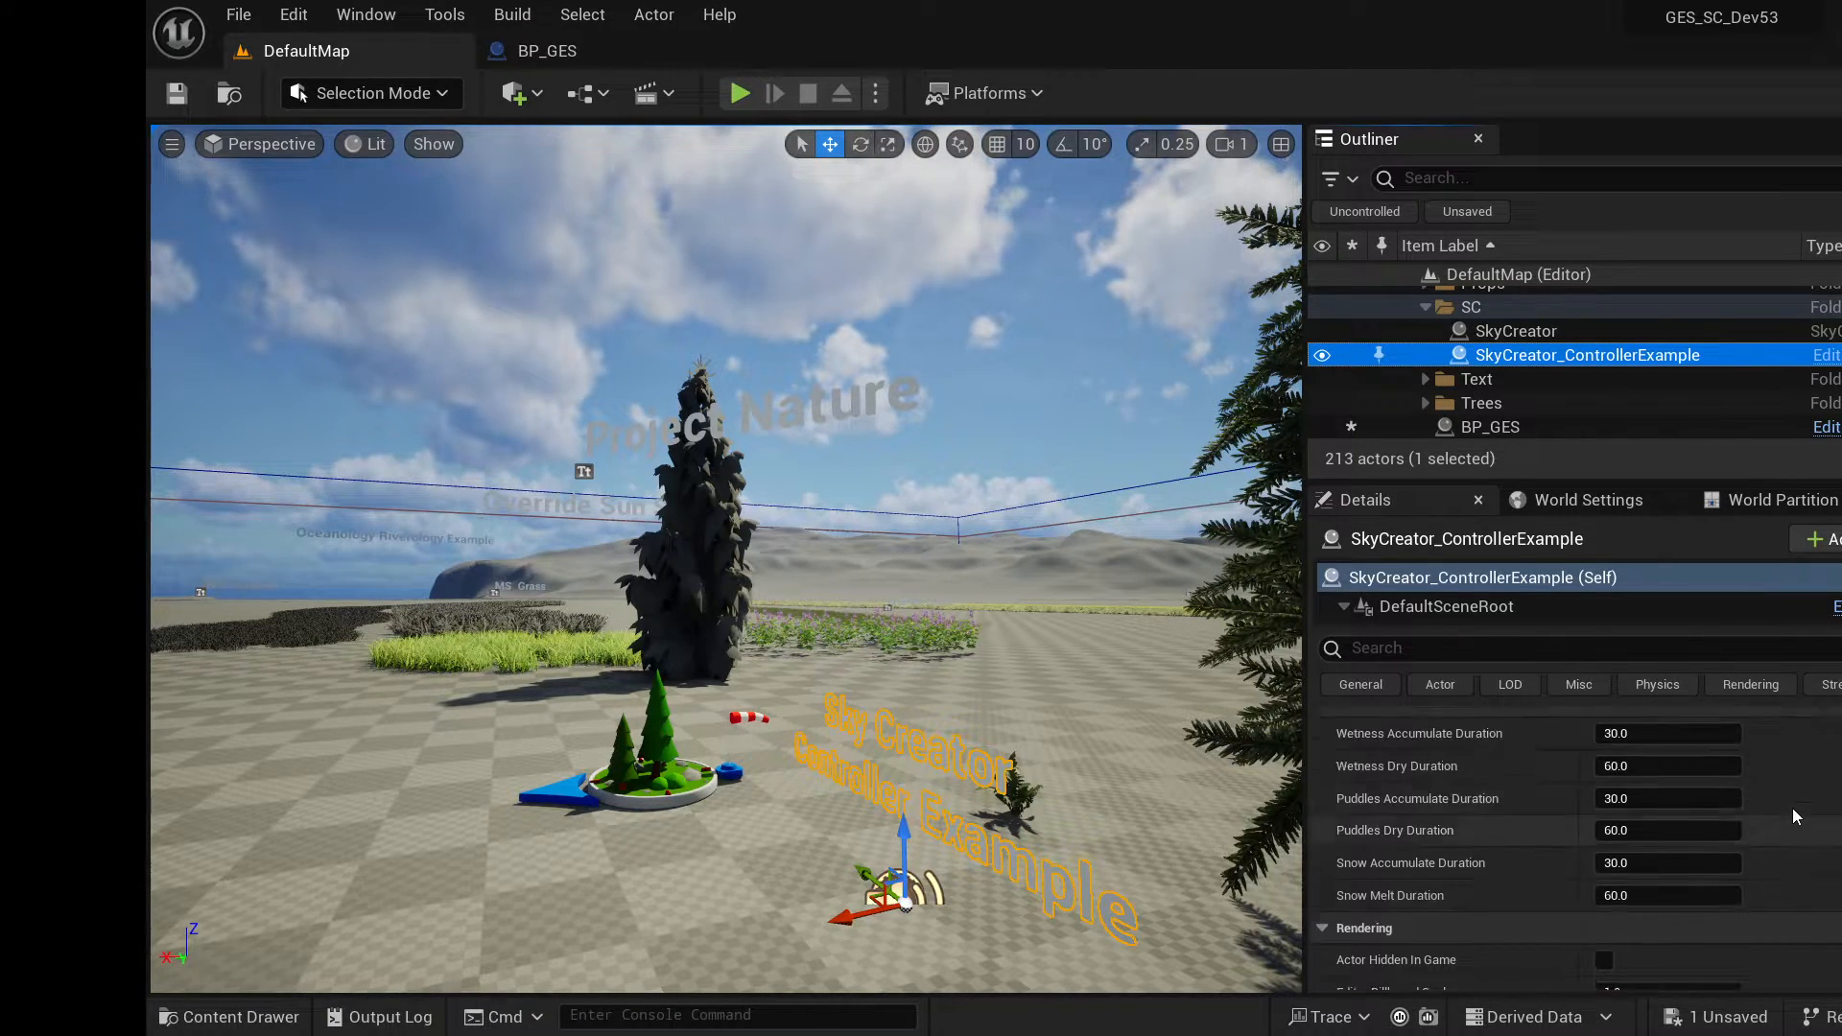
scroll(1793, 807, up, 10)
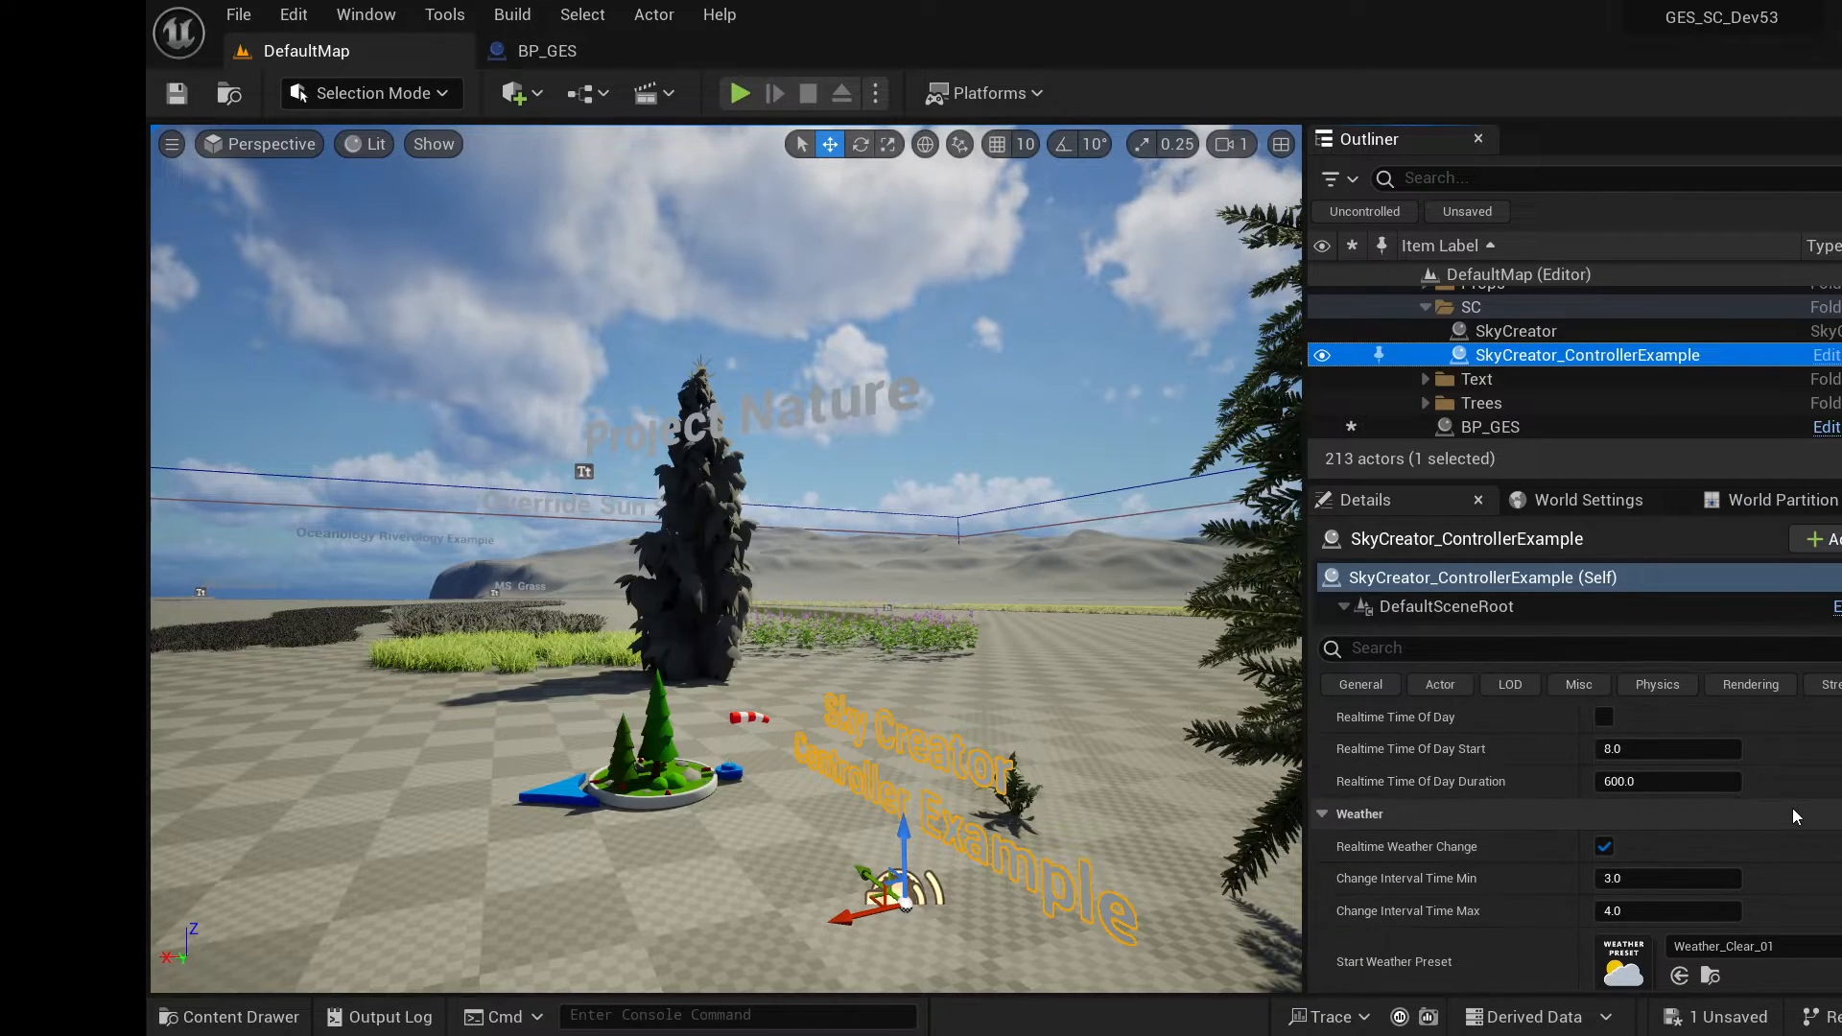
Review SkyCreator_ControllerExample's time, weather, wind and weather material settings, and look through the level's actors around it.
scroll(1793, 808, down, 15)
scroll(1788, 813, down, 3)
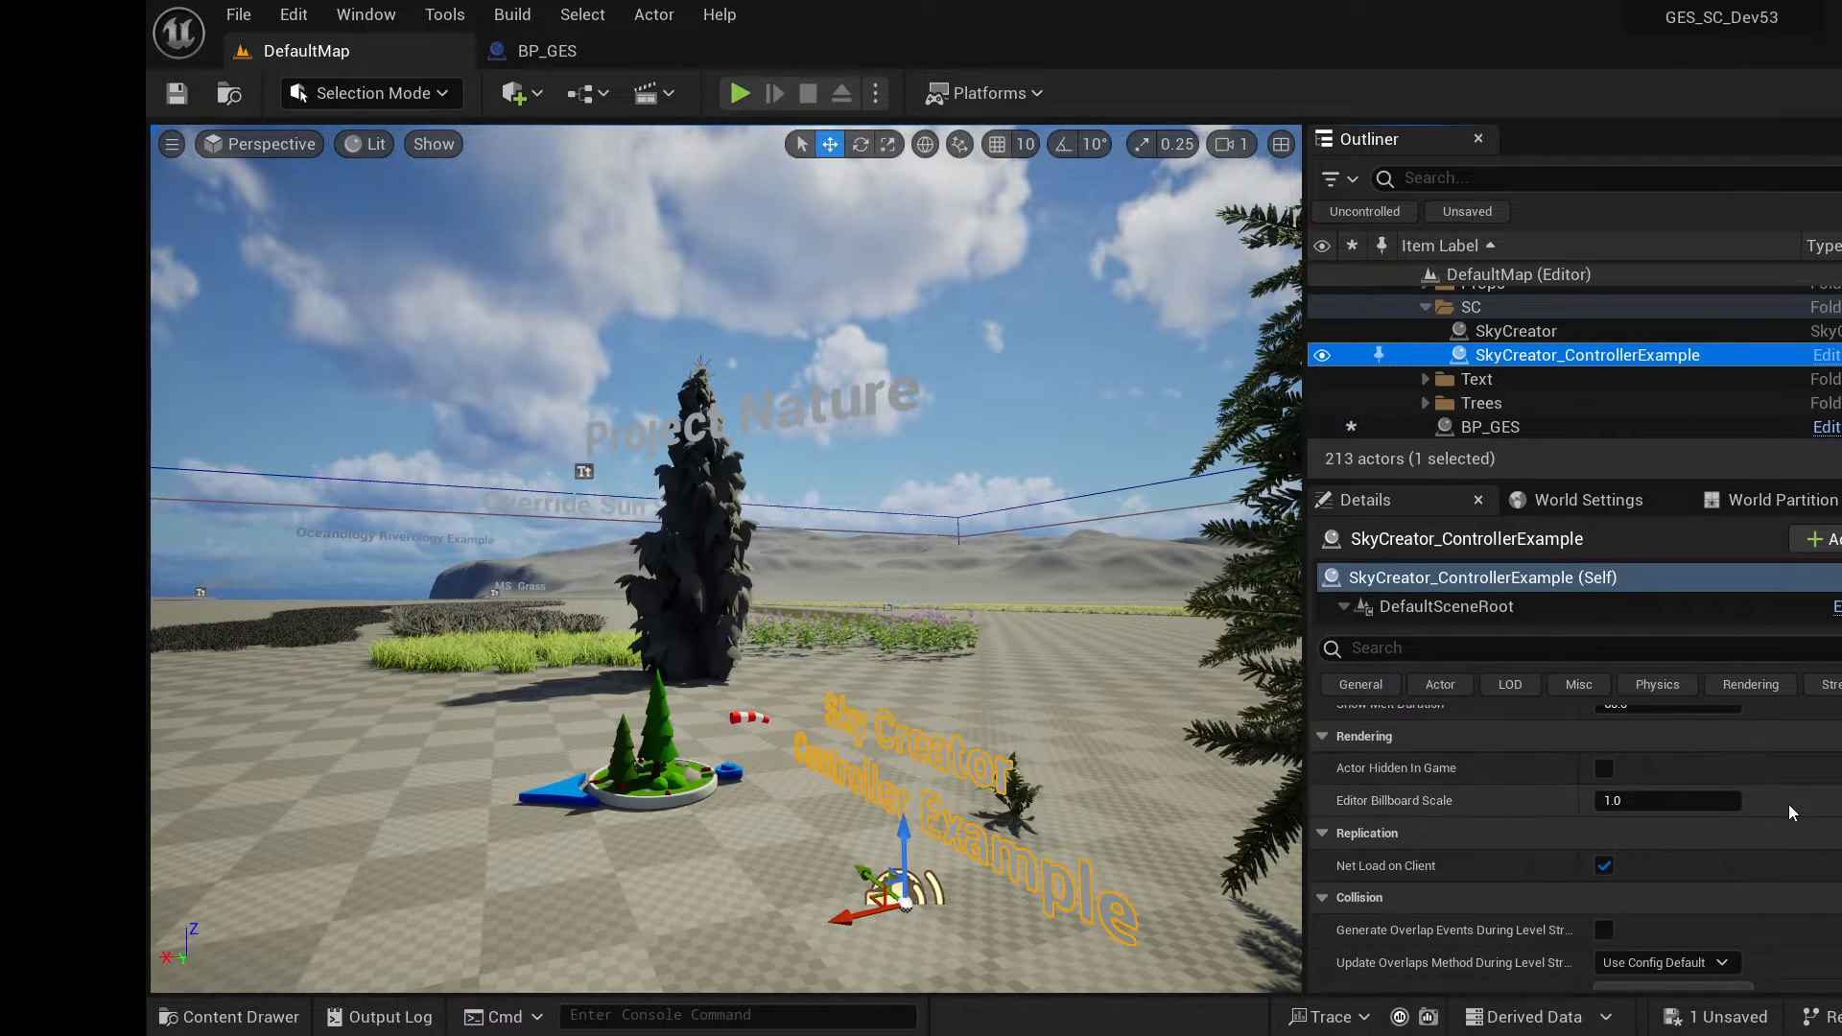
scroll(1789, 812, up, 6)
scroll(1790, 811, up, 4)
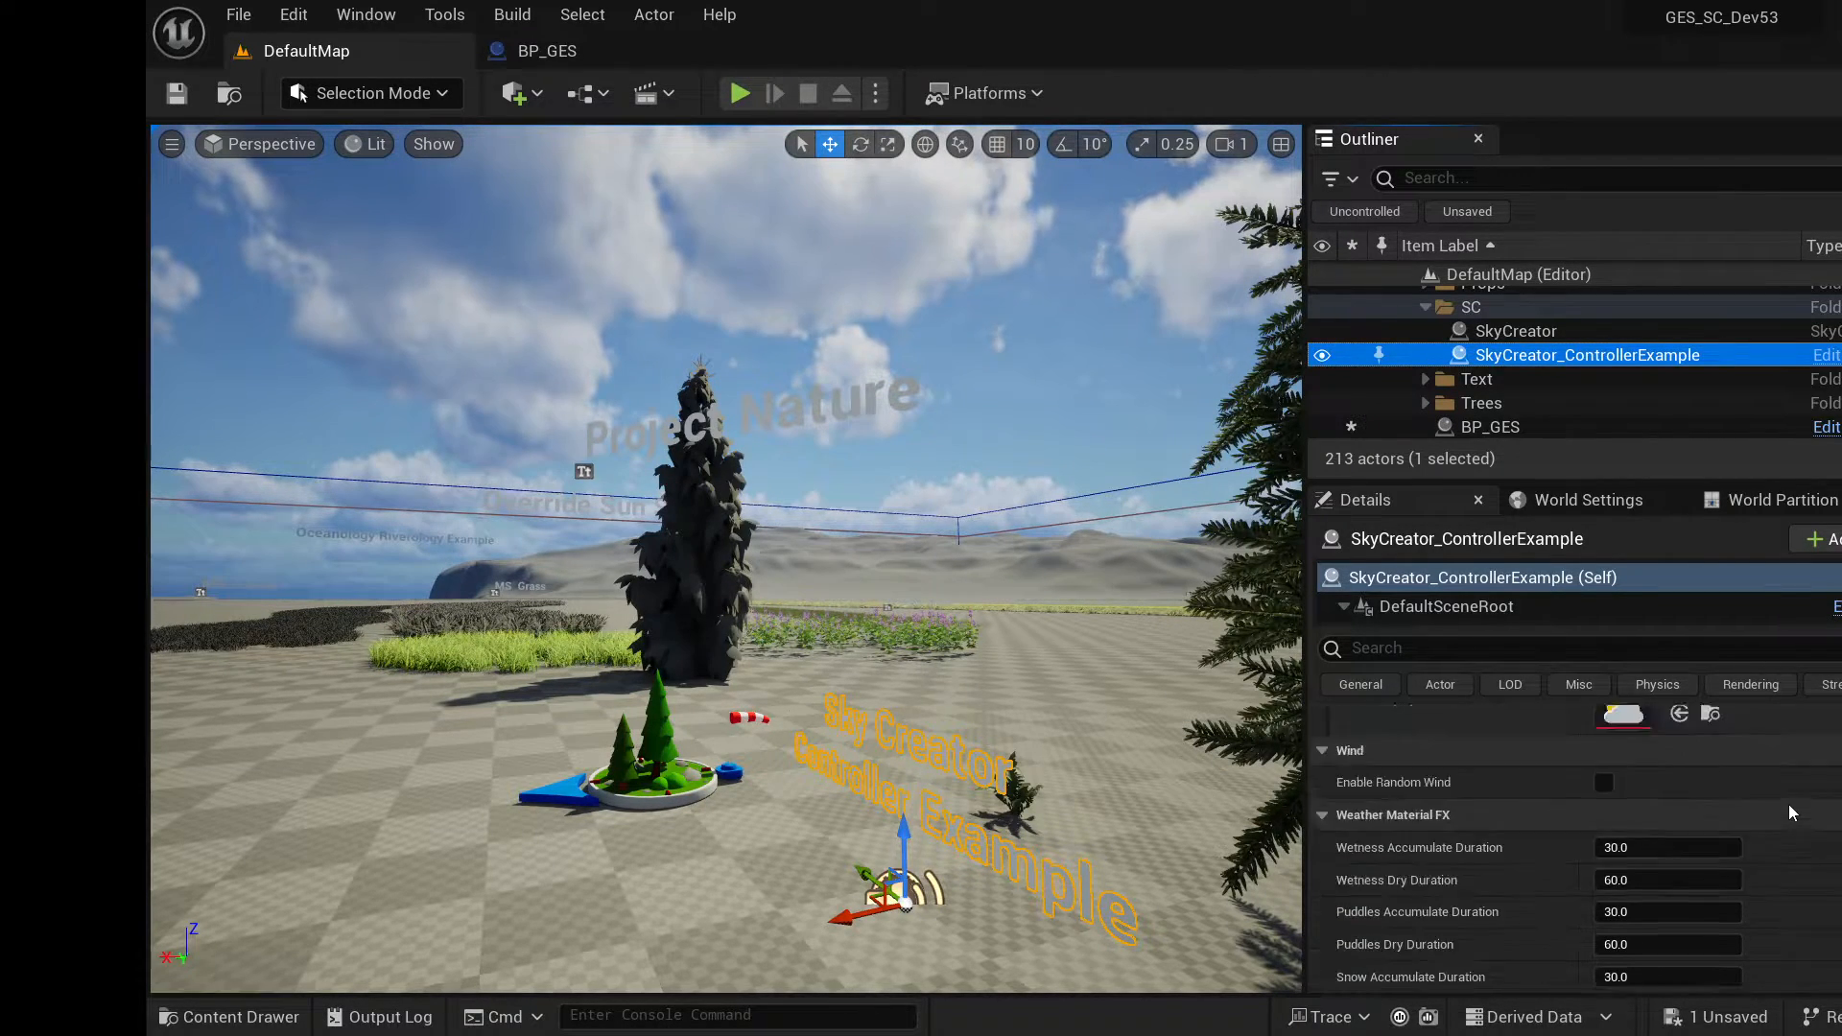
scroll(1788, 804, up, 2)
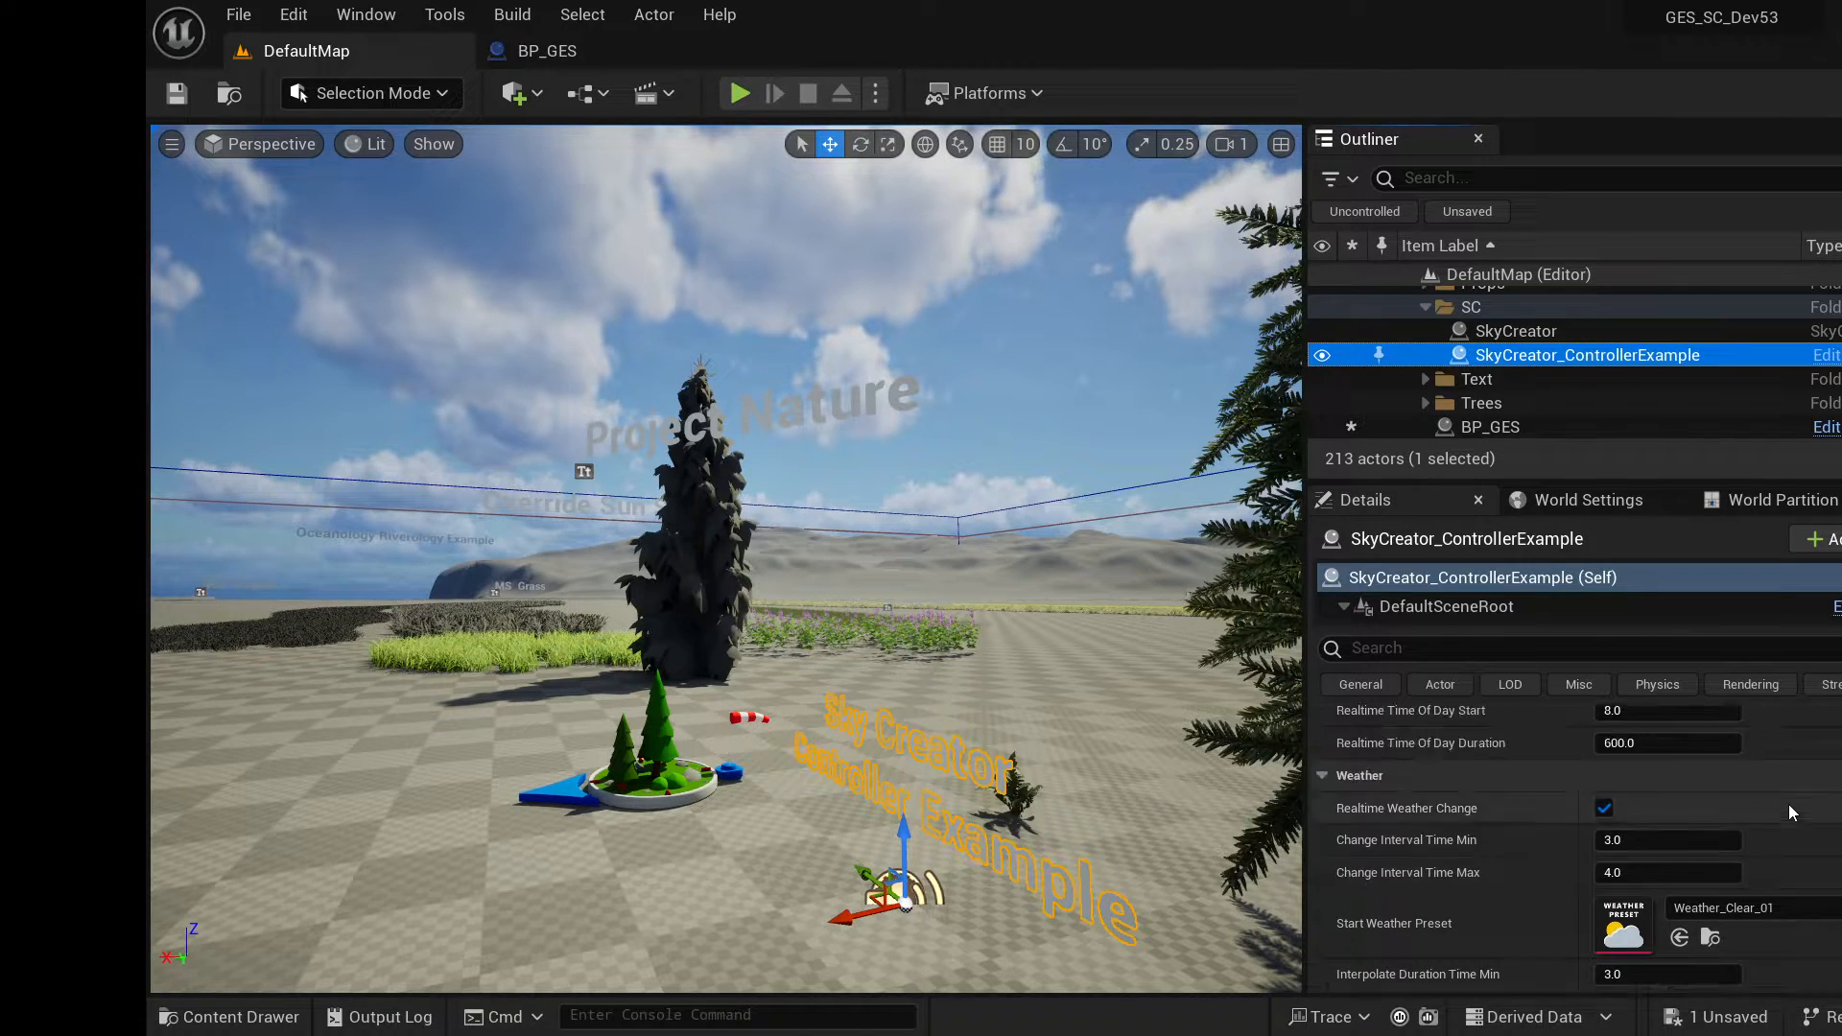
scroll(1788, 813, up, 1)
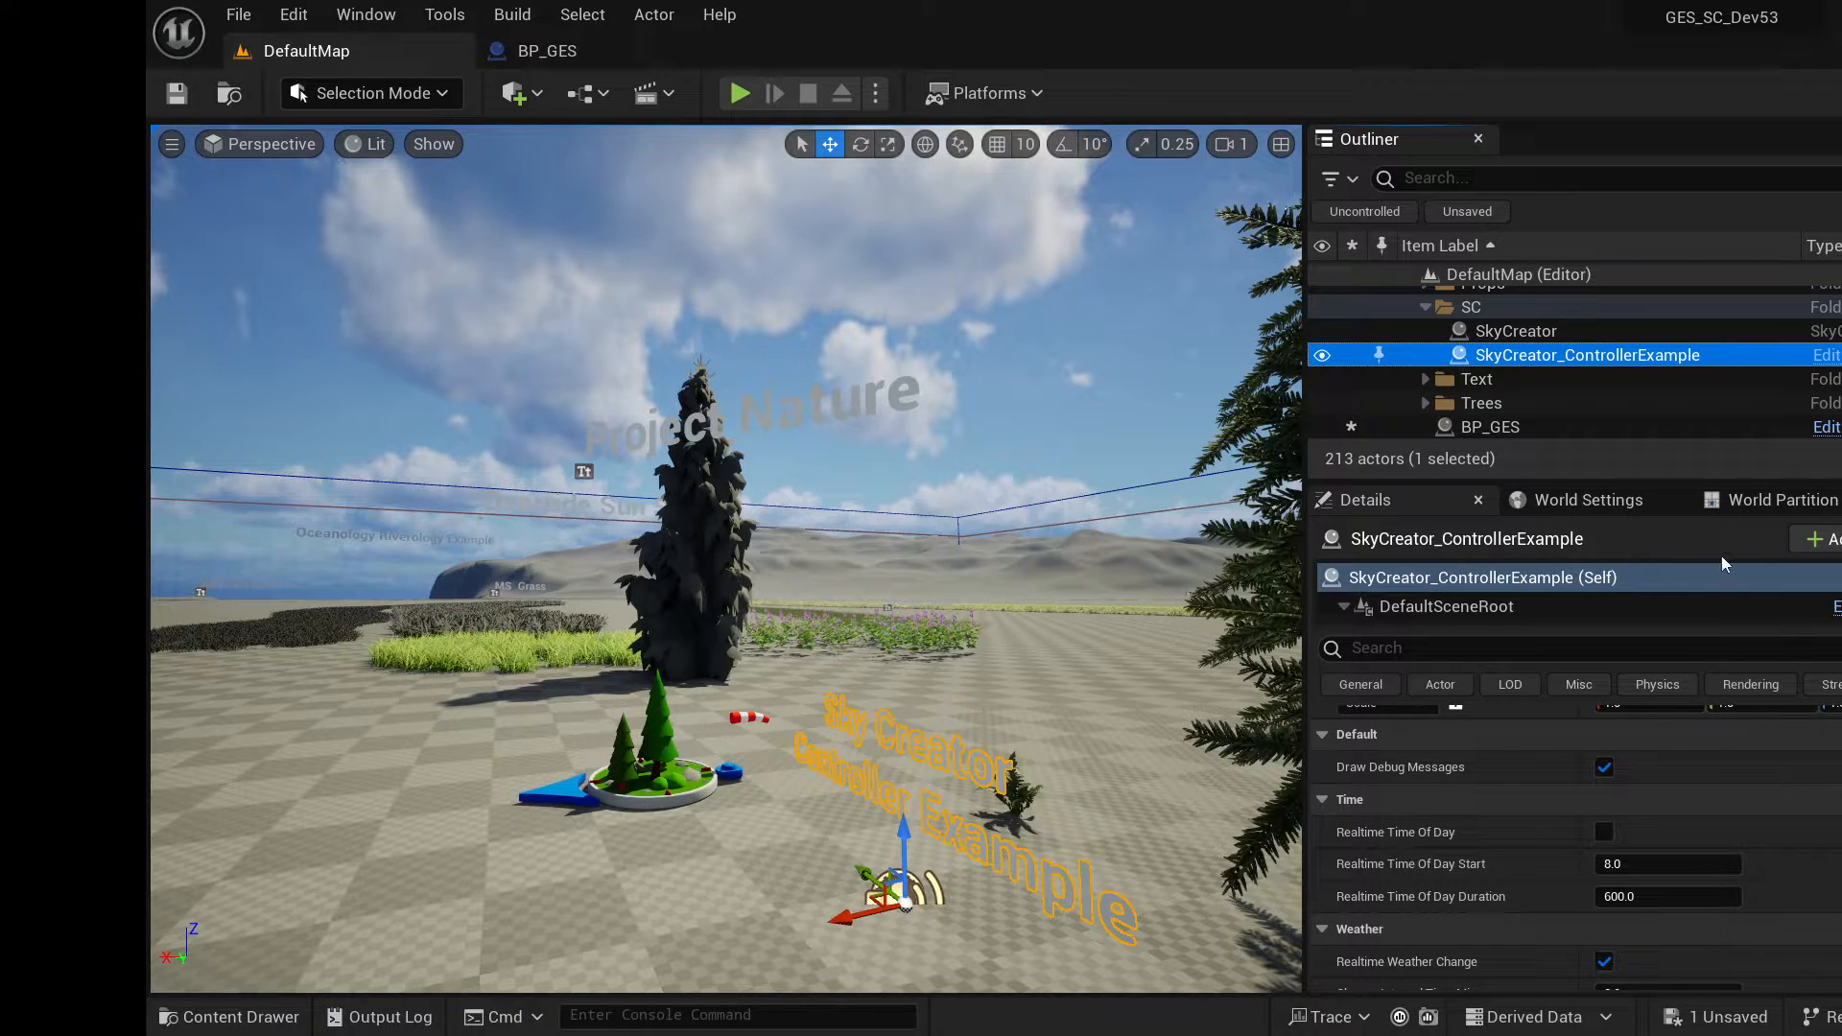
scroll(1671, 382, up, 3)
scroll(1672, 381, down, 2)
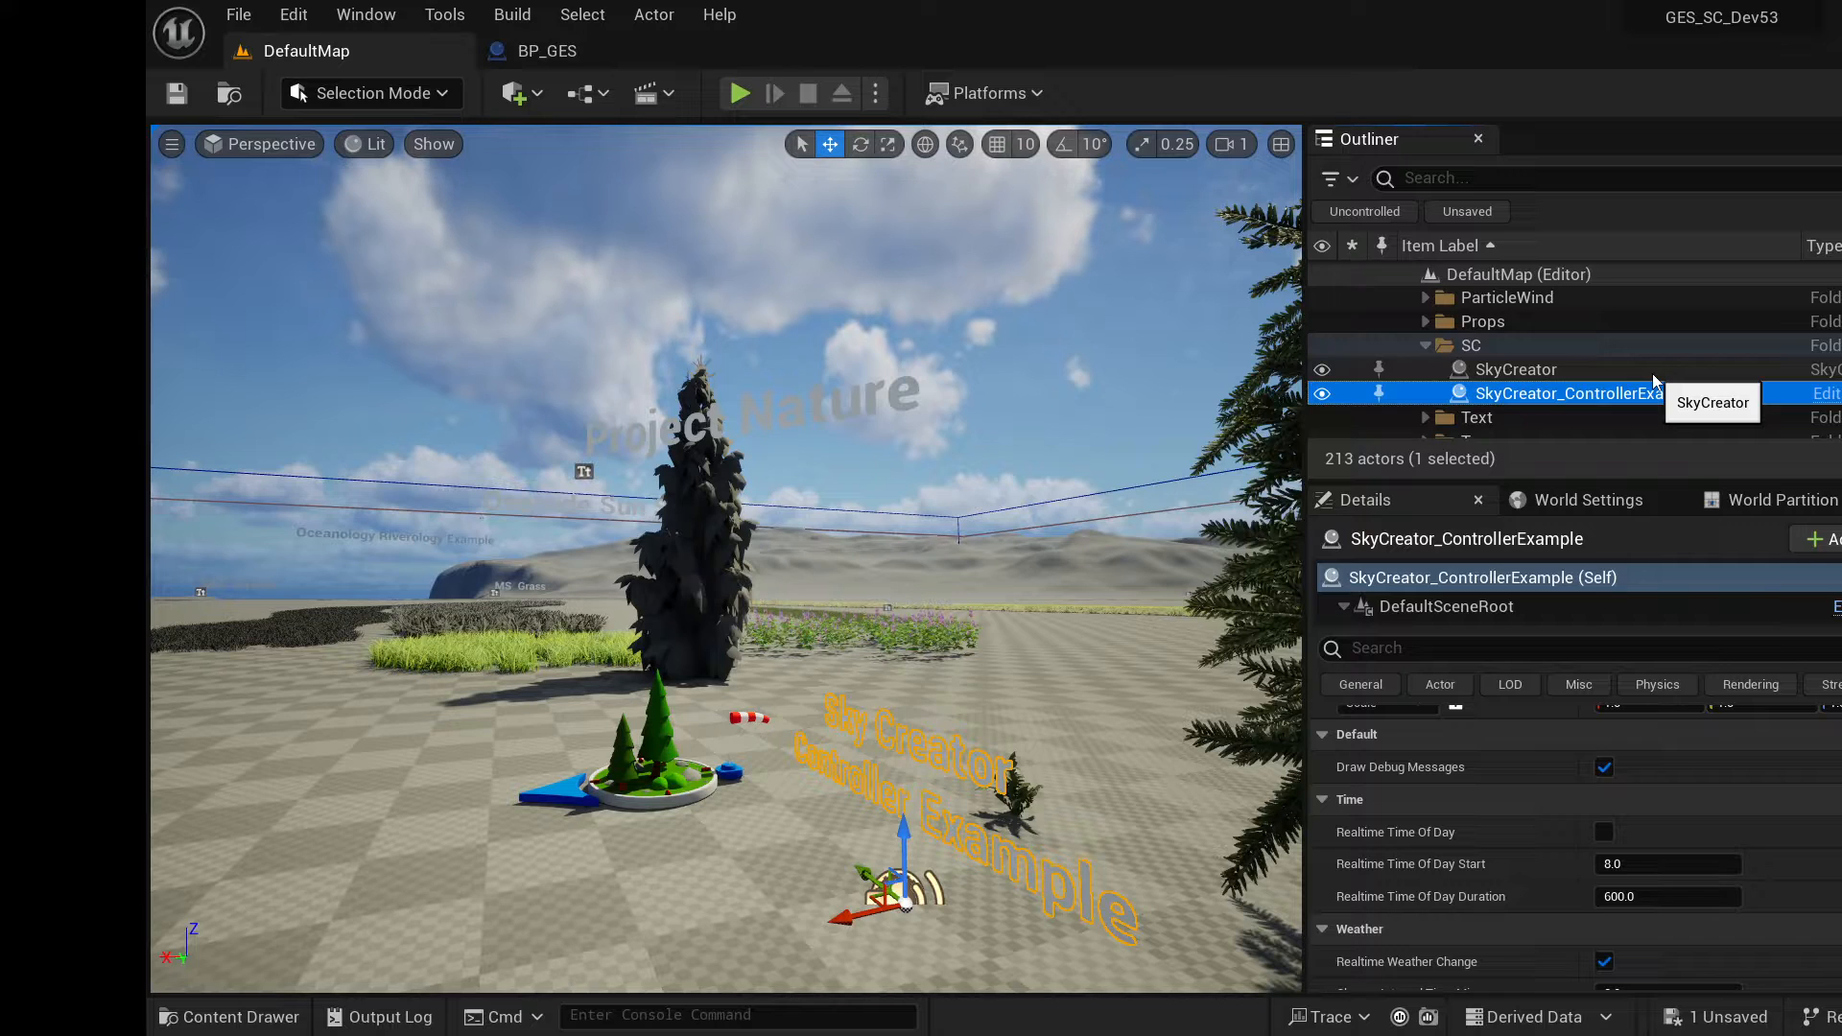
scroll(1535, 864, up, 3)
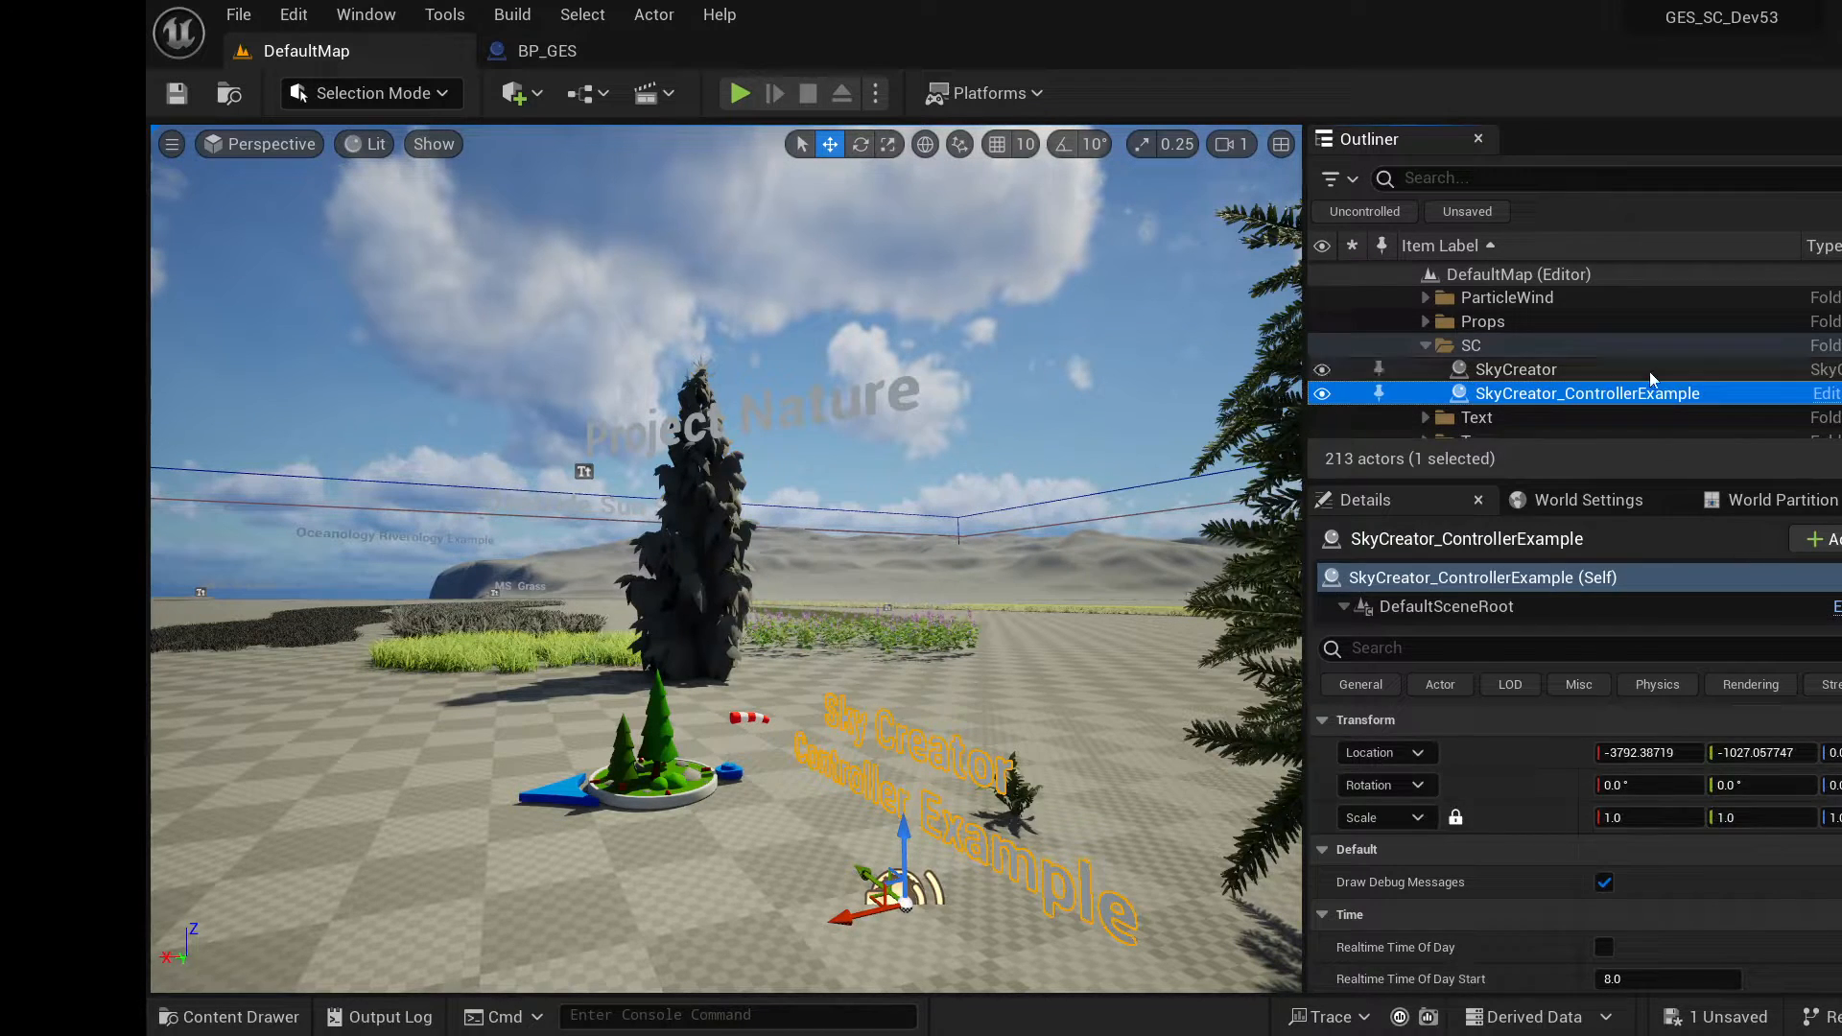
scroll(1603, 383, up, 5)
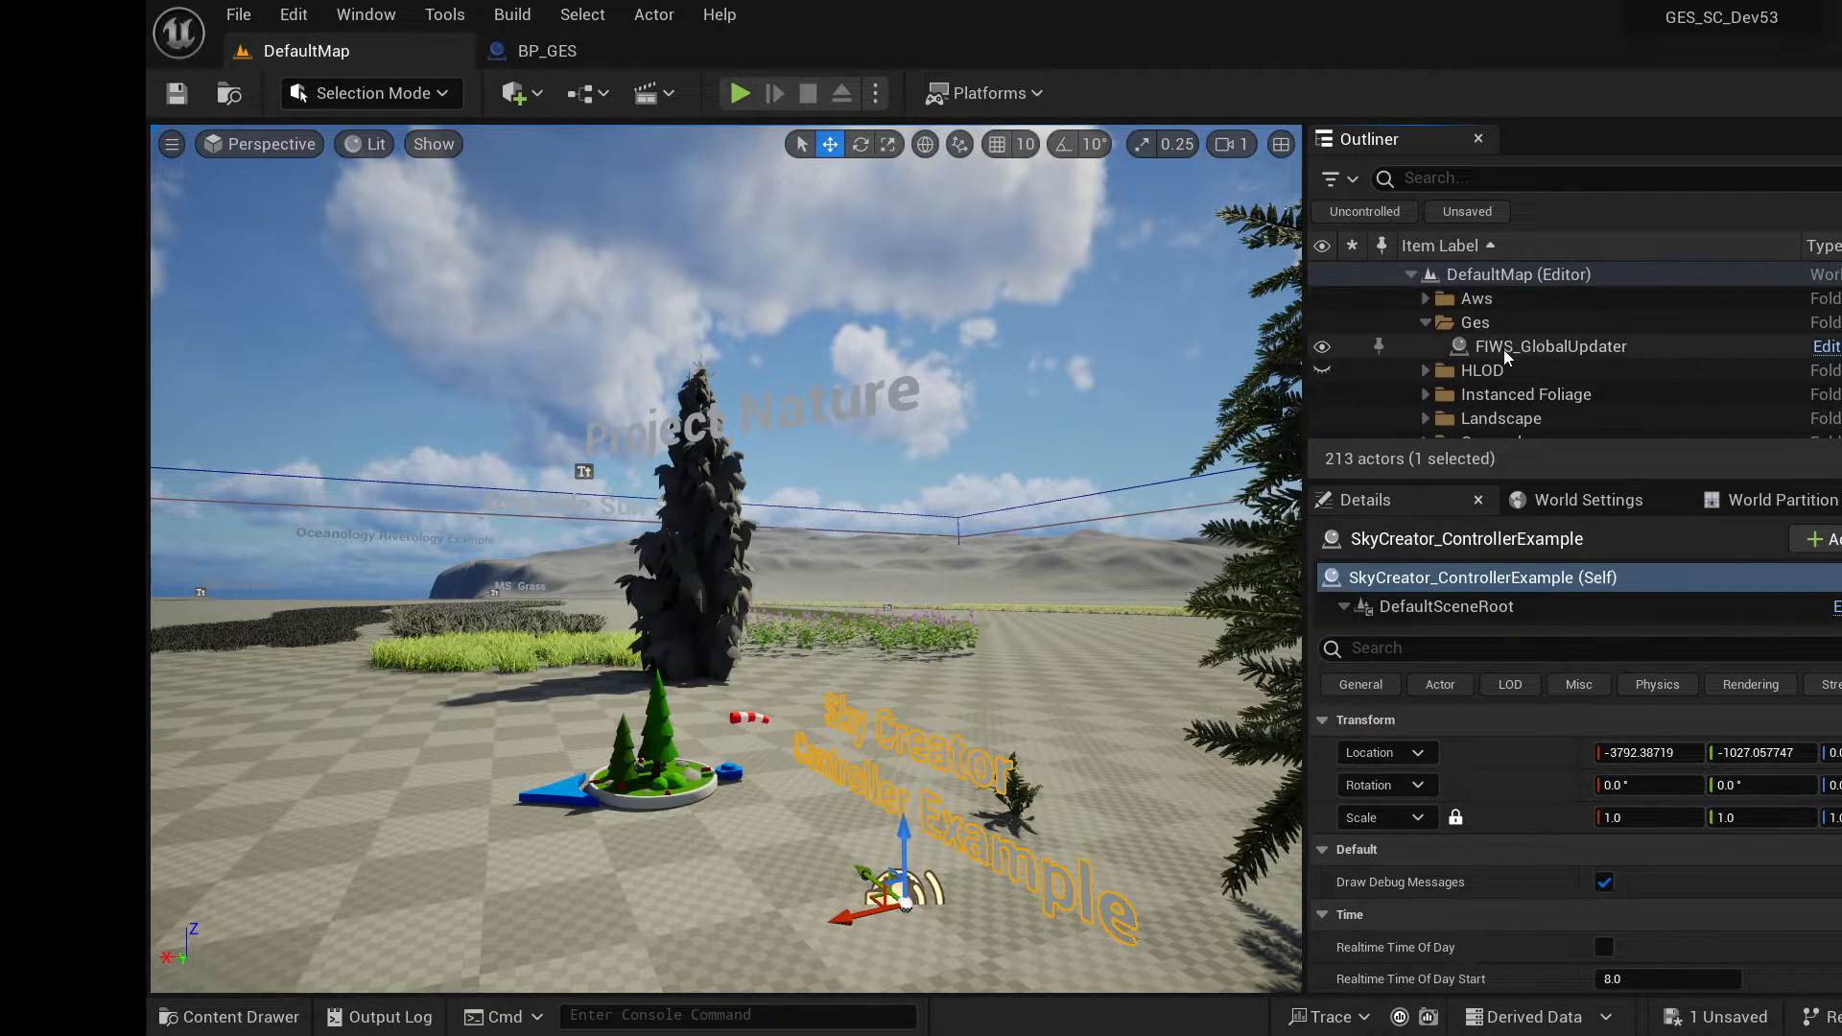
Select the BP_GES actor in the level and set its Wind Speed Float Percision to 0.
scroll(1504, 349, down, 5)
click(1497, 404)
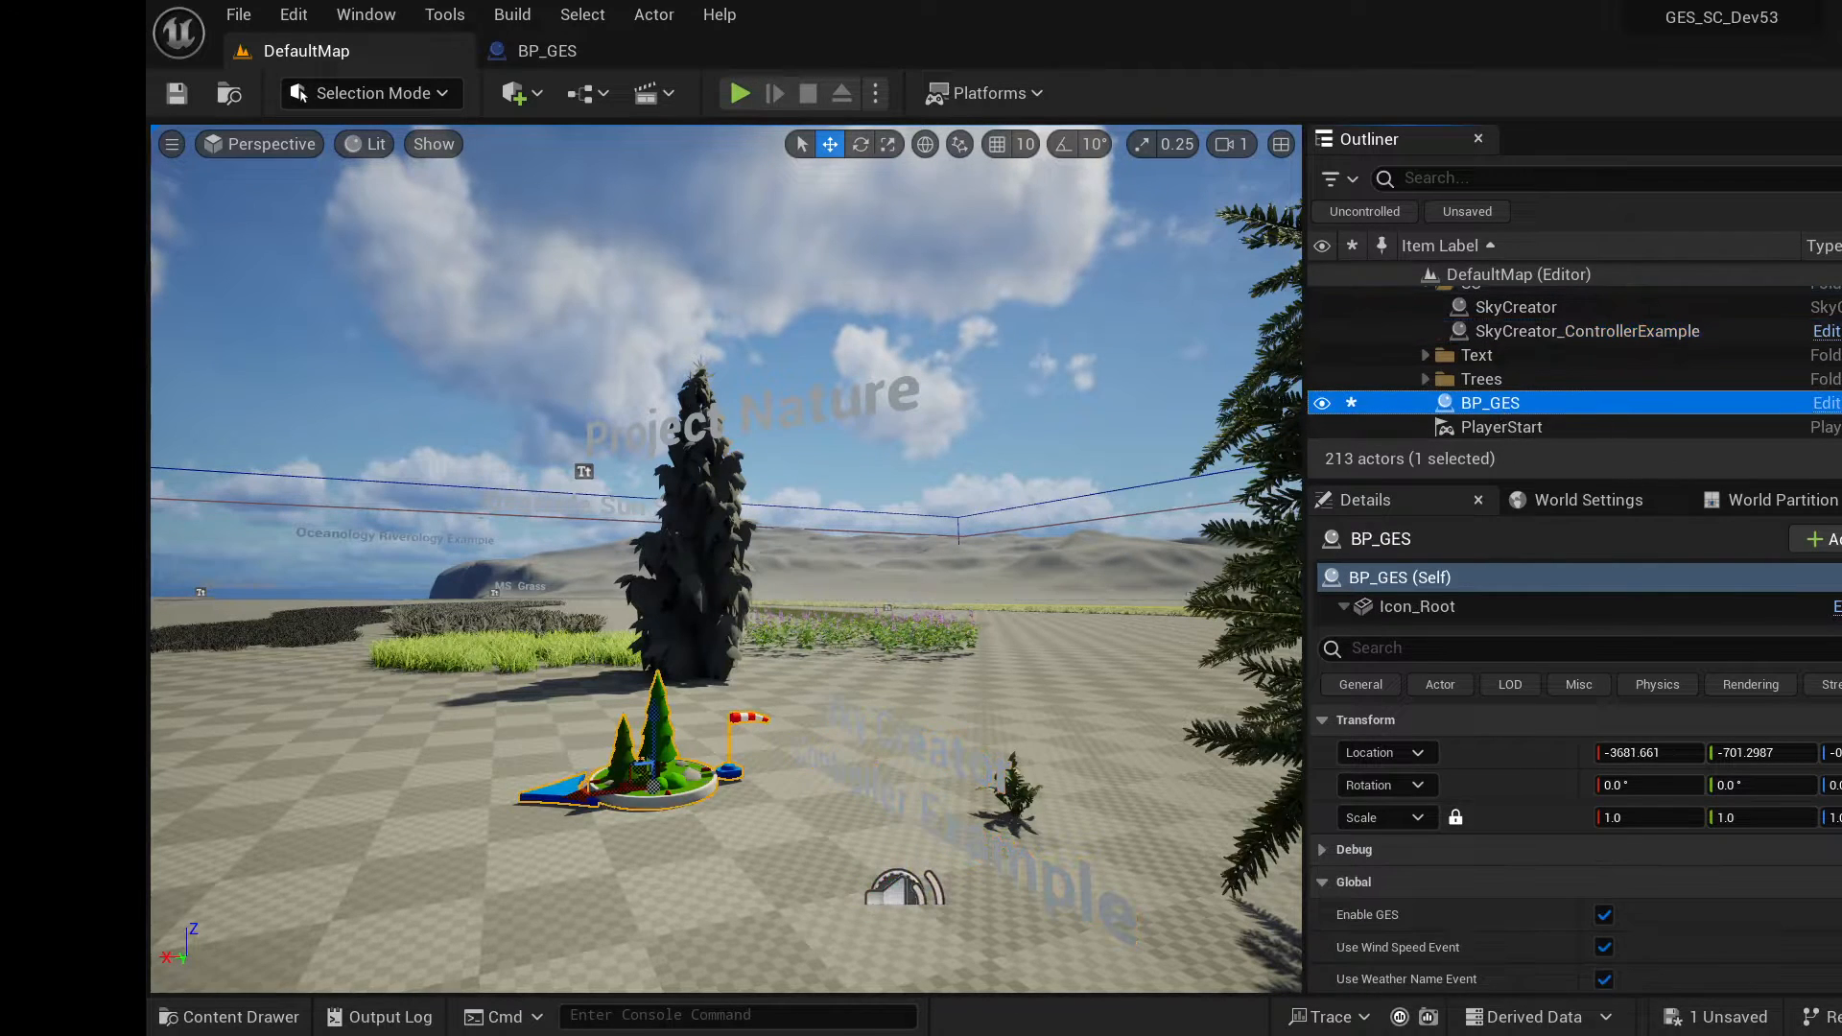
scroll(1574, 864, down, 2)
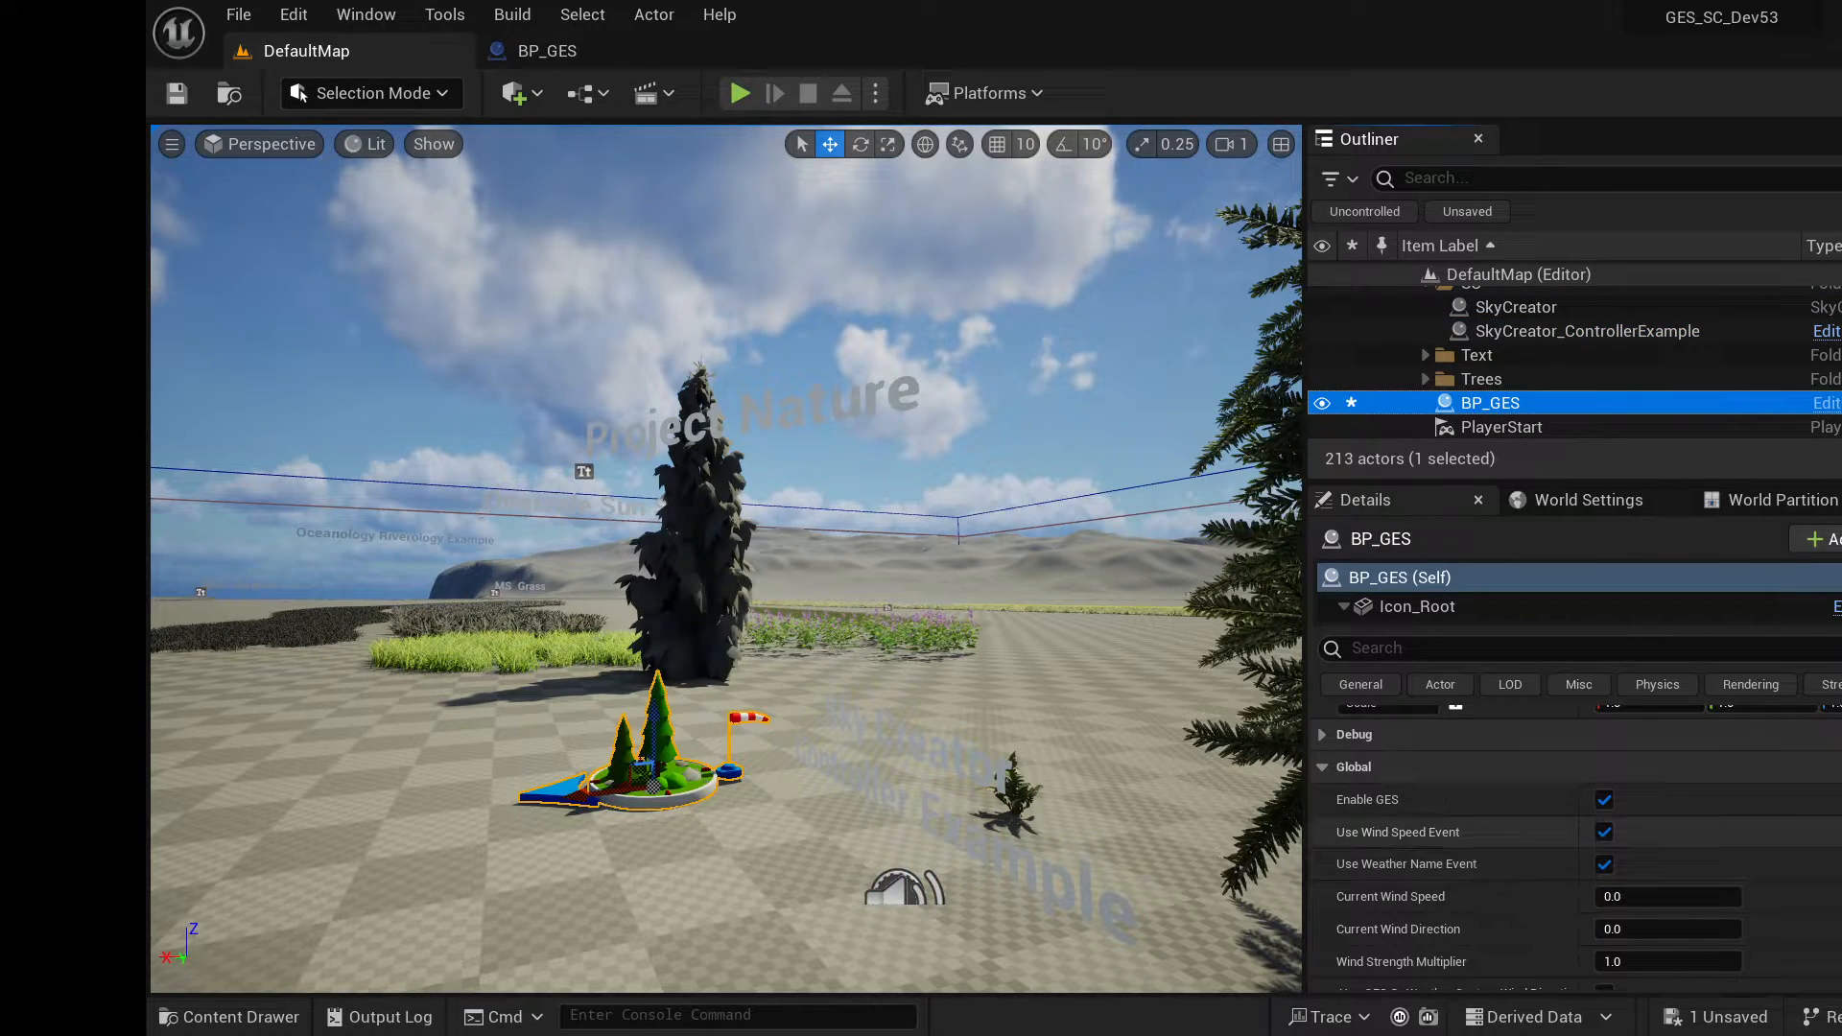
scroll(1574, 864, down, 1)
scroll(1577, 849, down, 4)
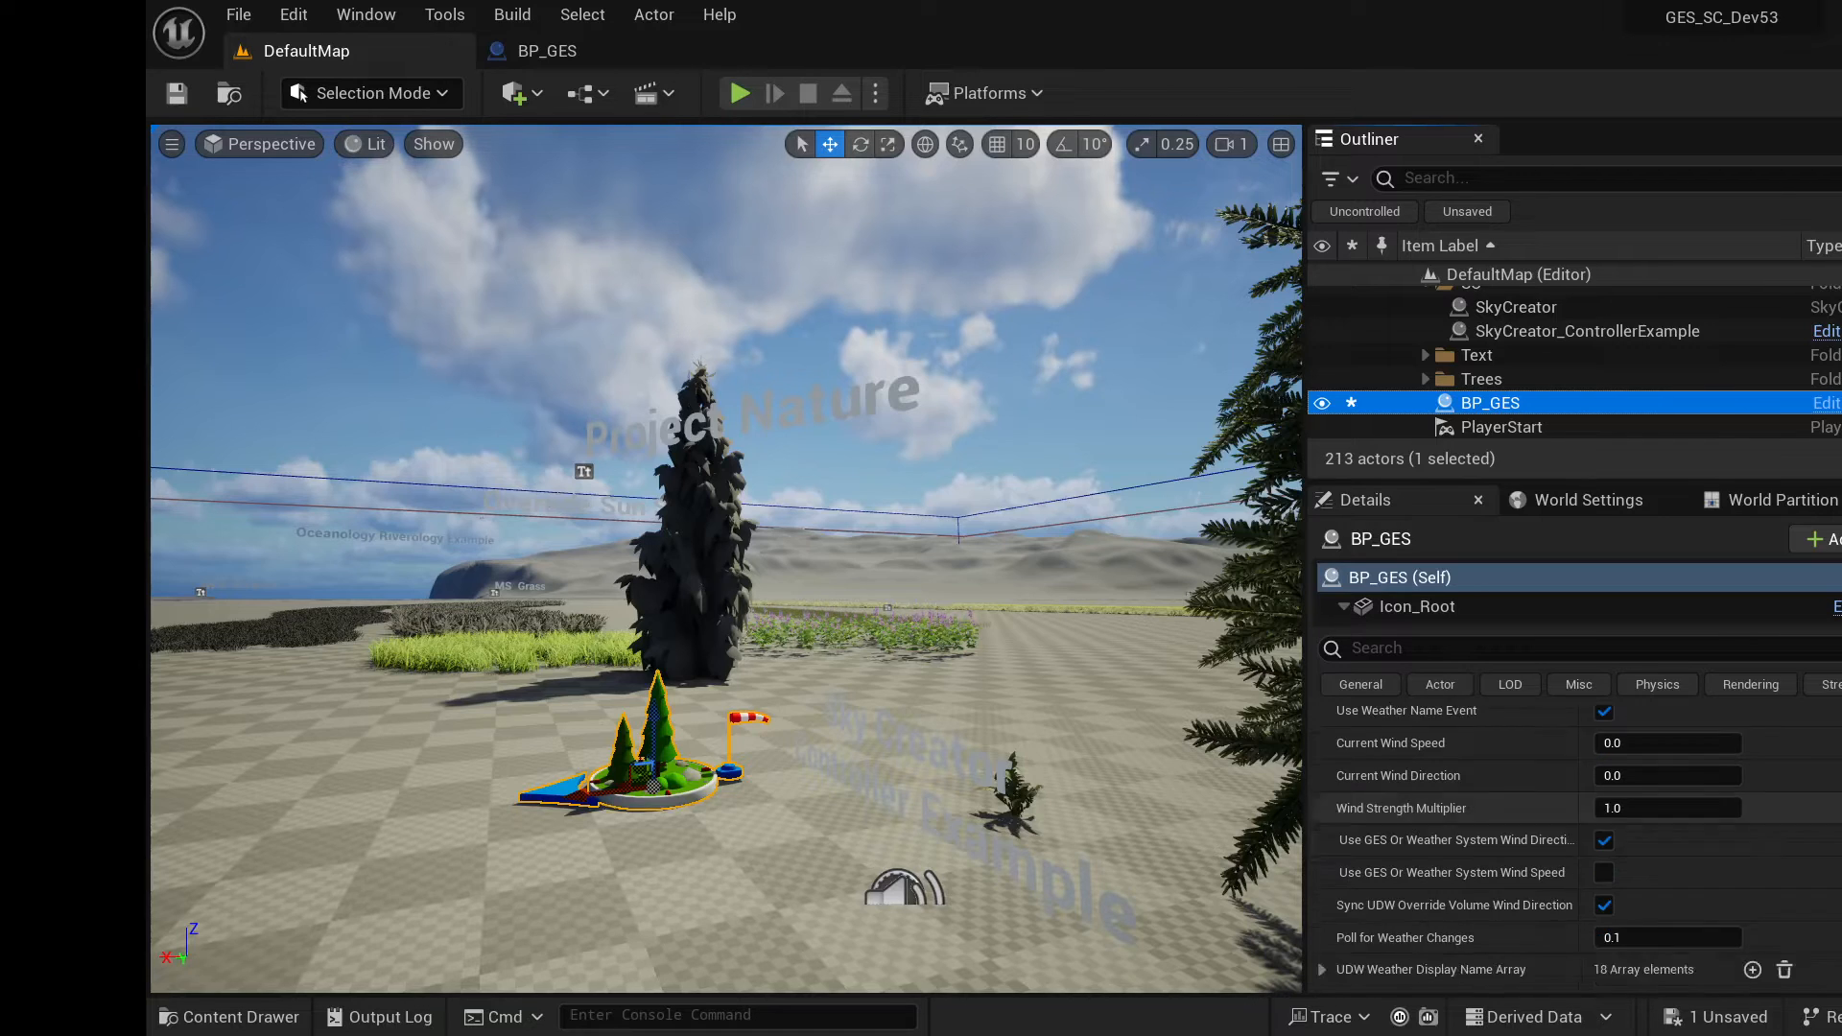
scroll(1577, 849, down, 4)
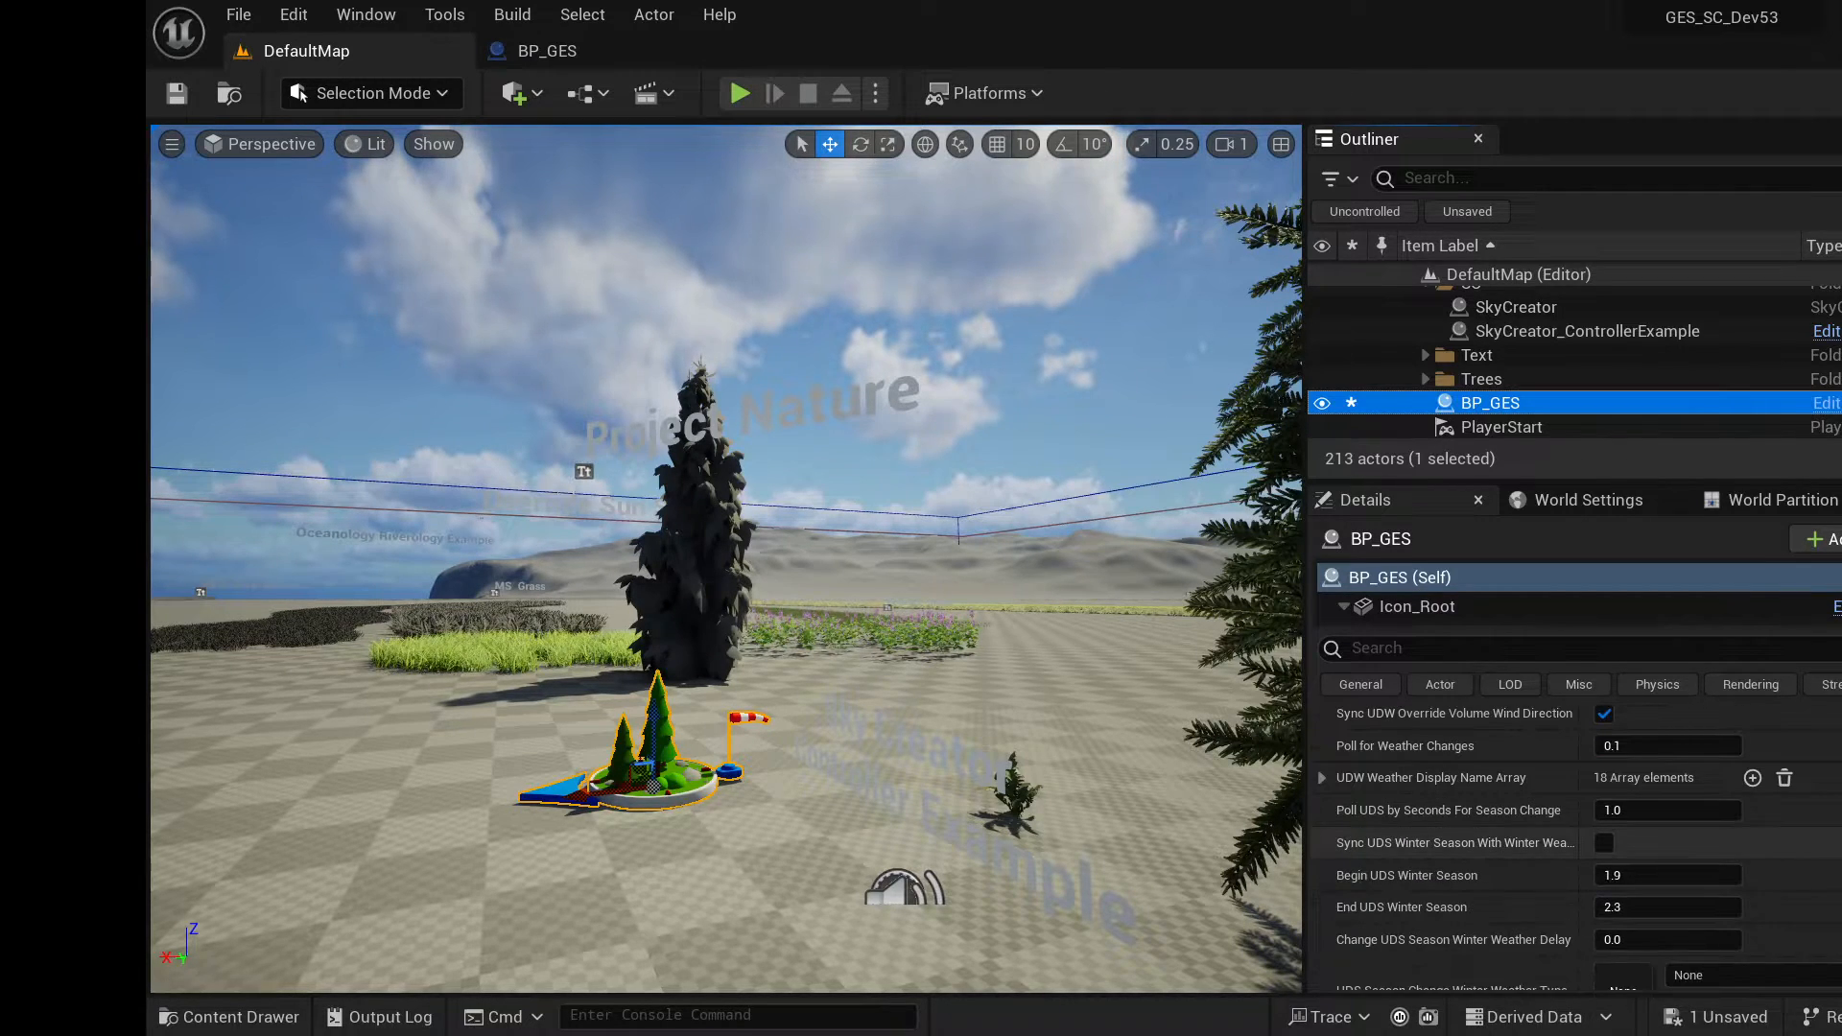
scroll(1577, 849, down, 6)
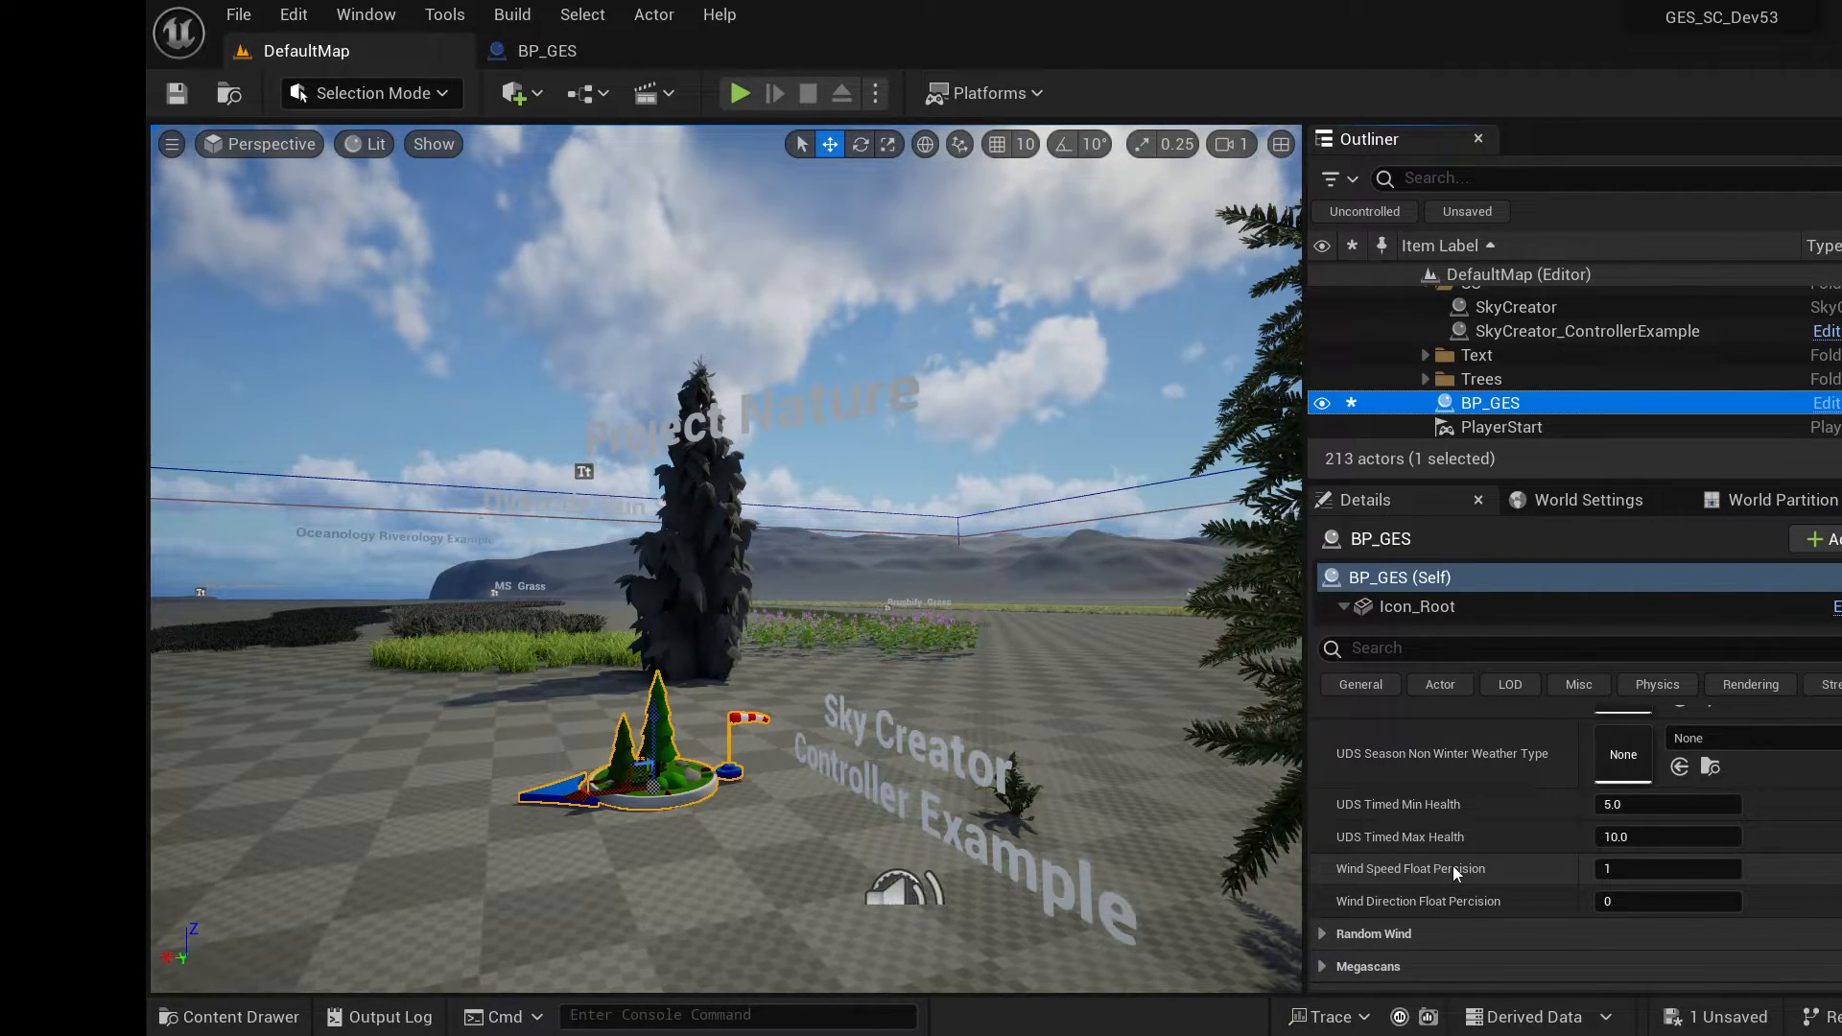
click(1640, 878)
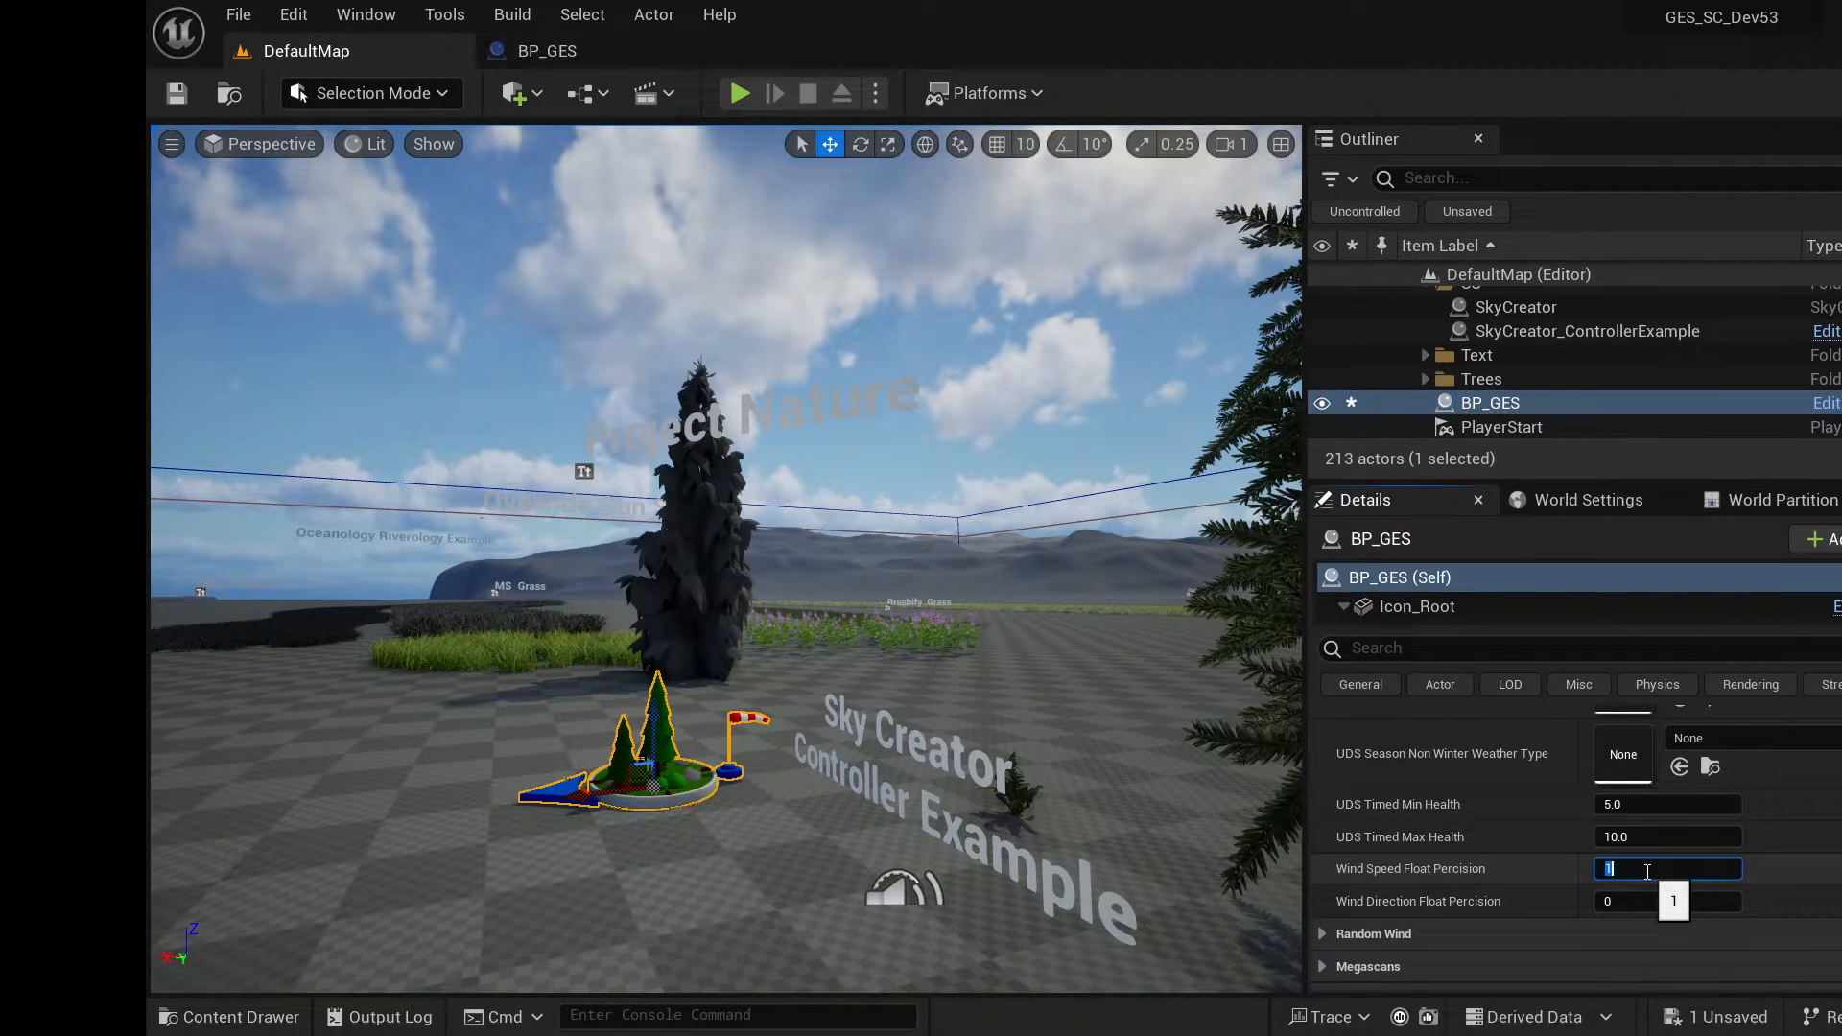
text(0)
key(Return)
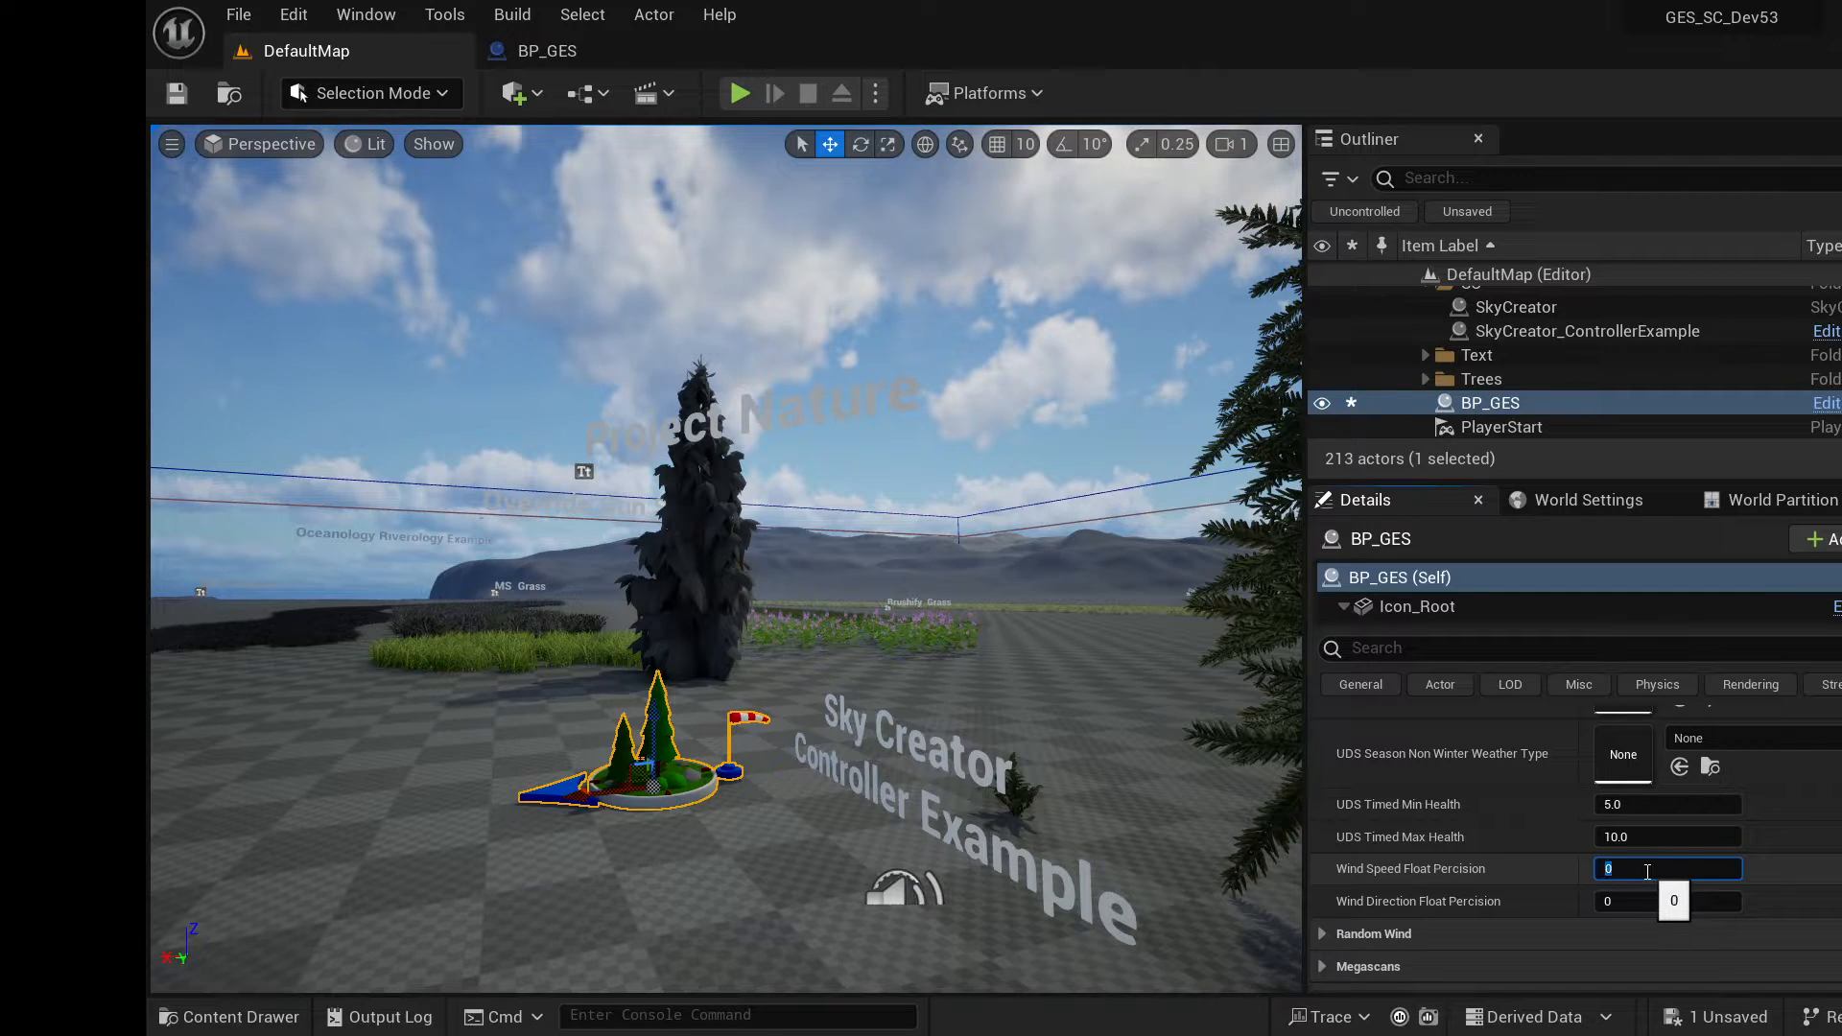
click(1395, 869)
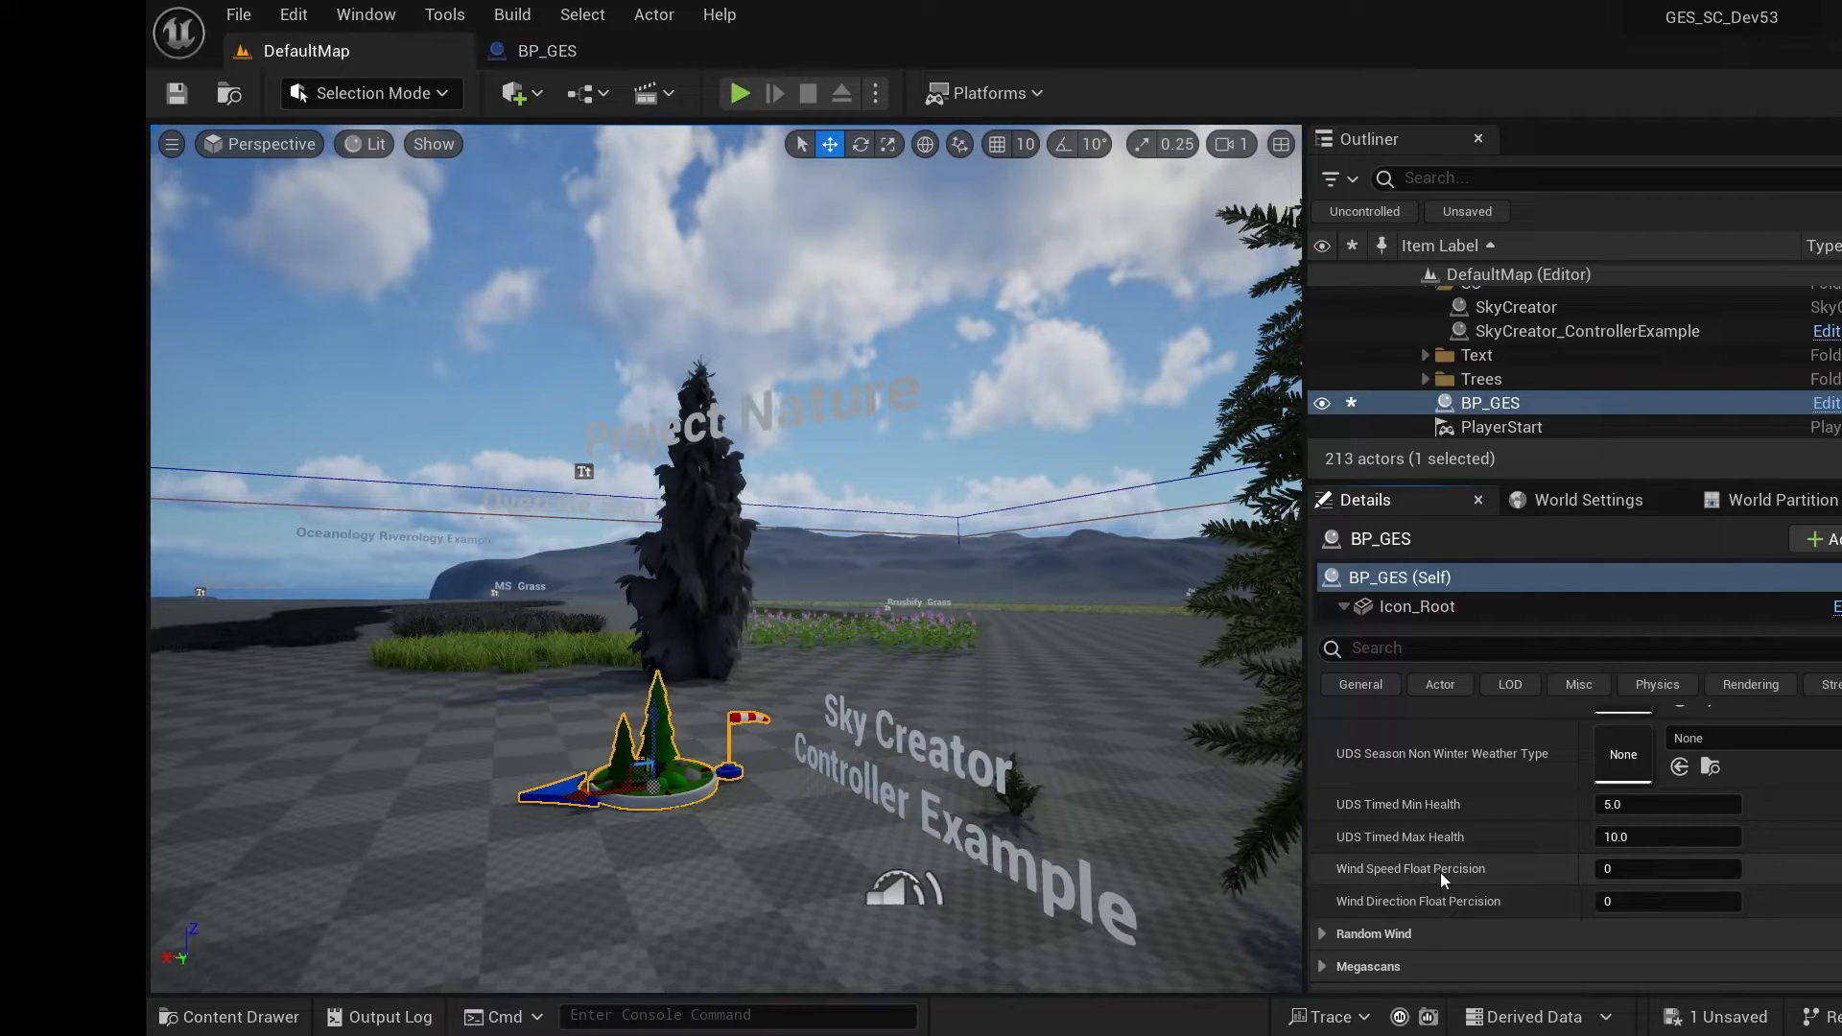
Bring the Mawi foliage into view in the level and enable Mawi Wind on the BP_GES actor.
scroll(1441, 872, down, 2)
right_drag(882, 718, 791, 679)
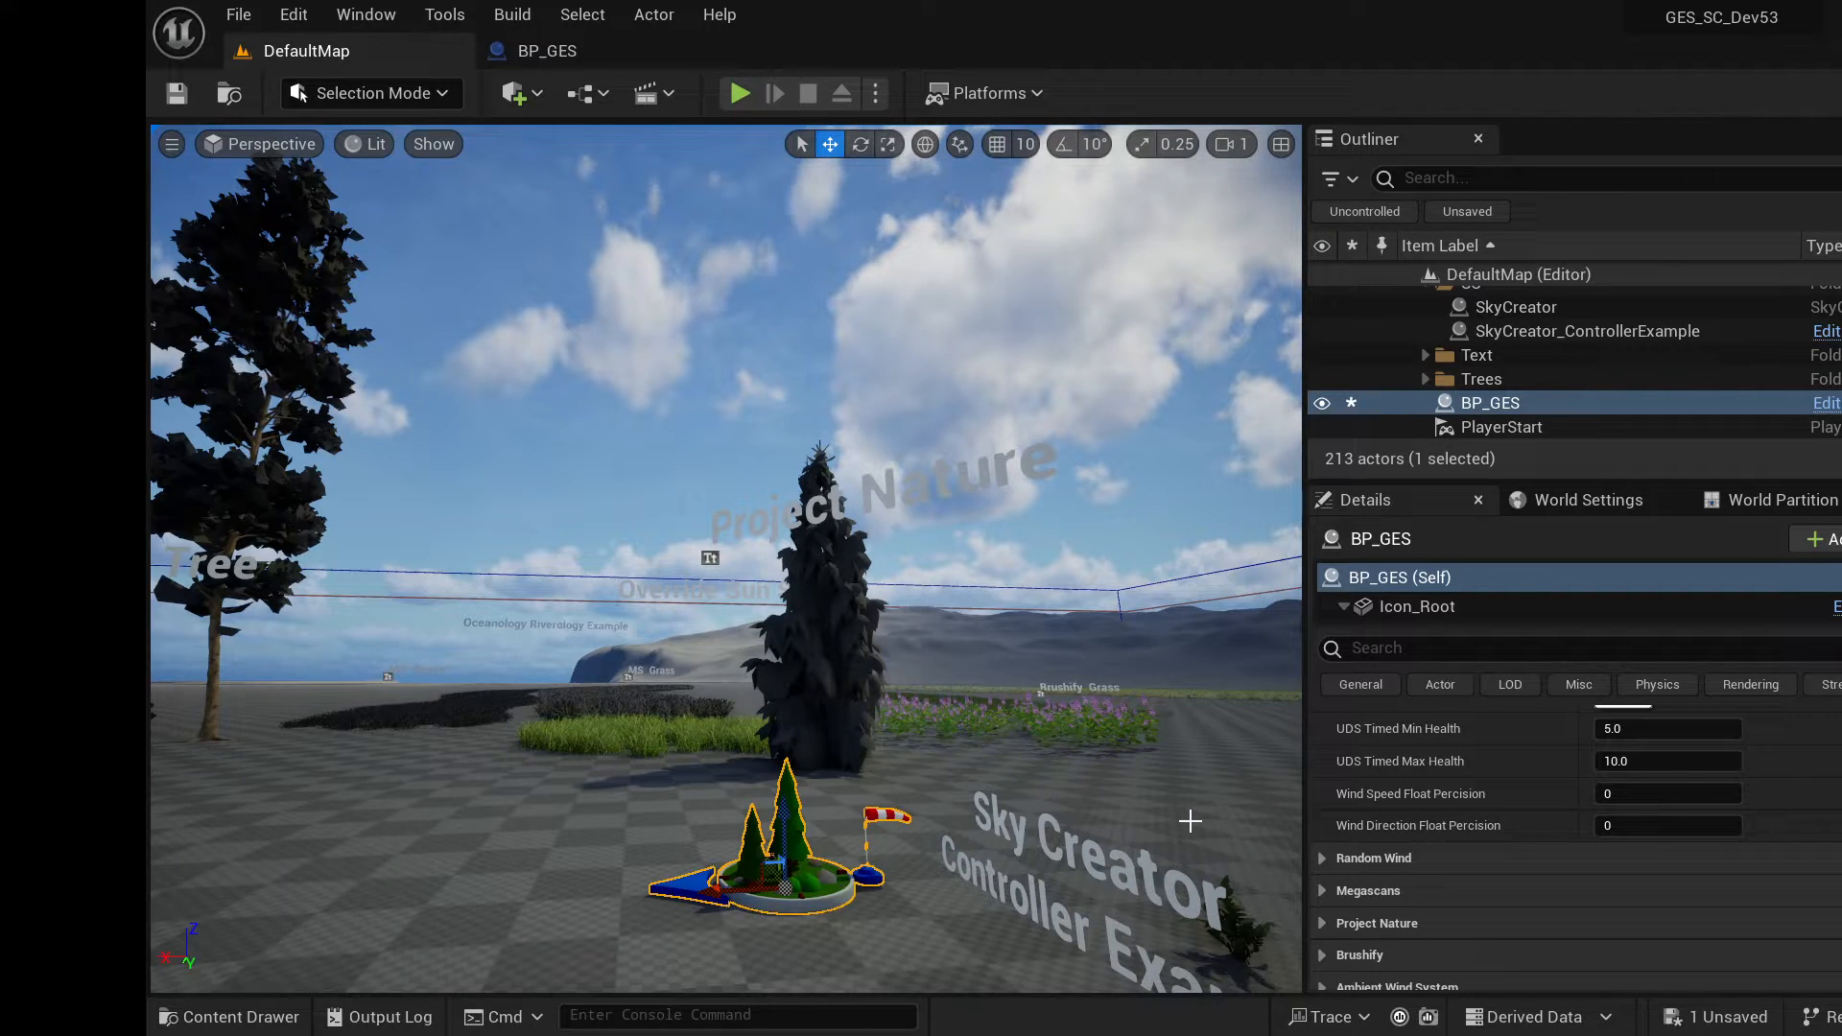
scroll(1328, 938, down, 2)
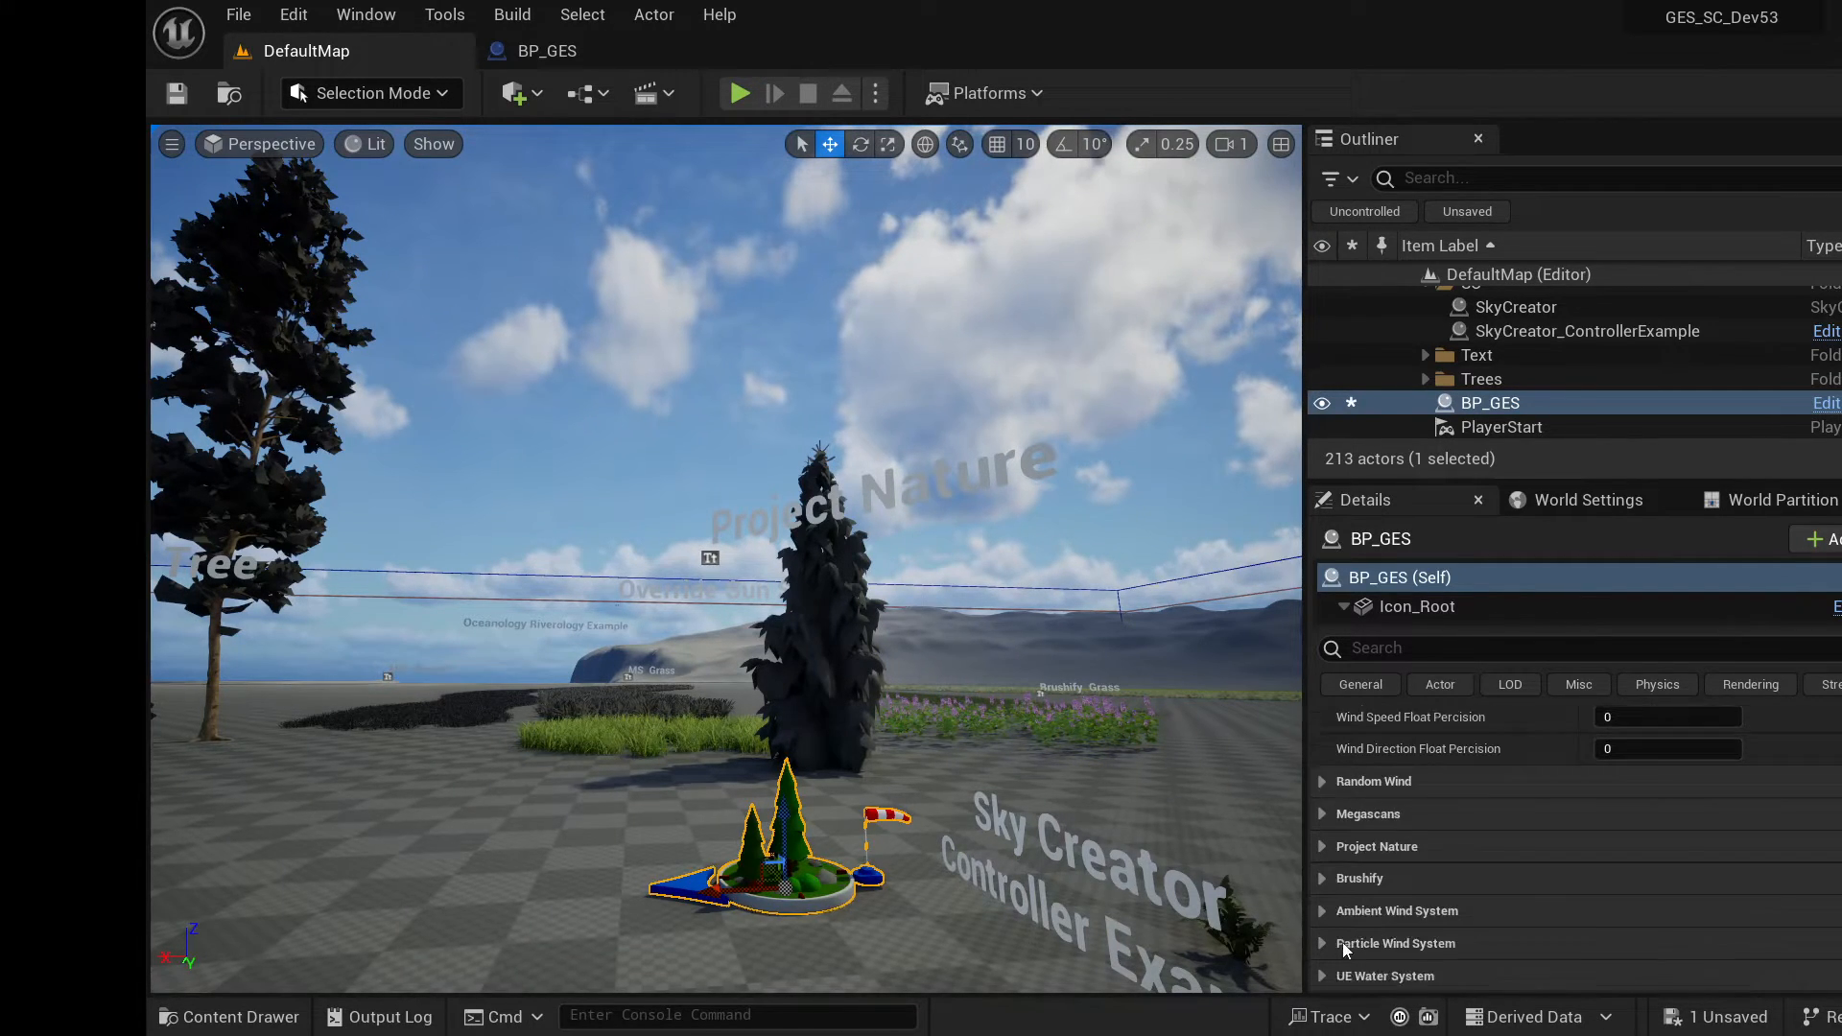
scroll(1340, 937, down, 1)
scroll(1348, 924, down, 1)
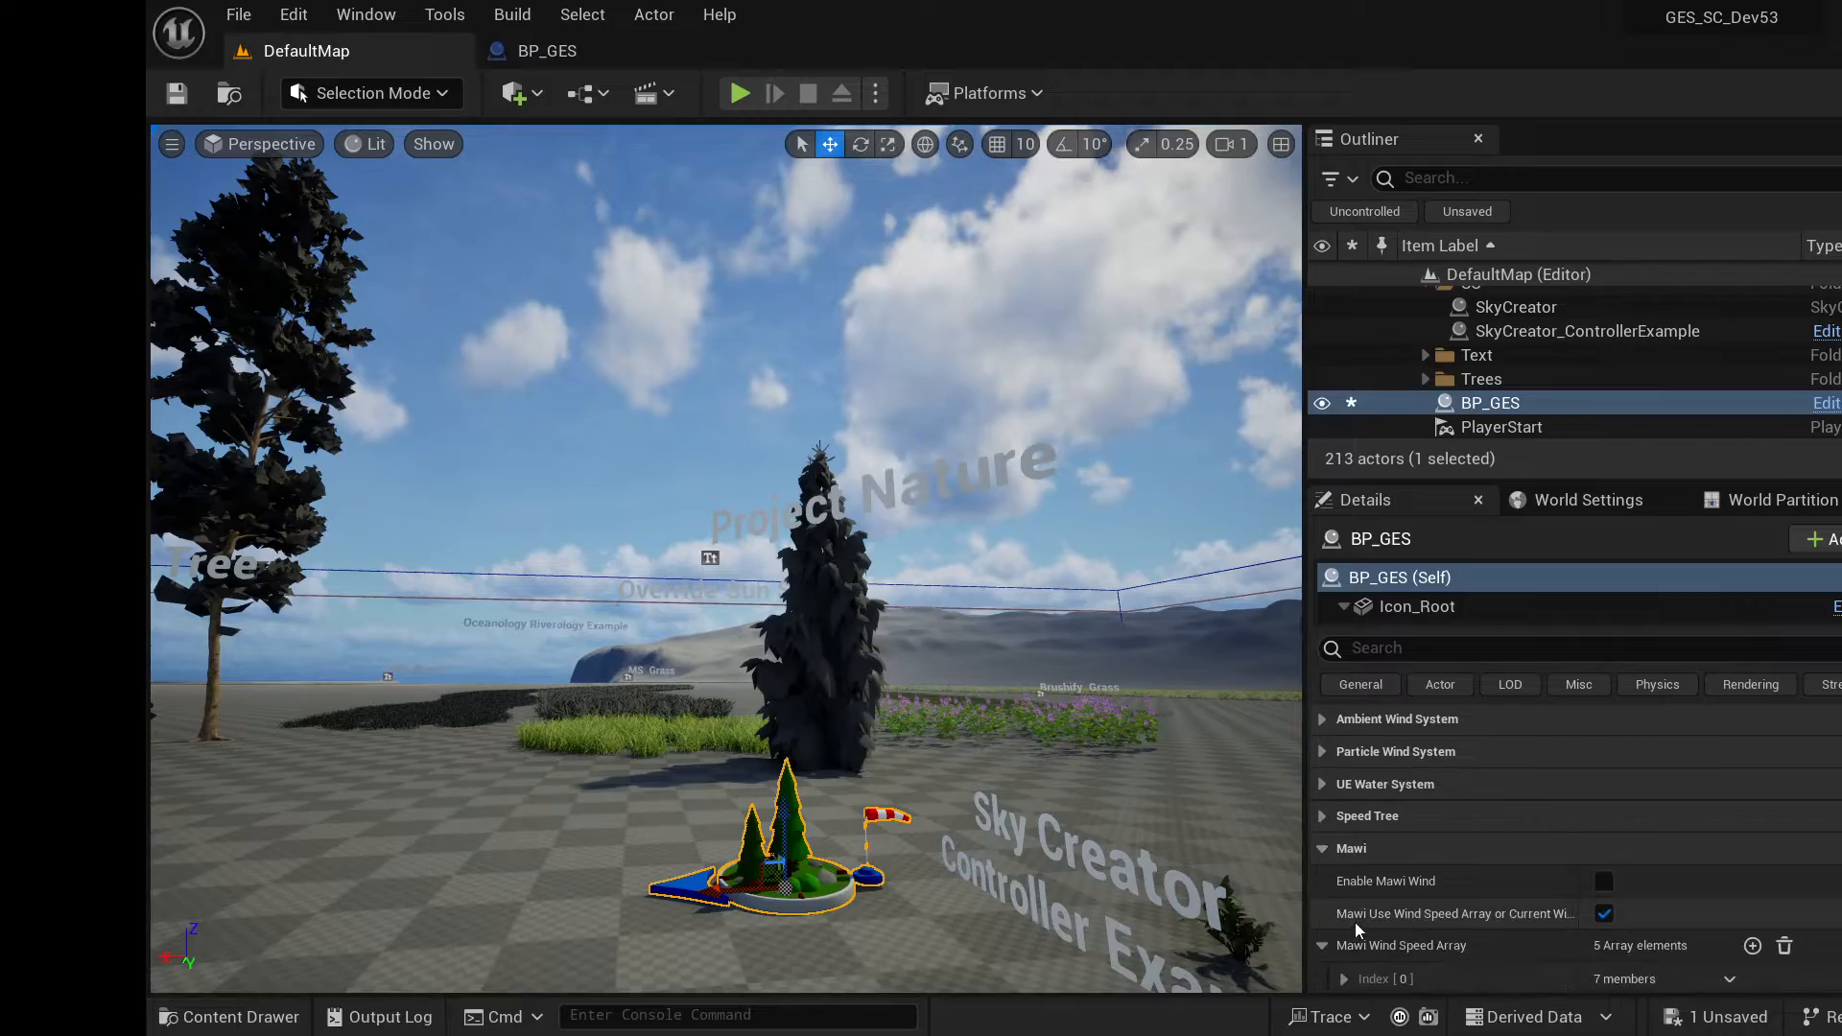
right_drag(943, 765, 1468, 708)
key(w)
right_drag(1103, 844, 1052, 806)
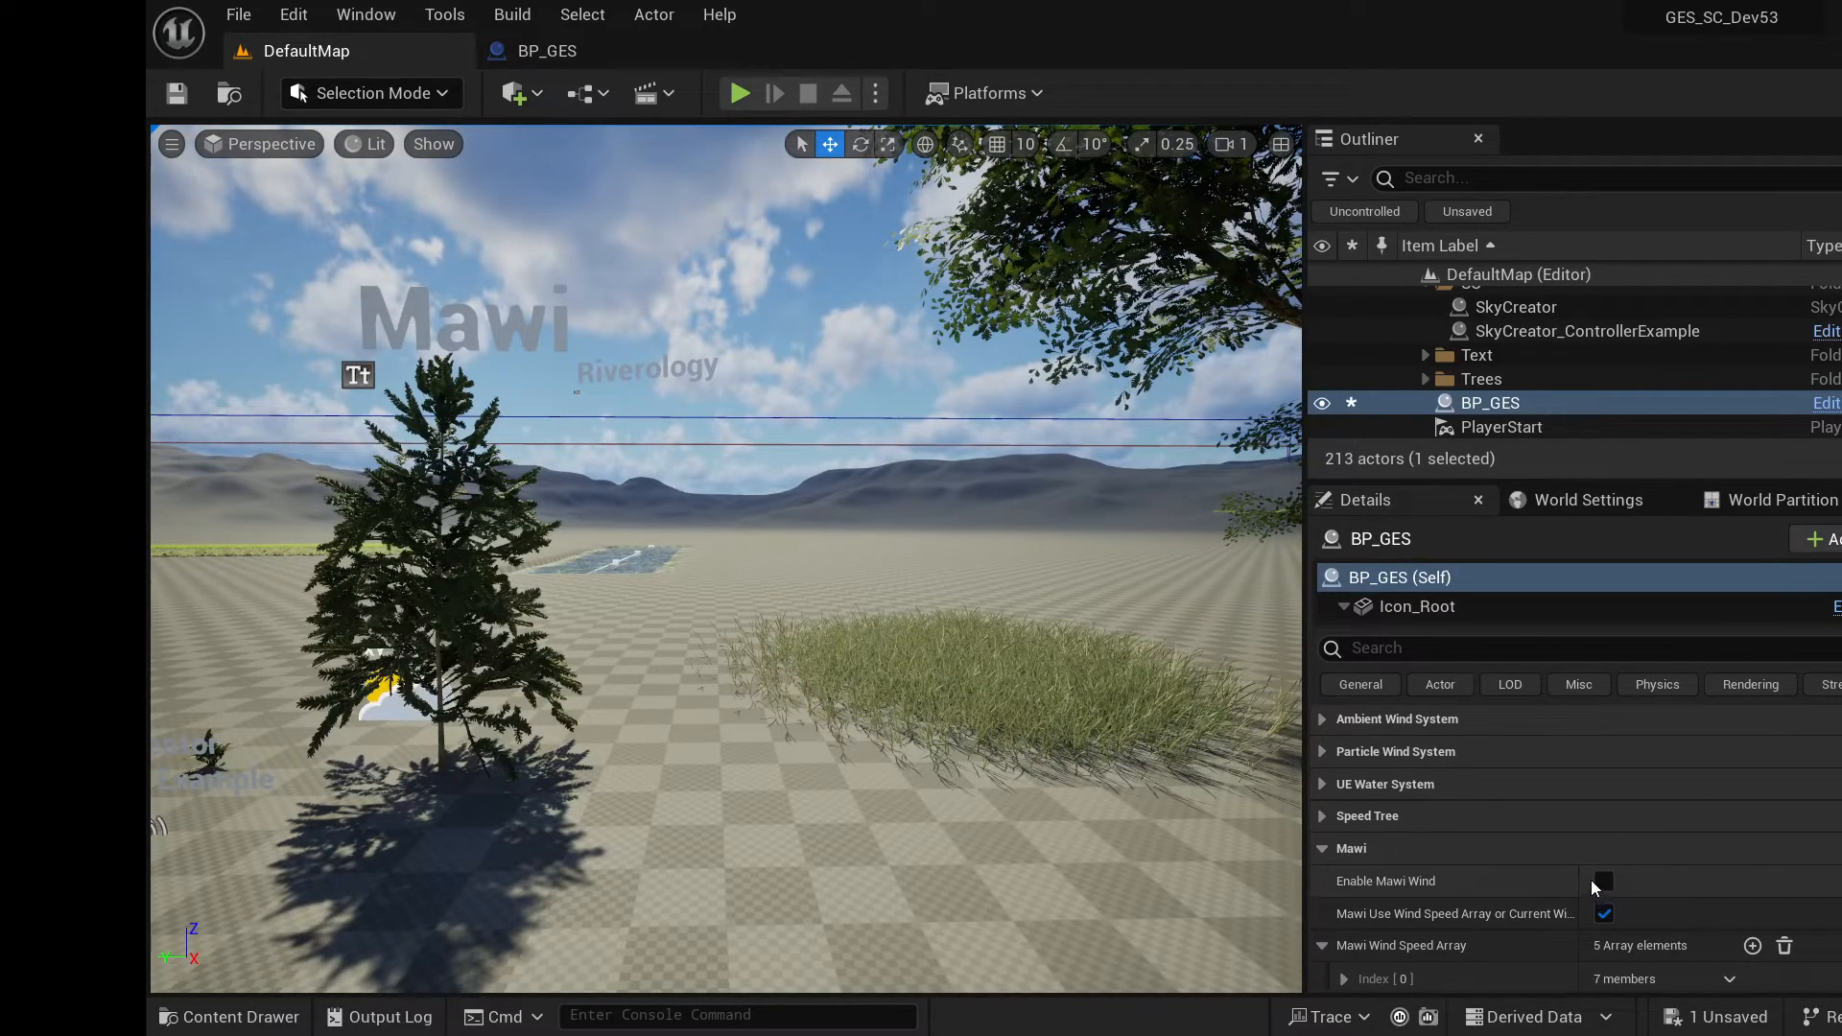
click(1595, 880)
Examine the wind speed range of Index [0] in BP_GES's Mawi Wind Speed Array, with the other entries collapsed.
scroll(1439, 877, down, 2)
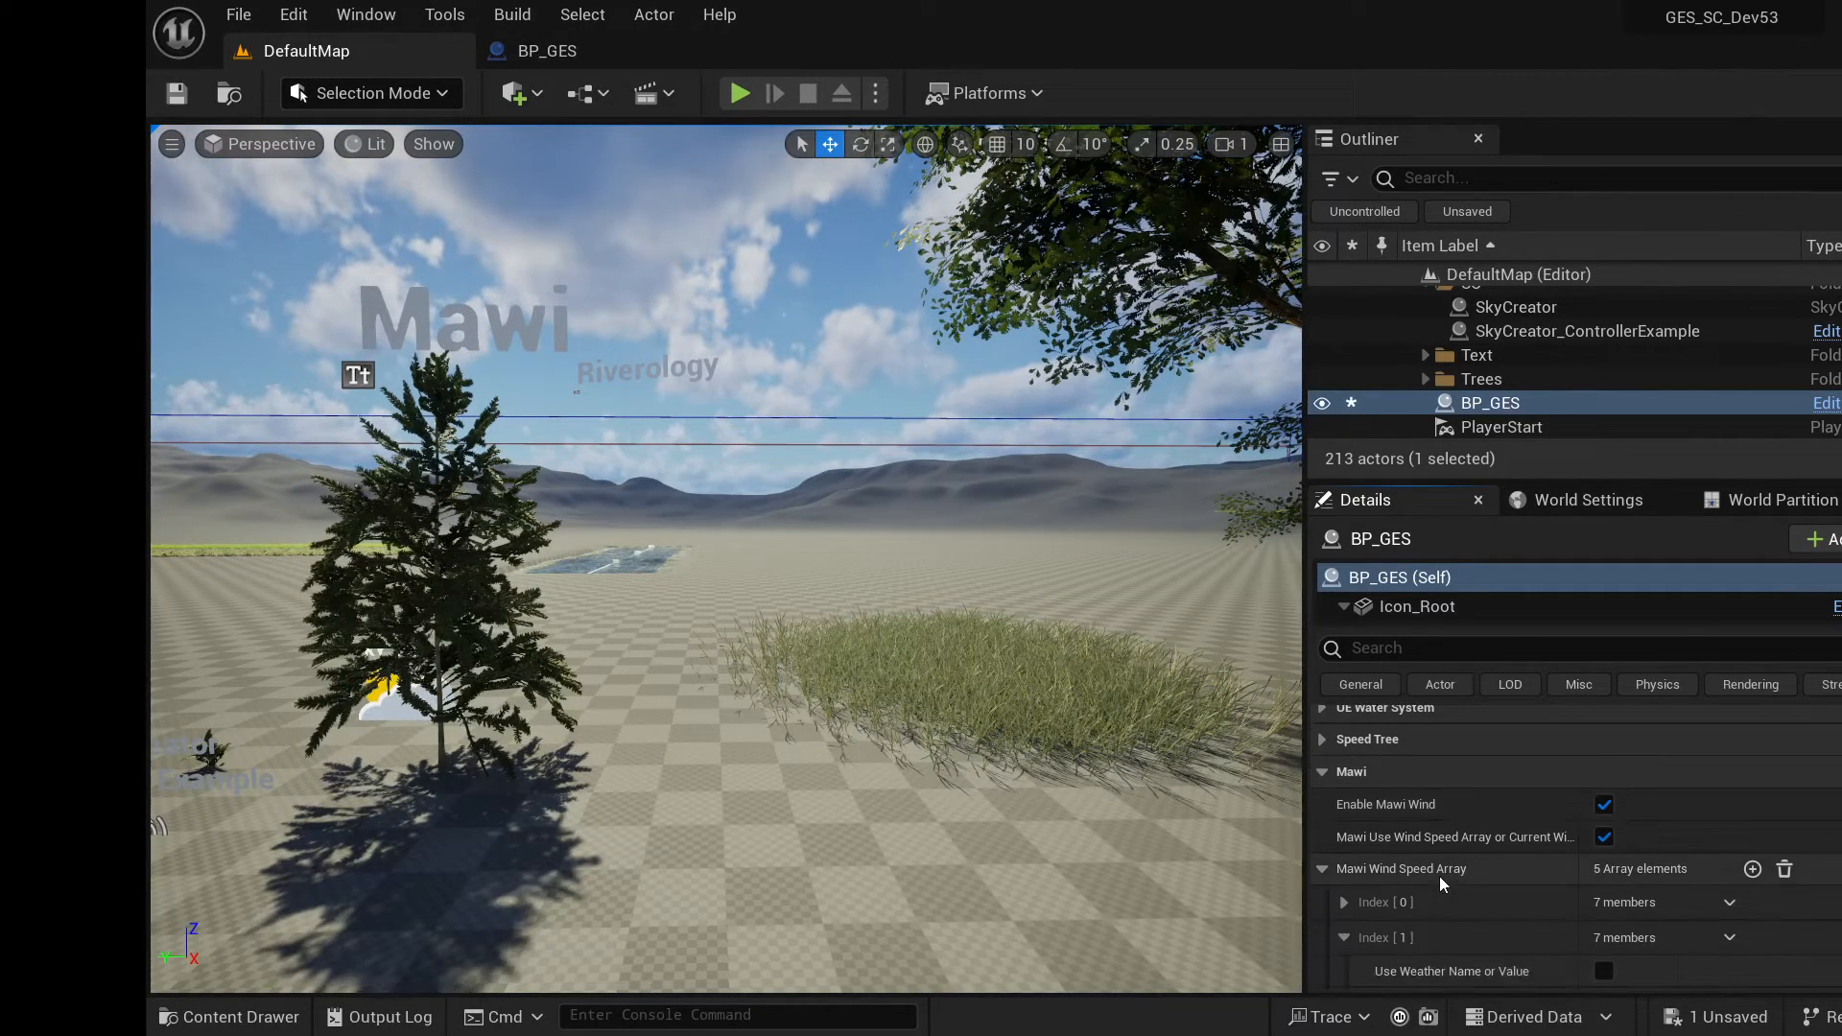
click(1353, 937)
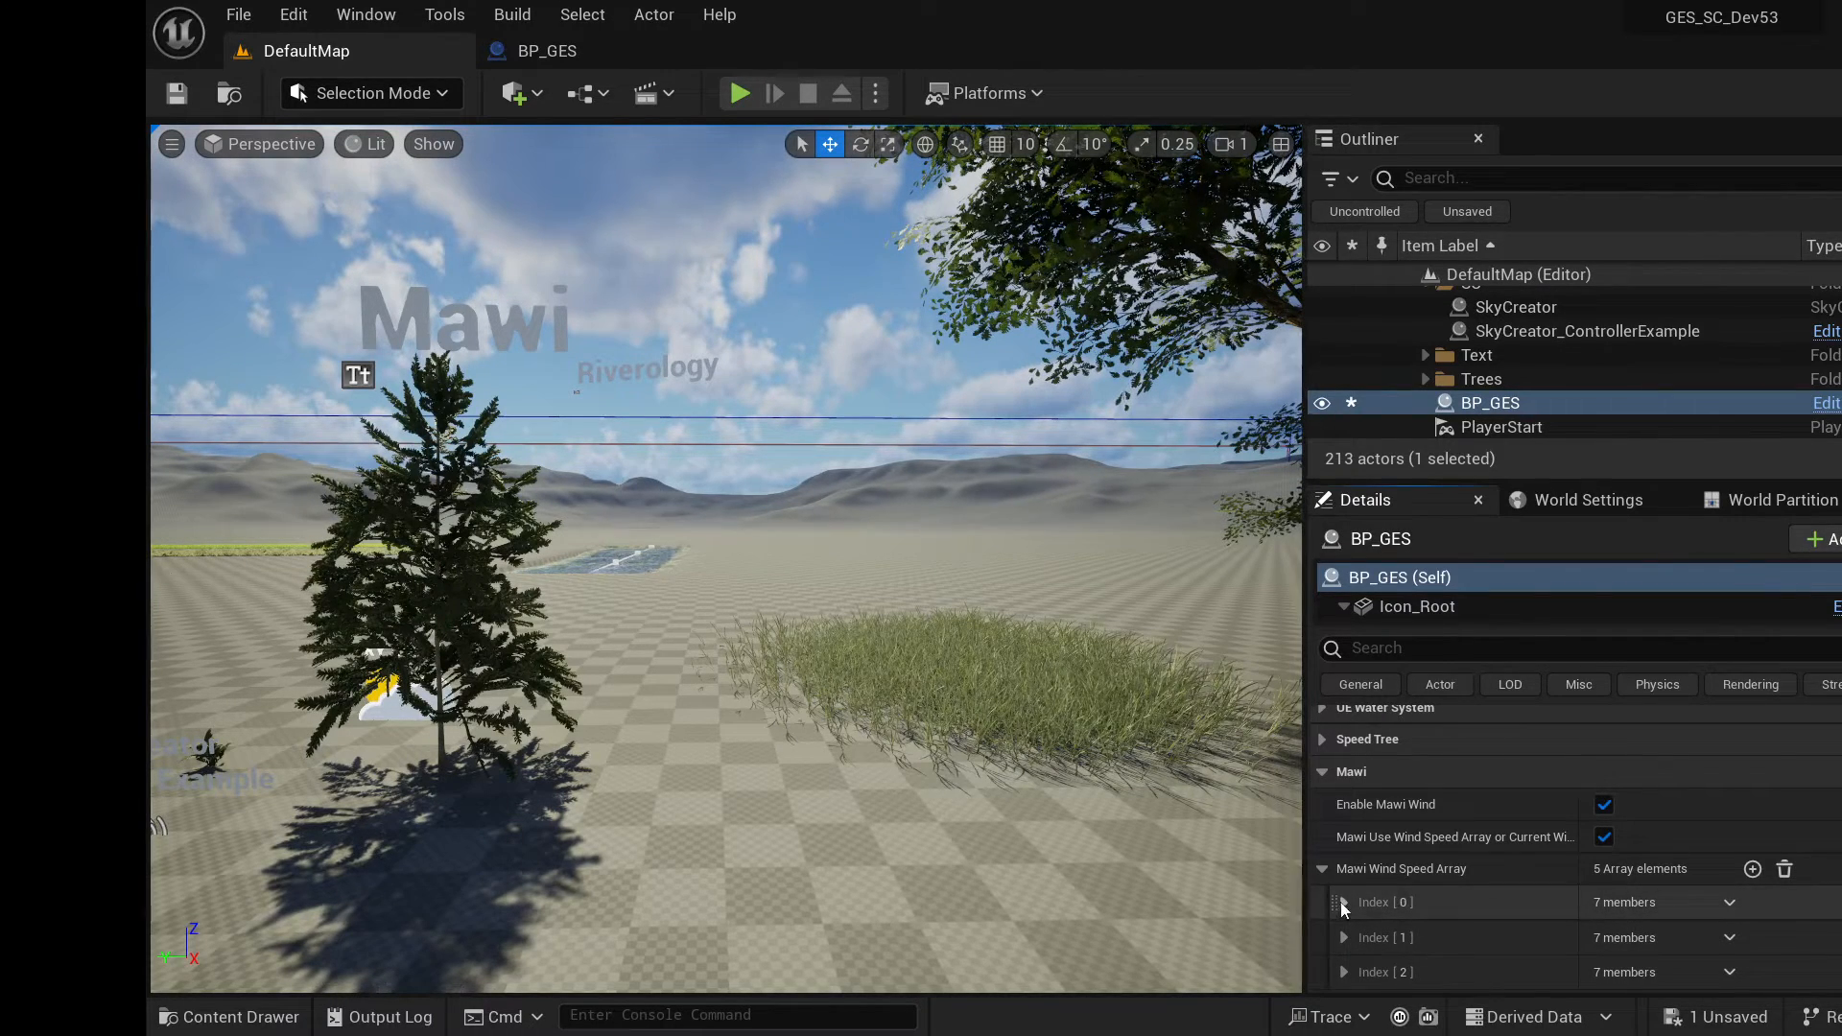
click(1341, 902)
scroll(1552, 906, down, 3)
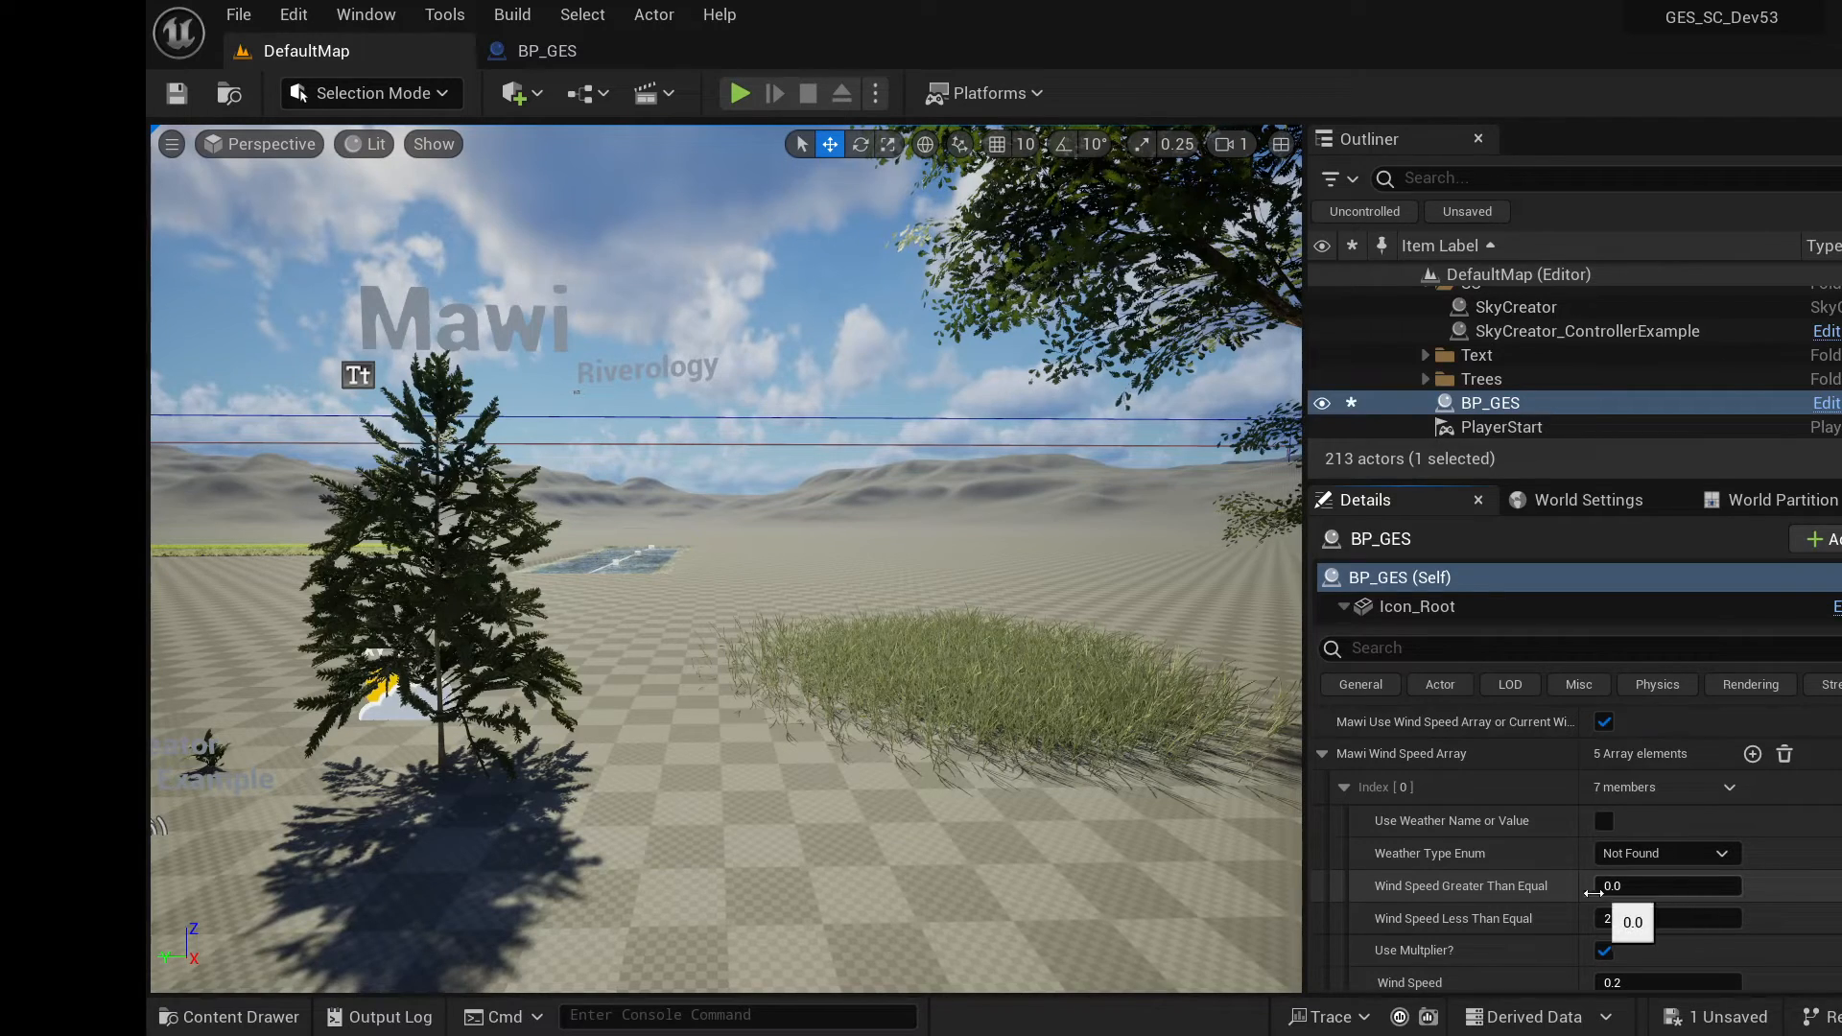
click(1647, 885)
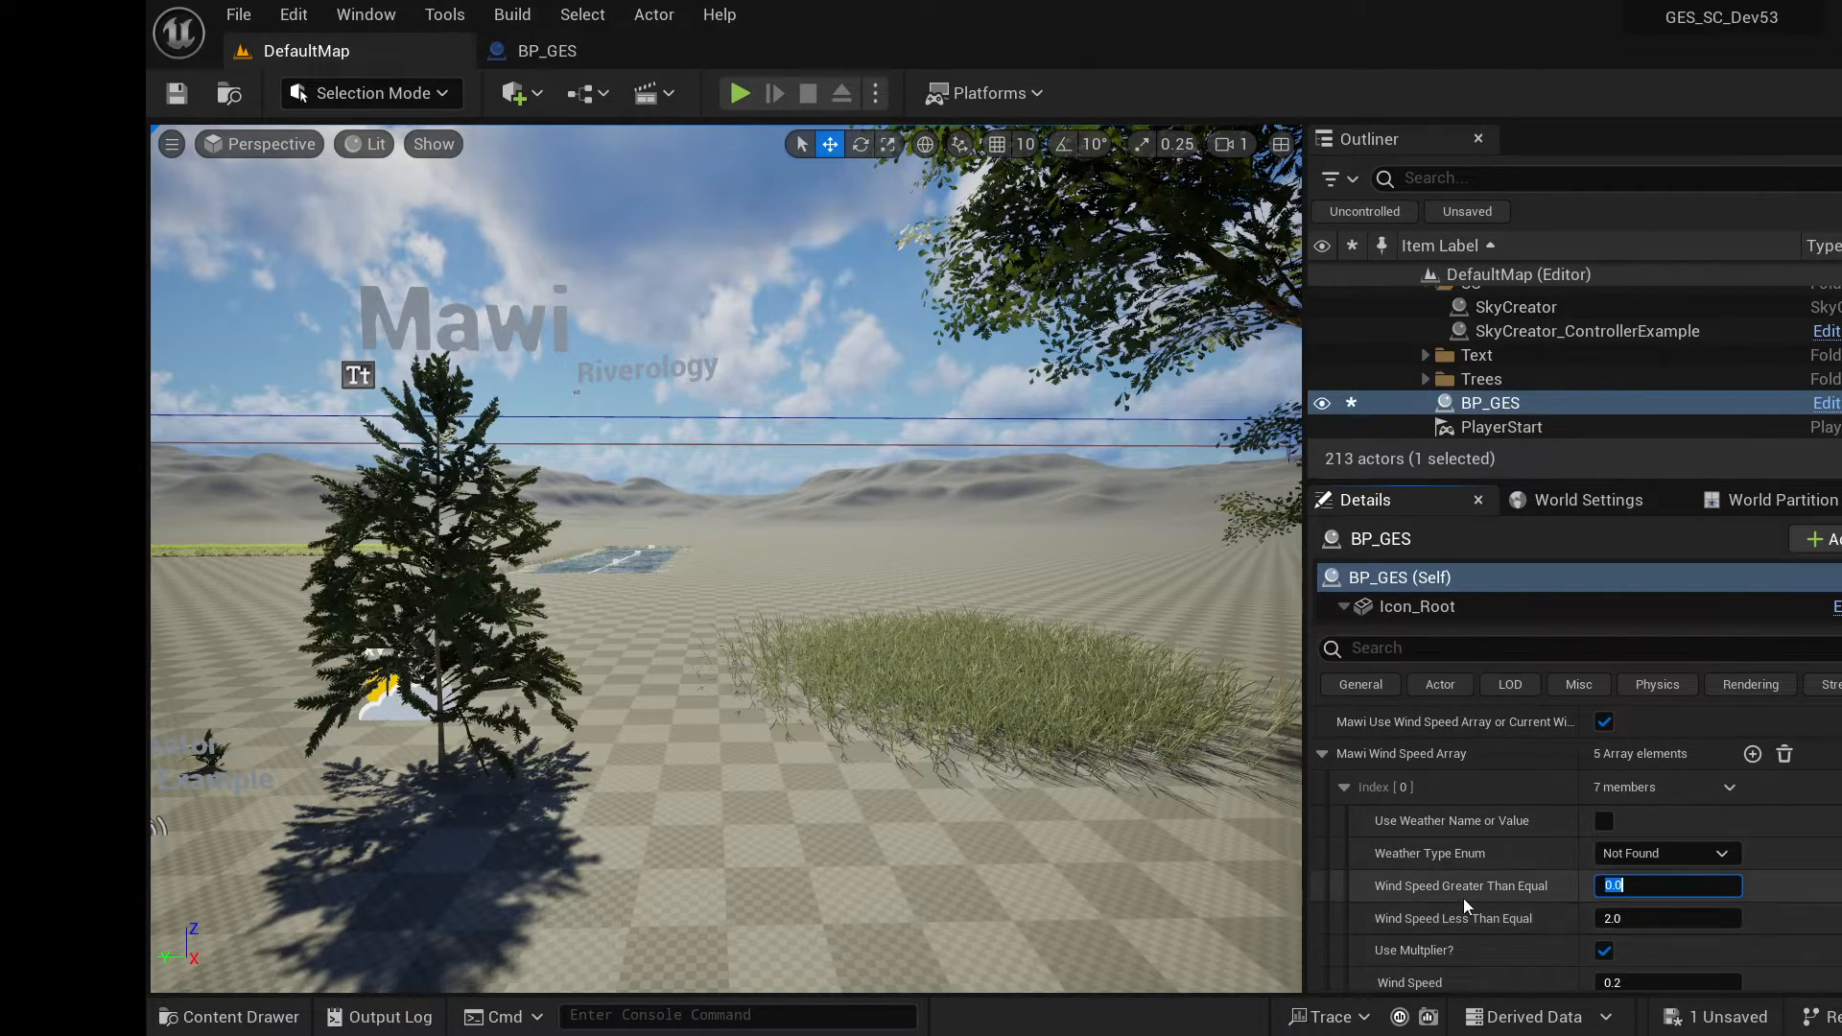
scroll(1415, 863, up, 1)
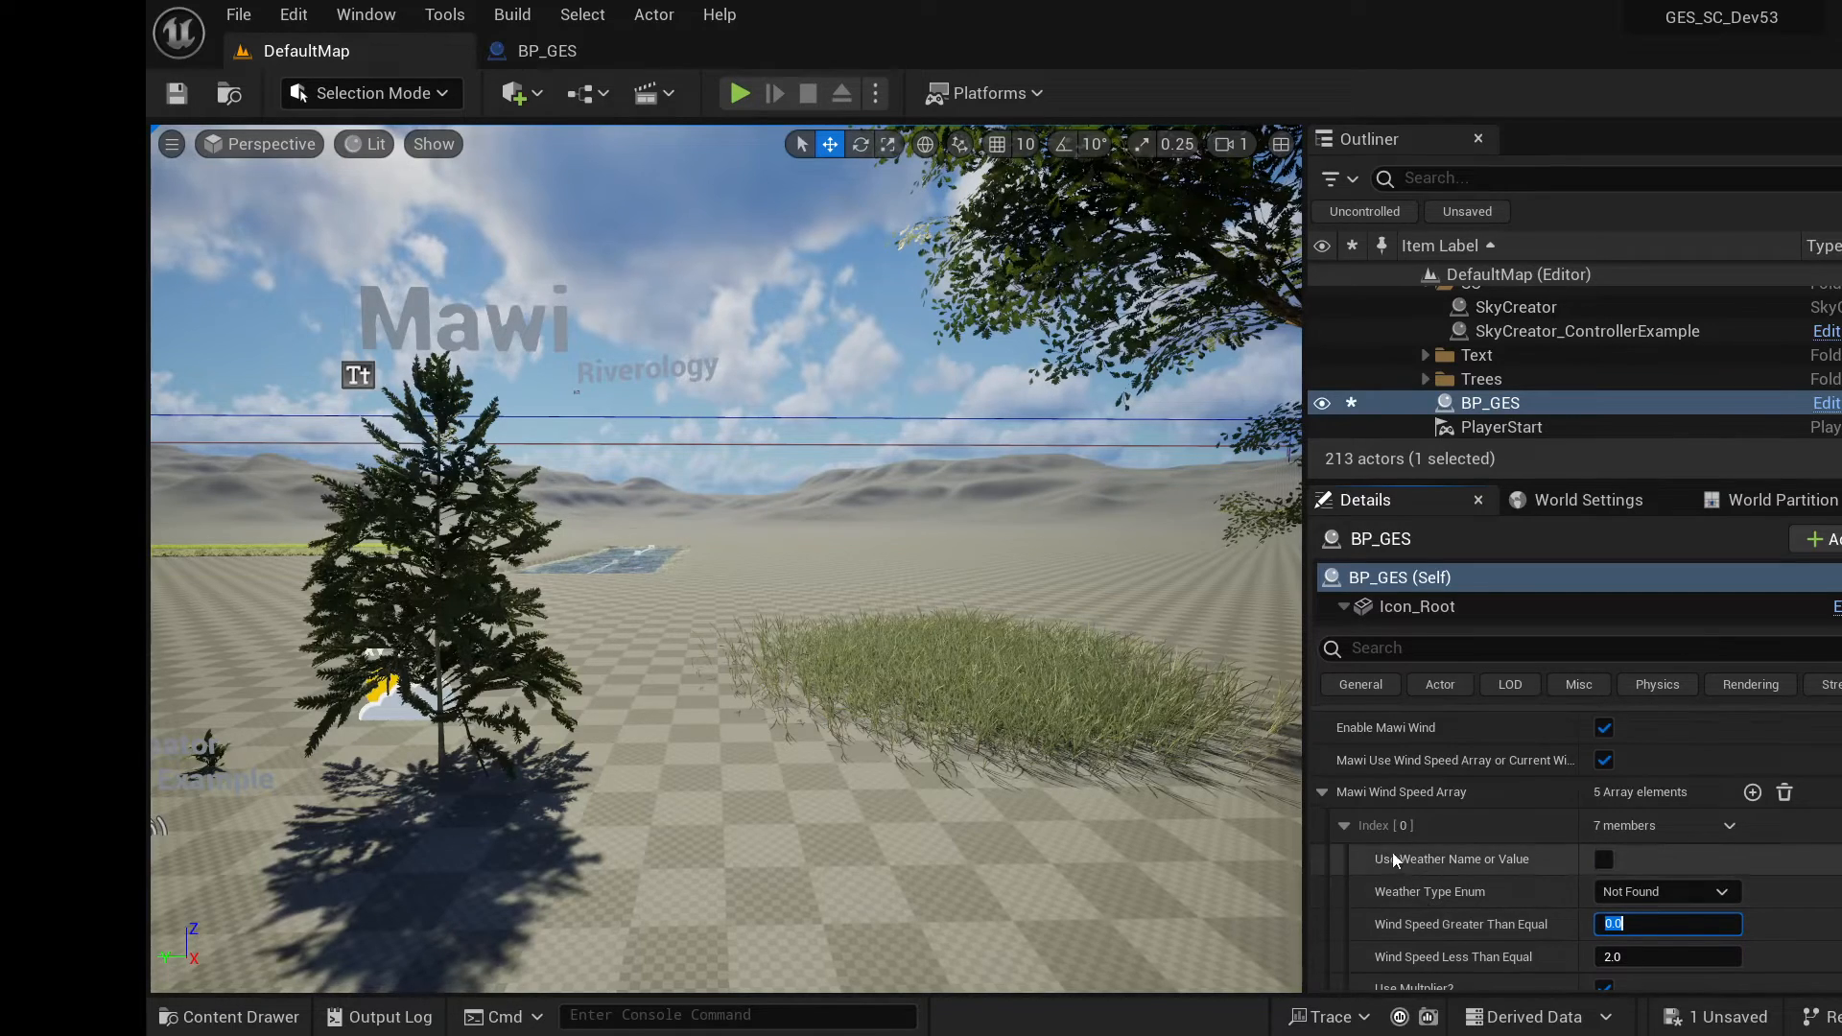
click(1342, 827)
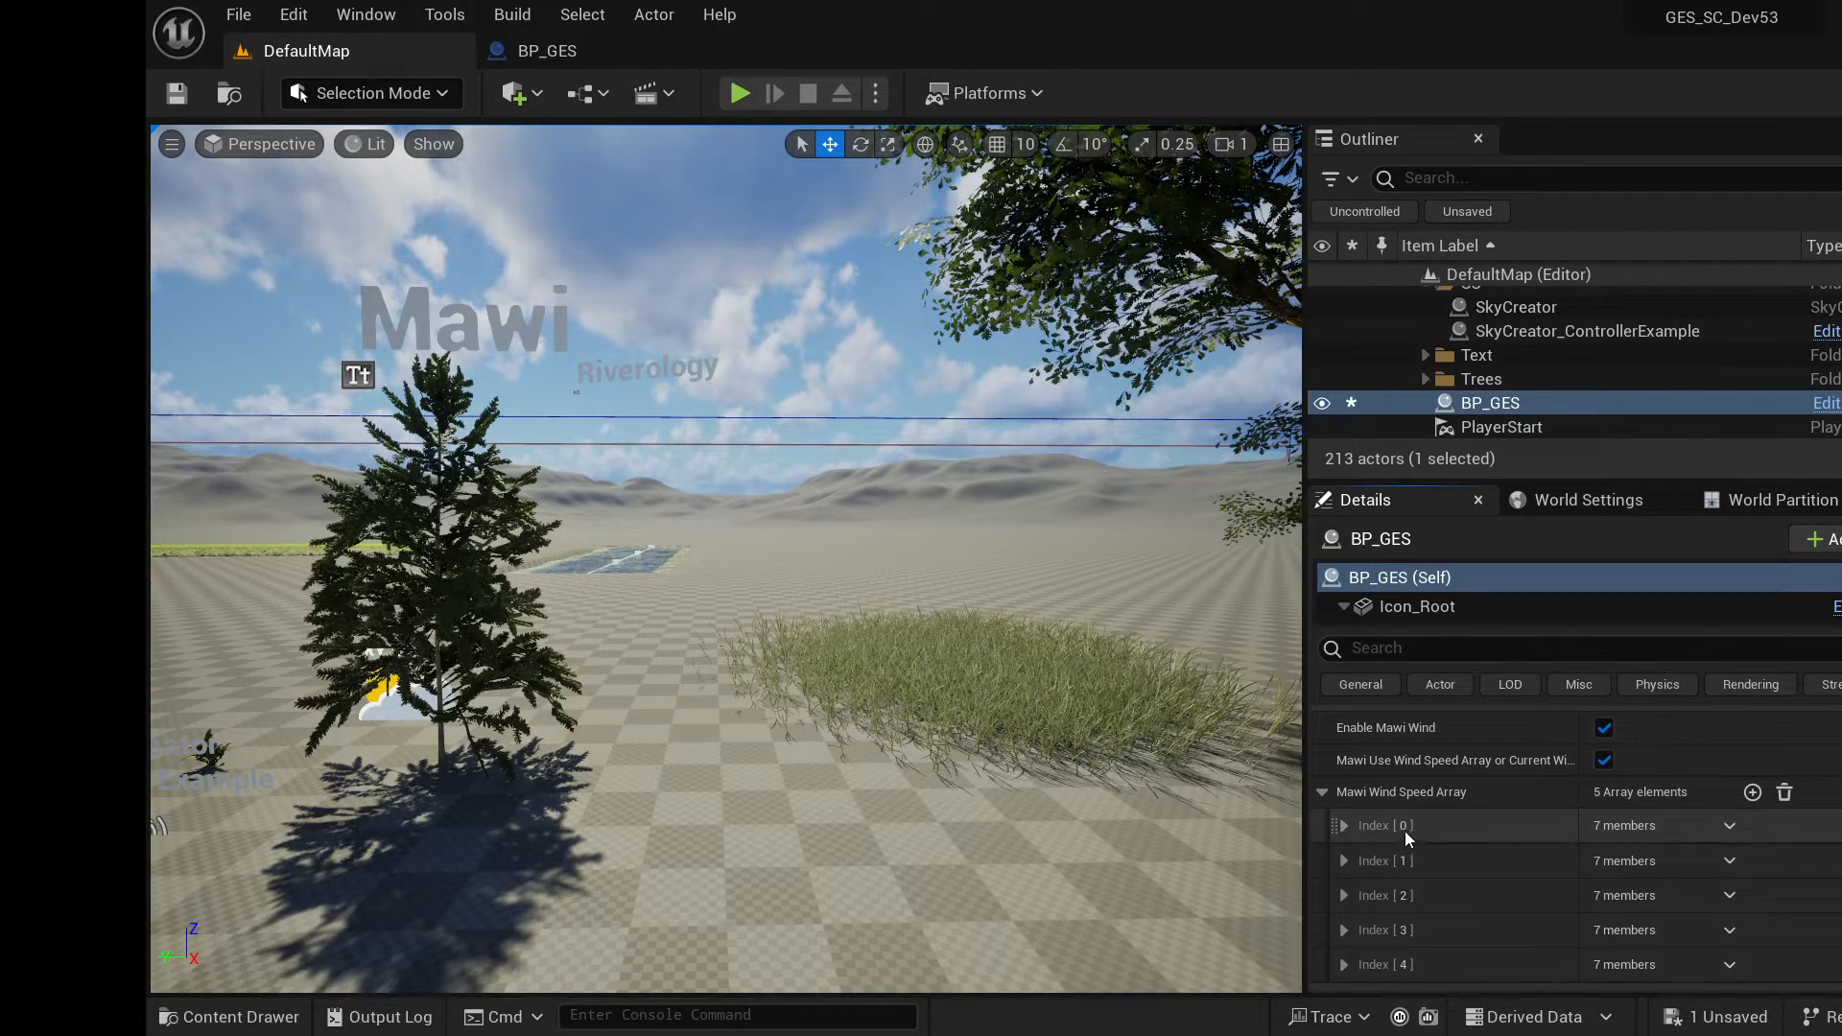
scroll(1406, 964, down, 1)
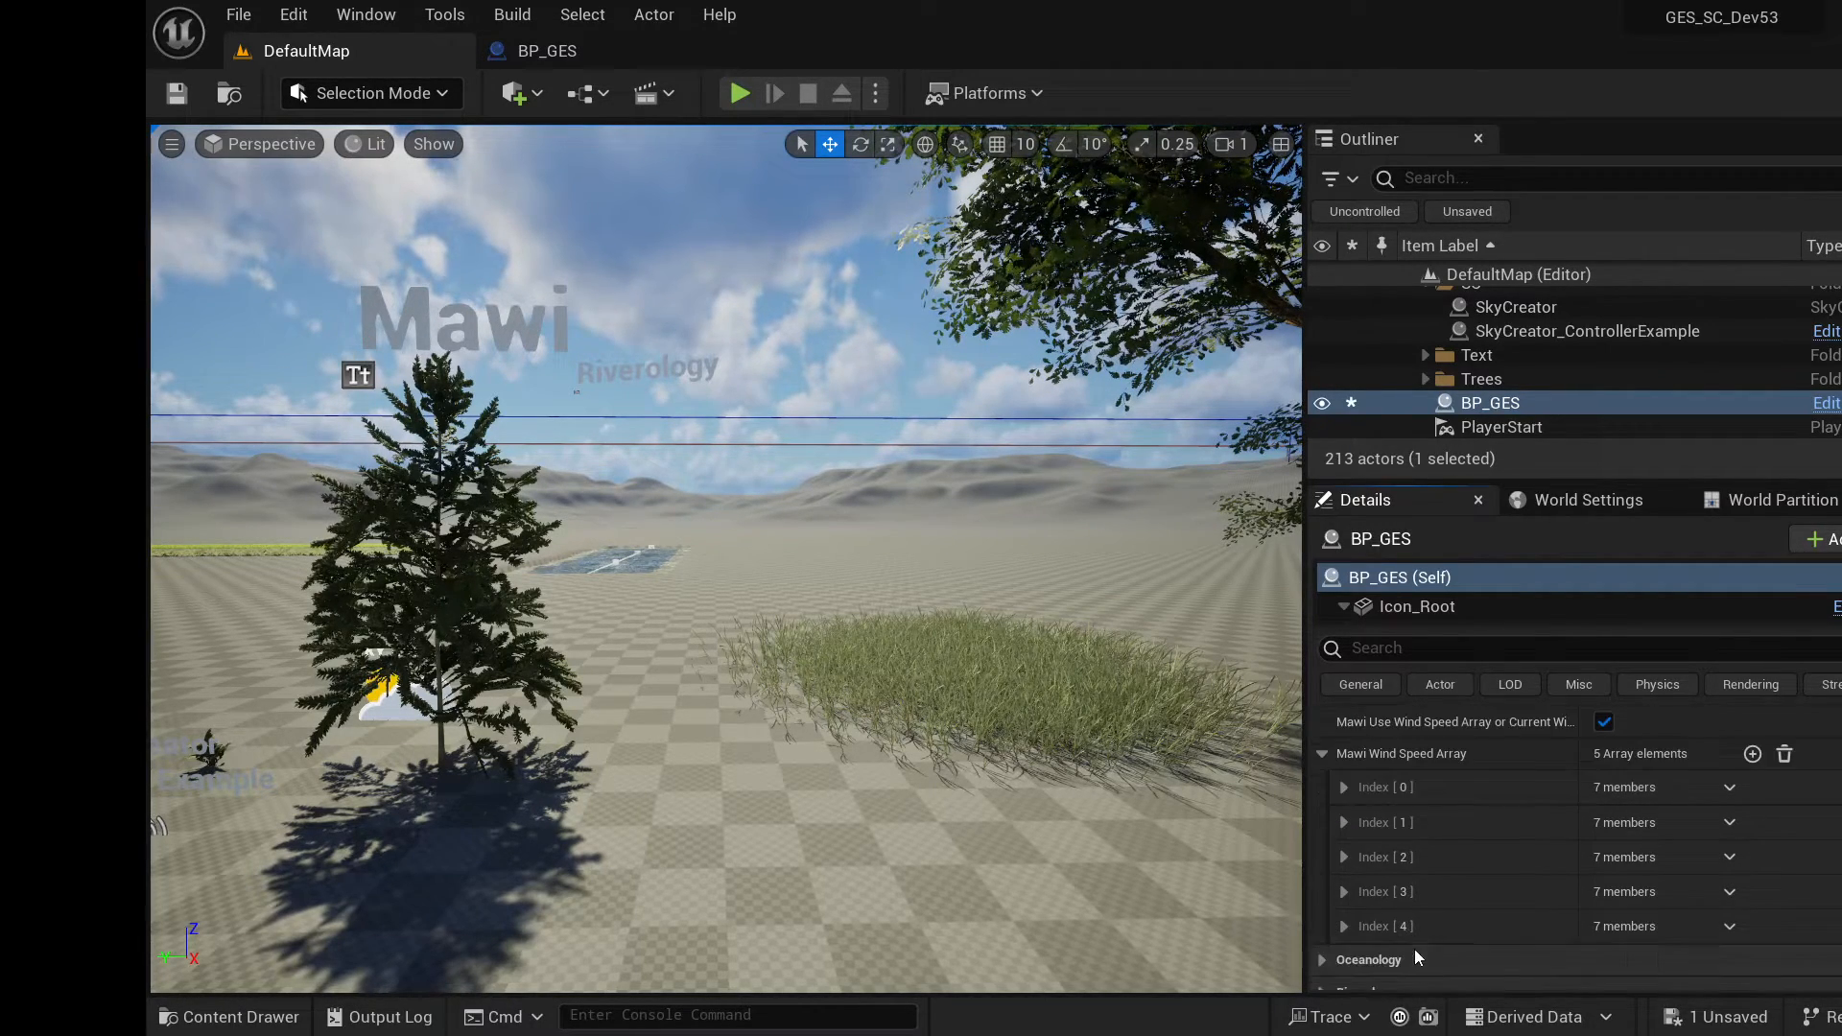
Set Wind Speed Less Than Equal to 100 for Index [0] of the Mawi Wind Speed Array.
click(1345, 789)
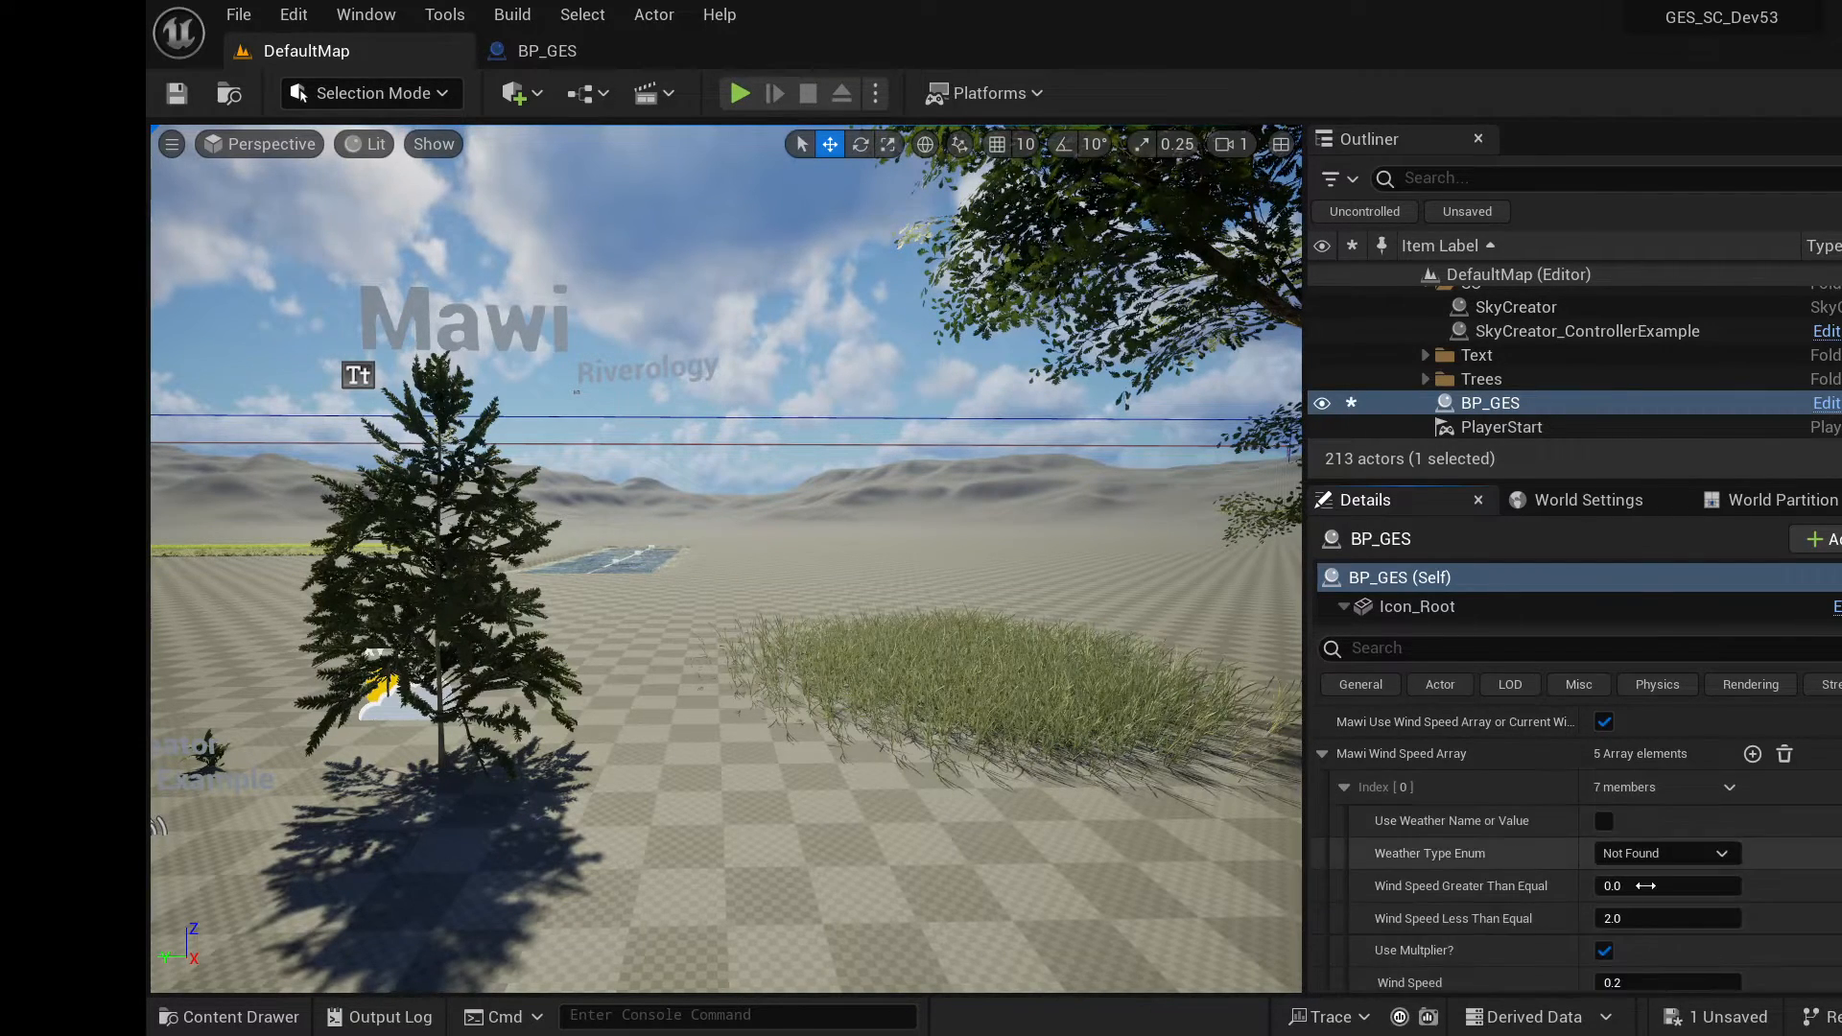
click(1631, 919)
text(100)
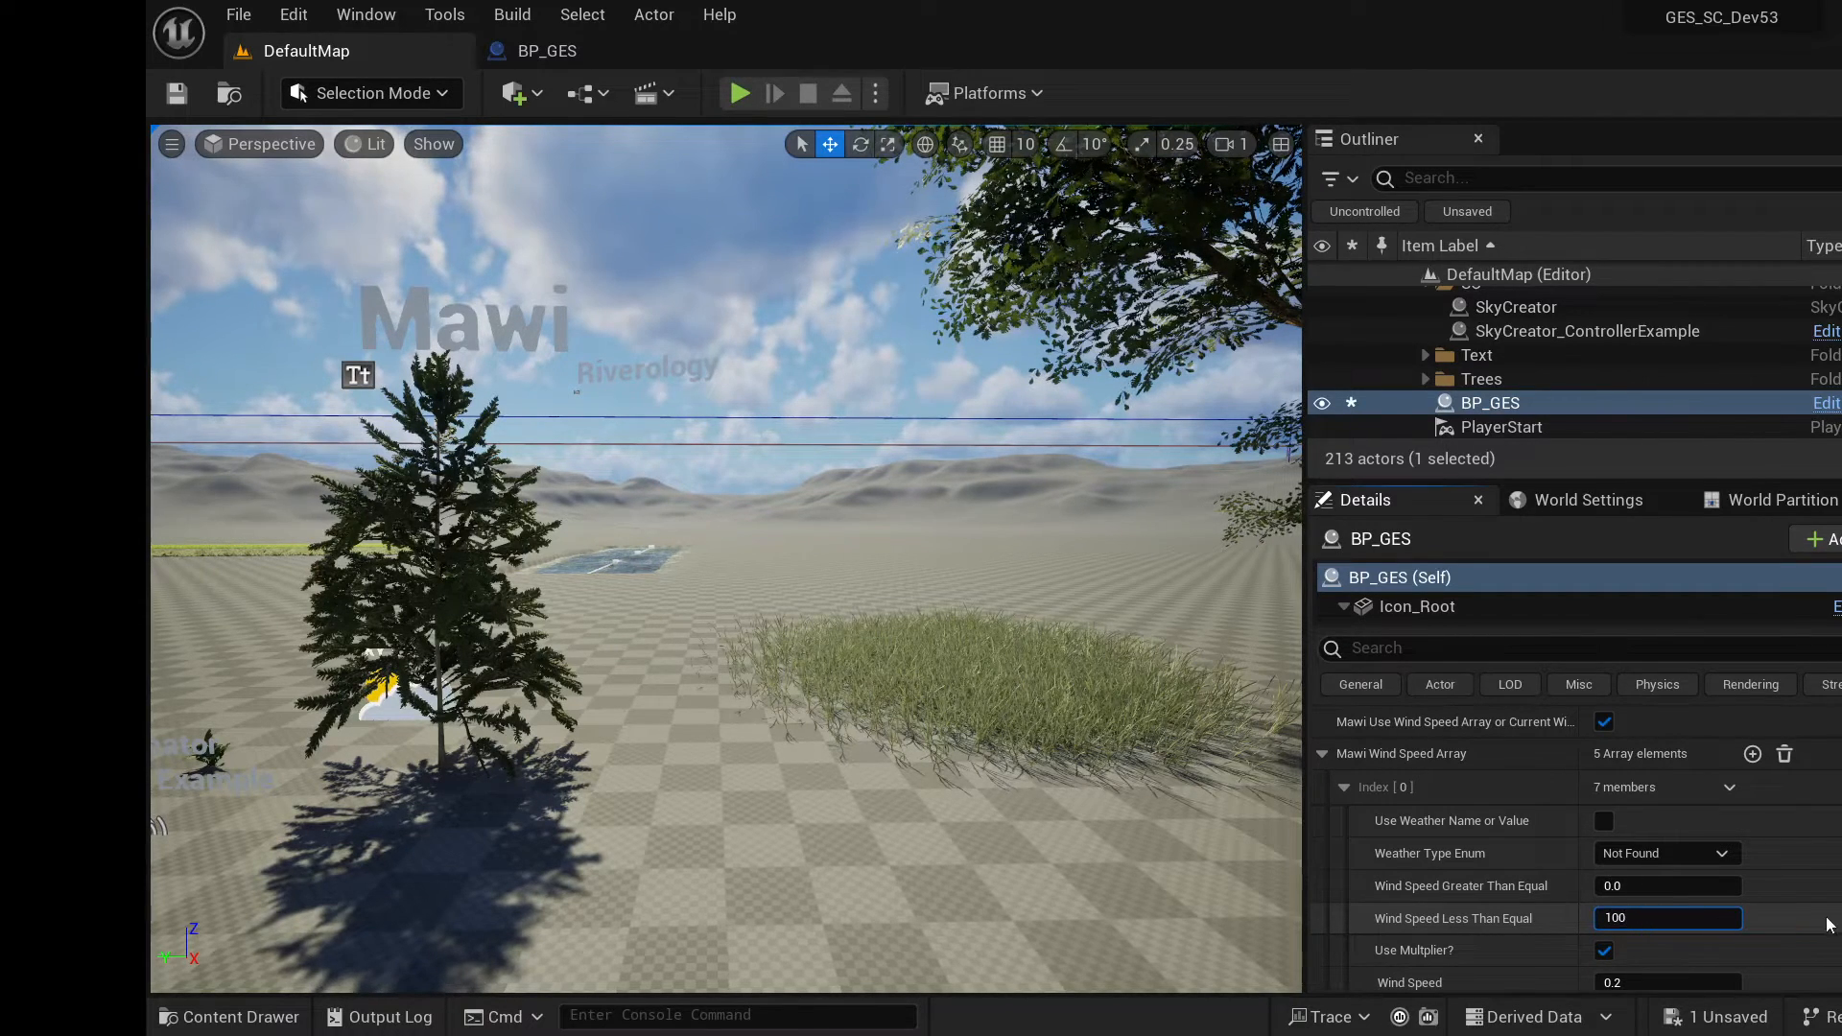
scroll(1775, 917, down, 2)
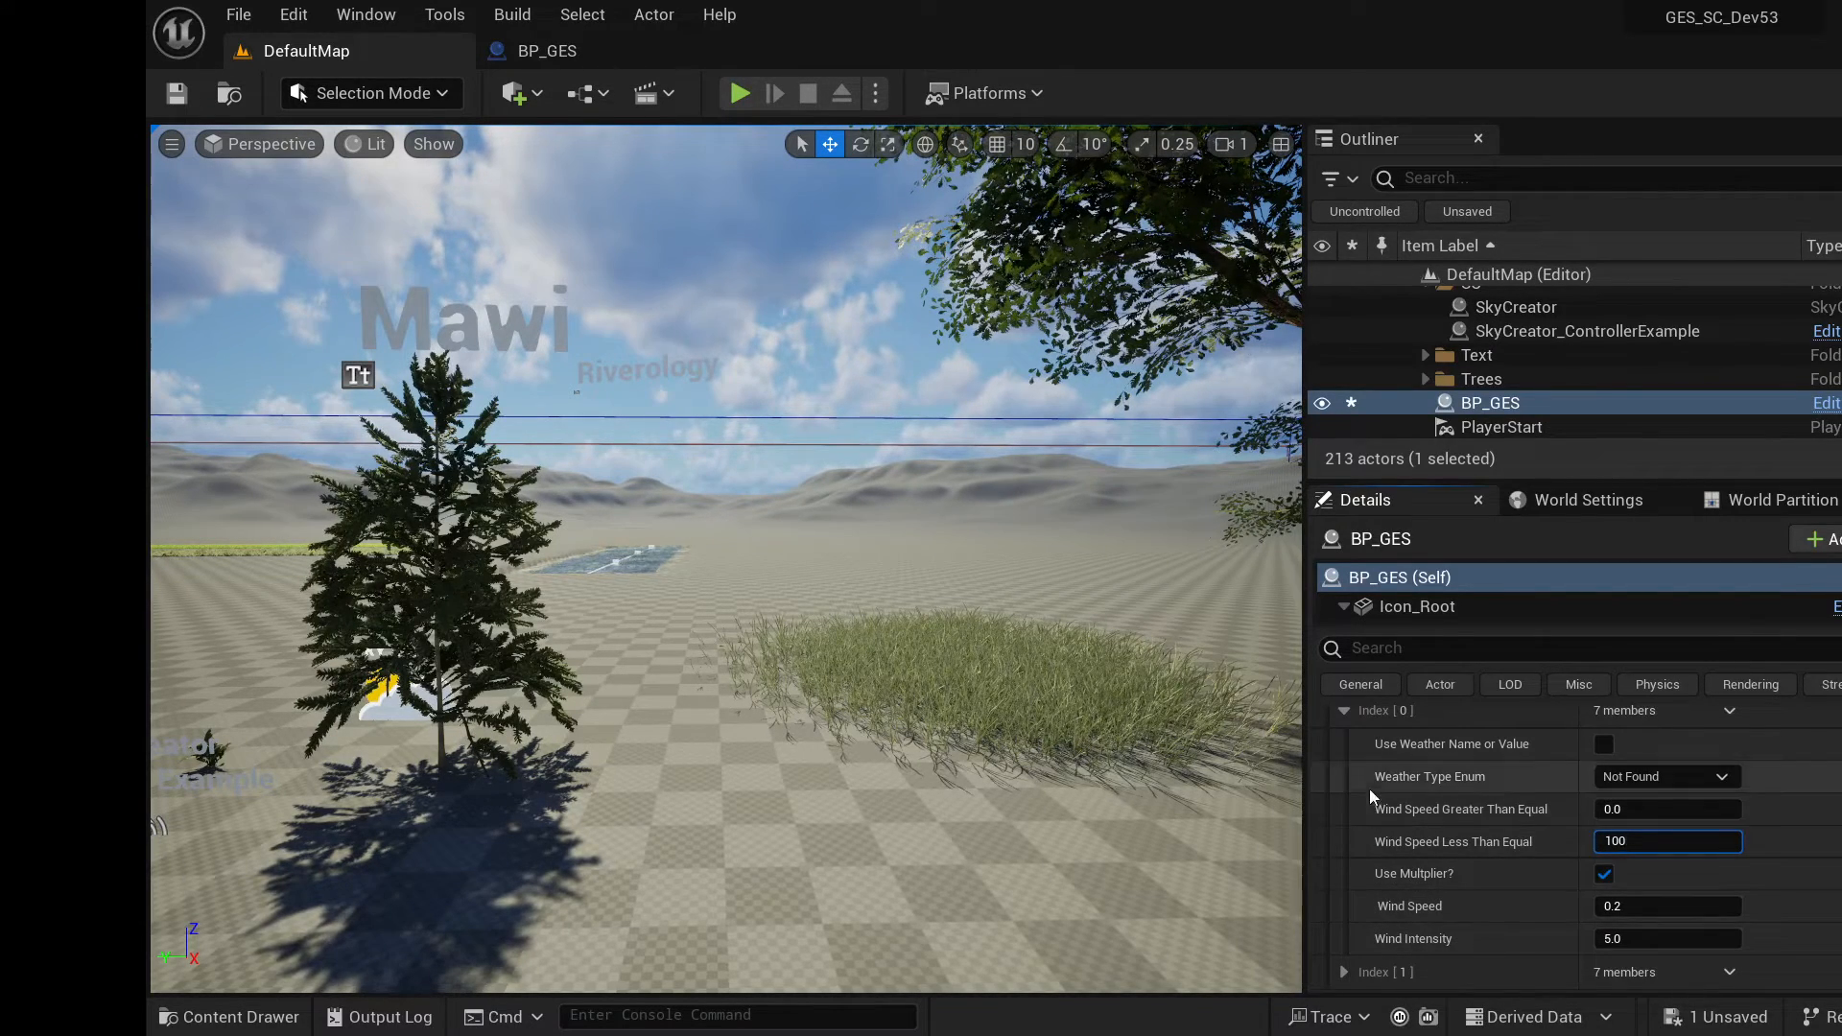
scroll(1333, 808, up, 1)
click(1344, 748)
For Index [1] of the Mawi Wind Speed Array, set Wind Speed Greater Than Equal to 101 and Wind Speed Less Than Equal to 200.
click(1343, 784)
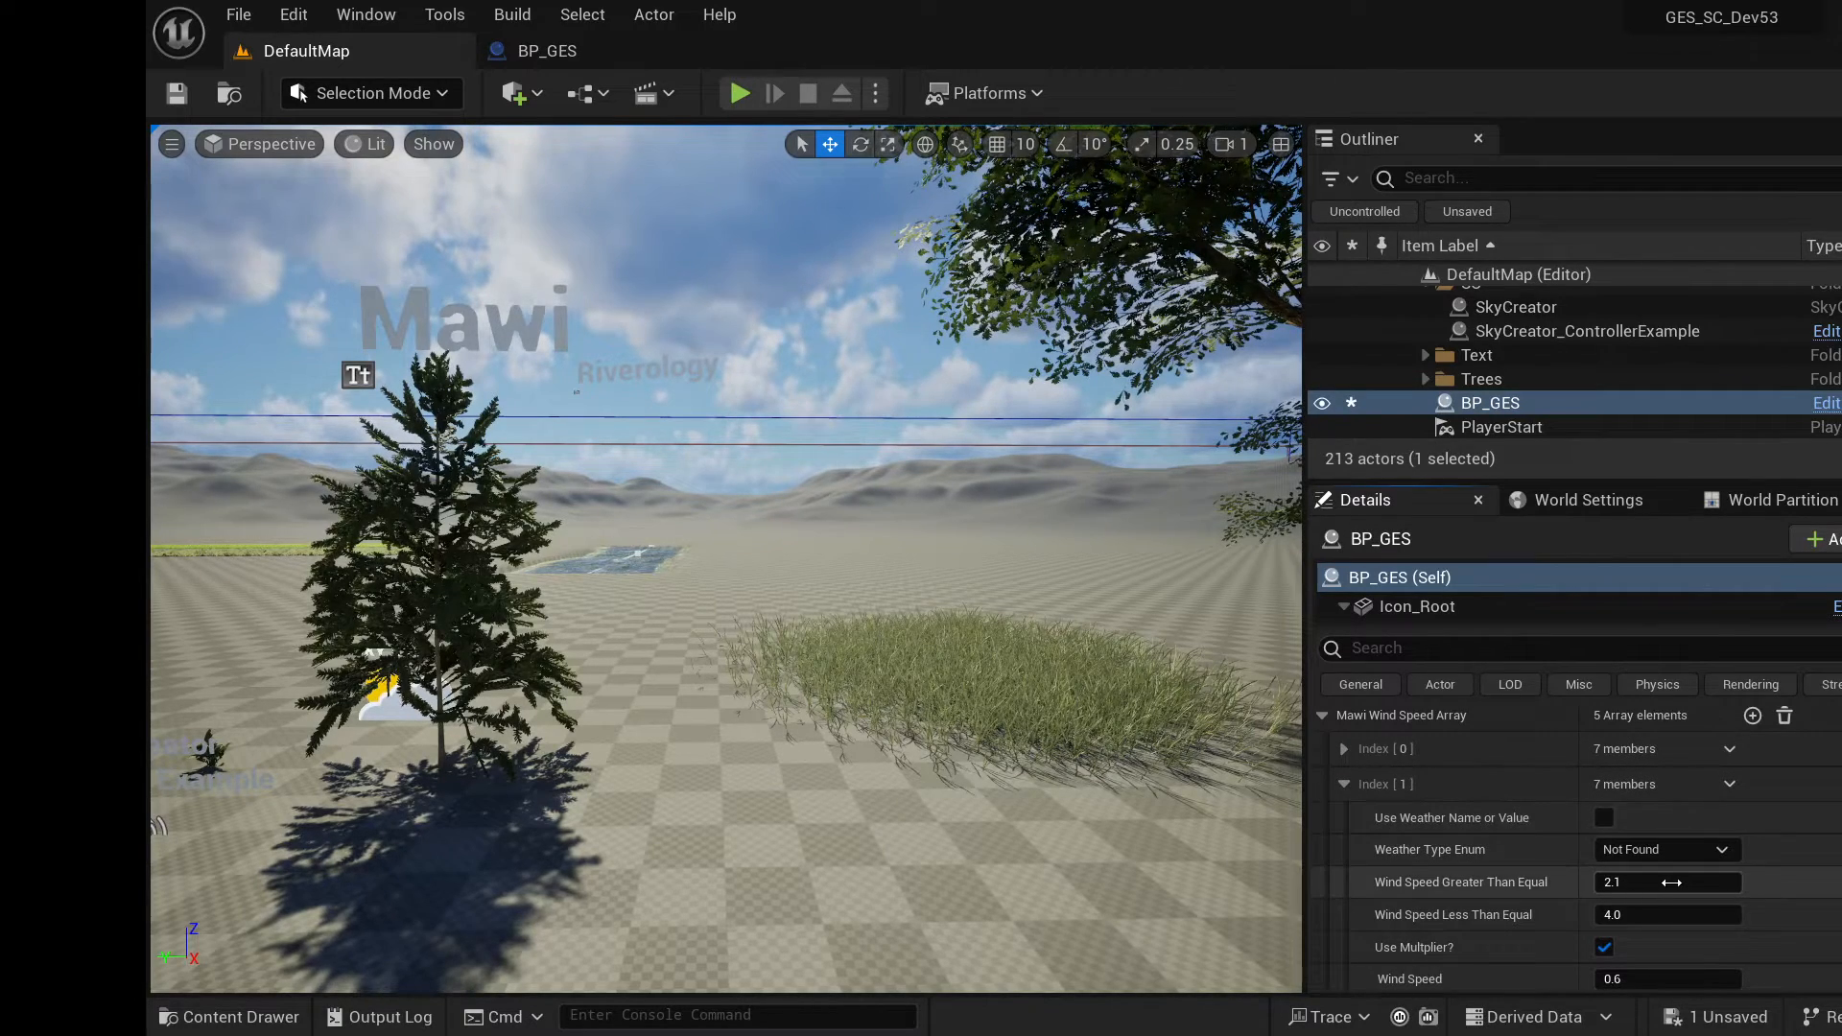
click(1673, 882)
text(101)
click(1664, 914)
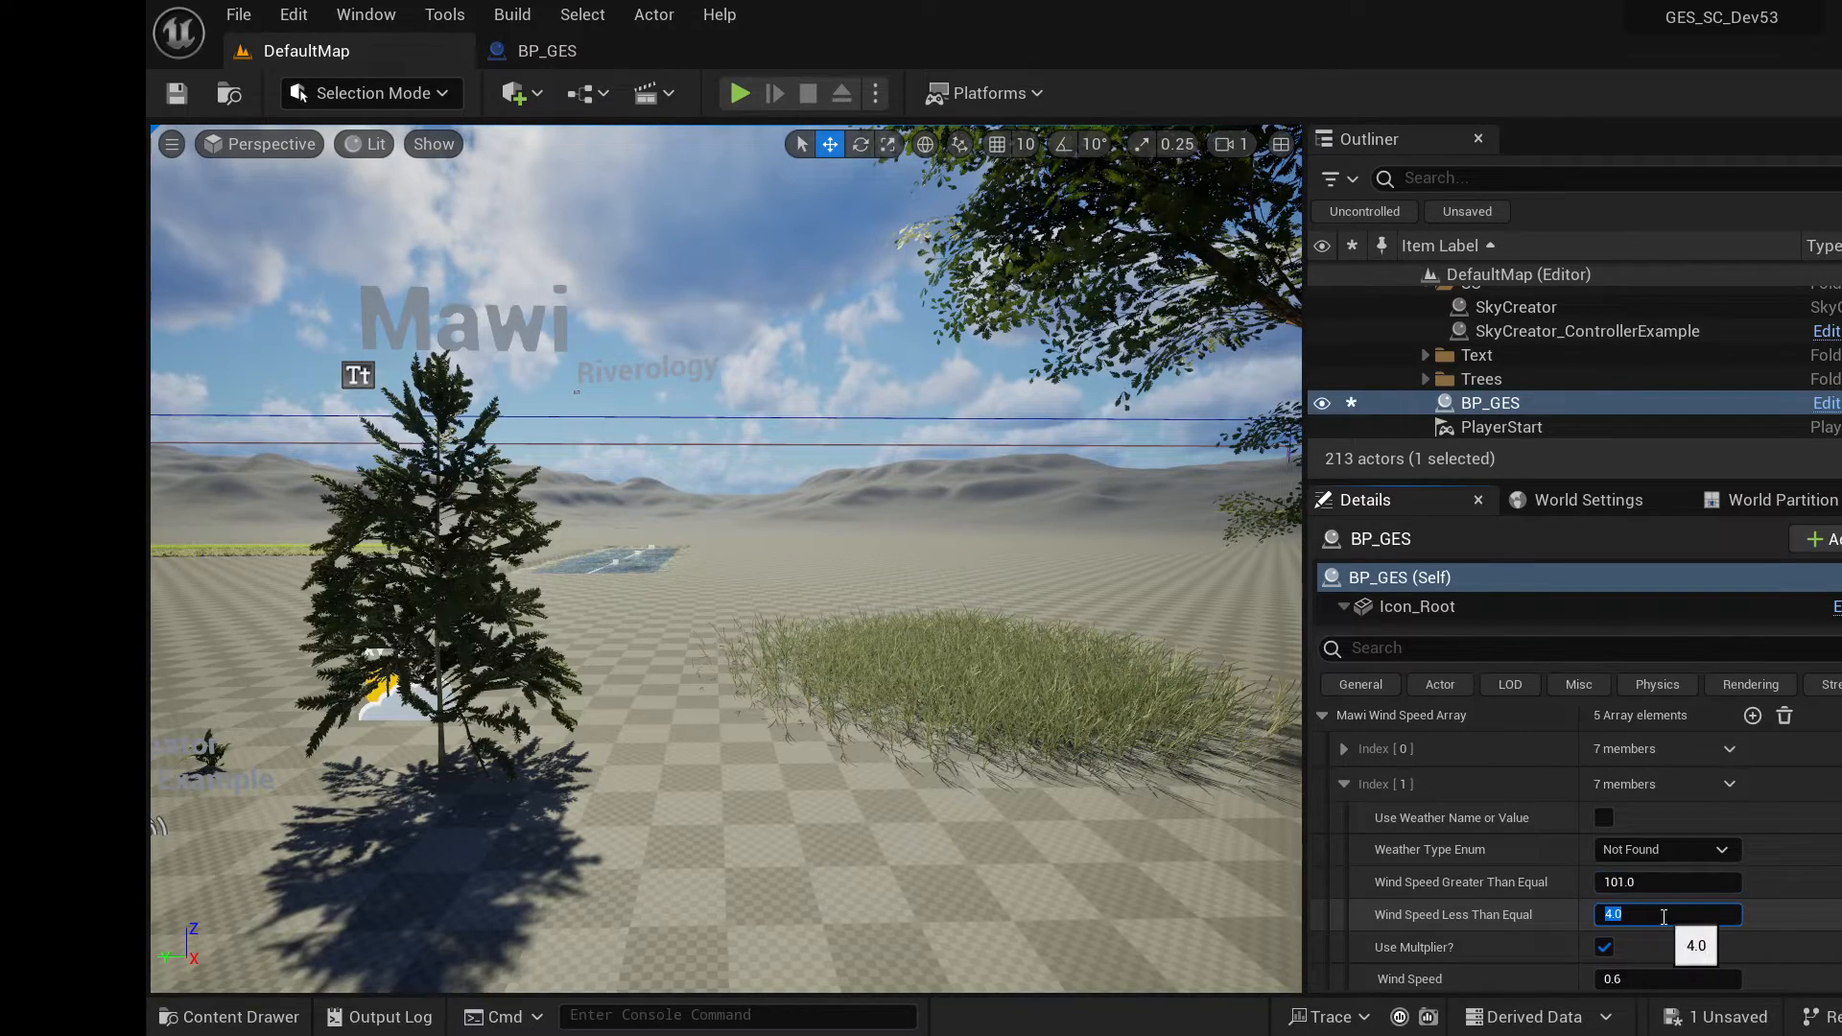
text(200)
key(Return)
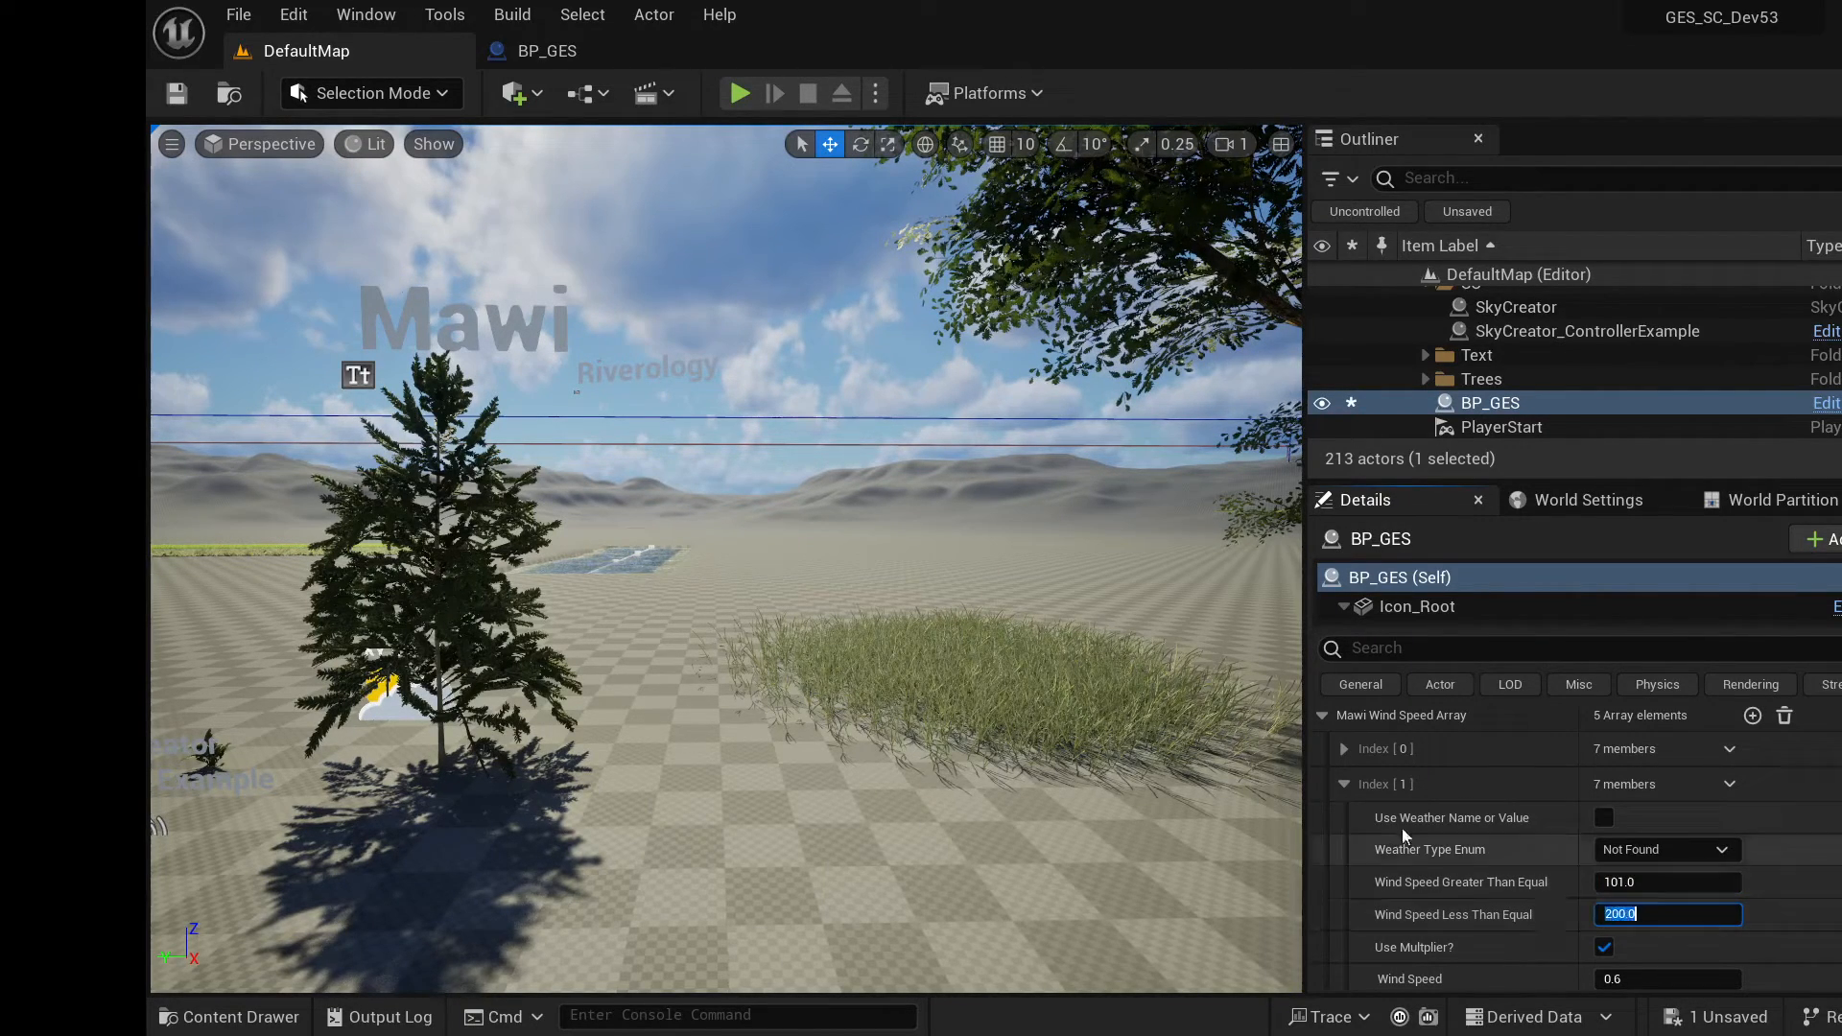
click(1345, 784)
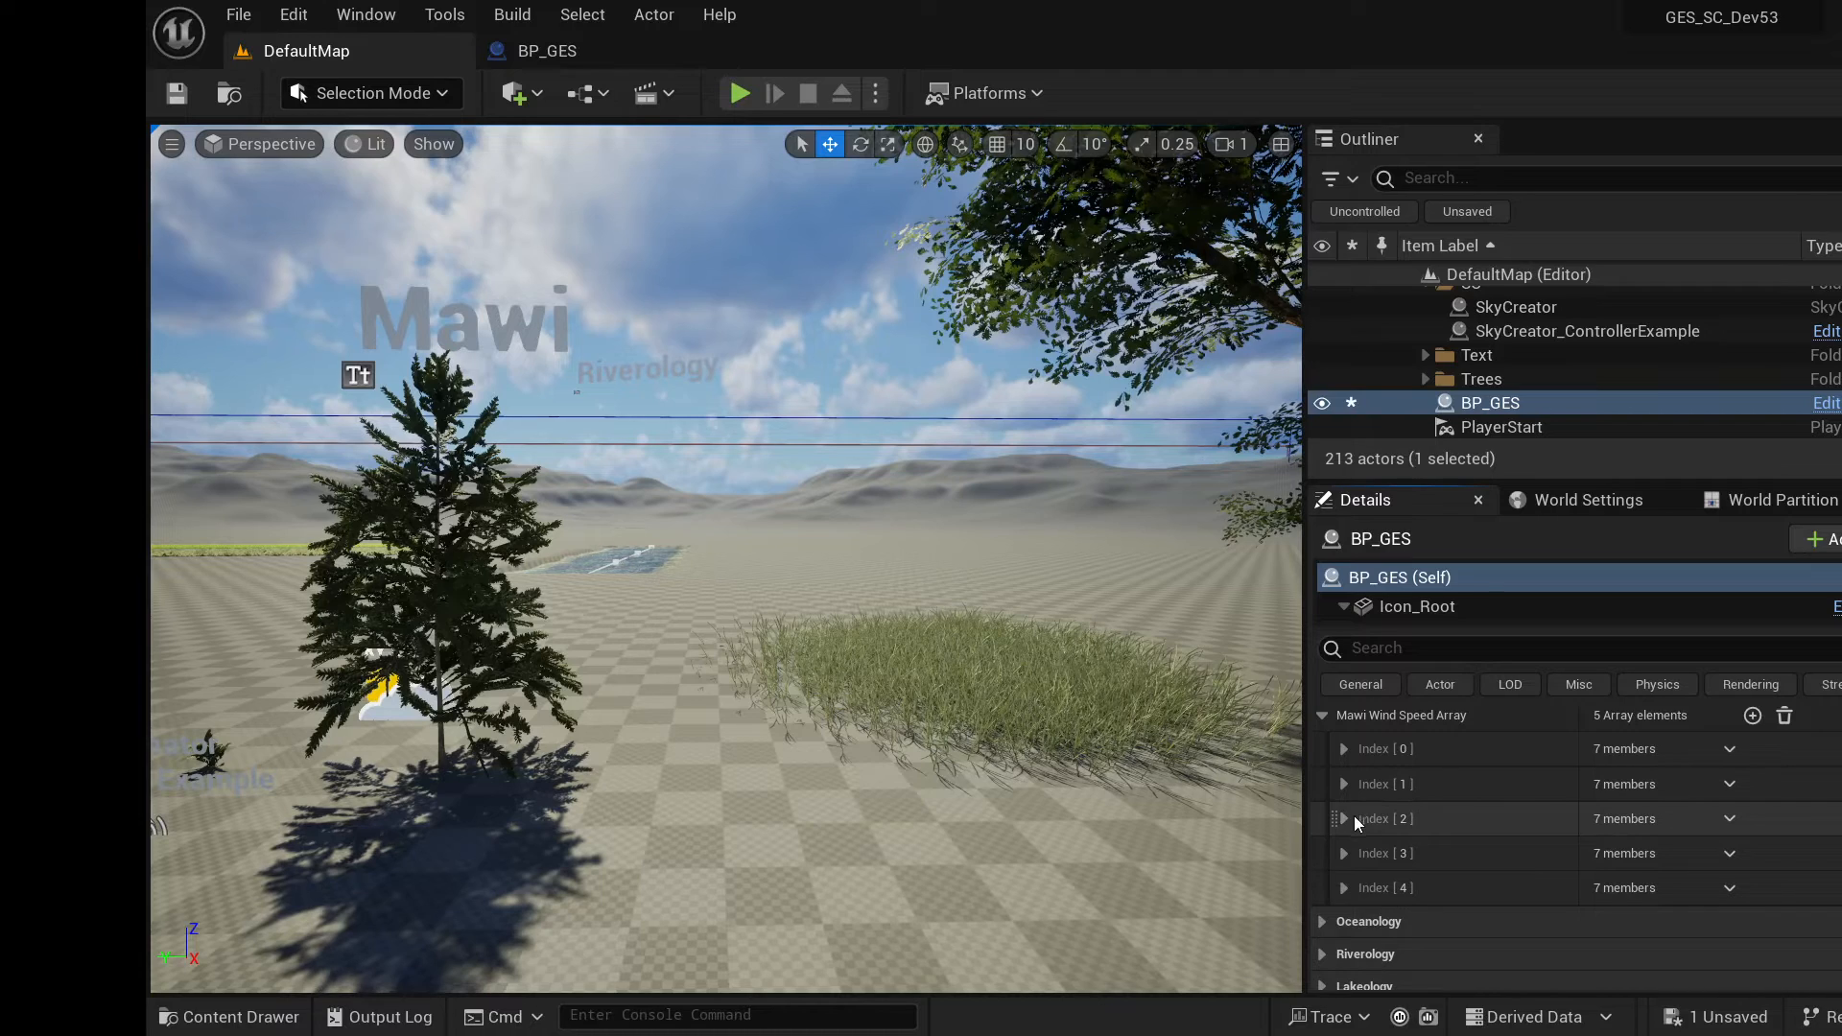
For Index [2] of the Mawi Wind Speed Array, set Wind Speed Greater Than Equal to 201 and Wind Speed Less Than Equal to 300.
click(1344, 819)
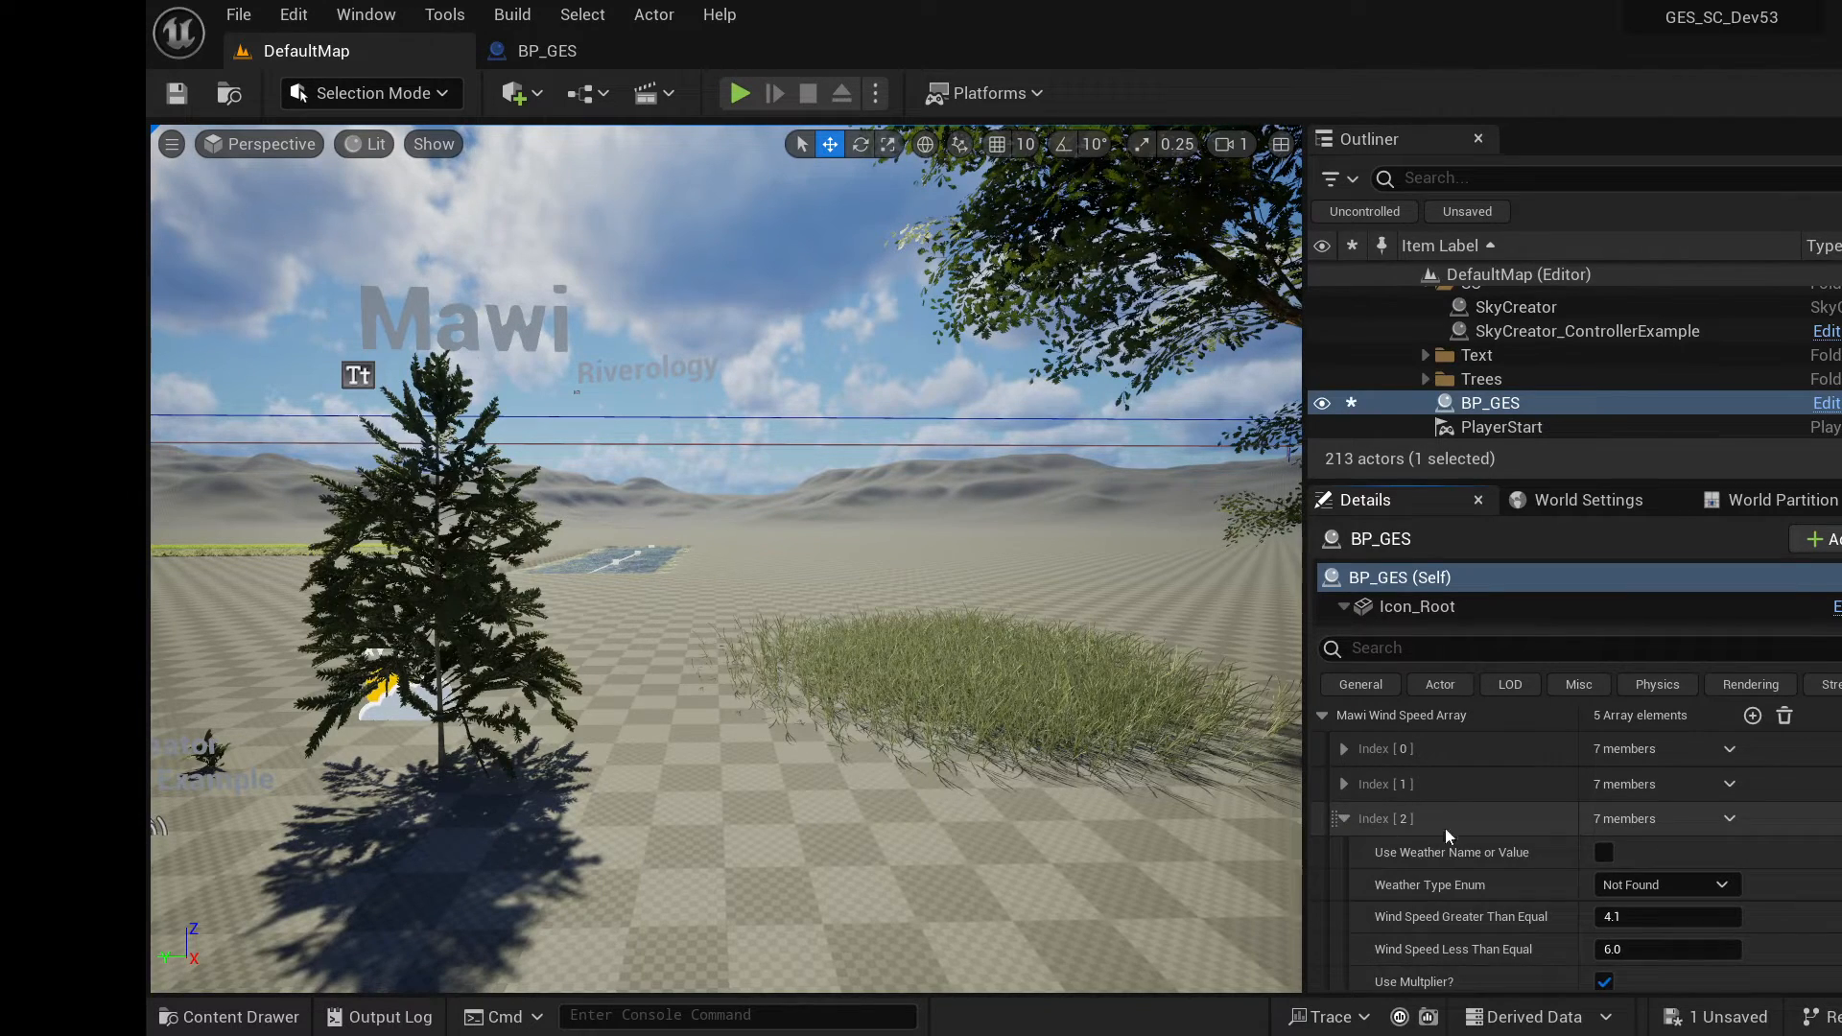
click(1616, 917)
text(2)
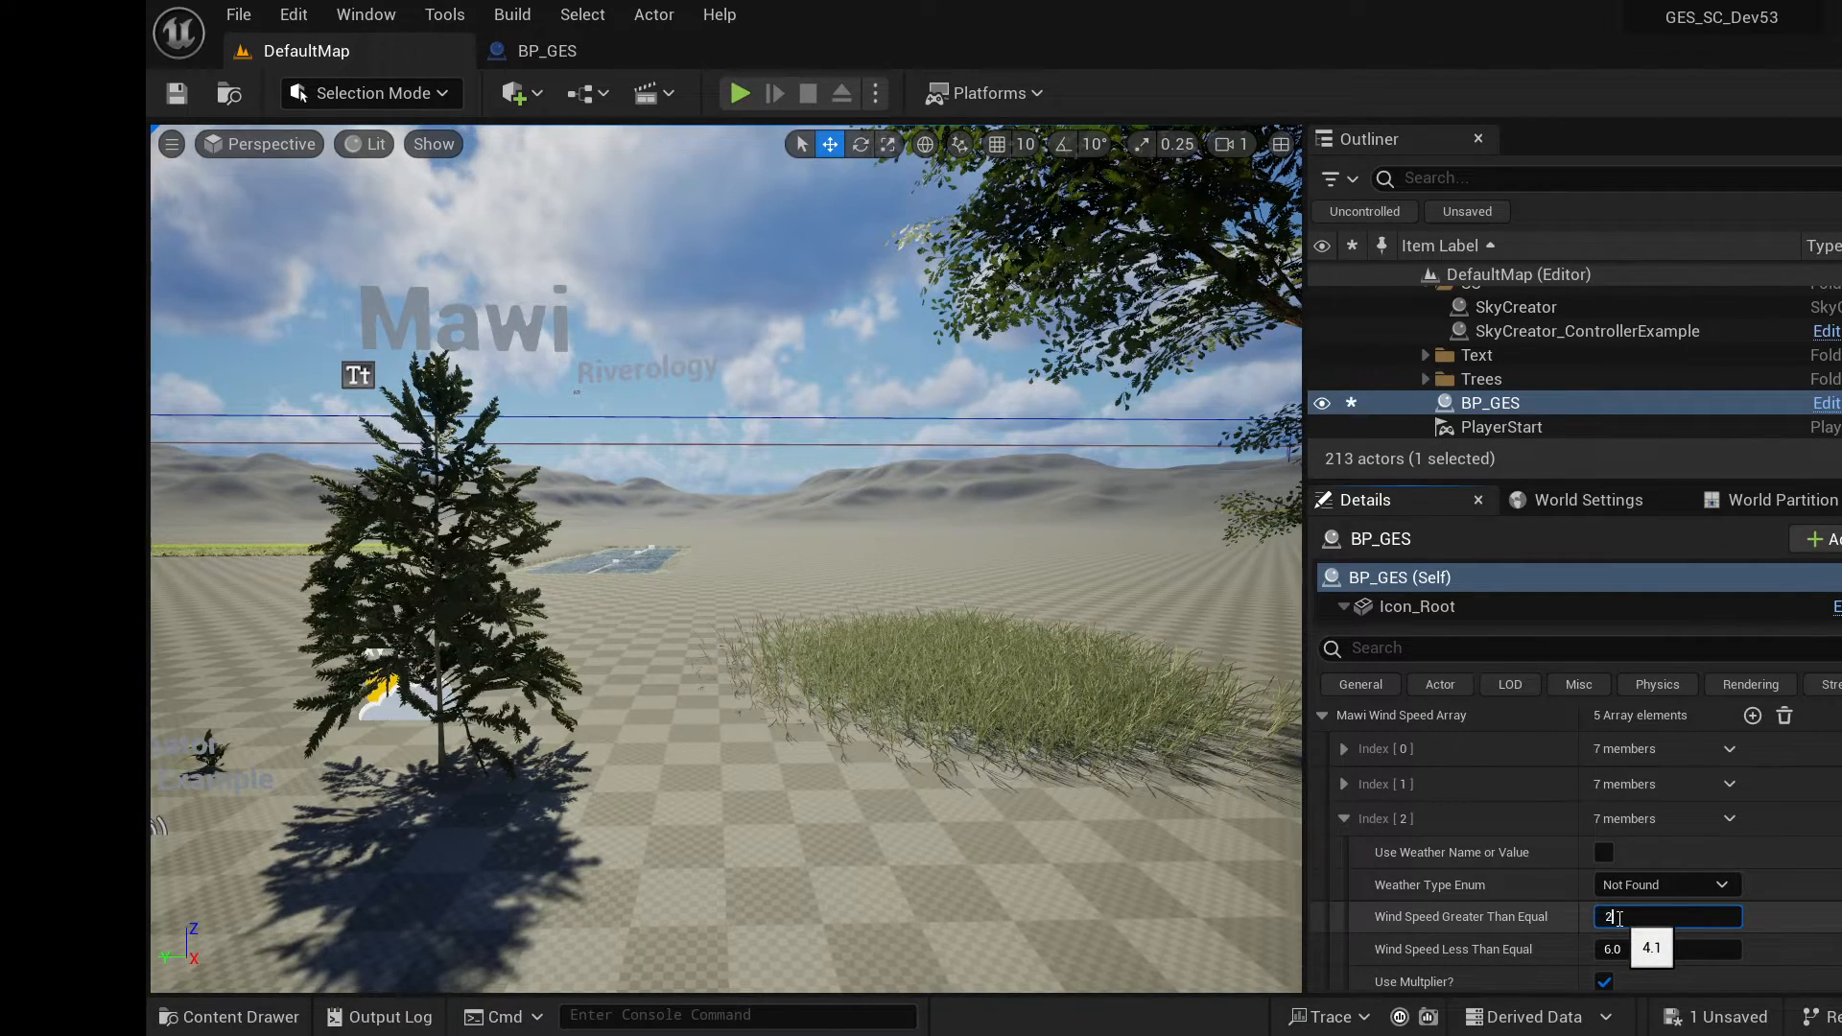
text(01)
key(Return)
click(1619, 950)
text(300)
key(Return)
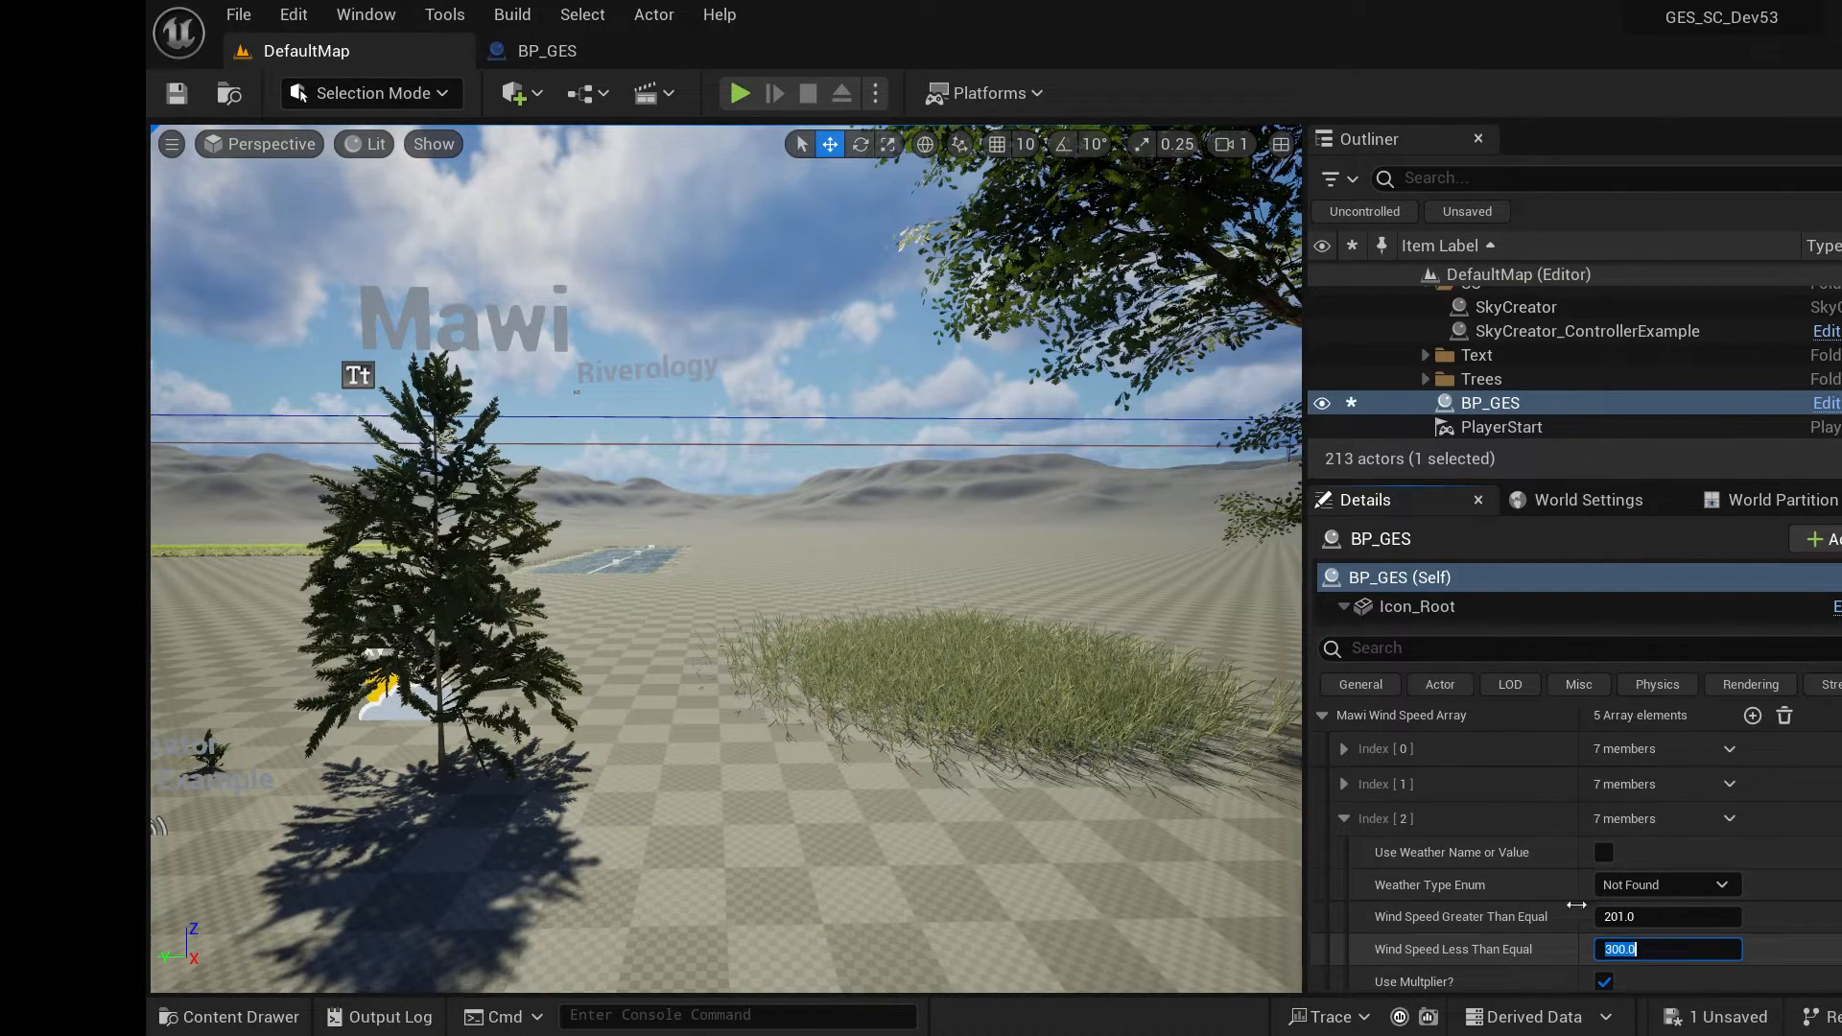
click(1339, 816)
For Index [3] of the Mawi Wind Speed Array, set Wind Speed Greater Than Equal to 301 and Wind Speed Less Than Equal to 400.
click(1347, 851)
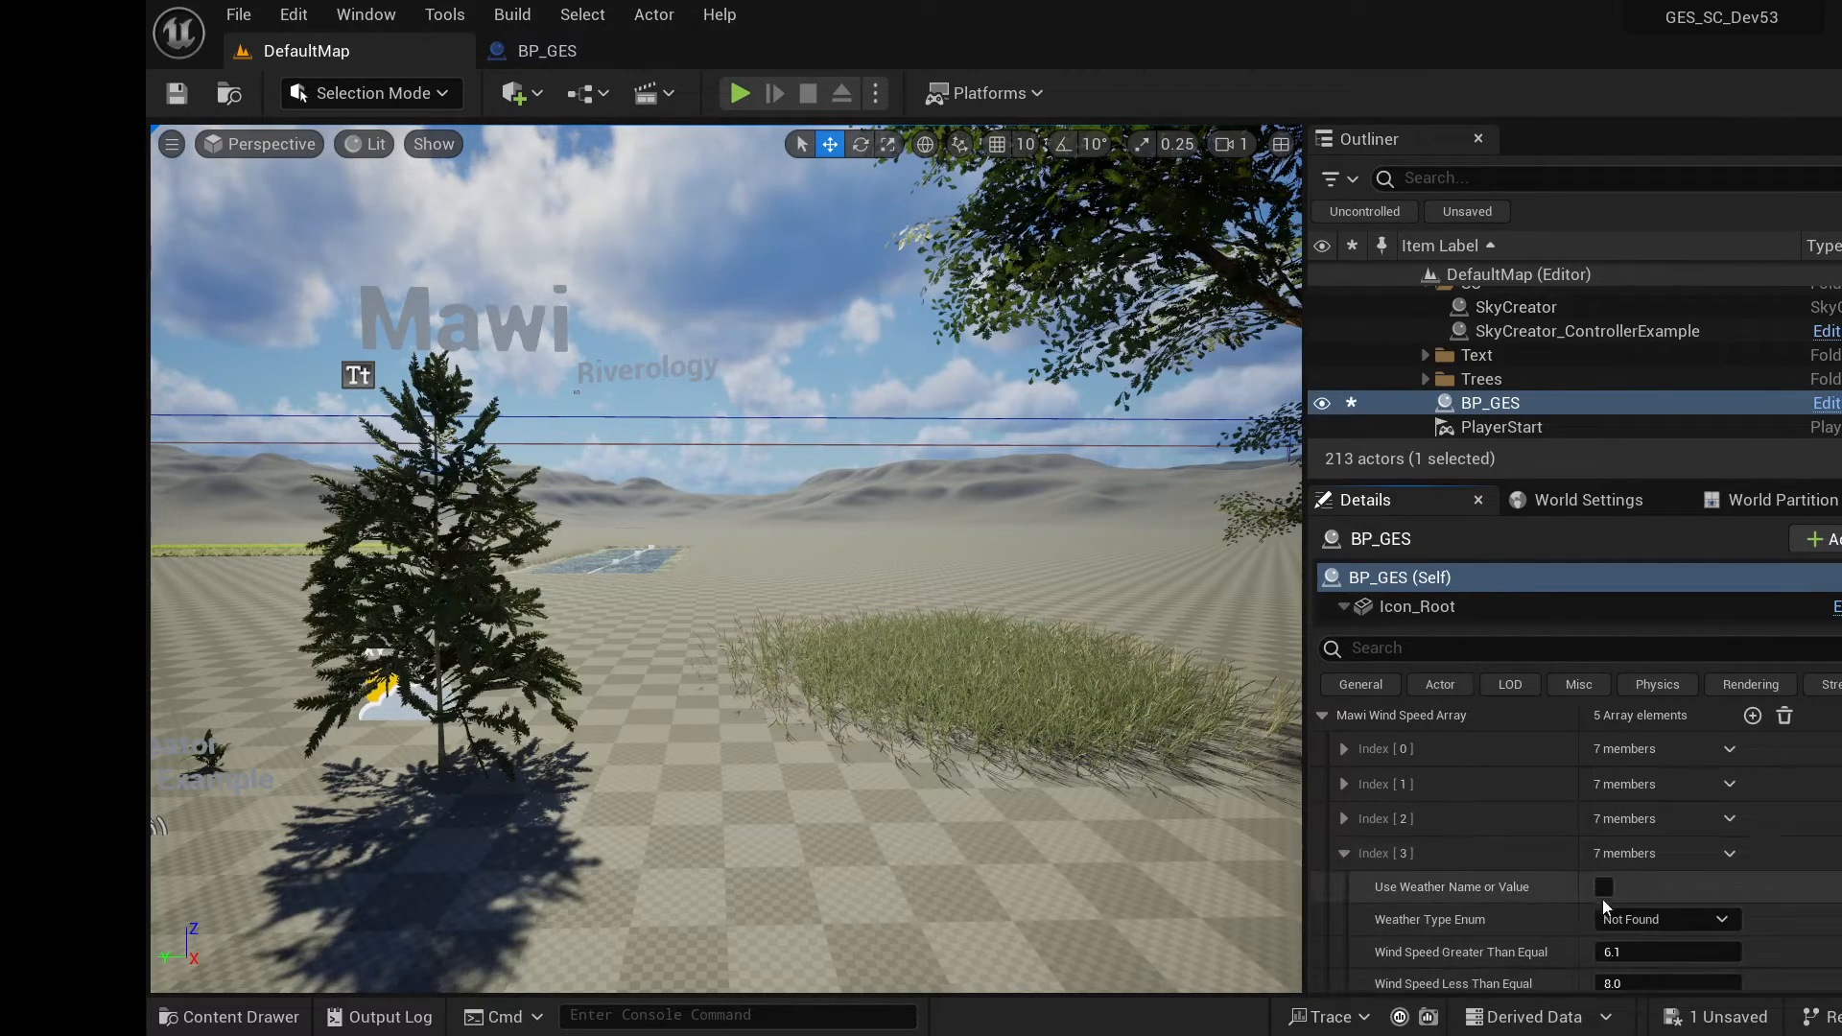
click(1626, 950)
text(301)
key(Return)
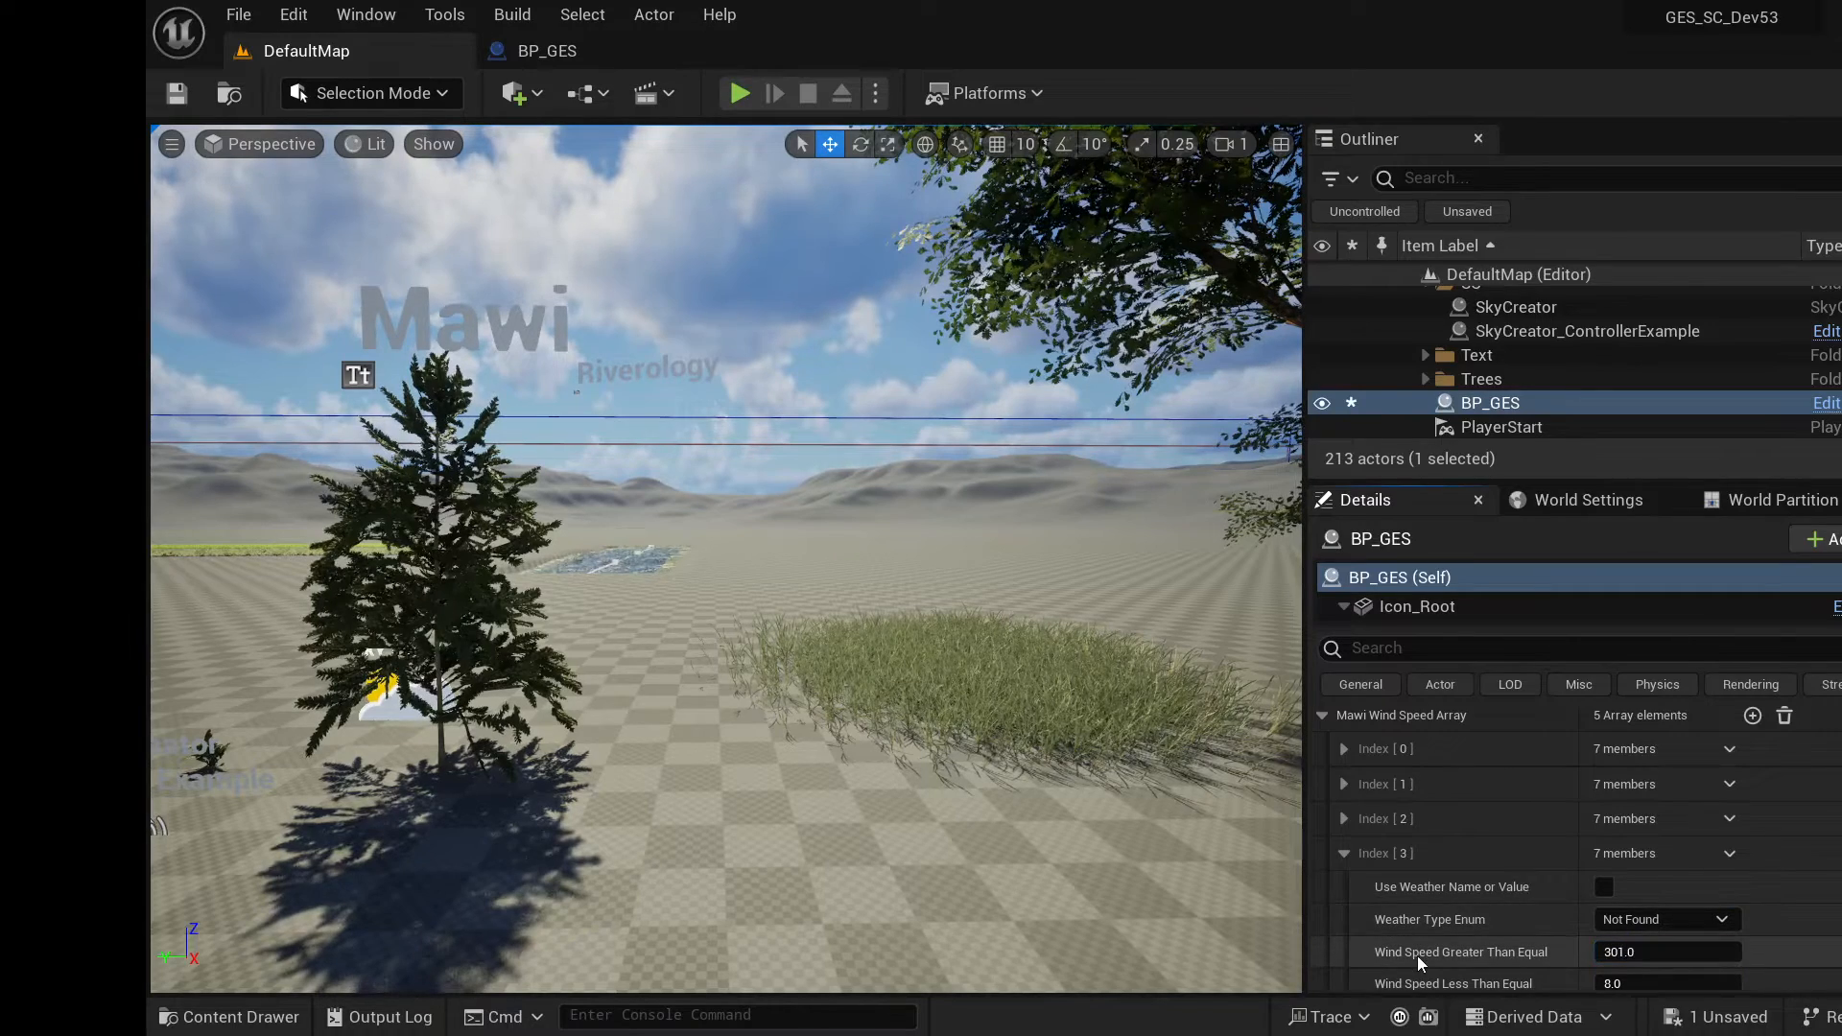
scroll(1485, 930, down, 1)
scroll(1485, 926, down, 1)
click(1630, 909)
text(400)
key(Return)
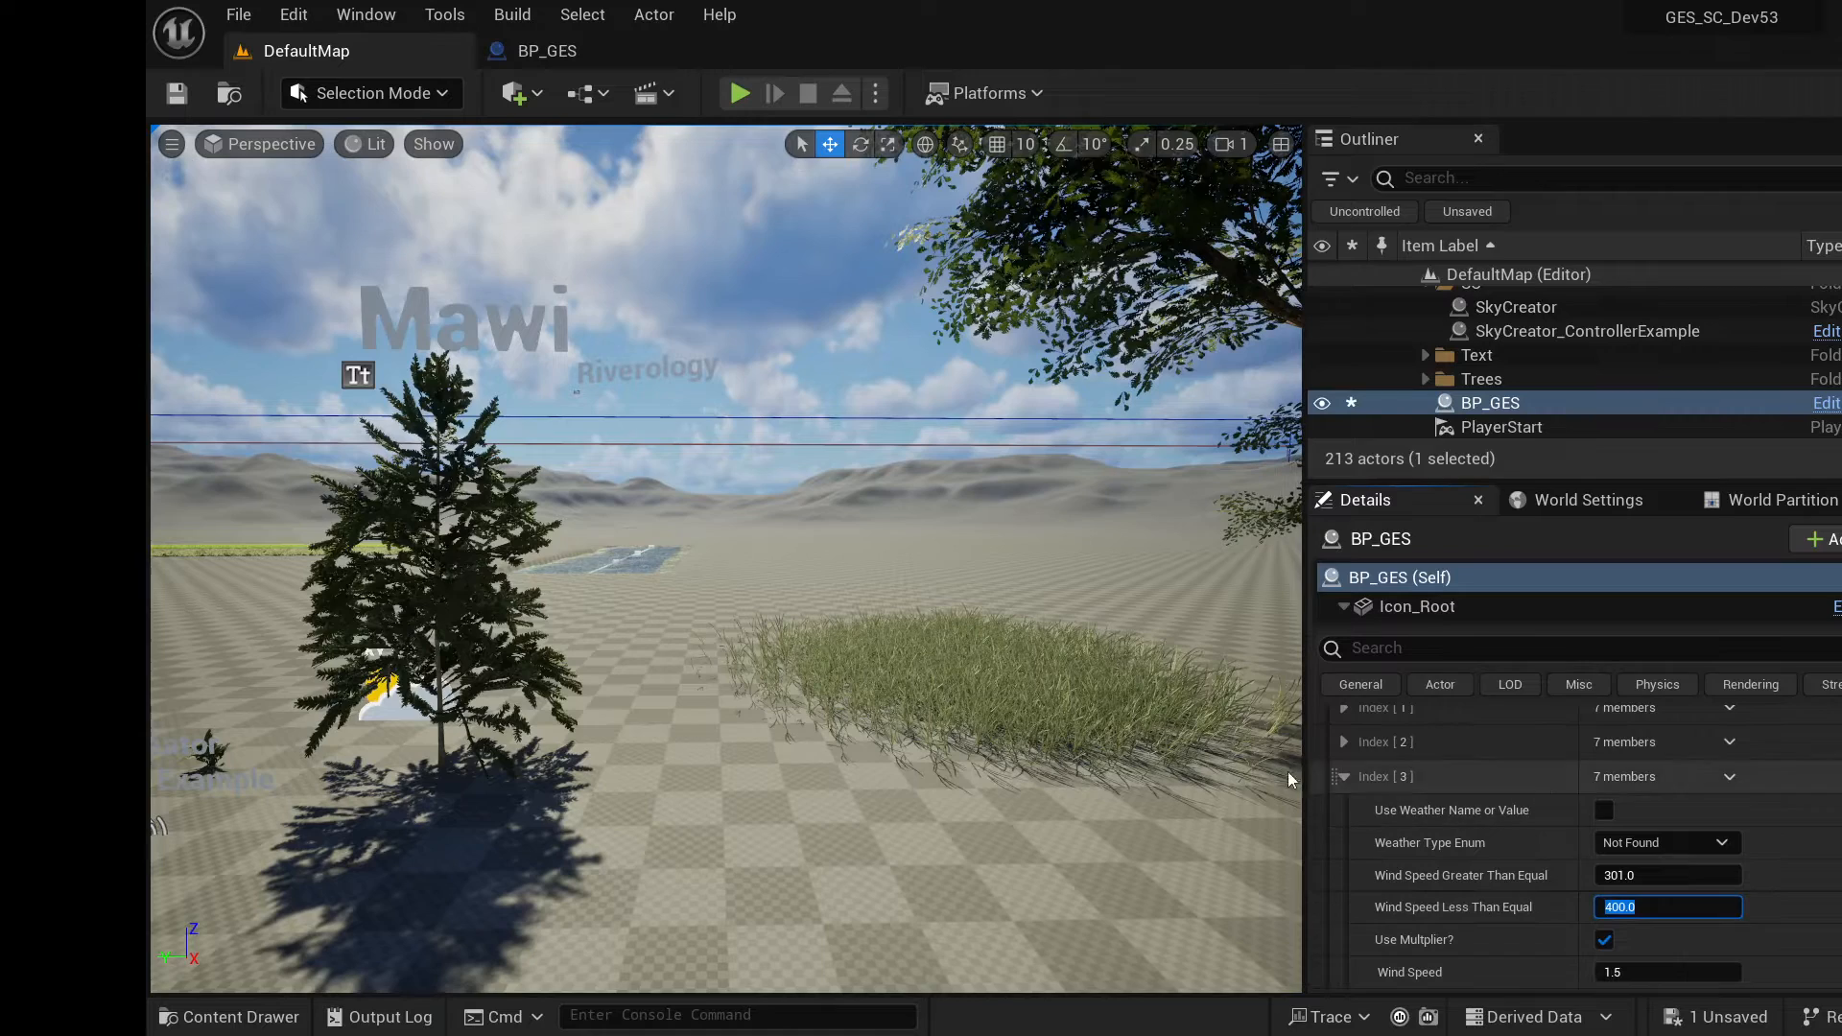
click(1342, 776)
For Index [4] of the Mawi Wind Speed Array, set Wind Speed Greater Than Equal to 401 and Wind Speed Less Than Equal to 500.
click(1344, 812)
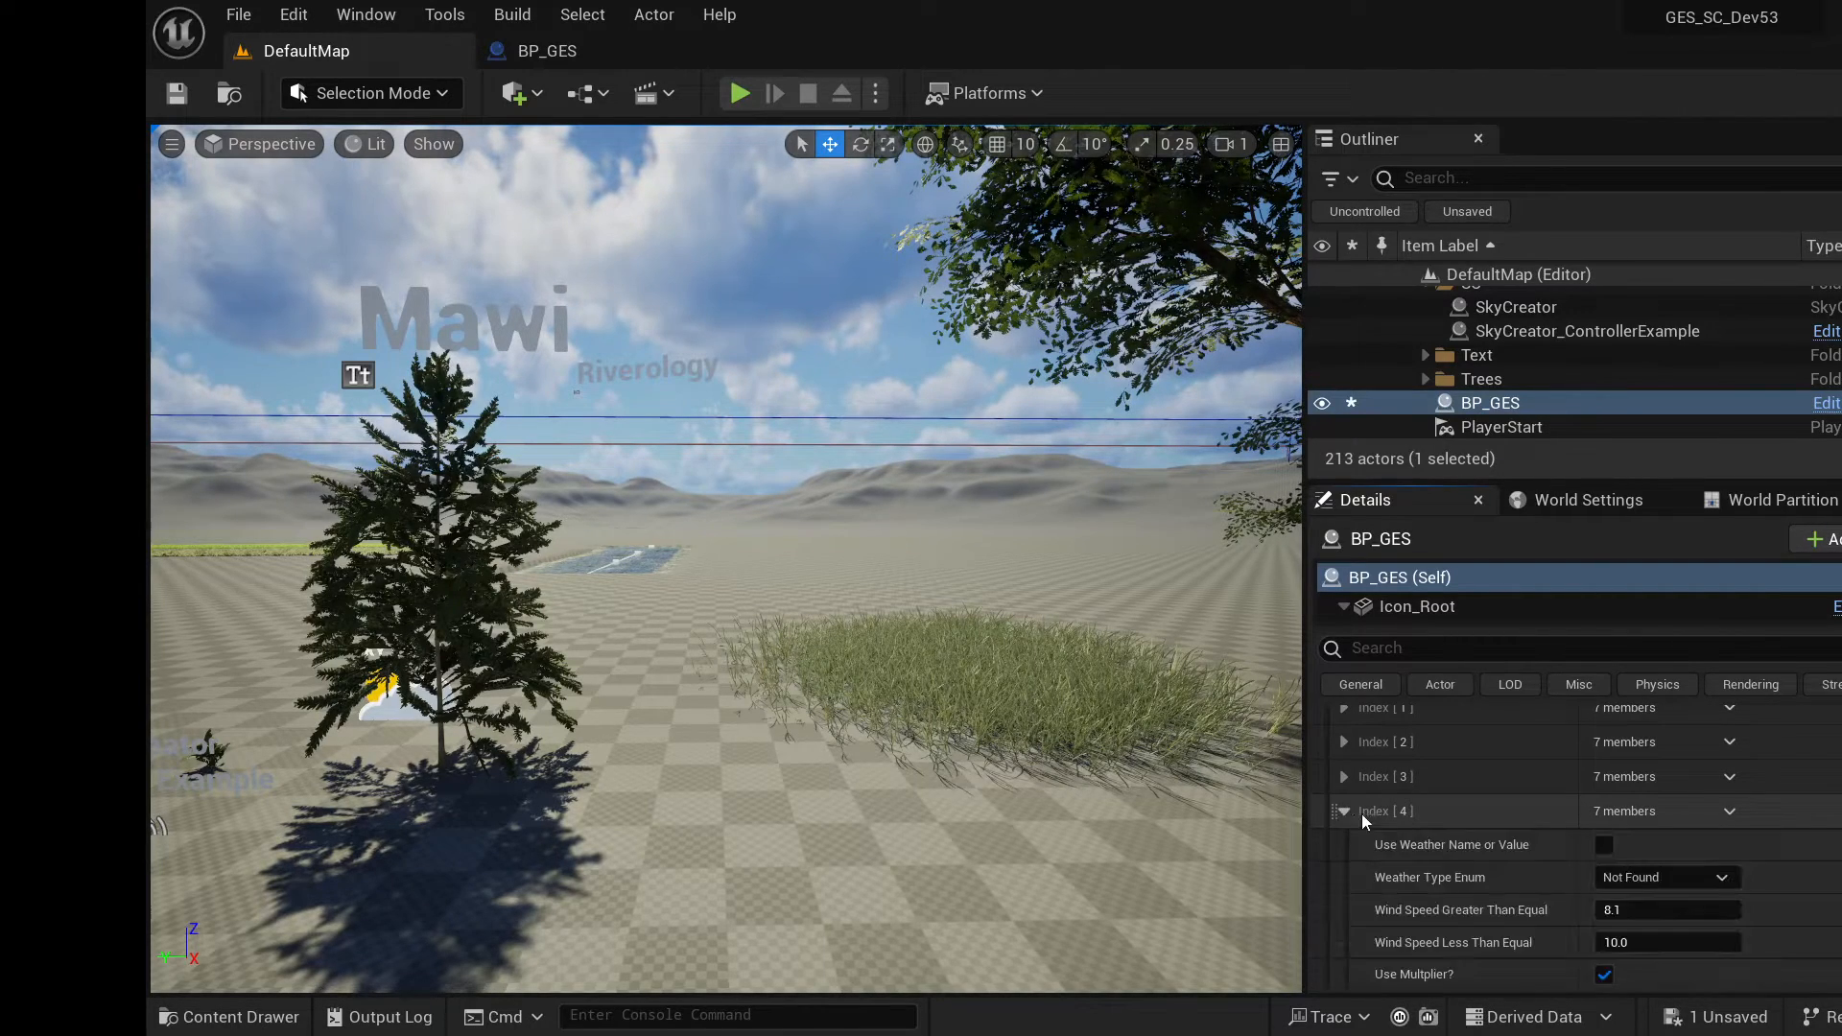
click(1651, 908)
text(401)
click(1660, 942)
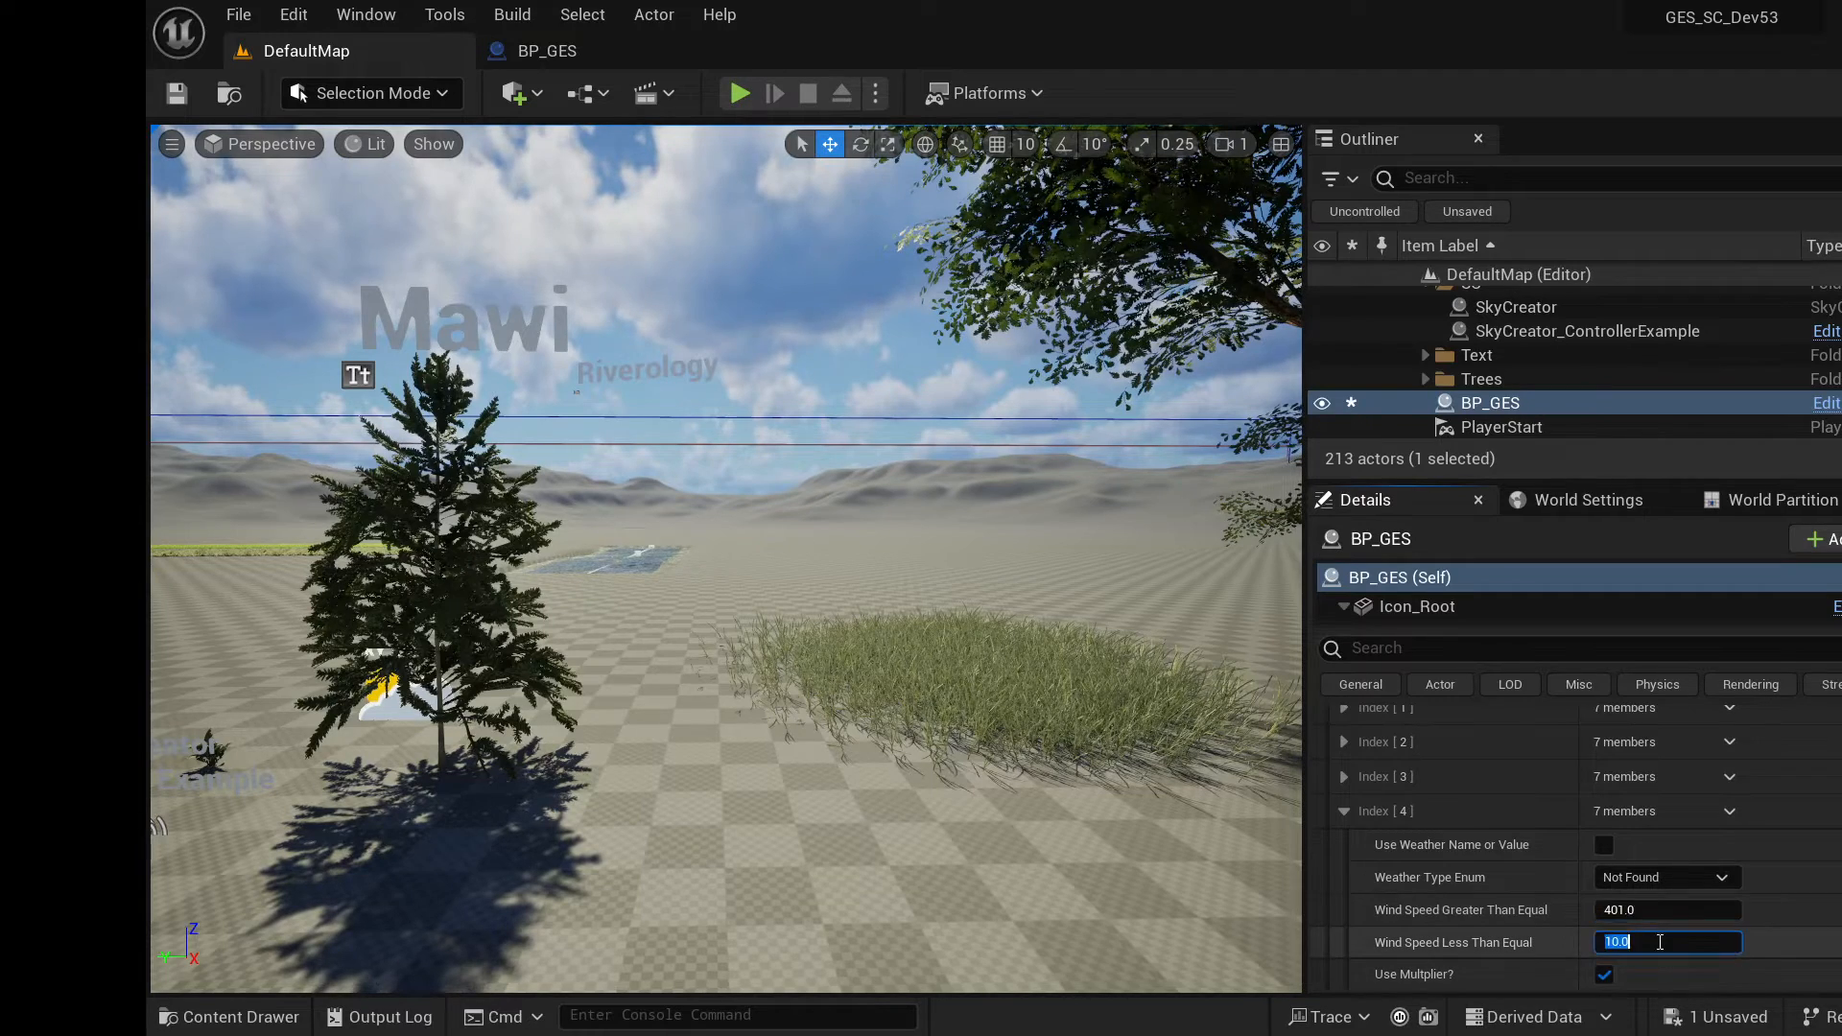
text(500)
key(Return)
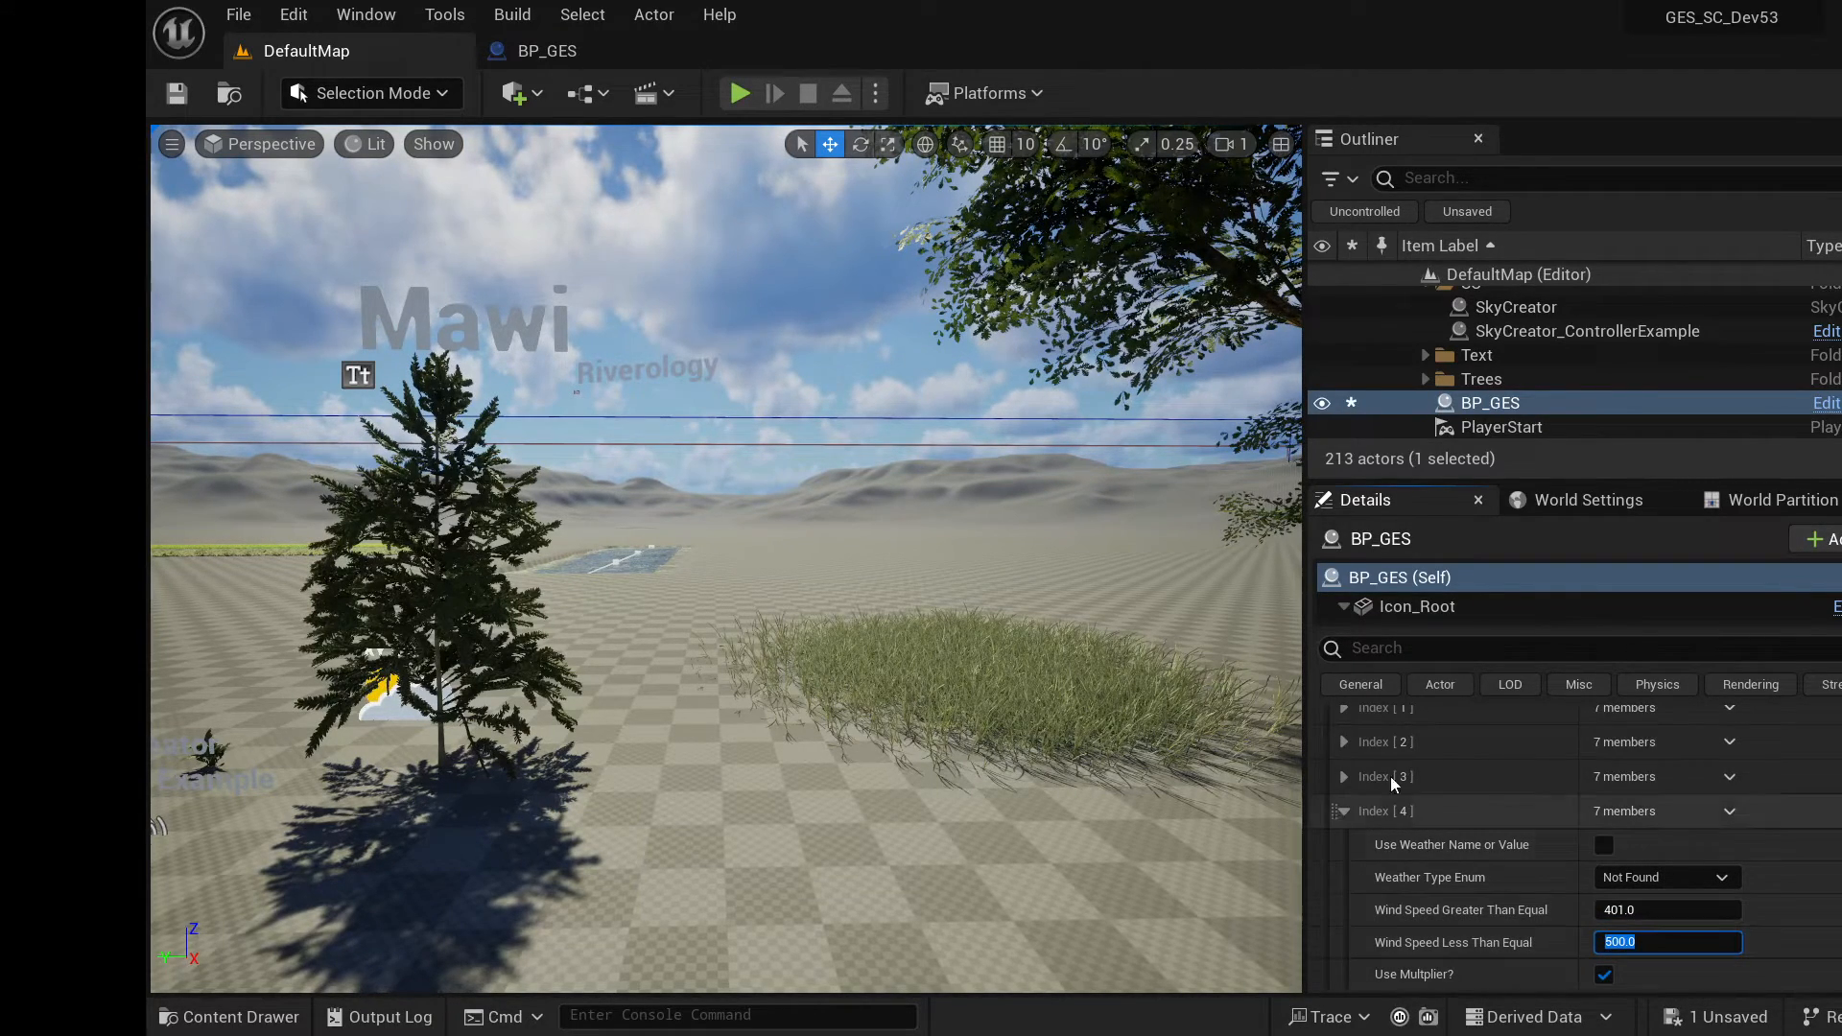
click(1343, 814)
scroll(1352, 790, up, 2)
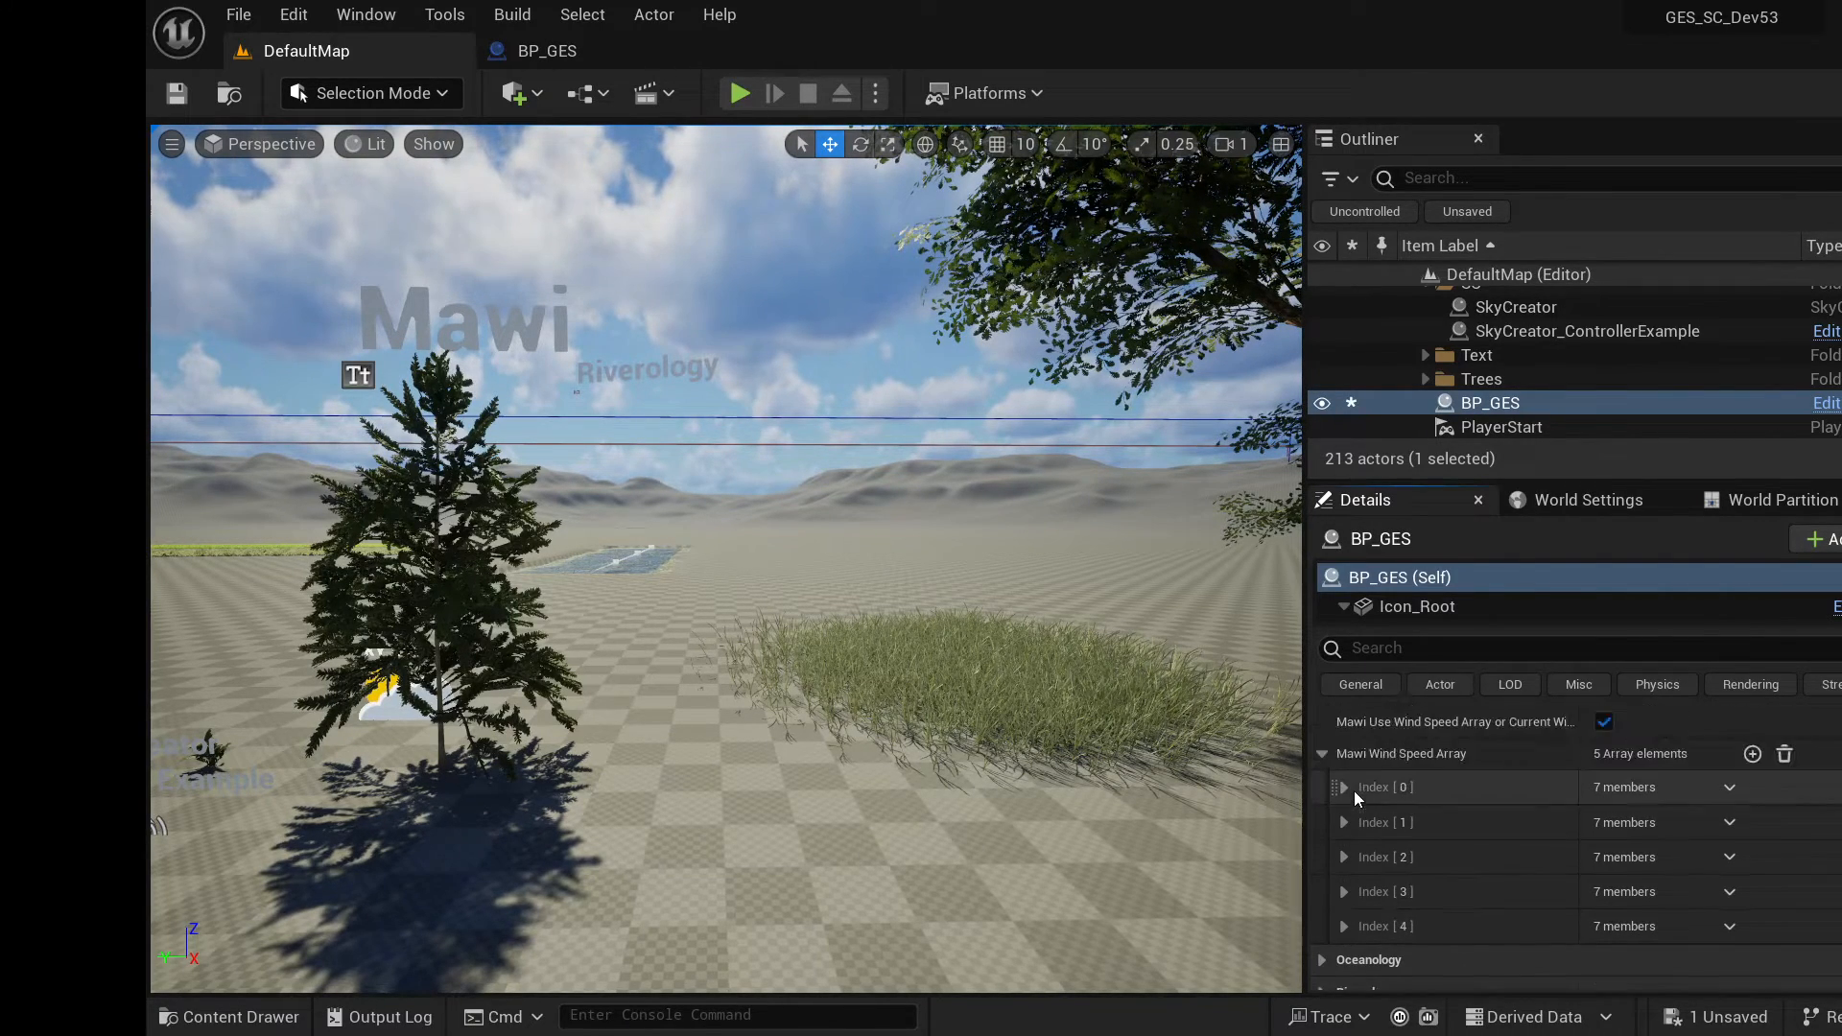
On the SkyCreator_ControllerExample actor, set the weather's Change Interval Time Min and Change Interval Time Max to 1.
right_drag(1127, 688, 1036, 744)
key(s)
key(w)
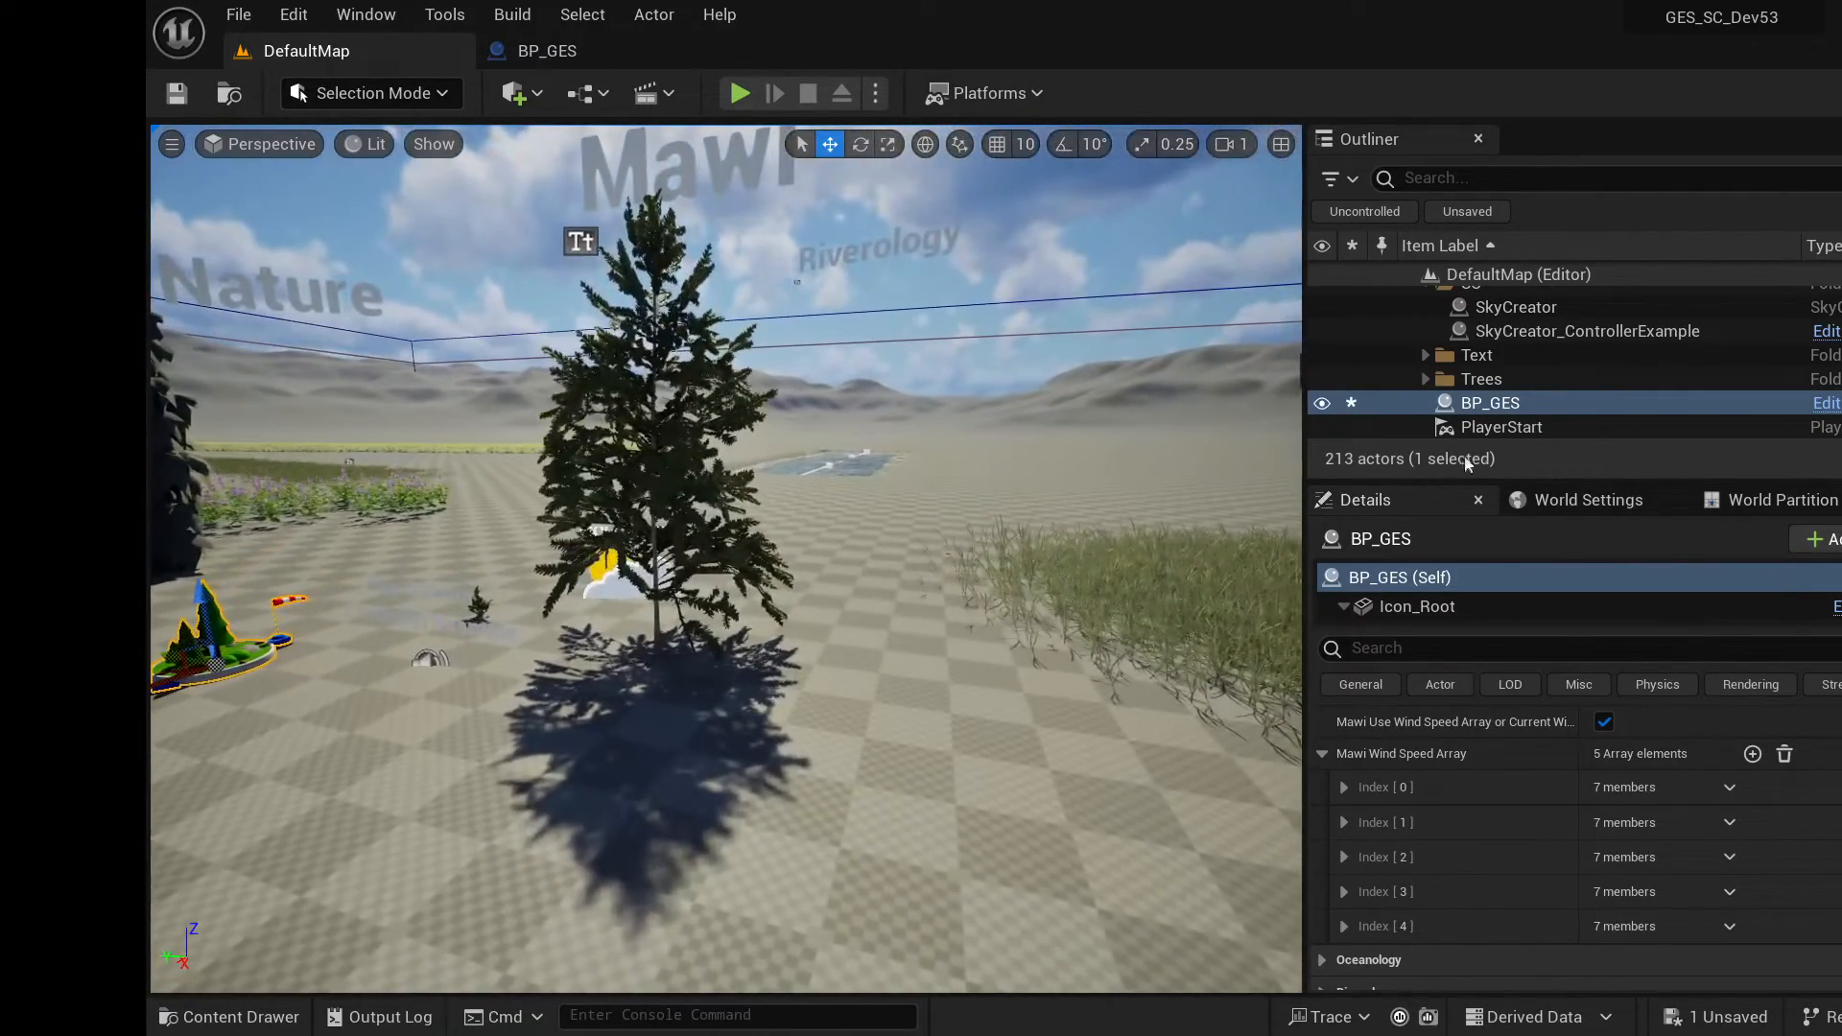
click(1556, 332)
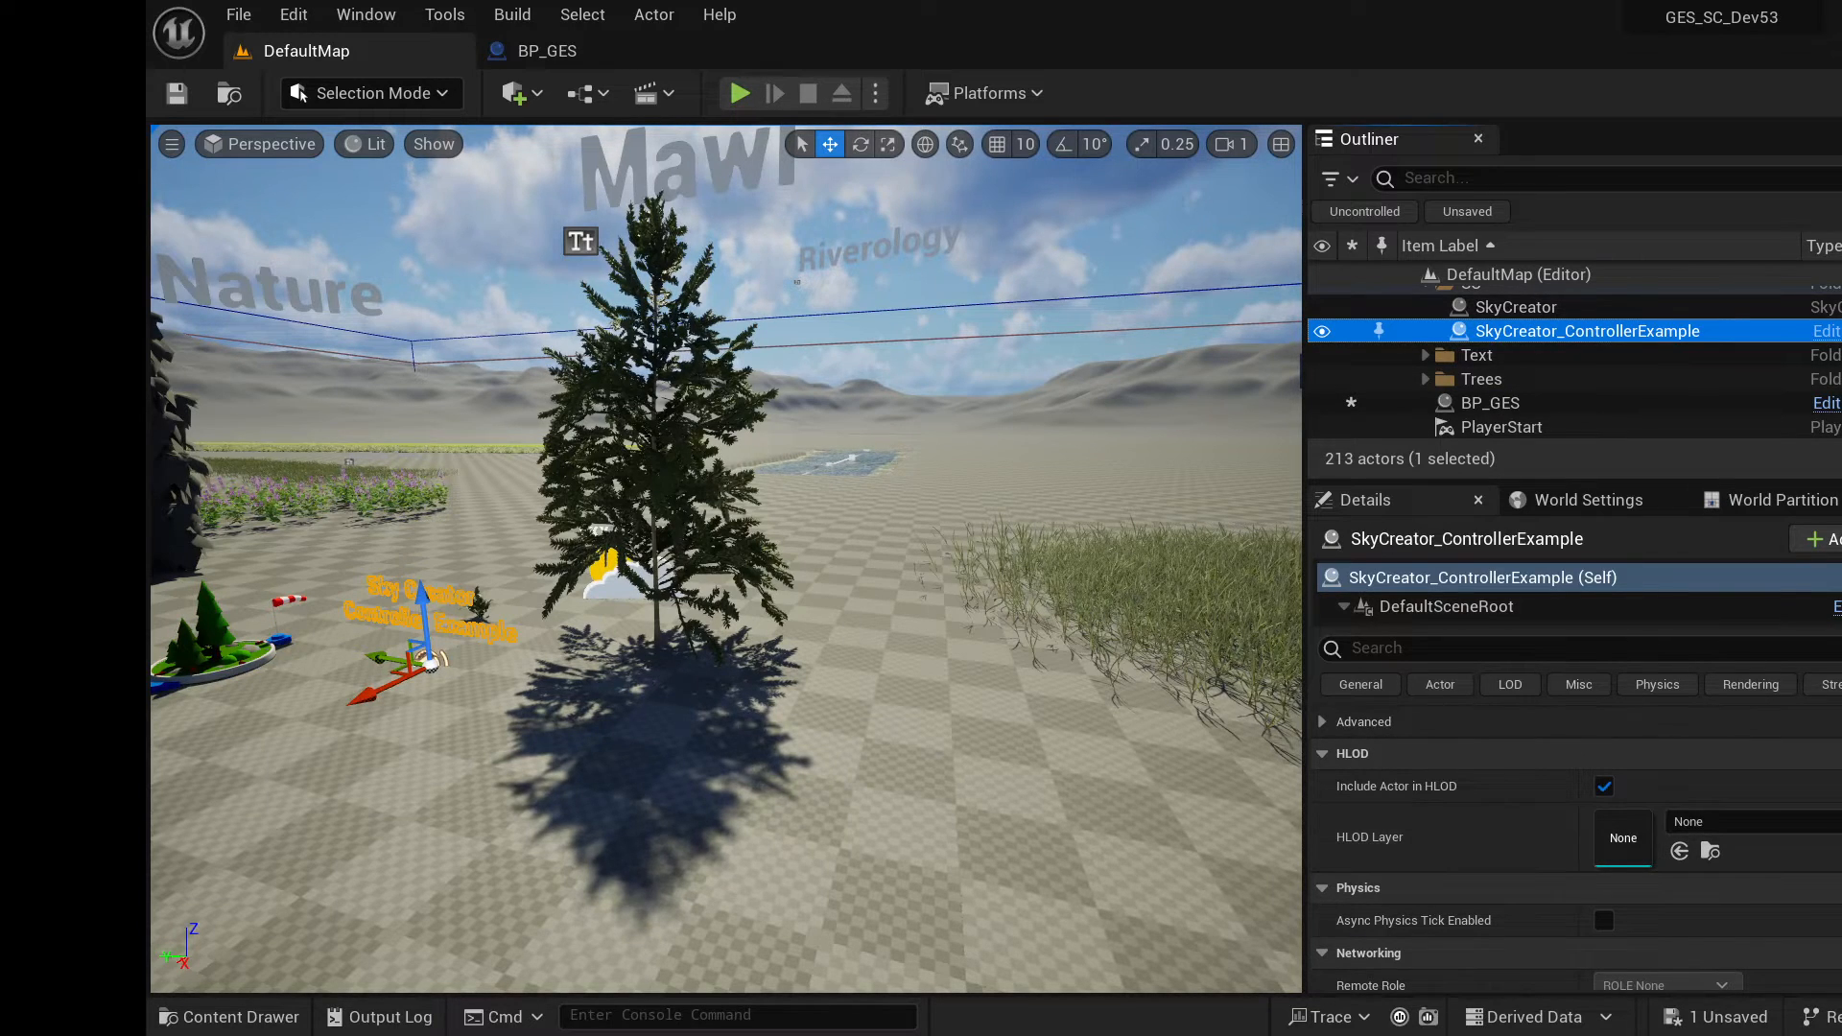
drag(1841, 835, 1841, 749)
scroll(1765, 827, down, 2)
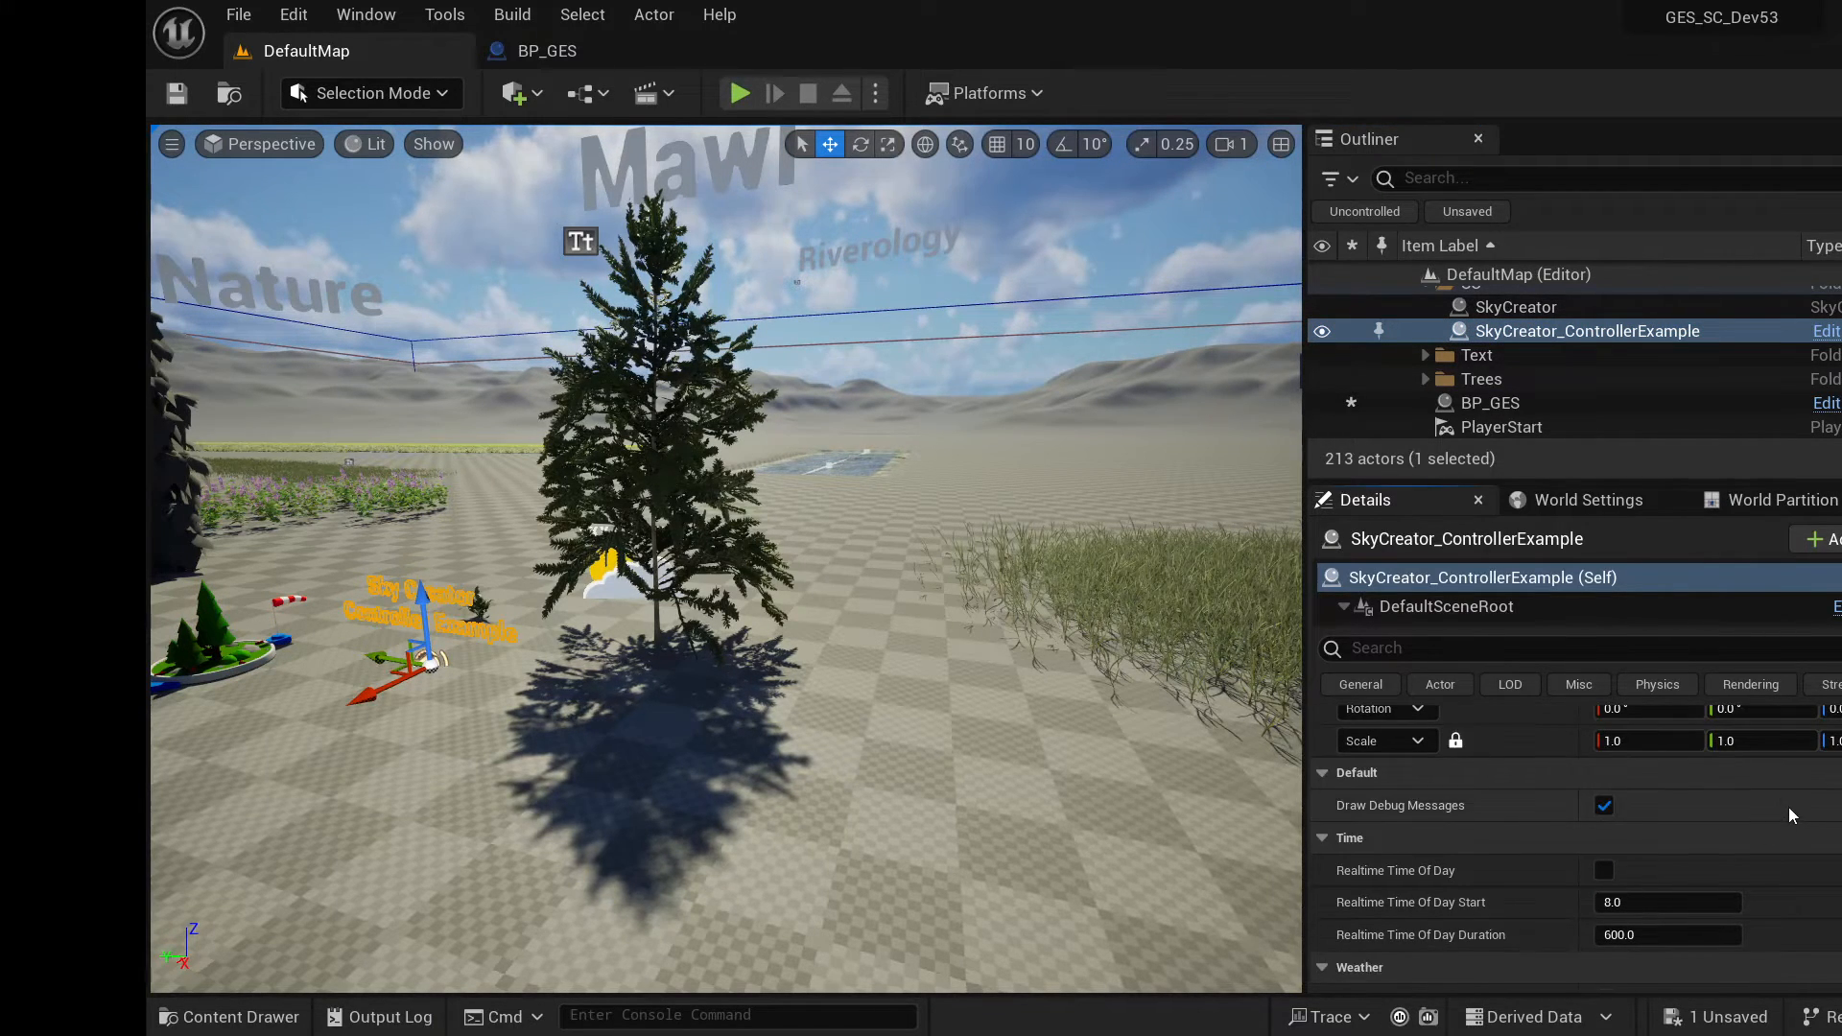
scroll(1788, 808, down, 4)
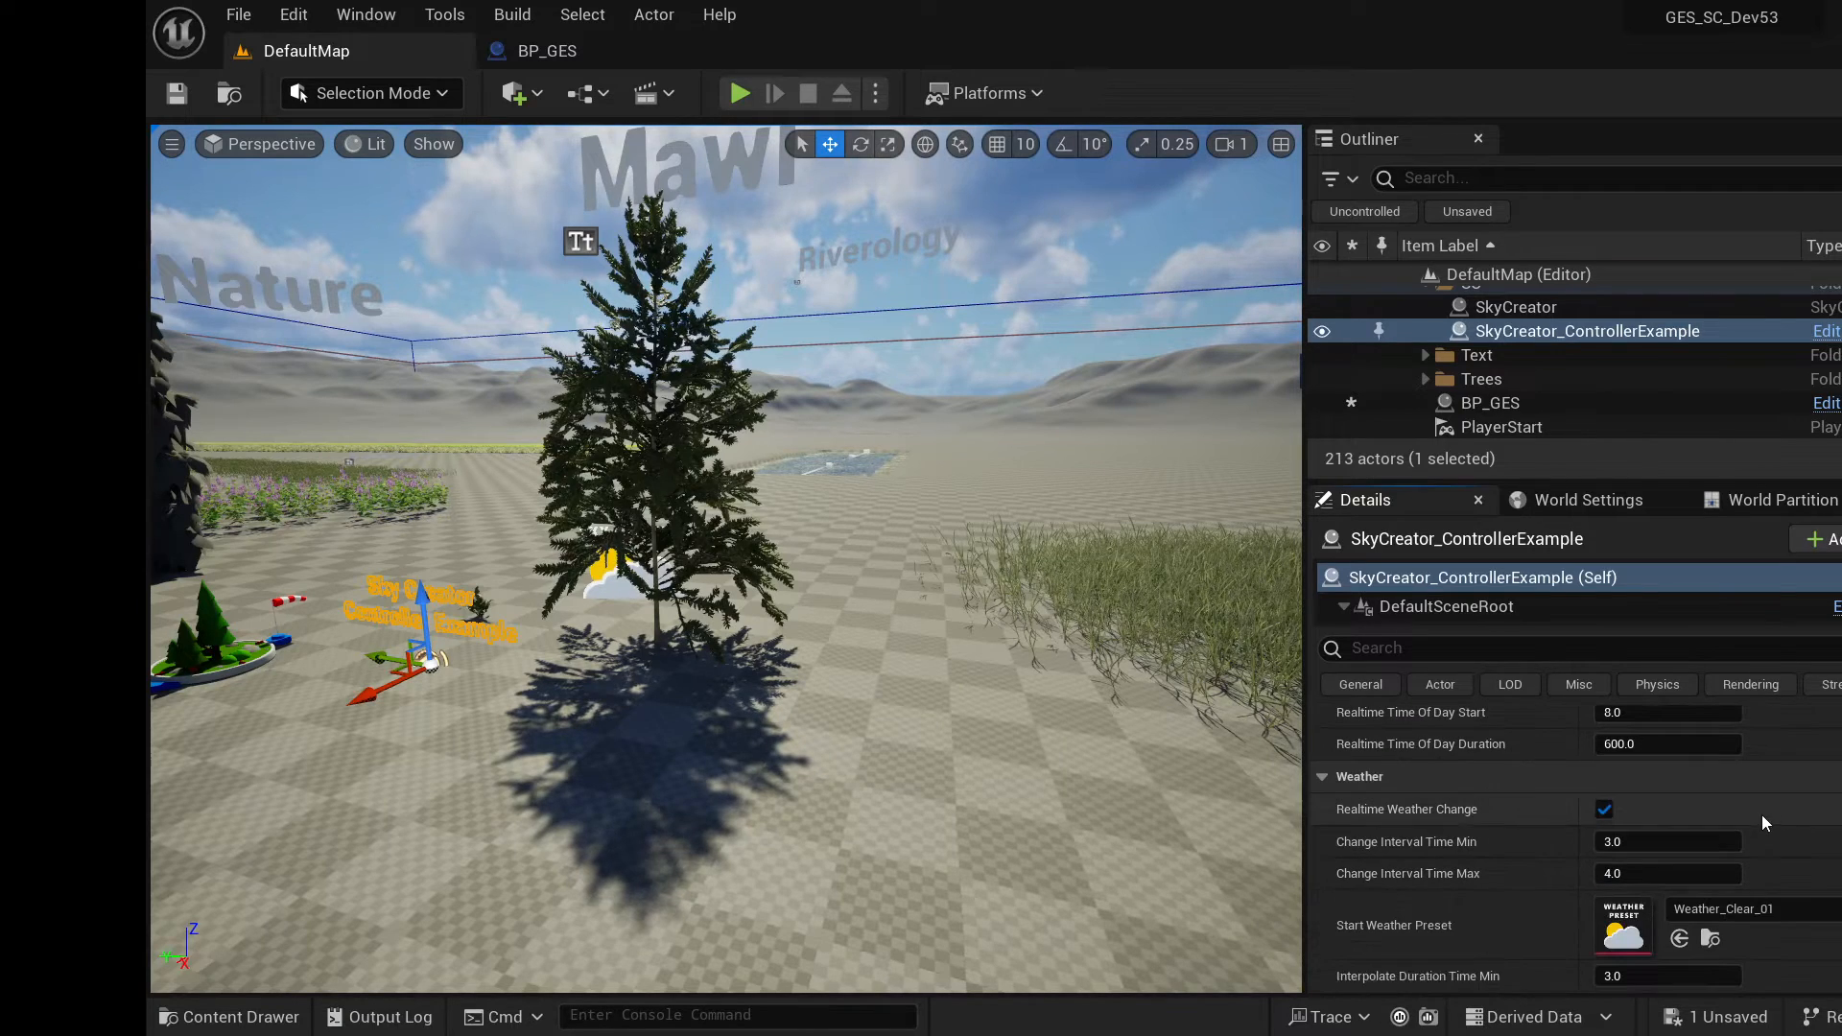
click(1693, 834)
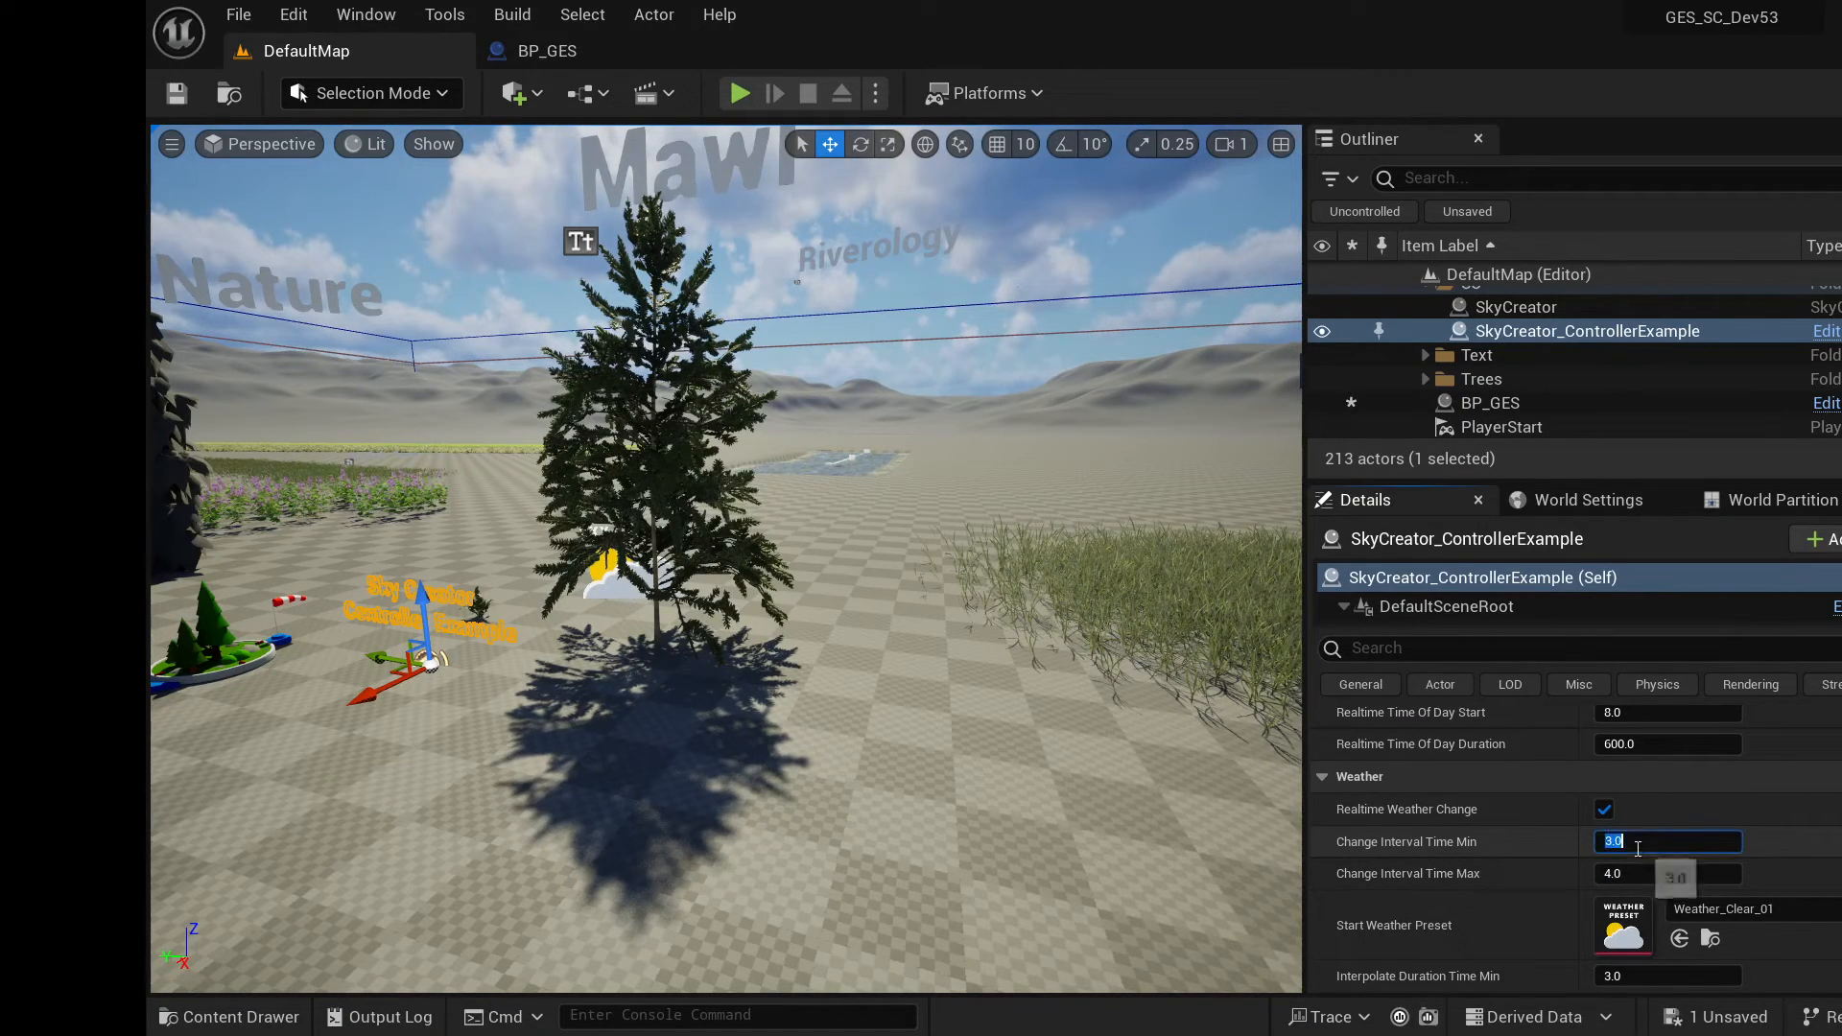
text(1)
key(Tab)
text(1)
click(1441, 879)
Set Interpolate Duration Time Min and Interpolate Duration Time Max to 1 on SkyCreator_ControllerExample.
scroll(1449, 873, down, 2)
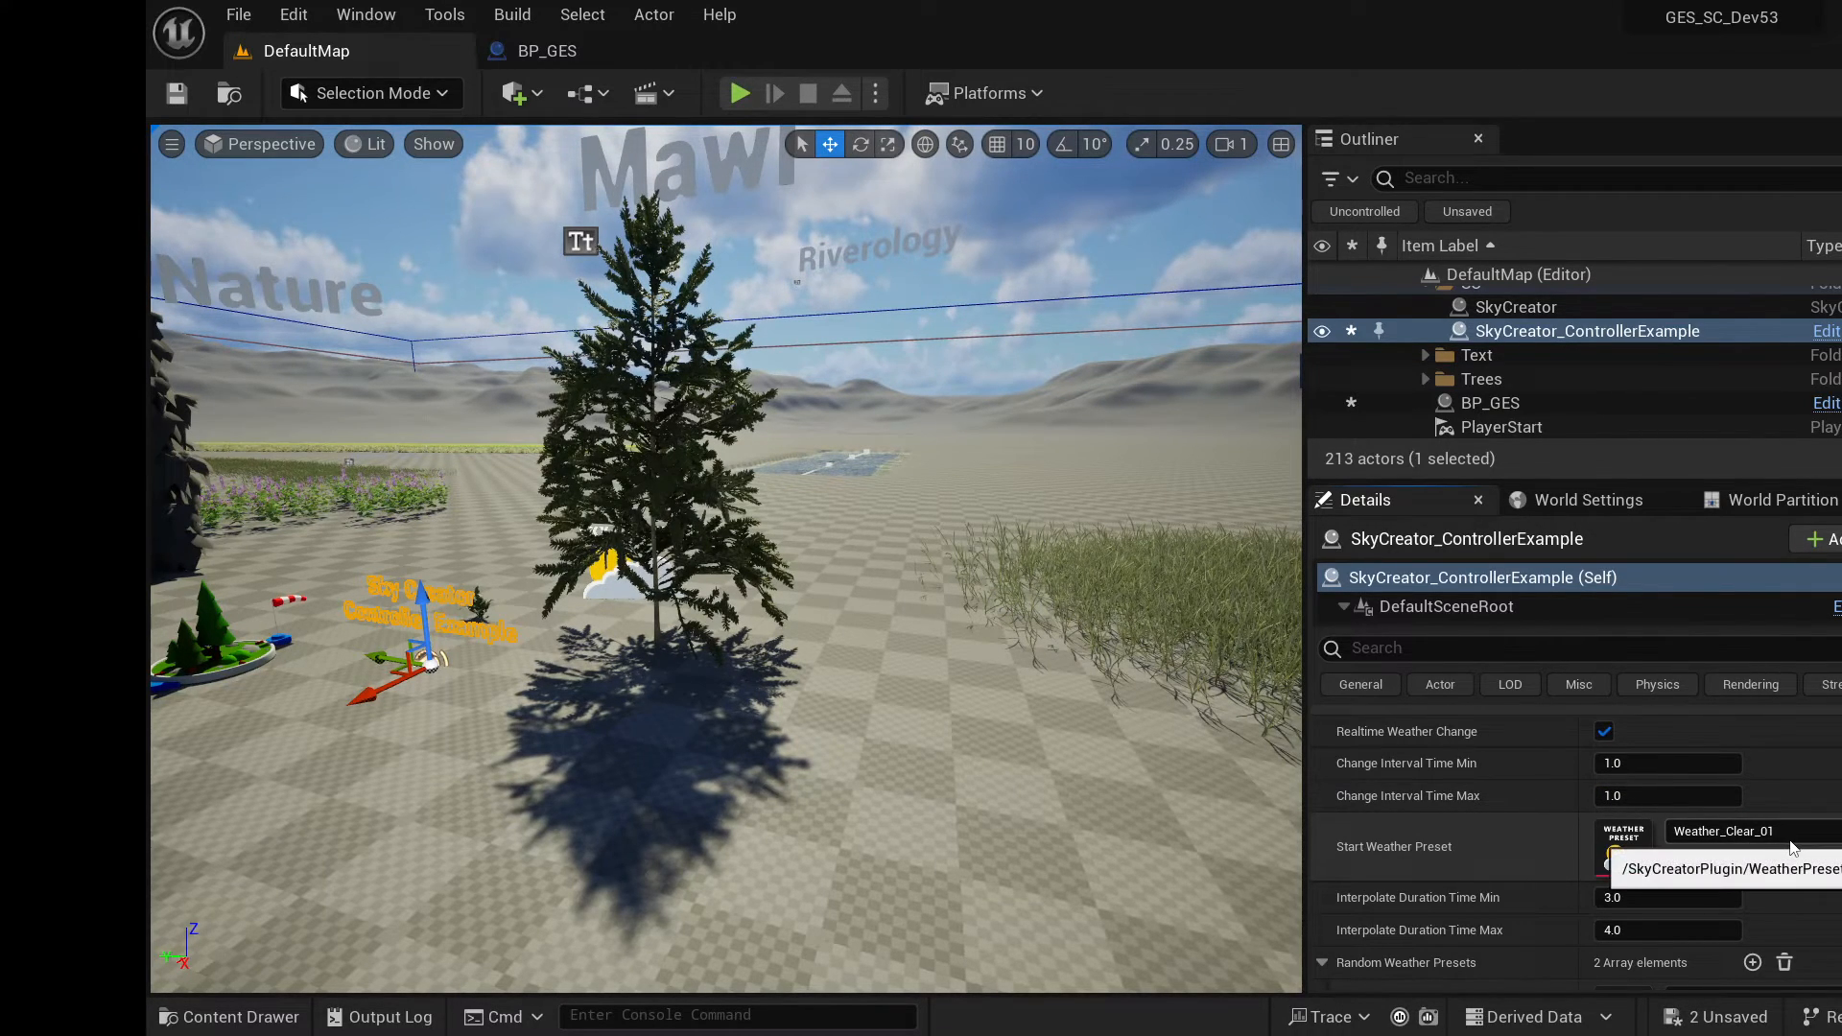
scroll(1788, 840, down, 2)
click(1648, 824)
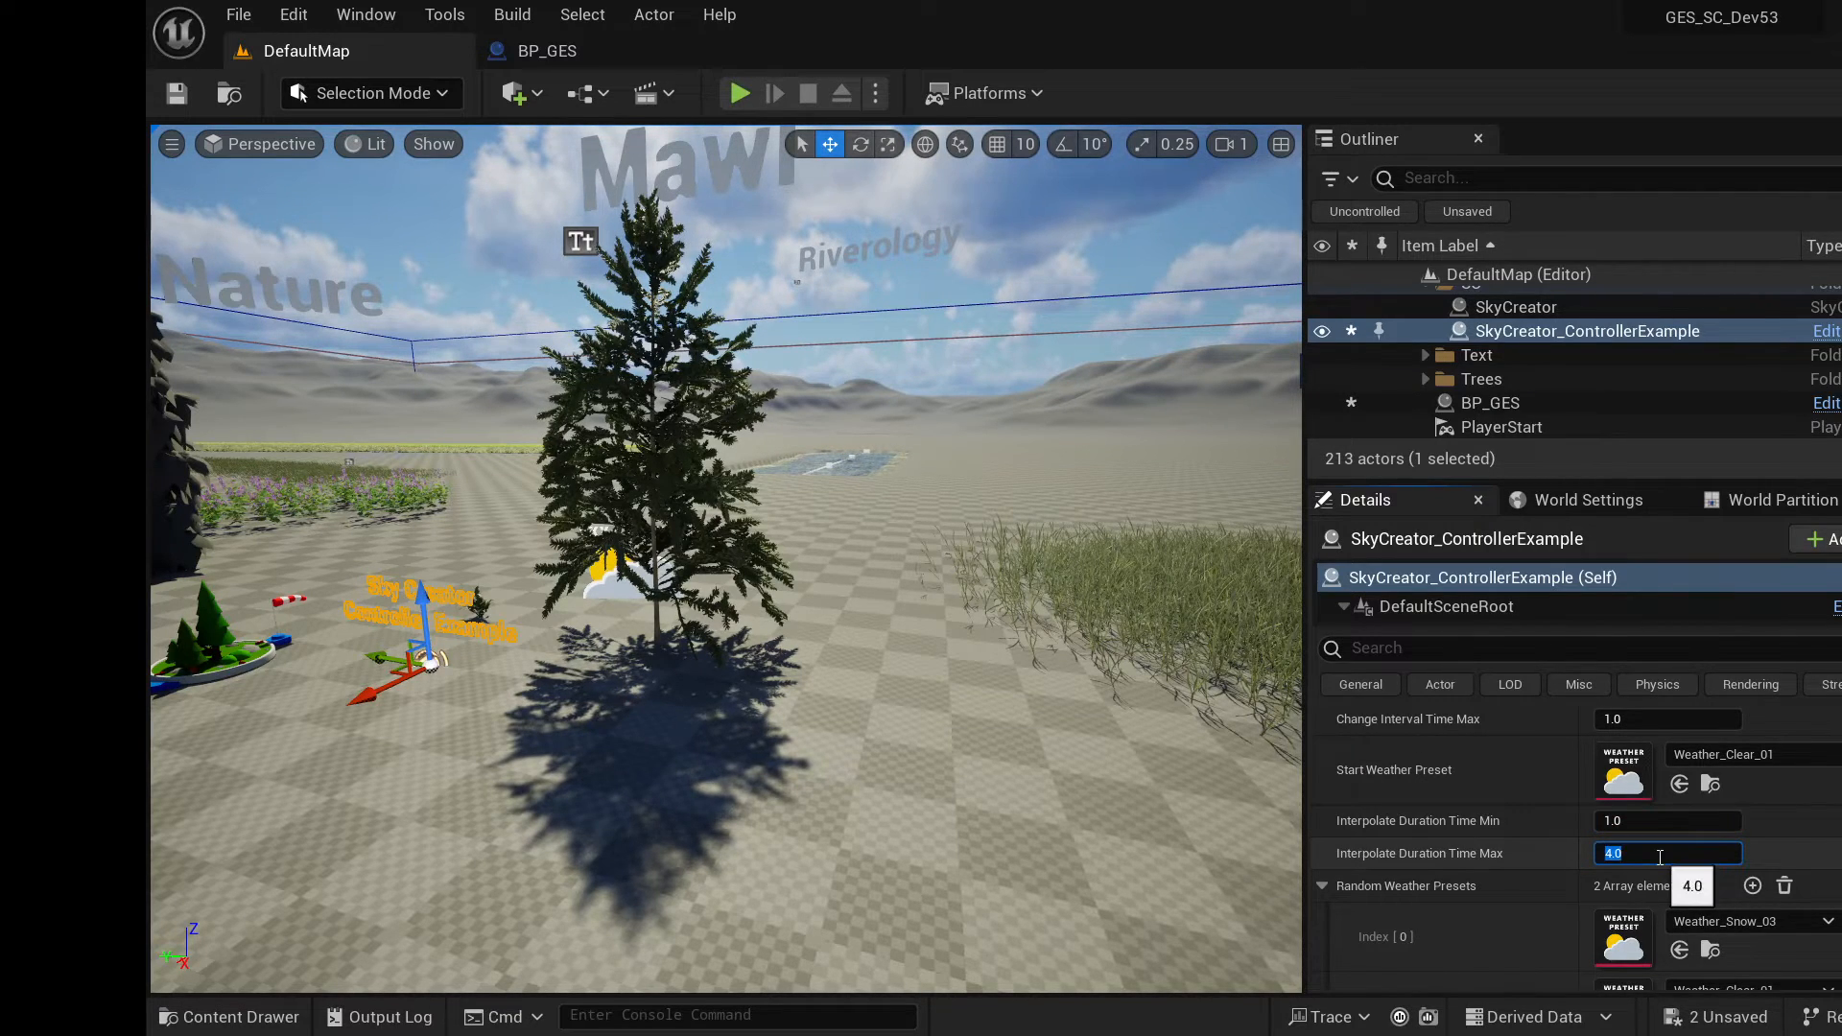
click(1465, 796)
scroll(1535, 825, down, 2)
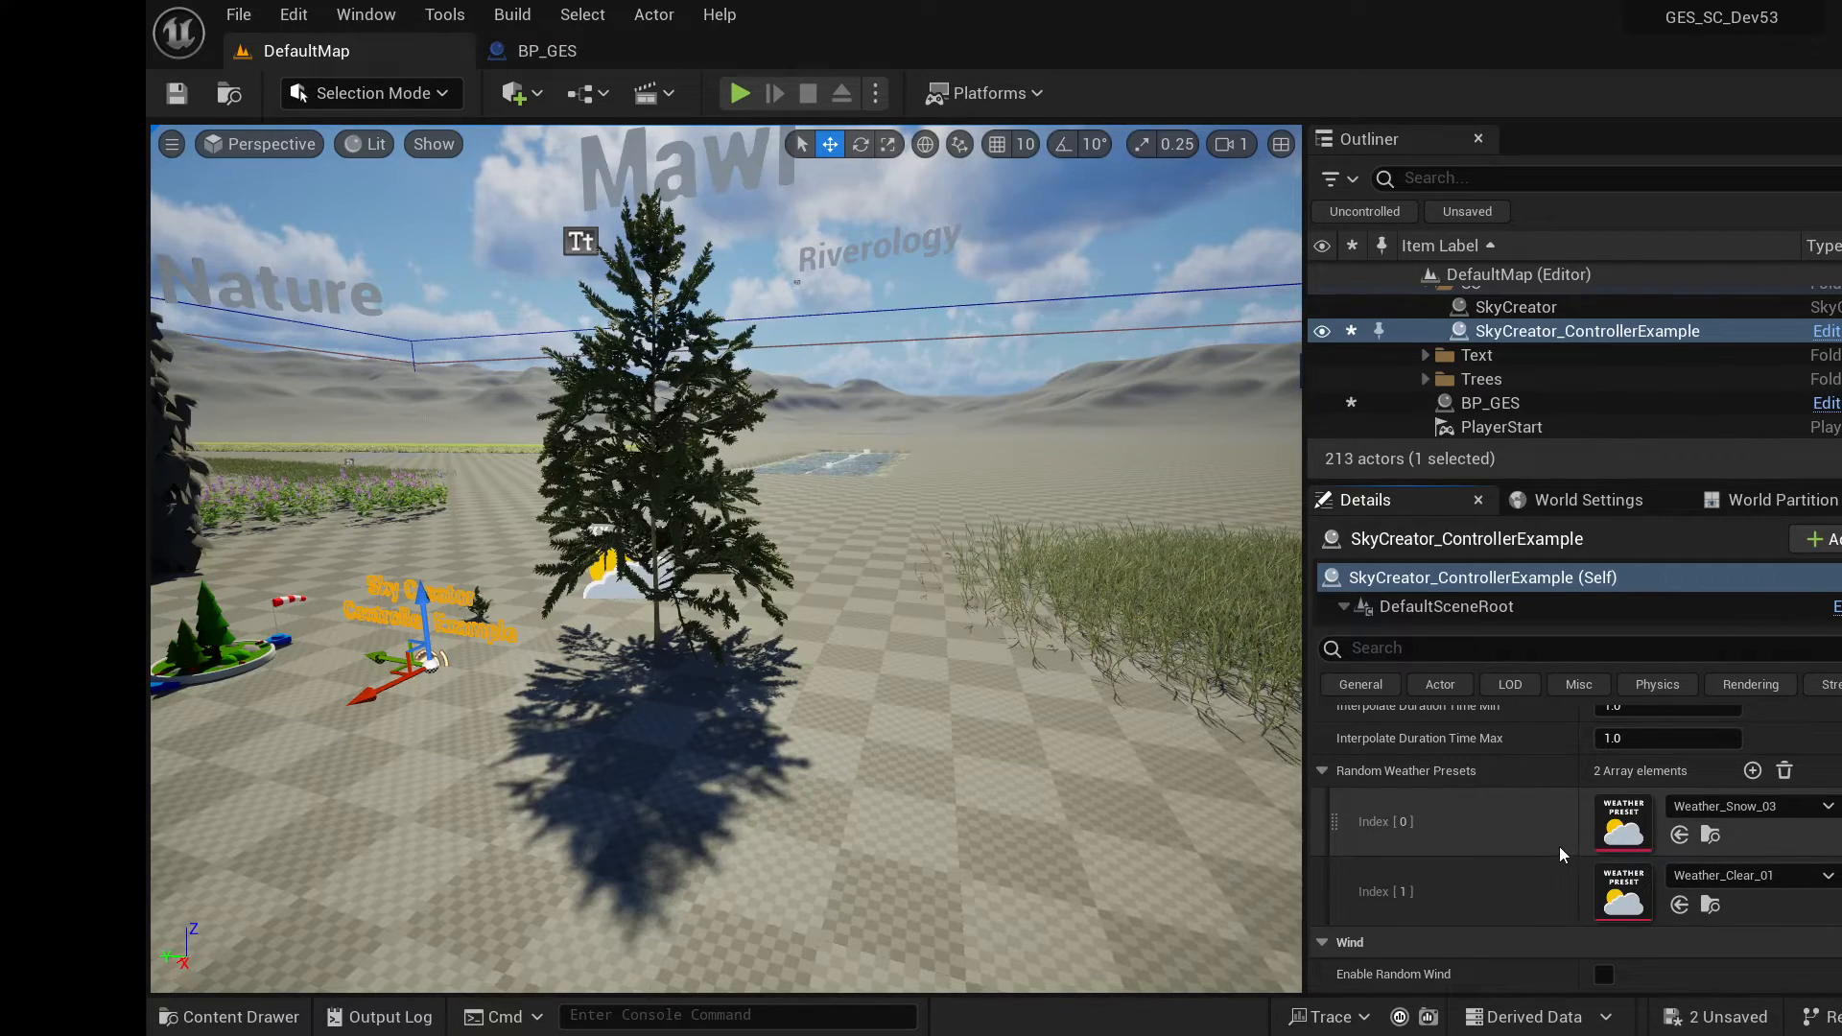
Play the level, switch the weather to Snow Blizzard, run to the grass to check its wind response, and return to Clear Skies.
right_drag(1114, 671, 1204, 643)
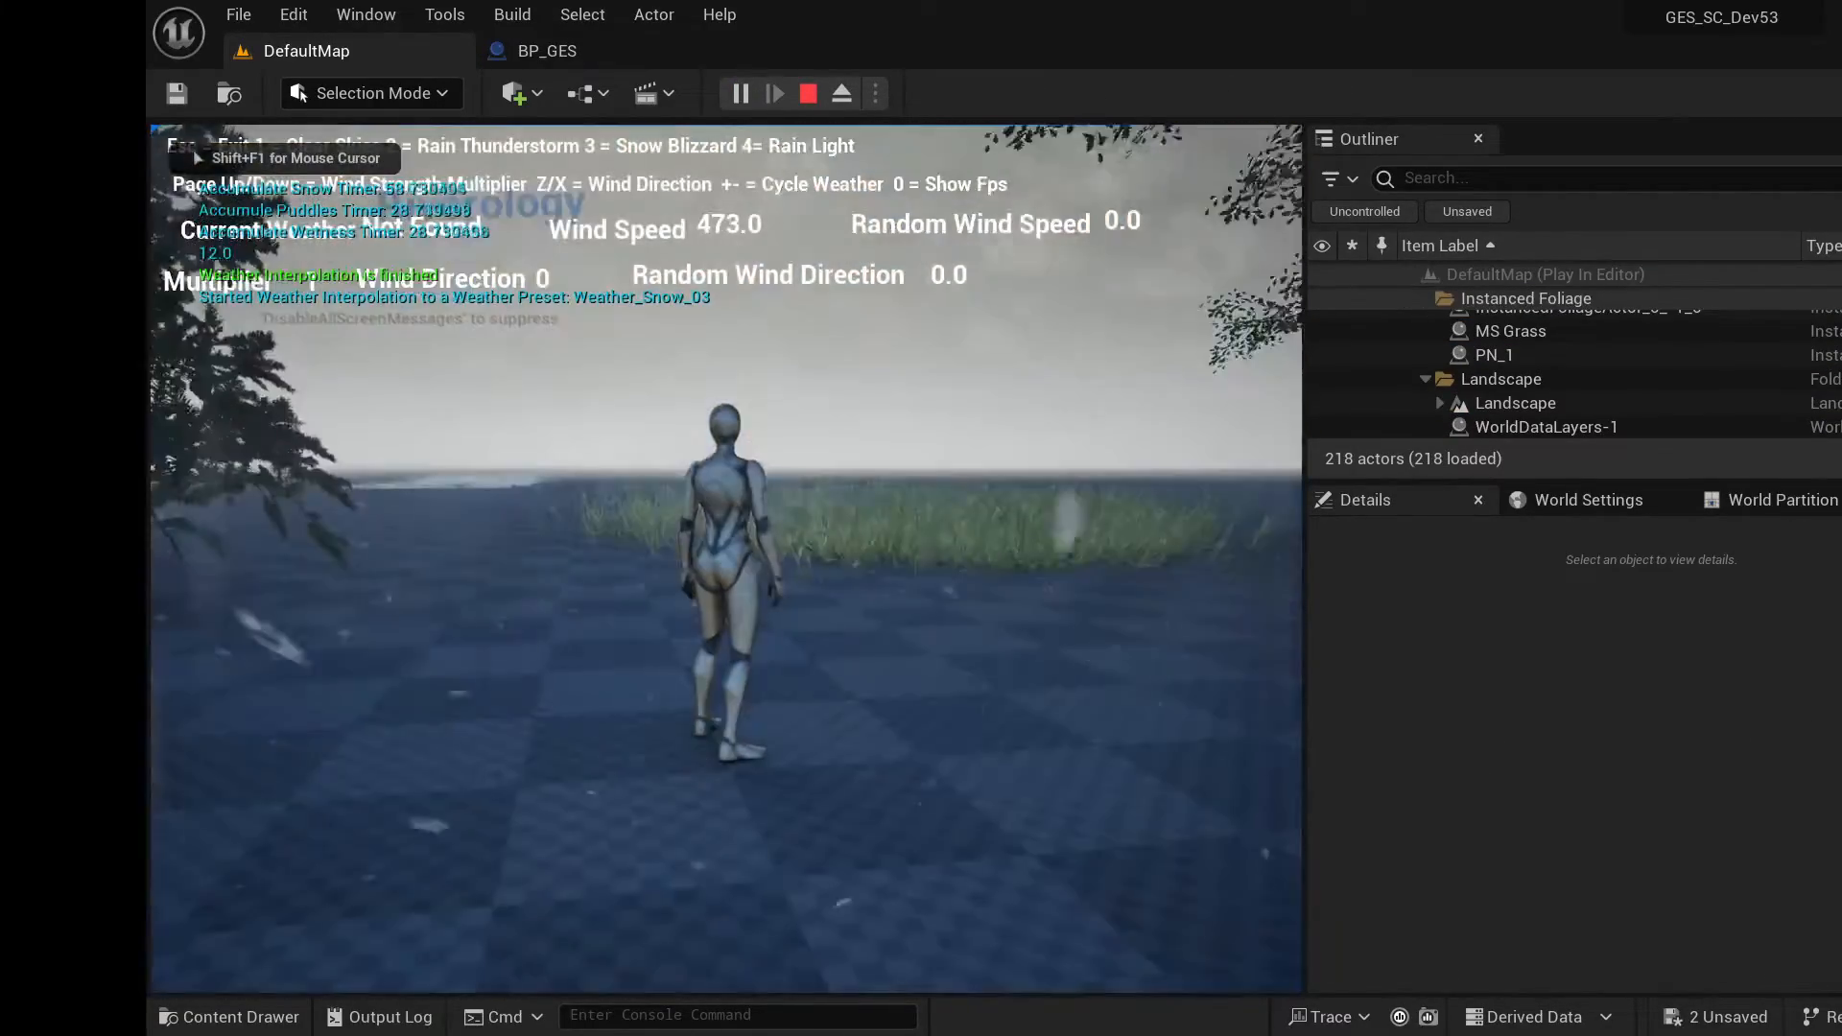
key(3)
key(w)
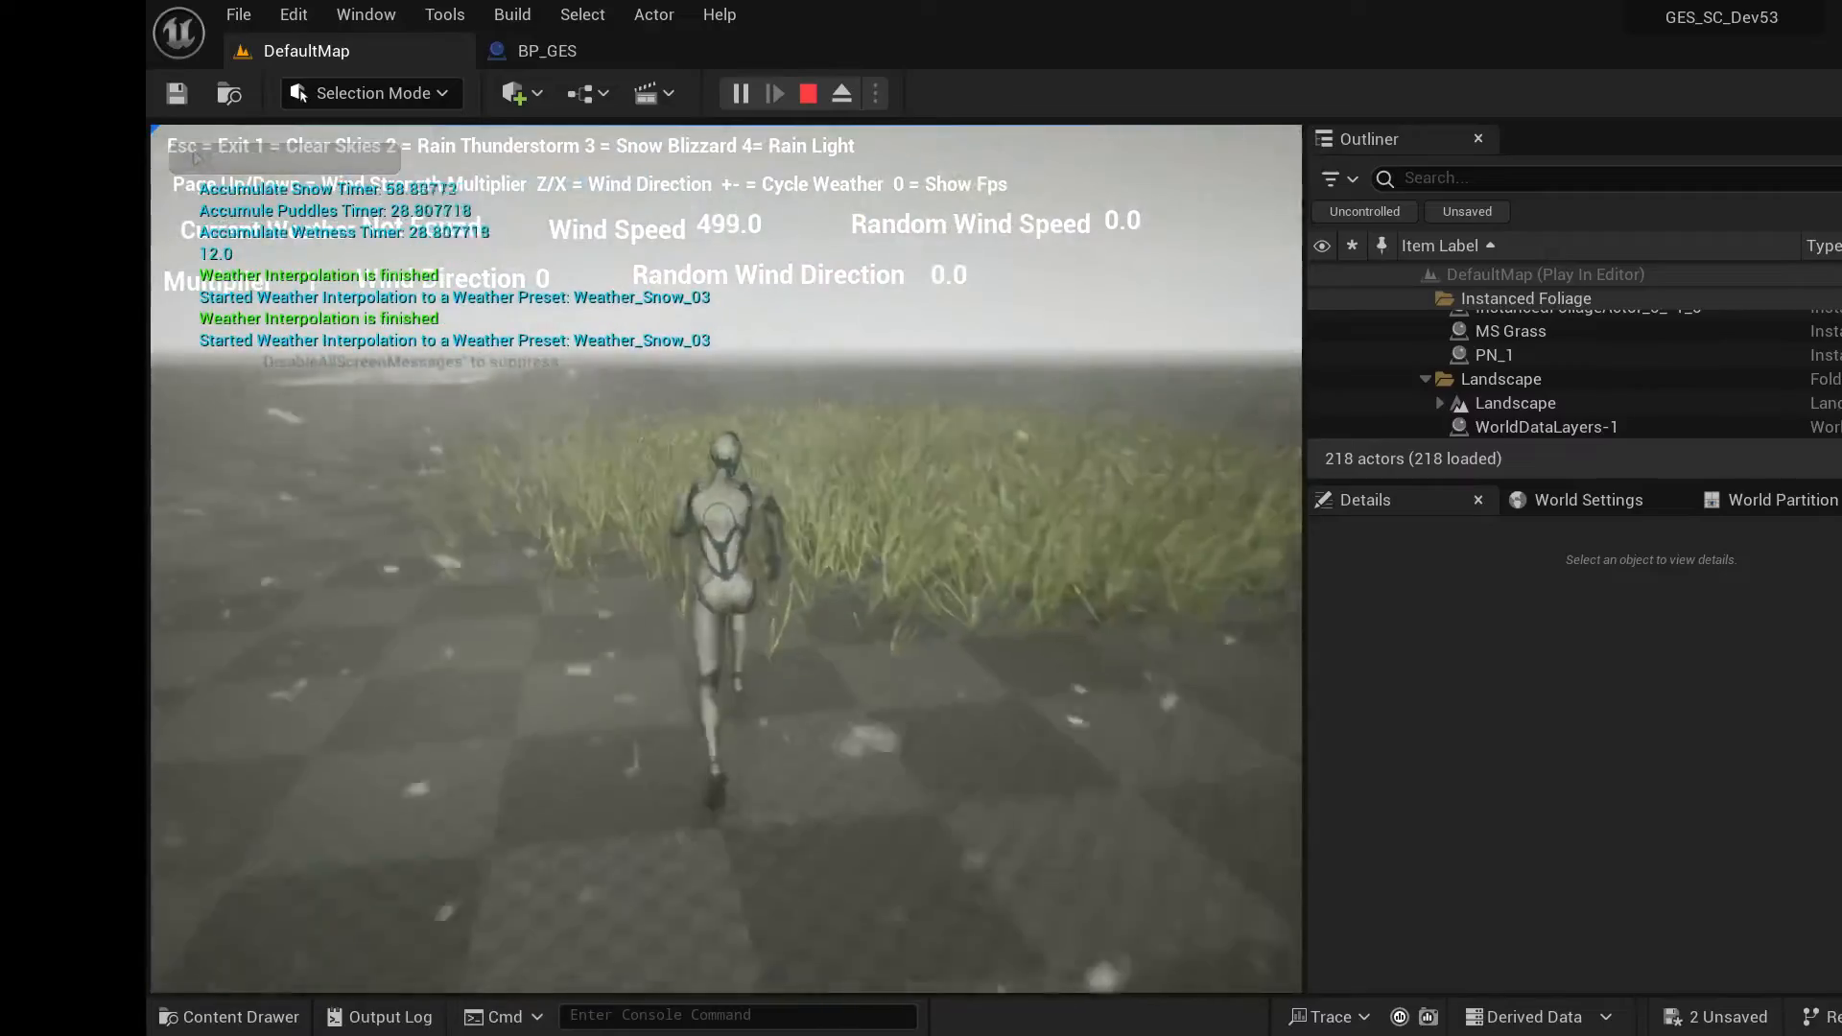
key(1)
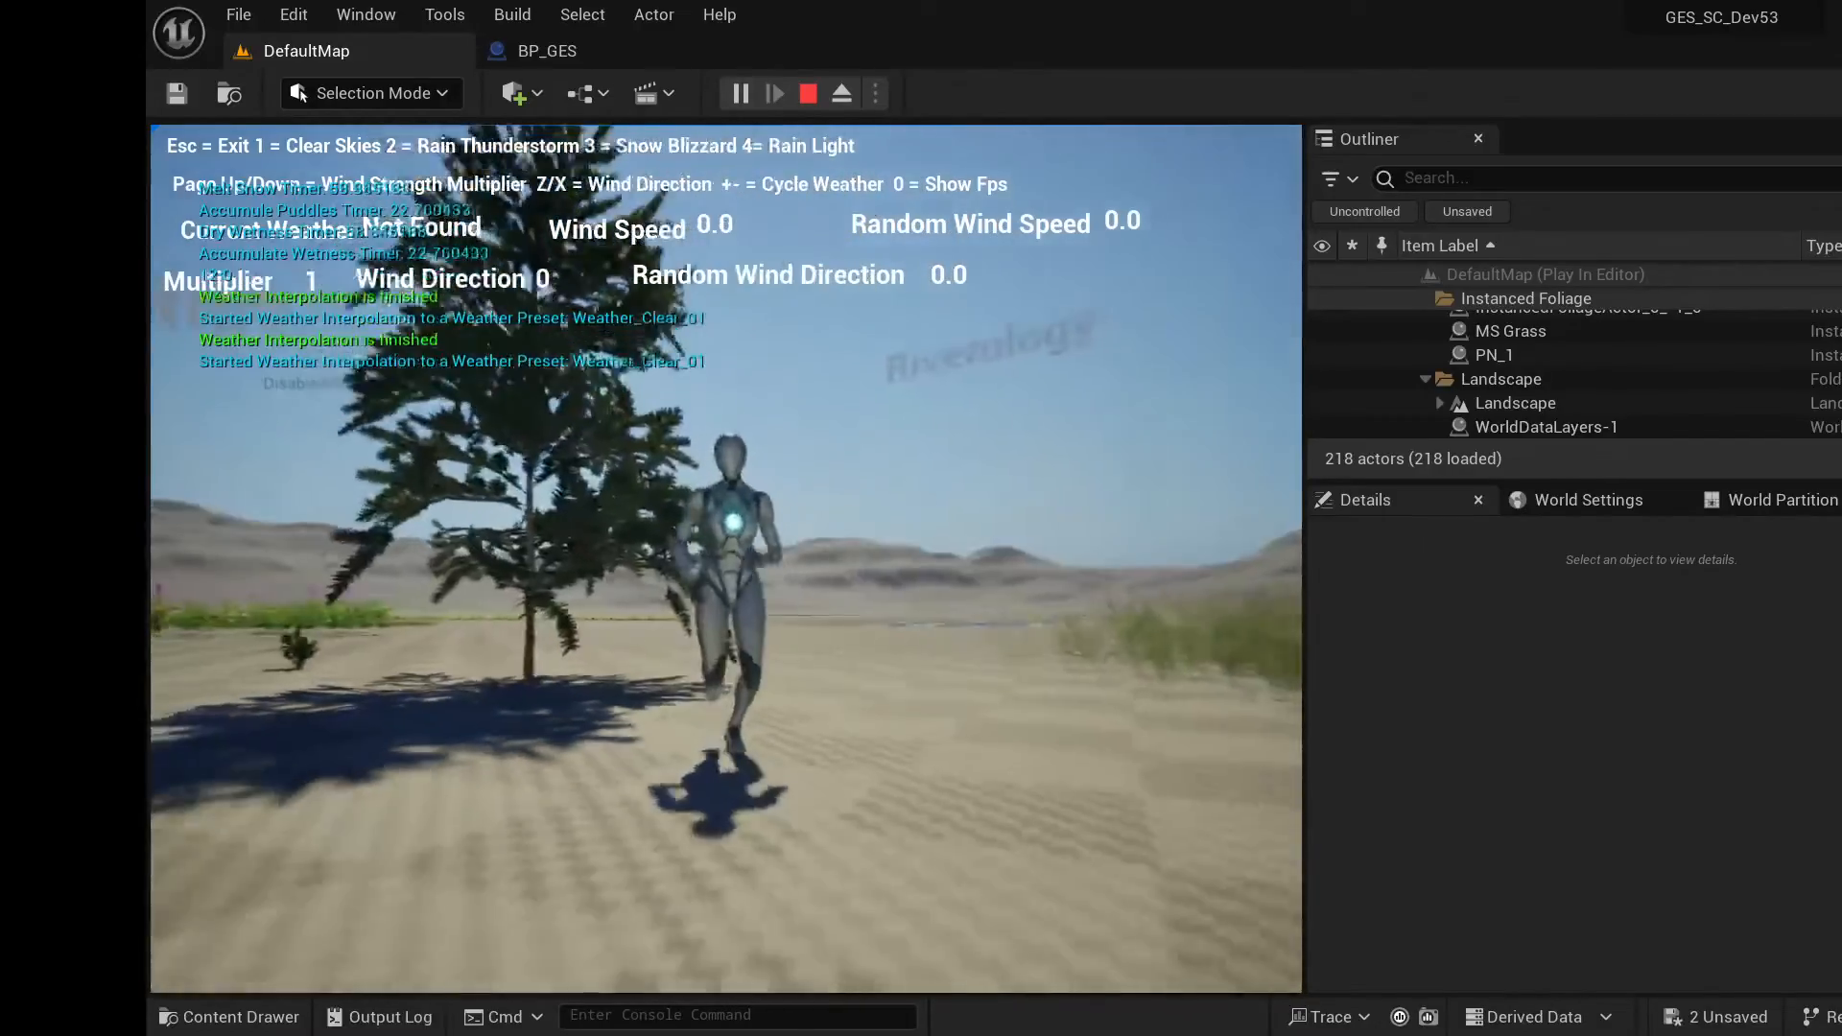
Alternate the weather between Snow Blizzard and Clear Skies beside the Mawi tree to compare its wind movement, ending the play session.
key(3)
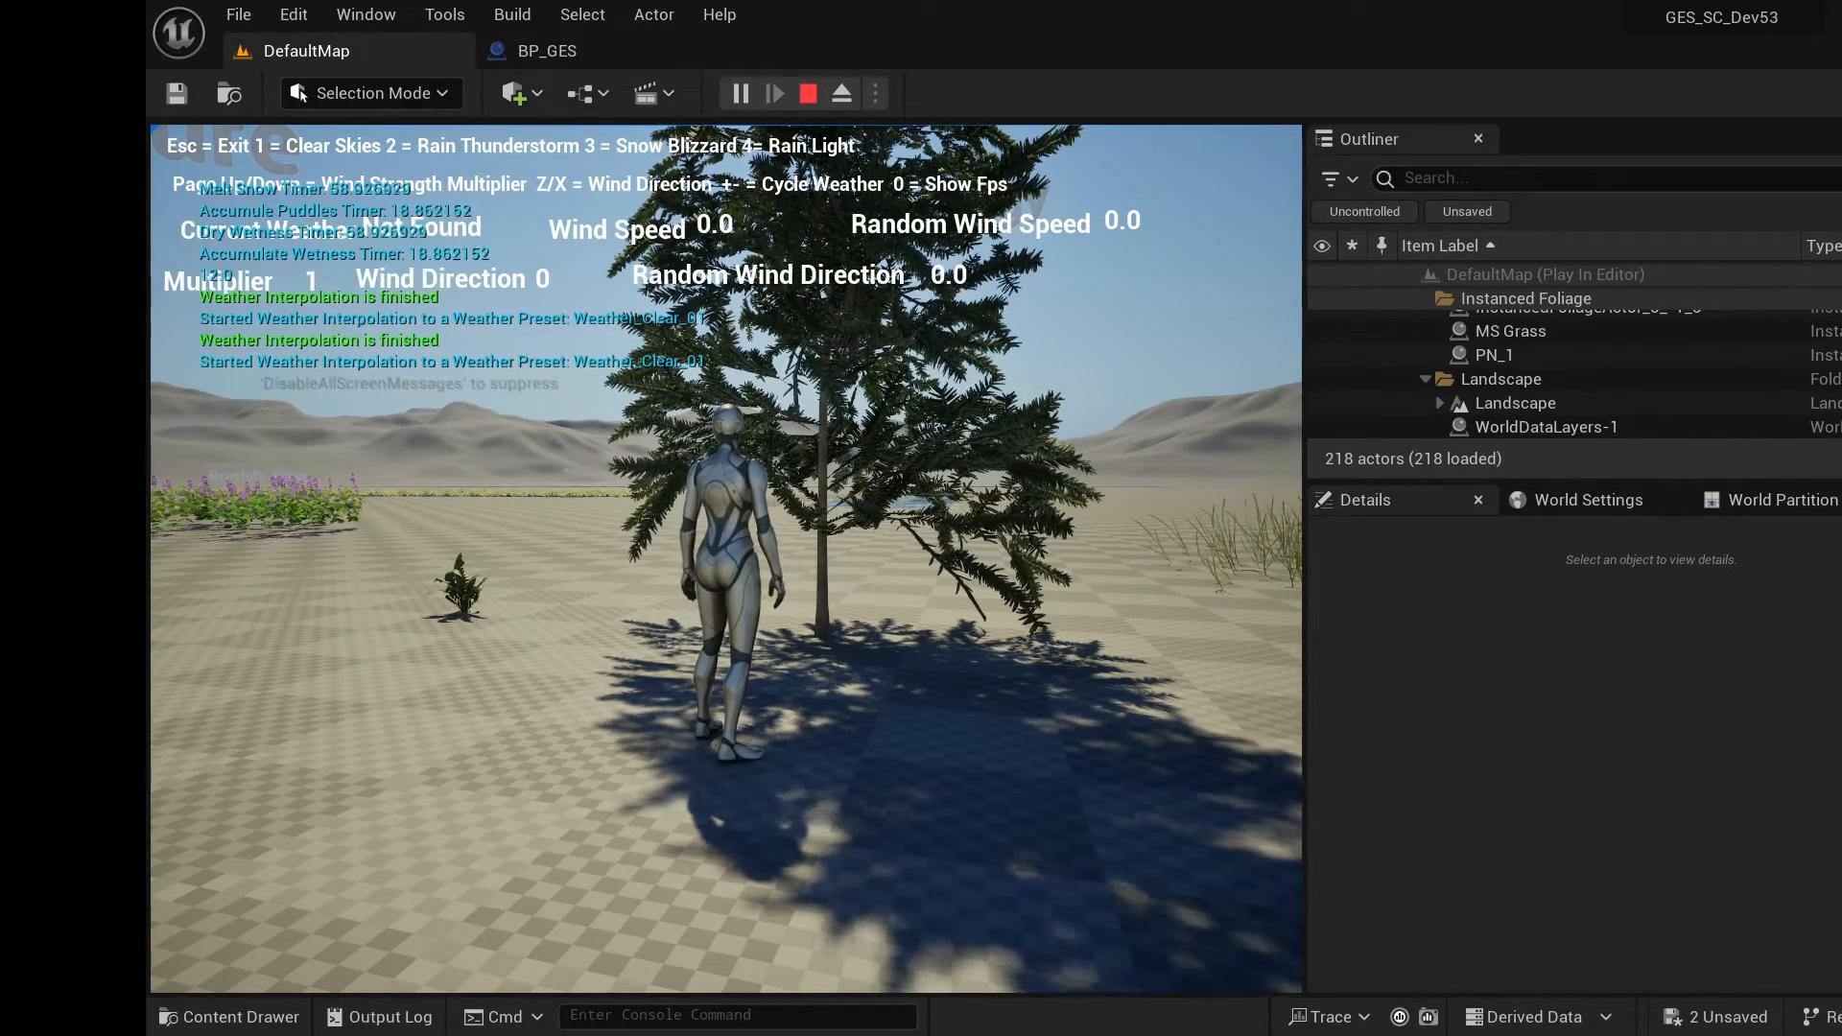
key(3)
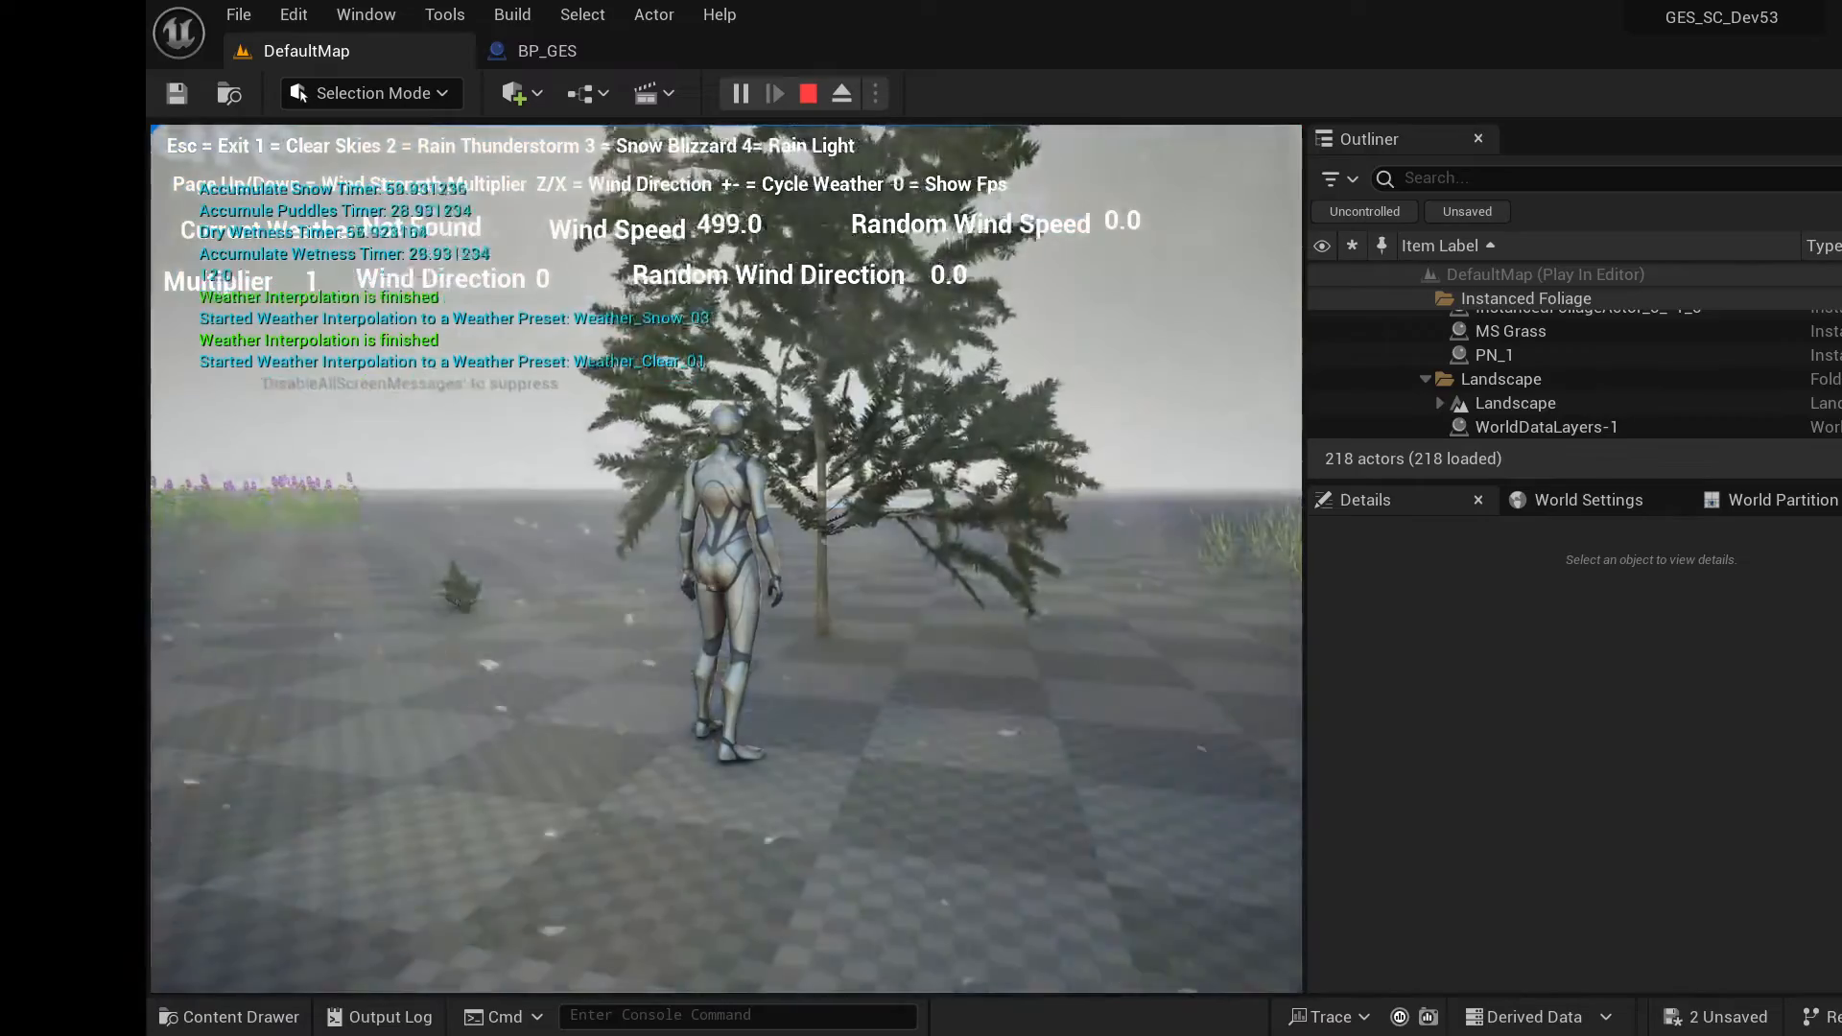
key(1)
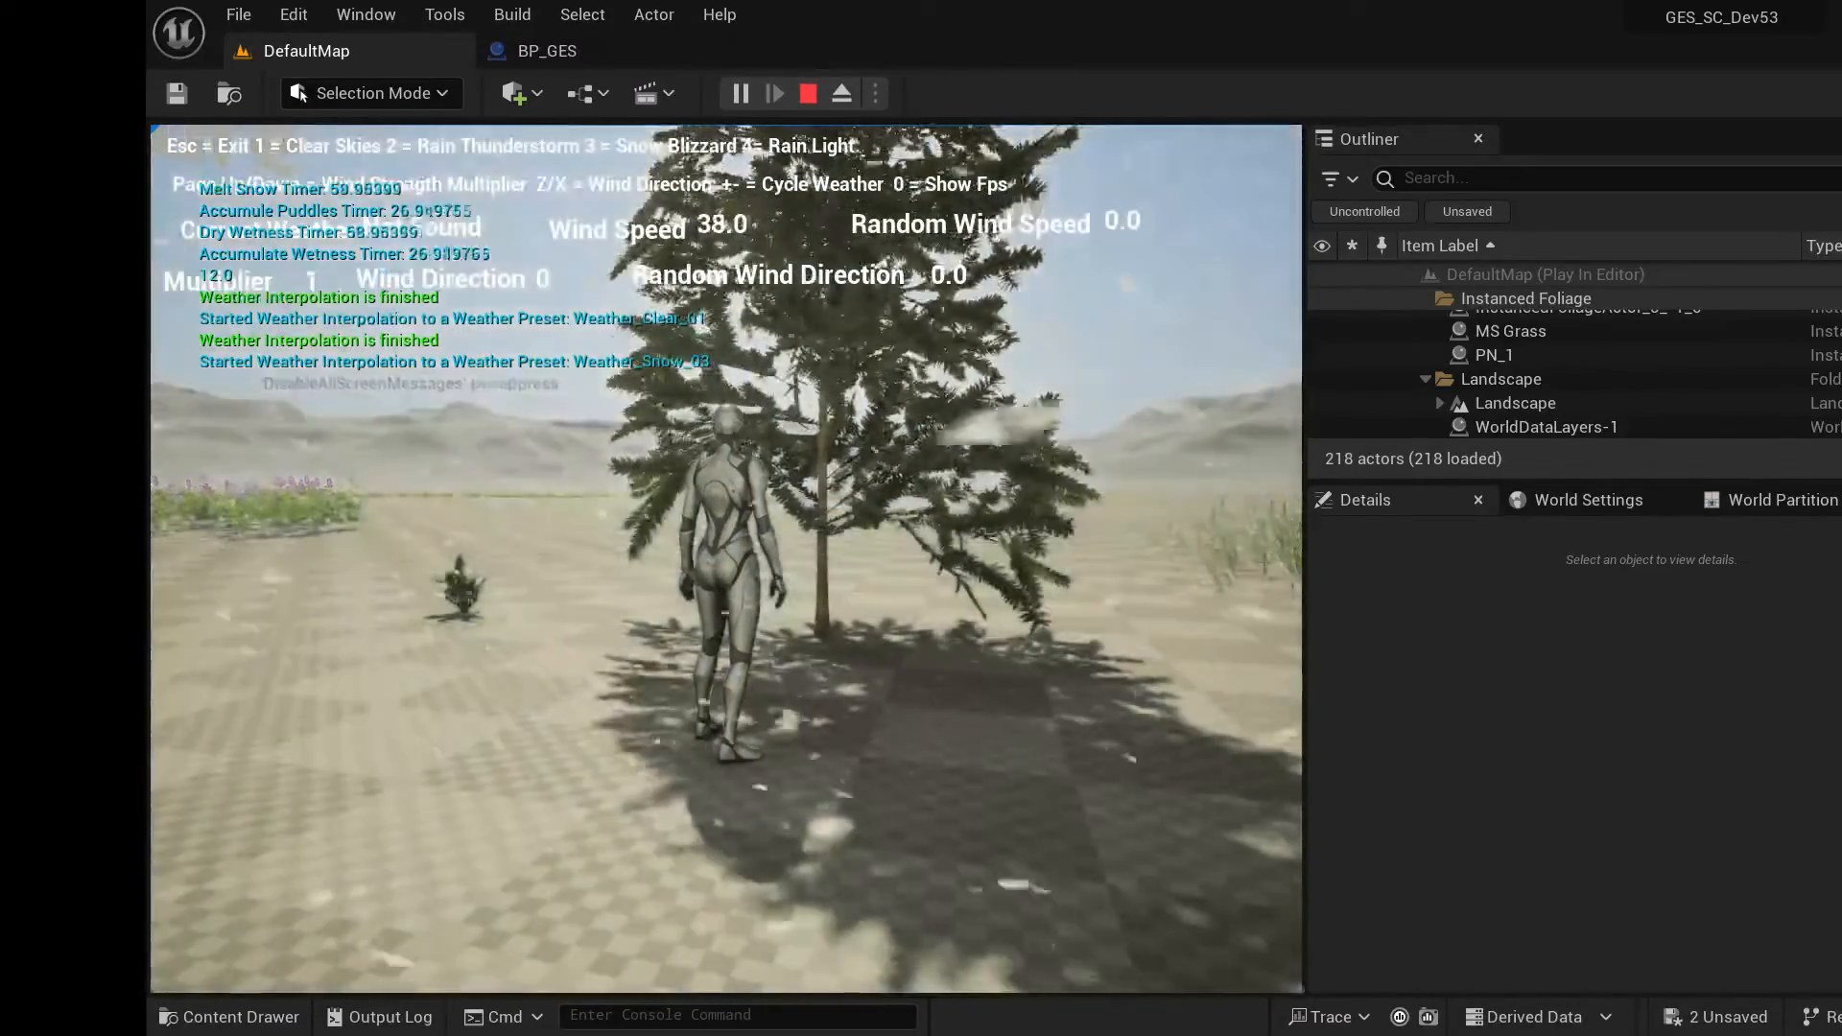
key(3)
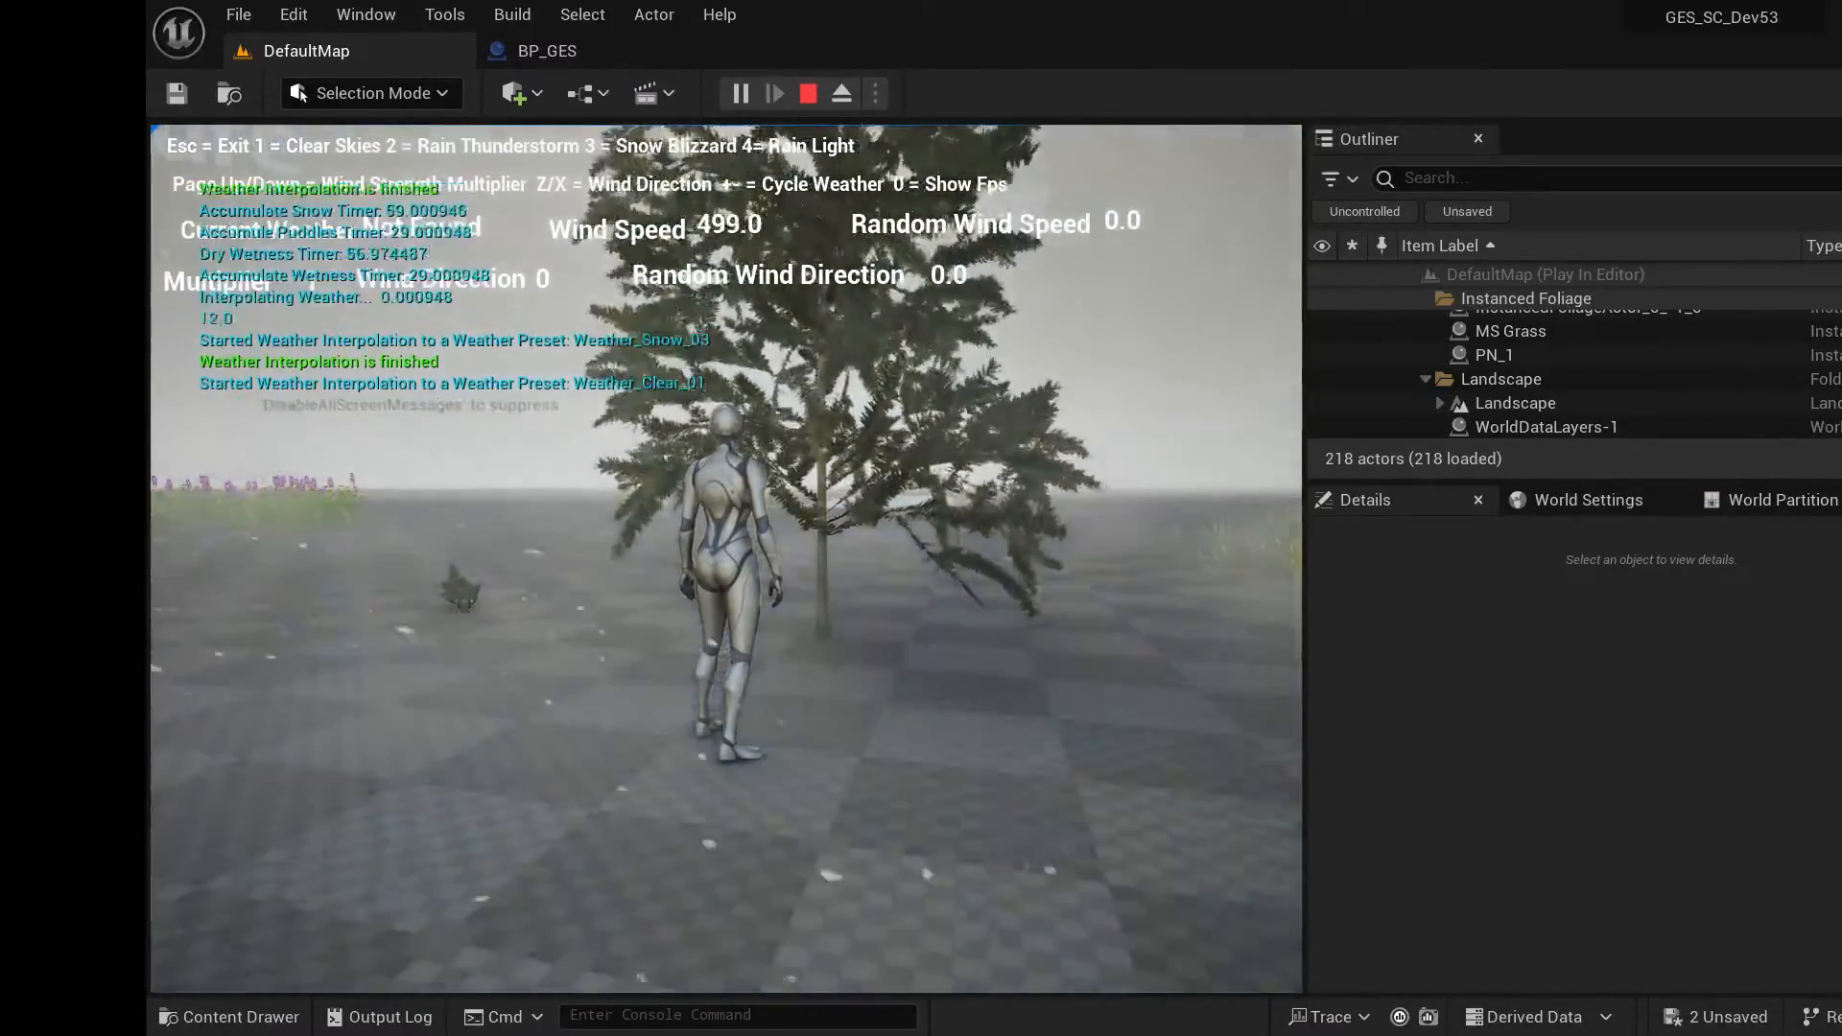
key(3)
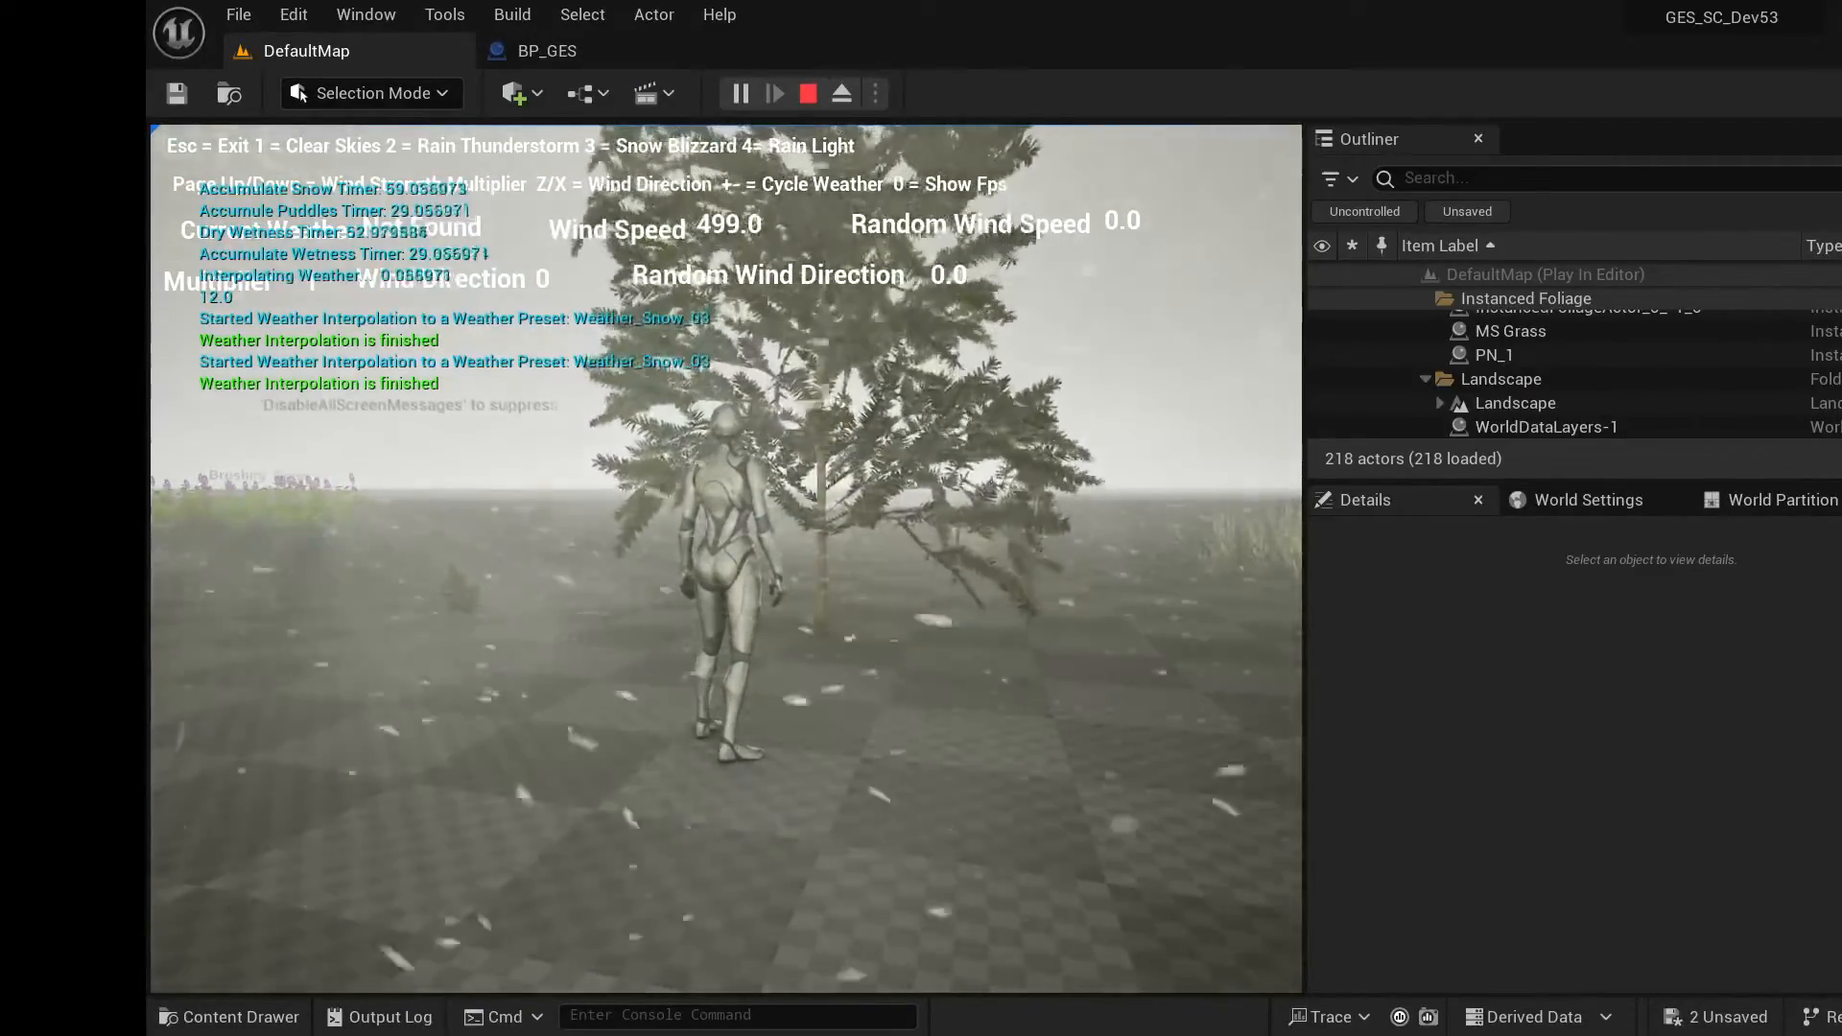
key(1)
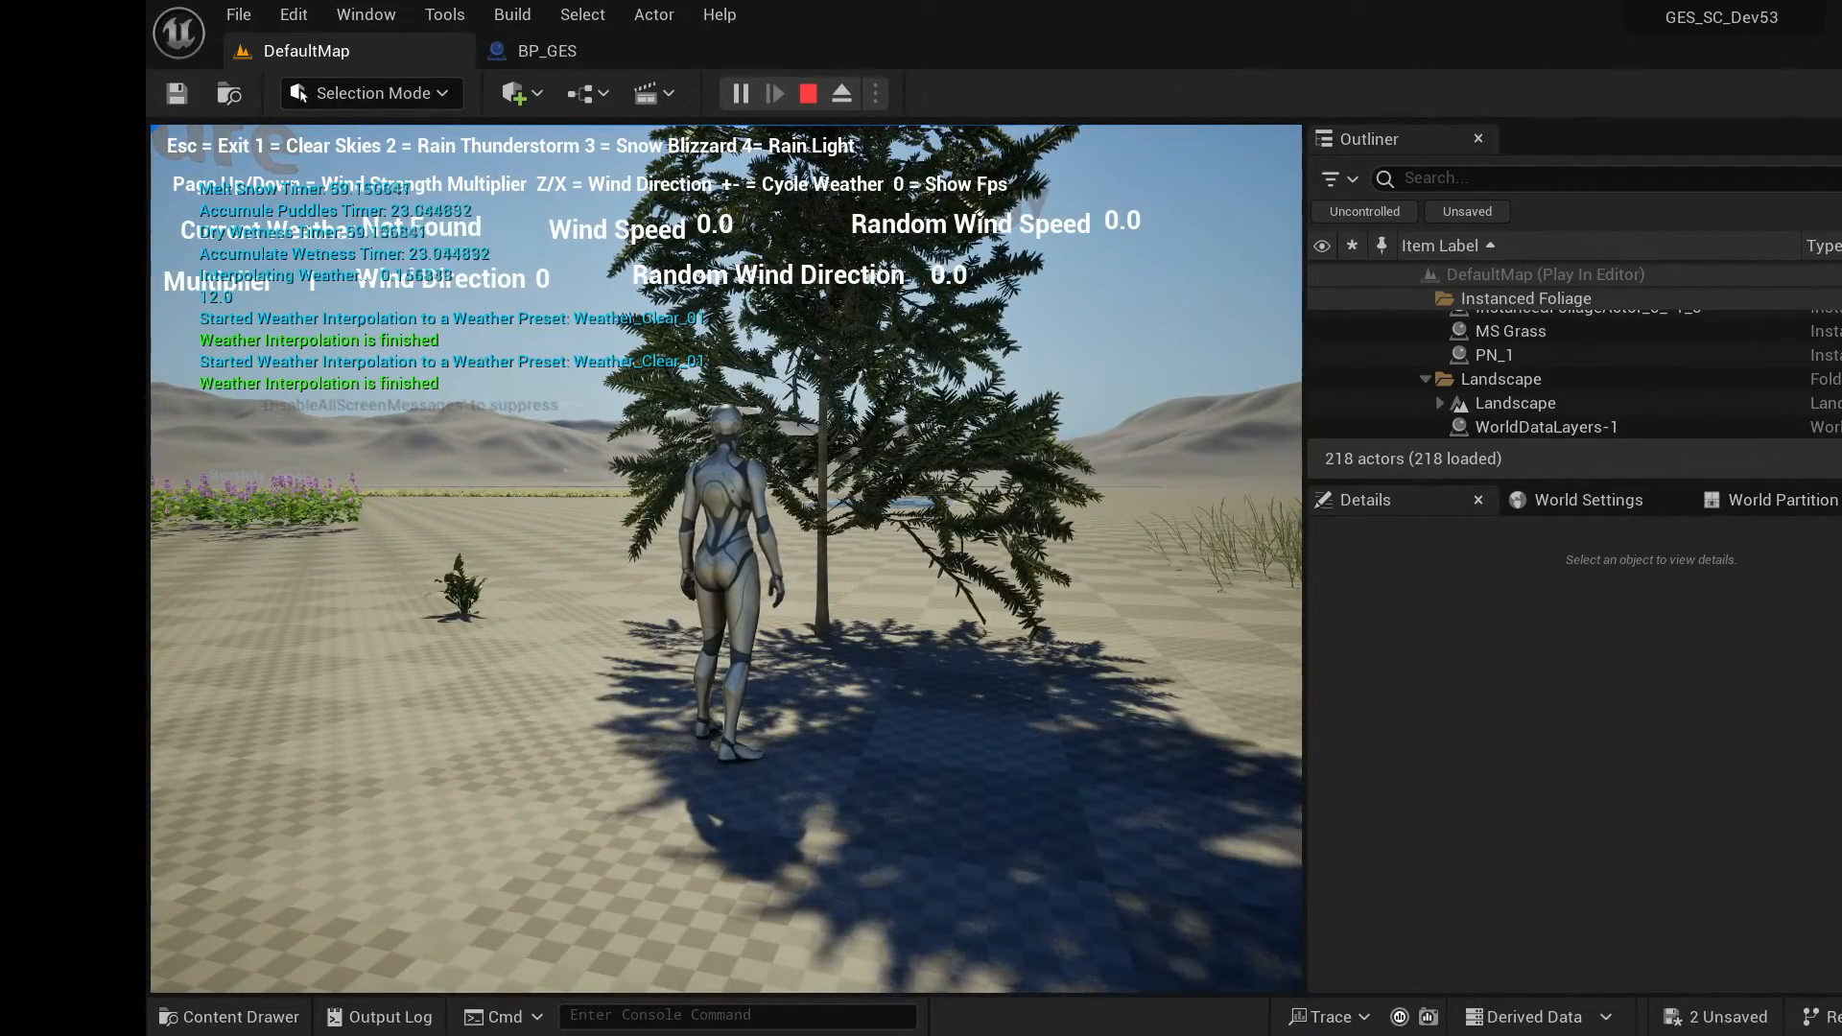
key(3)
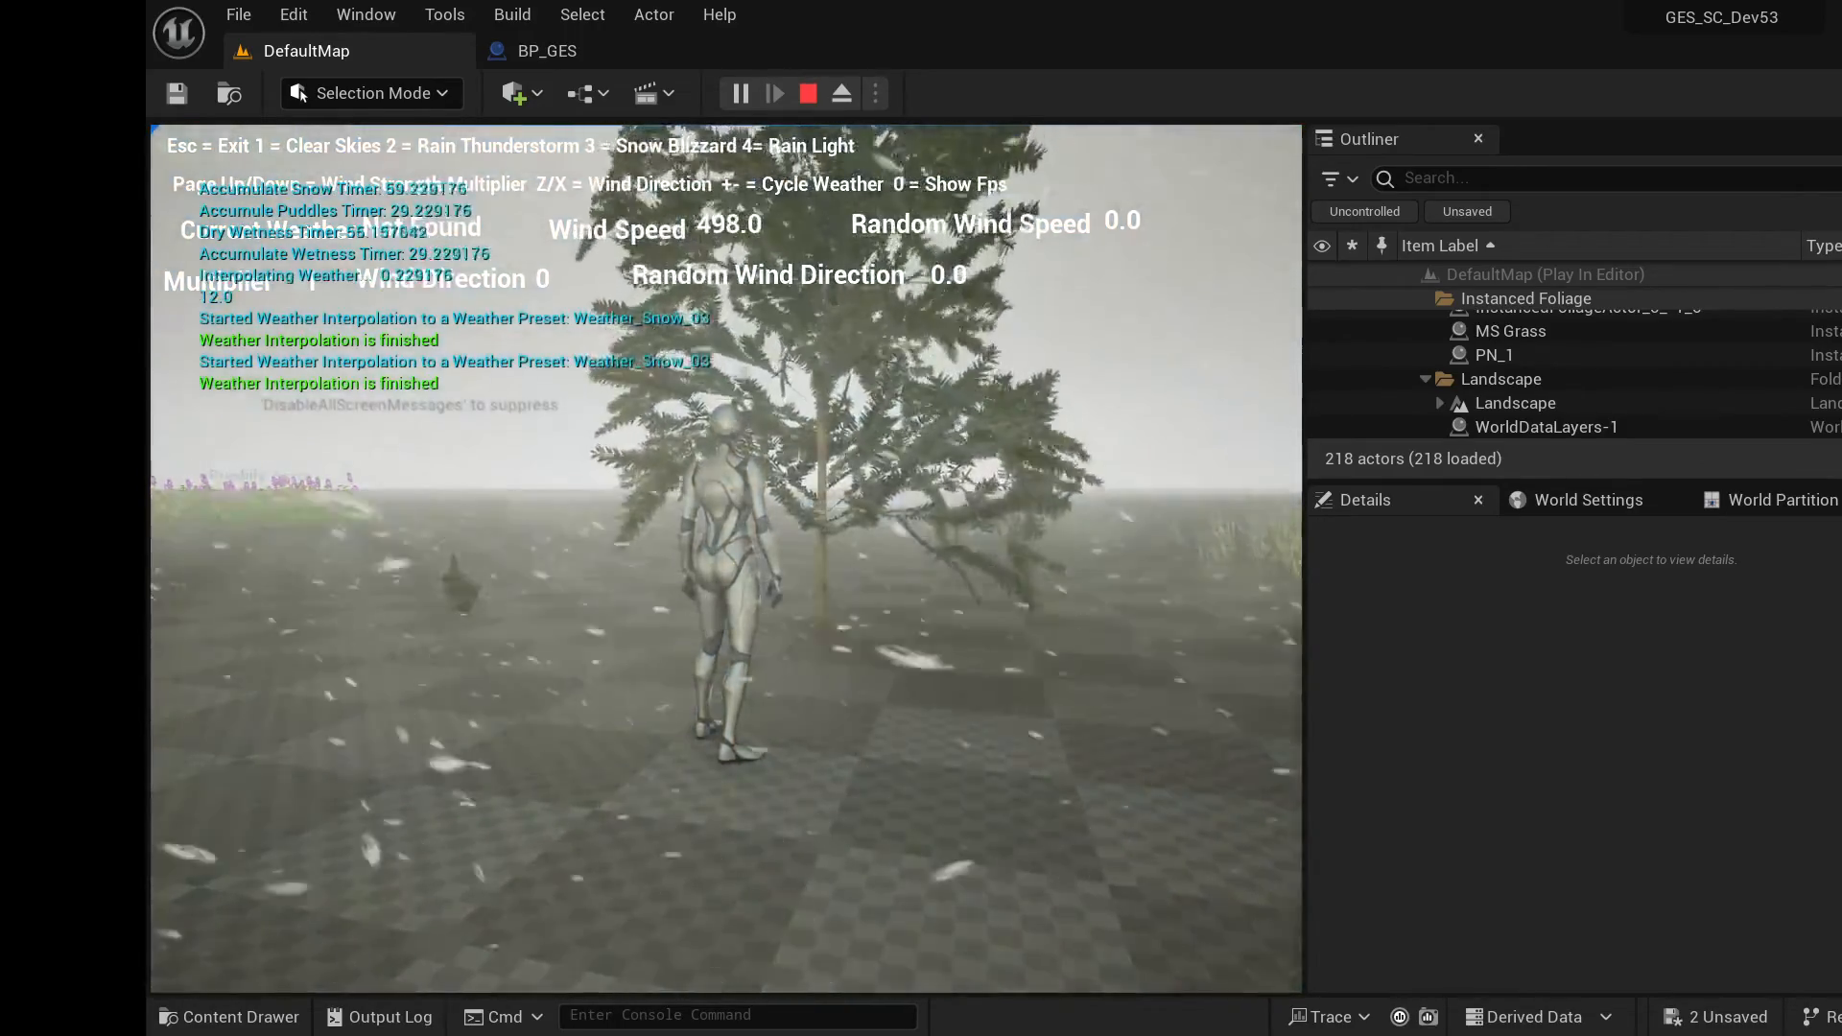
key(Escape)
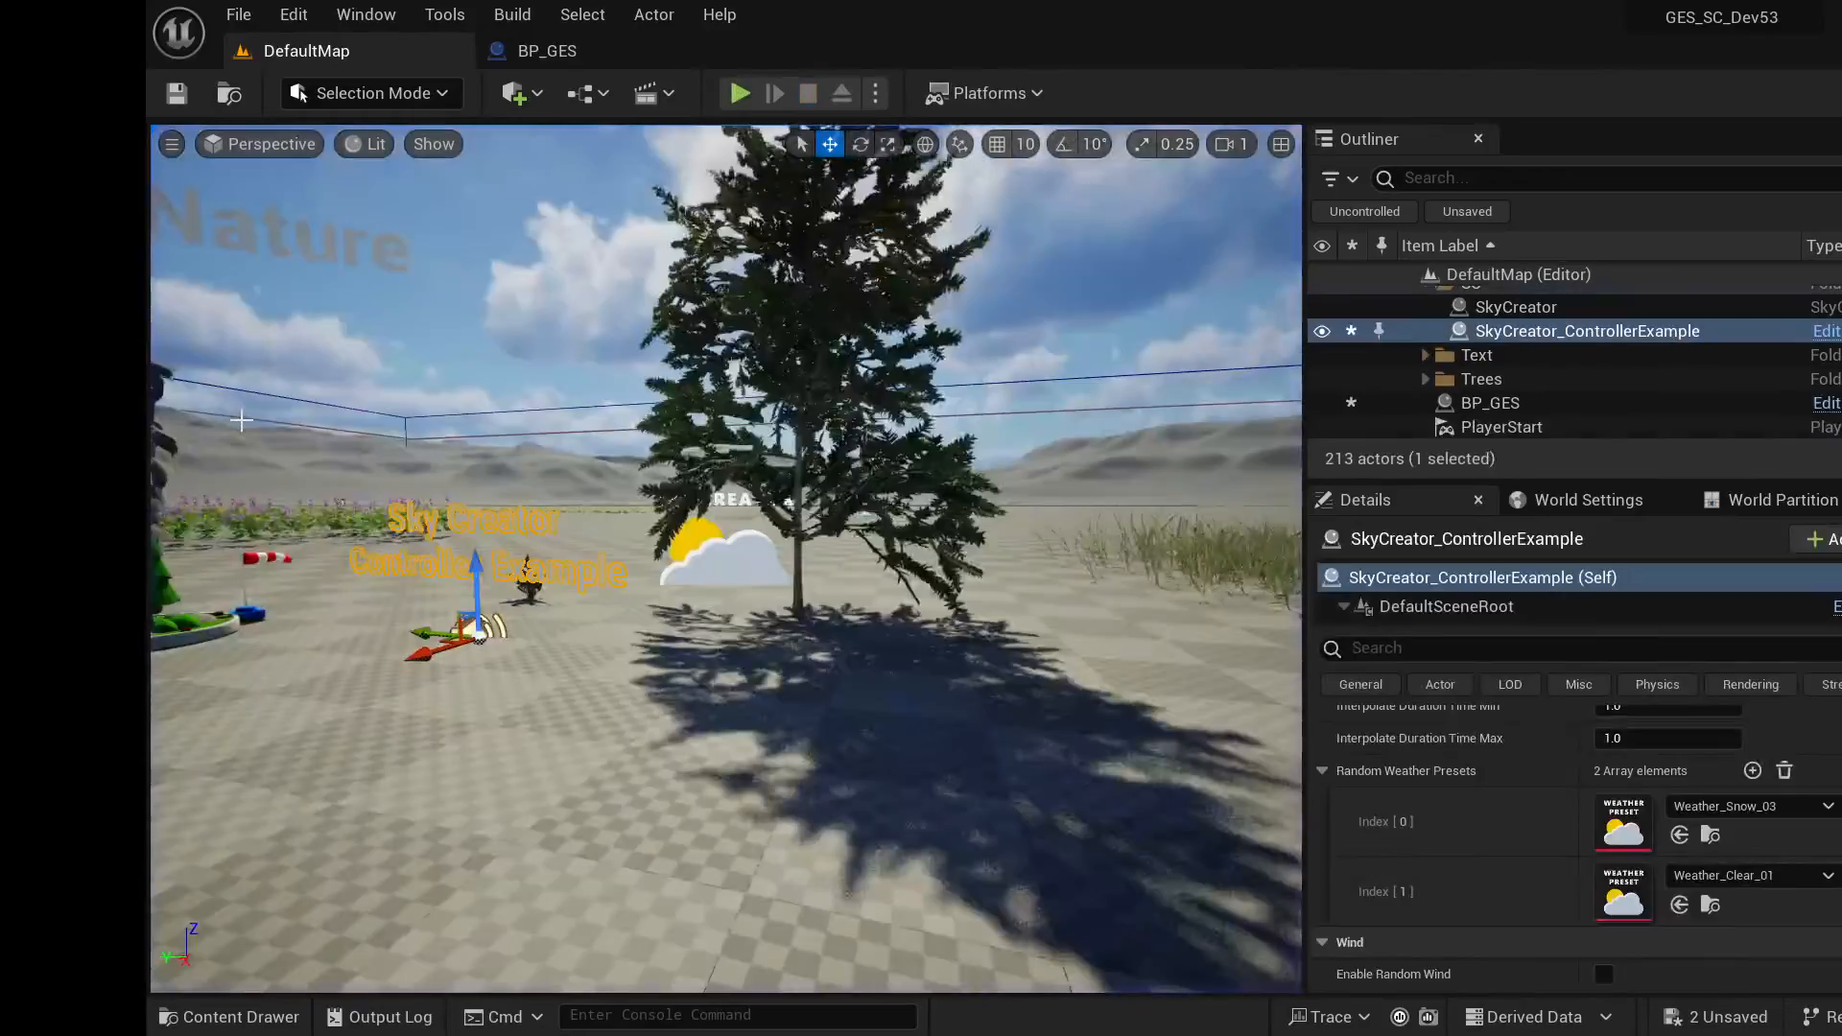
mouse_move(466, 322)
right_down()
mouse_move(628, 347)
mouse_move(614, 332)
mouse_move(494, 344)
right_up()
key(s)
key(s)
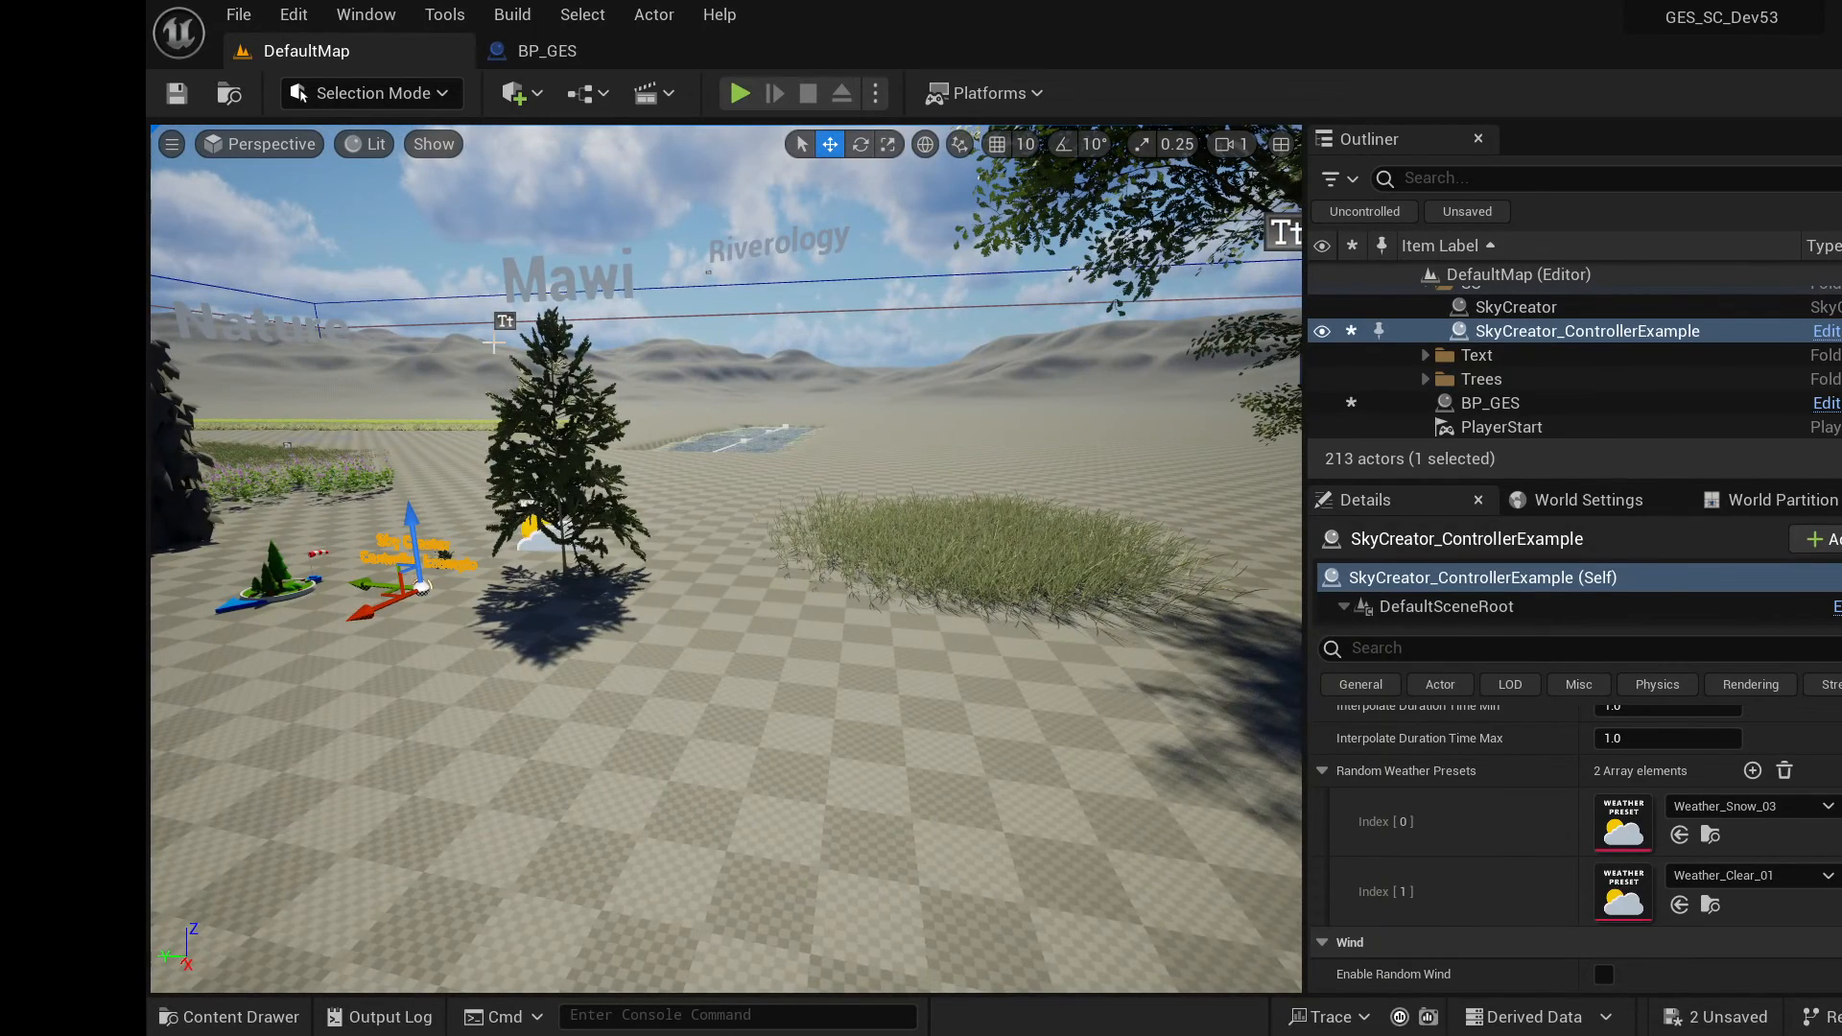